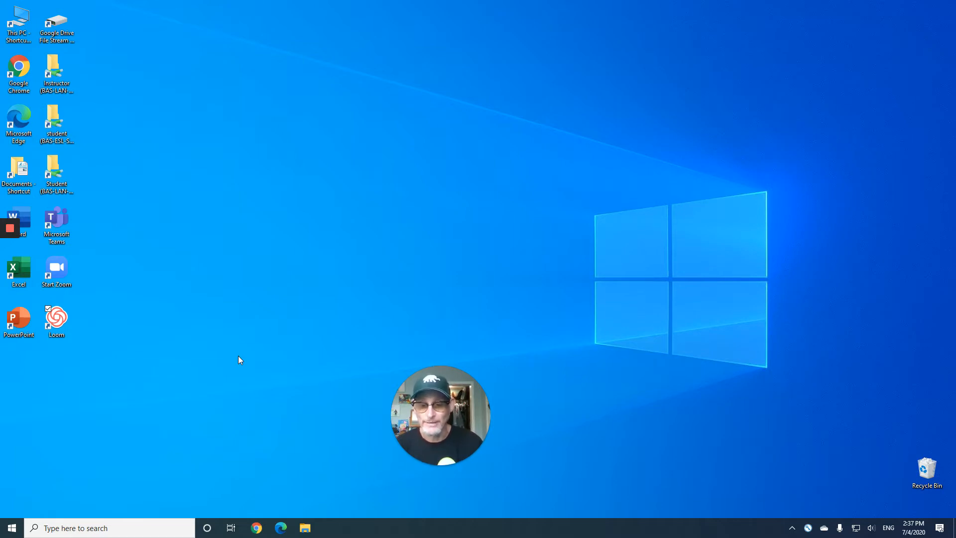
Open Google Chrome and enter the address bookshelf.vitalsource.com
left_click(257, 526)
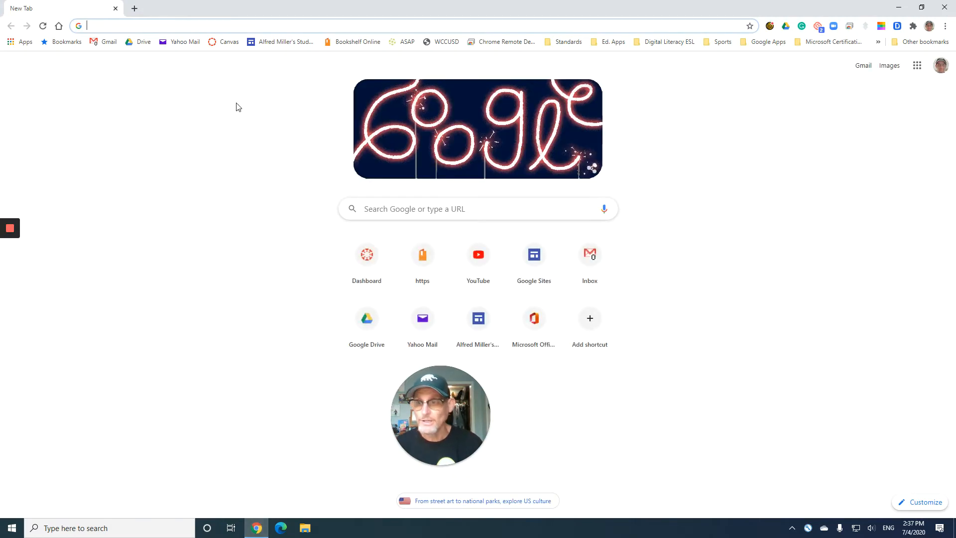
left_click(159, 25)
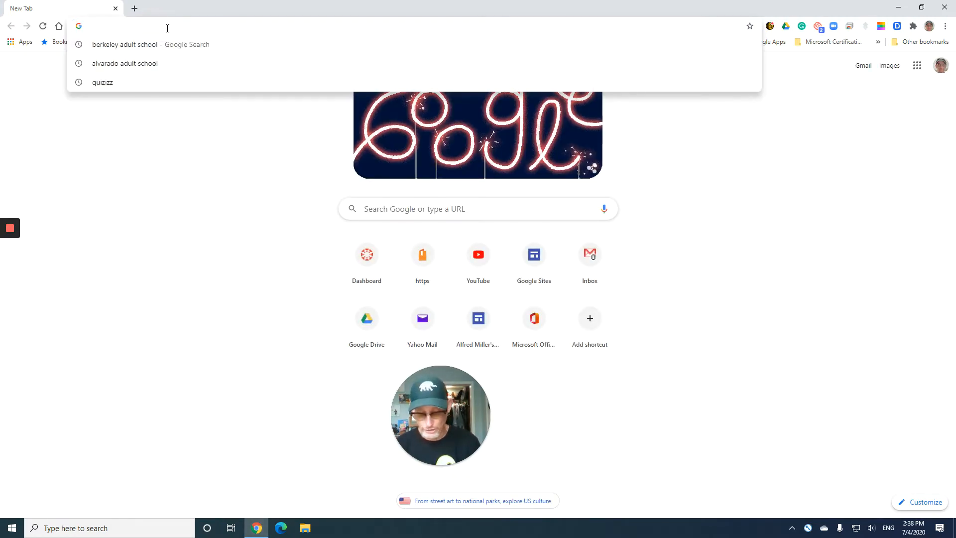
type("boo")
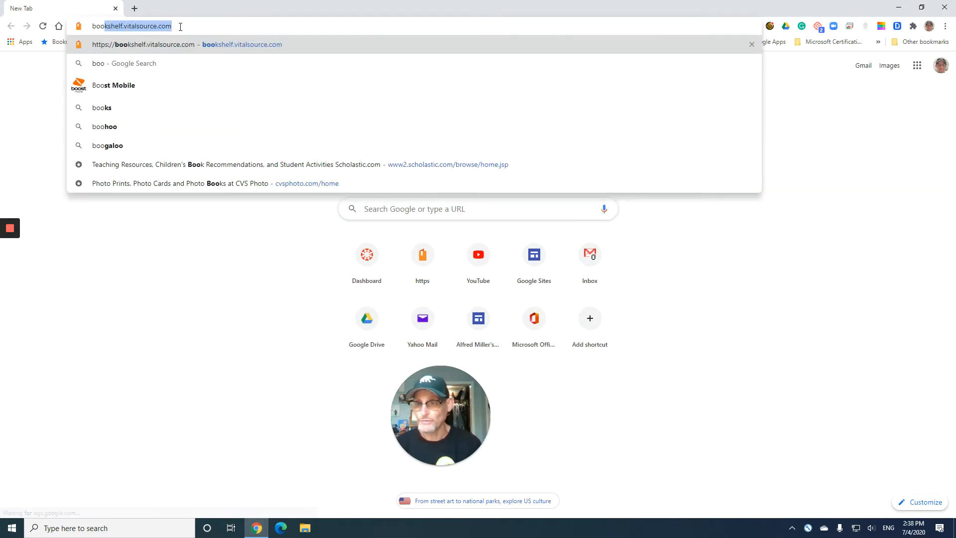
left_click(181, 27)
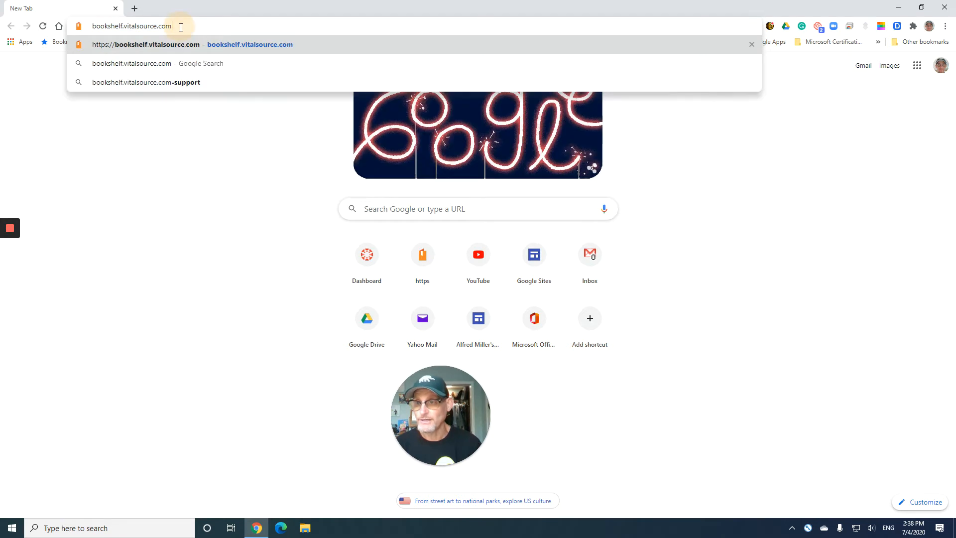
Turn on Highlight Pen or Mouse in the pointer-highlighting utility running in the background
left_click(790, 531)
right_click(828, 488)
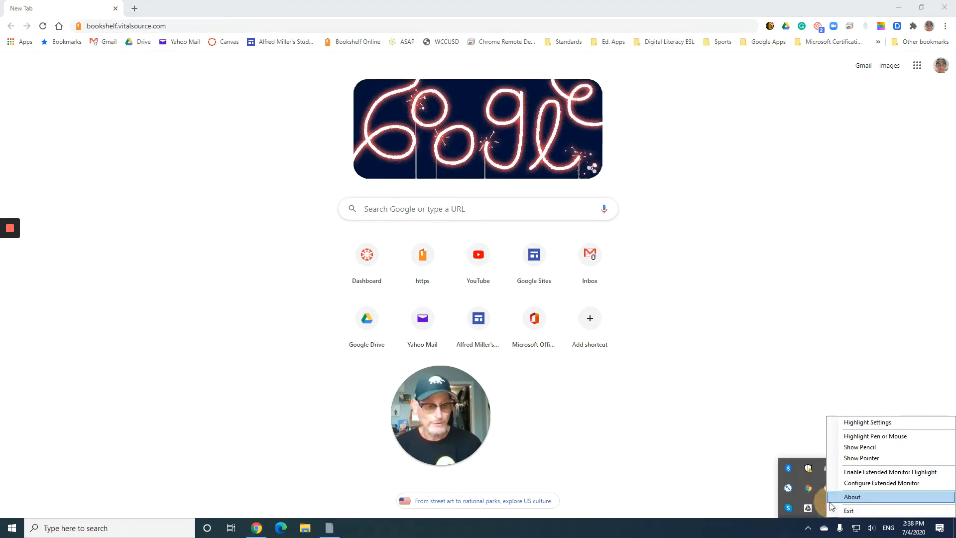
left_click(850, 440)
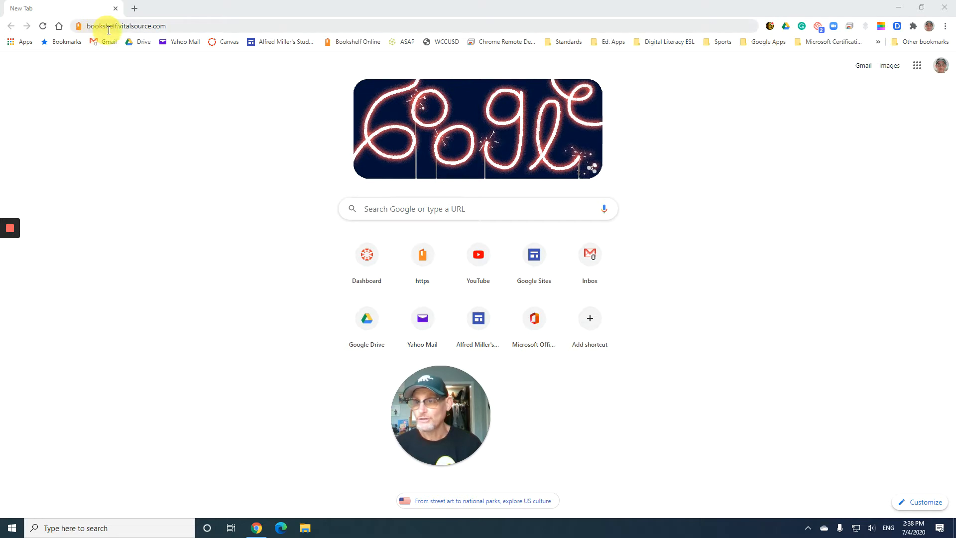
Load the Bookshelf site and sign in with the saved account e-mail and the account password
left_click(177, 28)
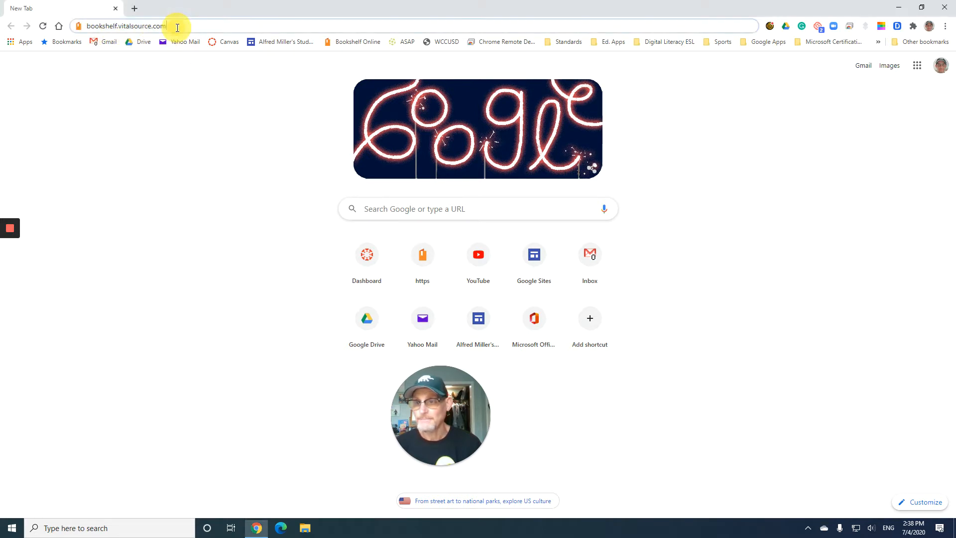
key("Return")
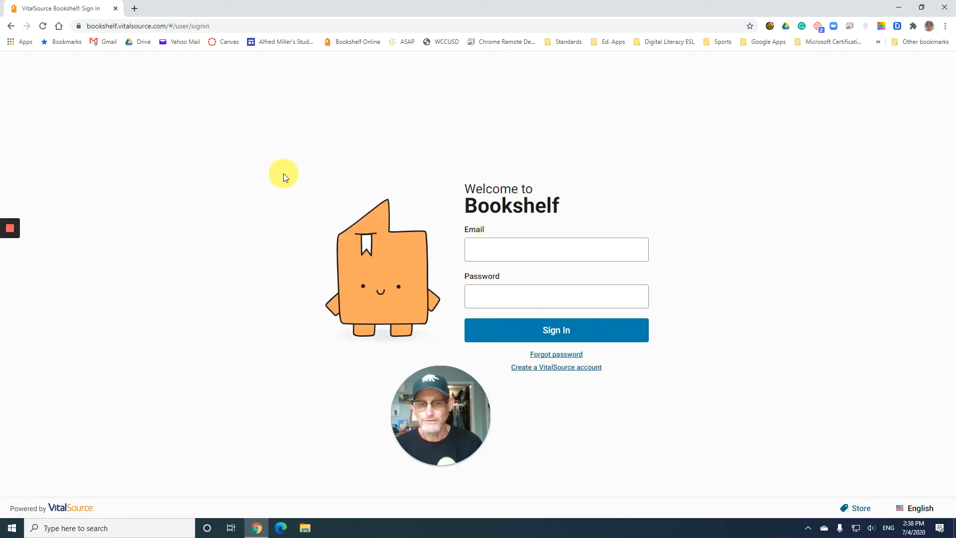
left_click(485, 250)
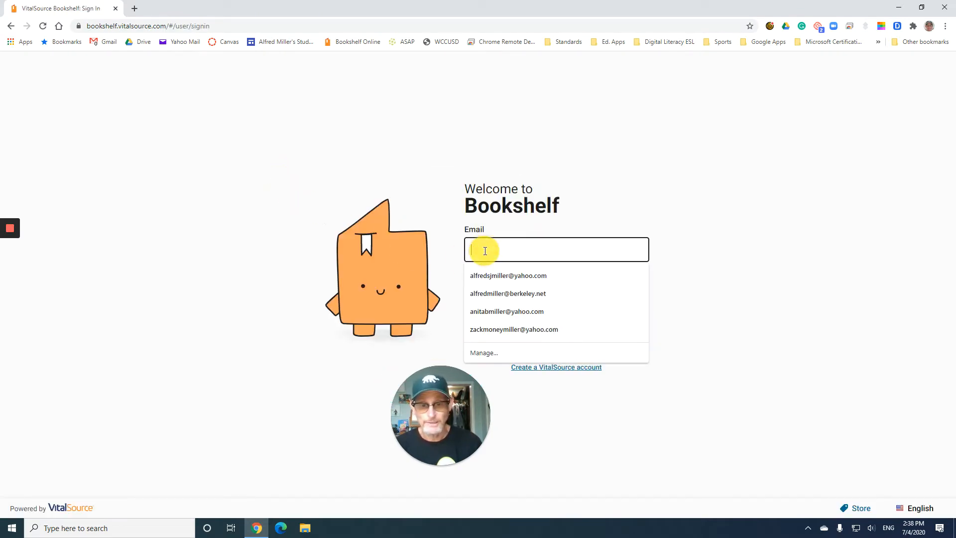
left_click(508, 295)
left_click(502, 297)
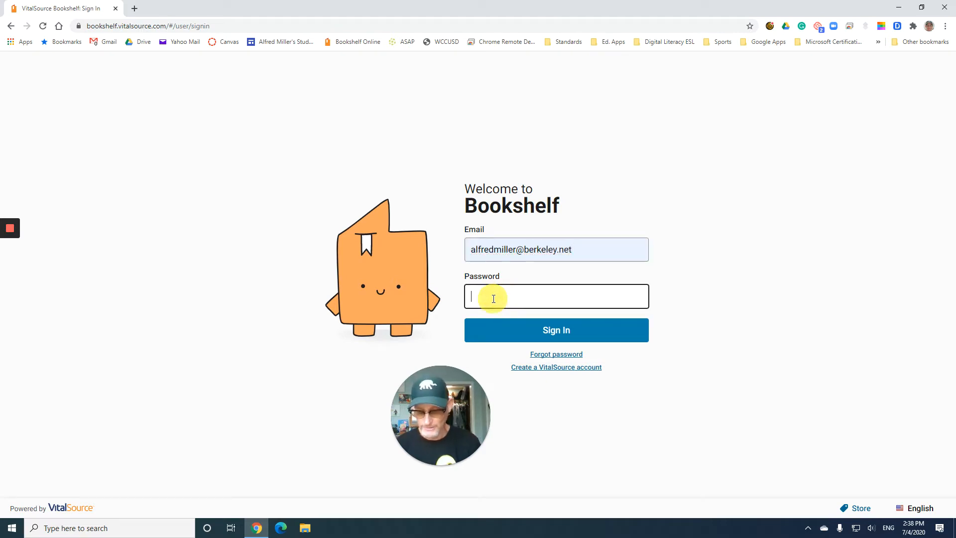
type("•••••••")
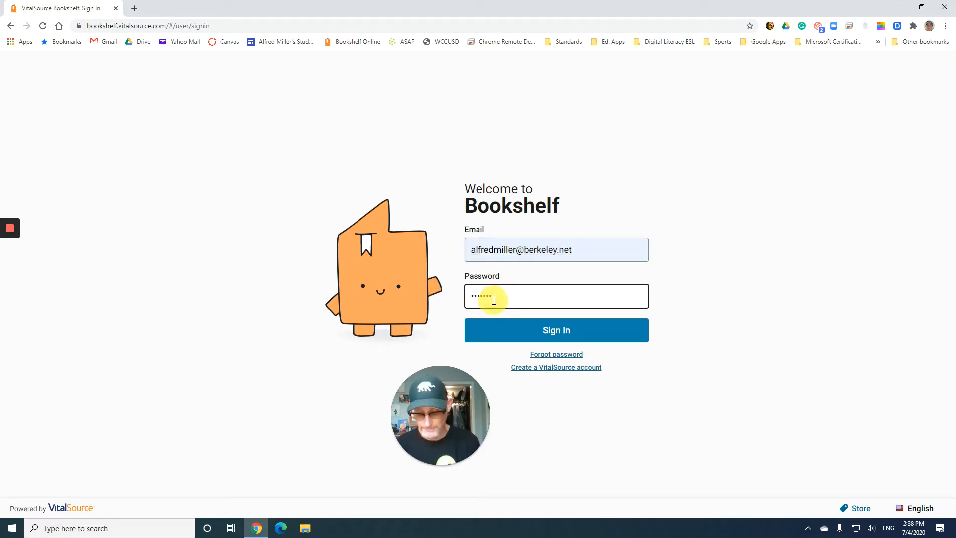
type("••")
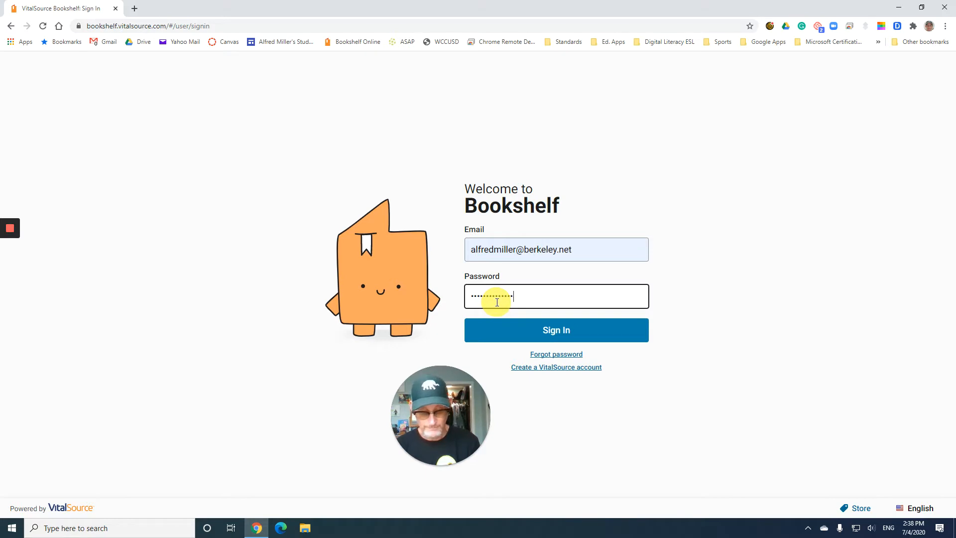
key("Return")
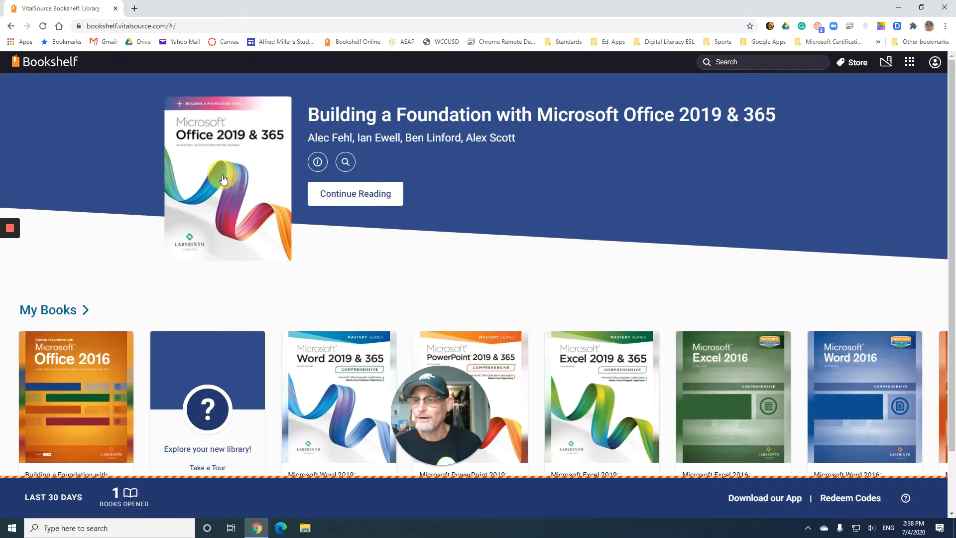
Open Building a Foundation with Microsoft Office 2019 & 365 at the Excel Chapter 1 Chapter Opener and hide the table of contents
left_click(226, 174)
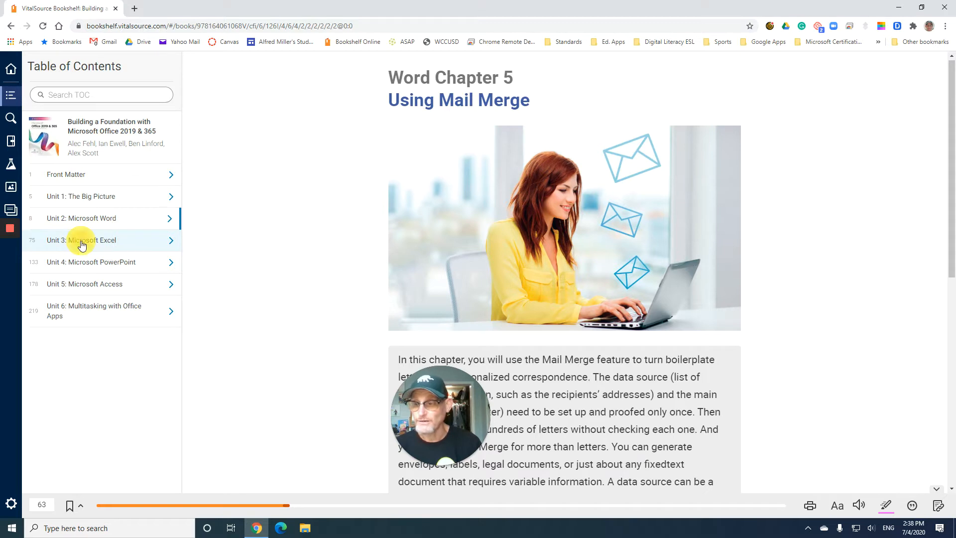
left_click(81, 243)
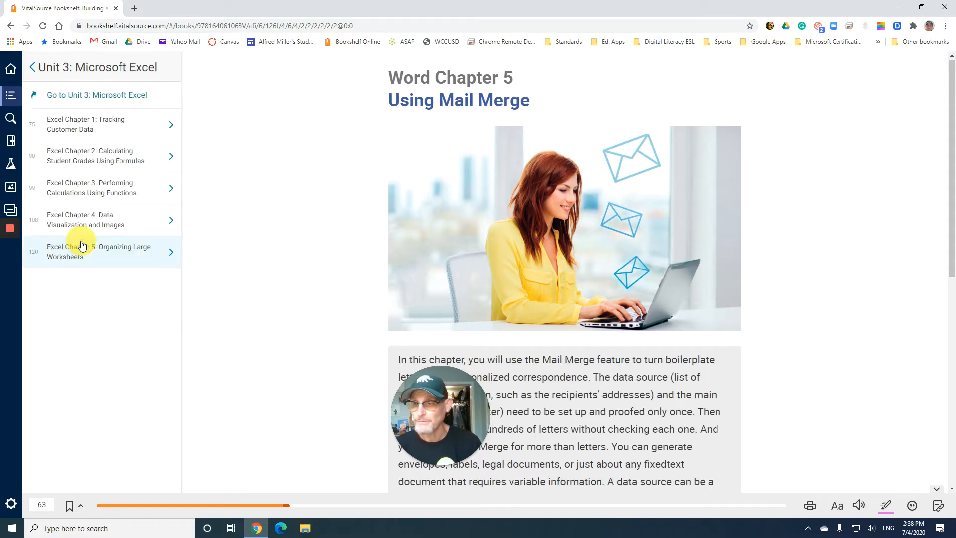
left_click(68, 128)
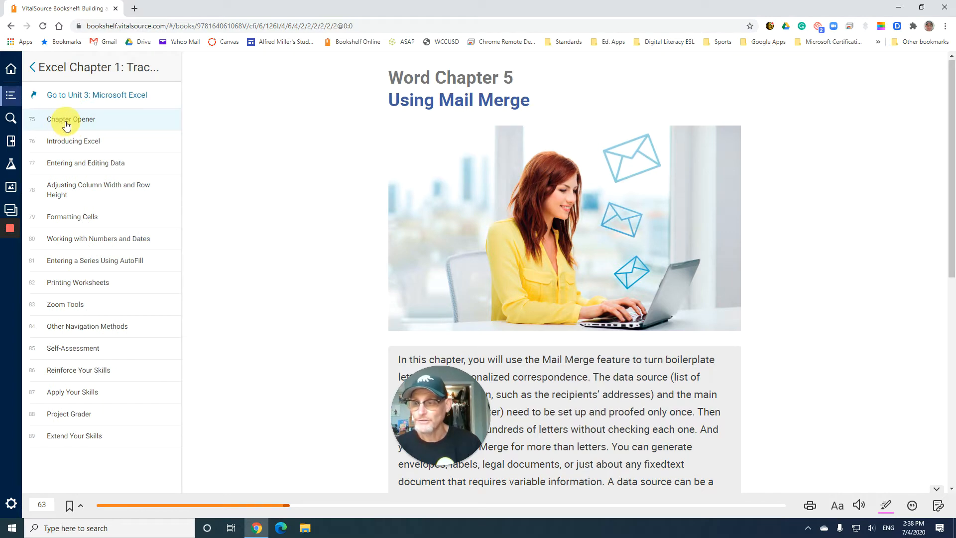
left_click(62, 123)
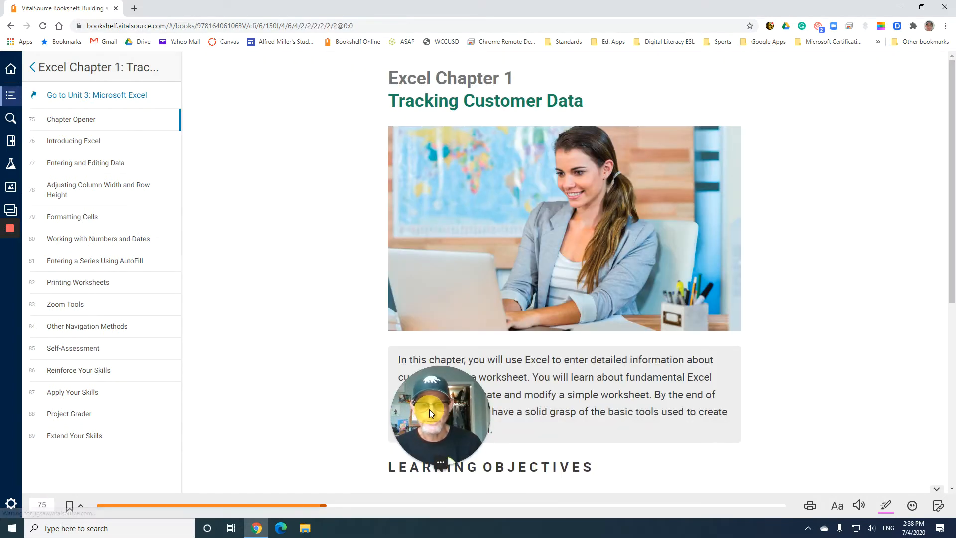
left_click_drag(429, 409, 156, 440)
left_click(15, 104)
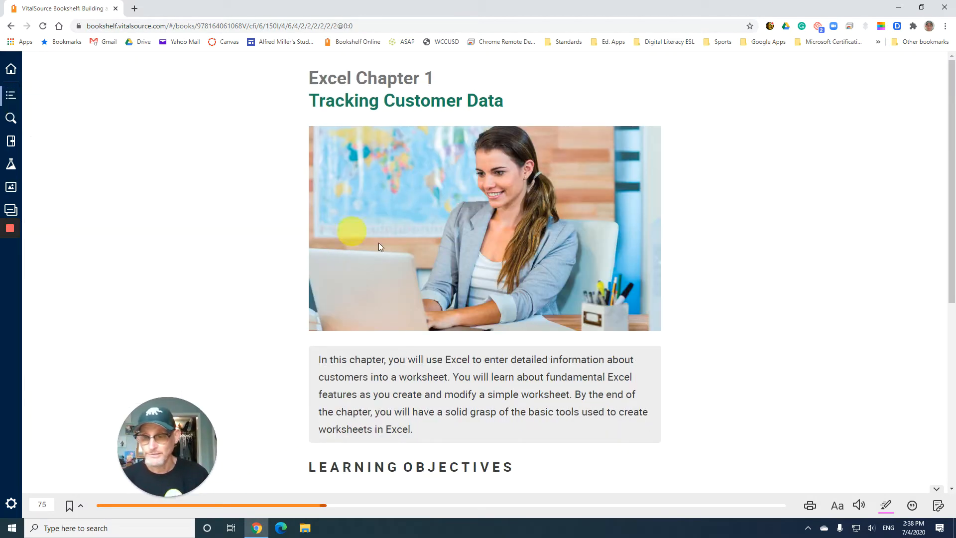
Read the Excel Chapter 1 learning objectives and project description, and advance to the Introducing Excel page
scroll(475, 301, "down", 3)
scroll(477, 304, "down", 1)
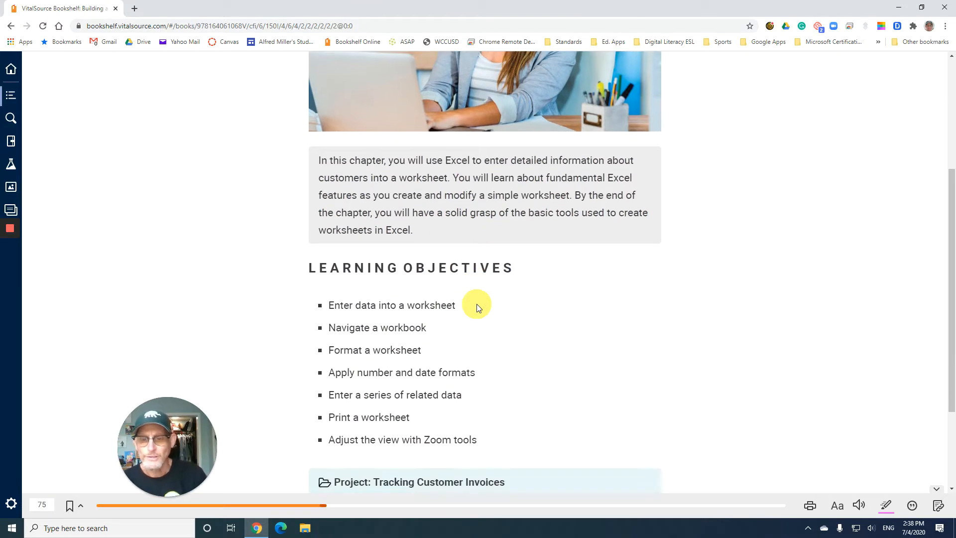
scroll(476, 304, "down", 1)
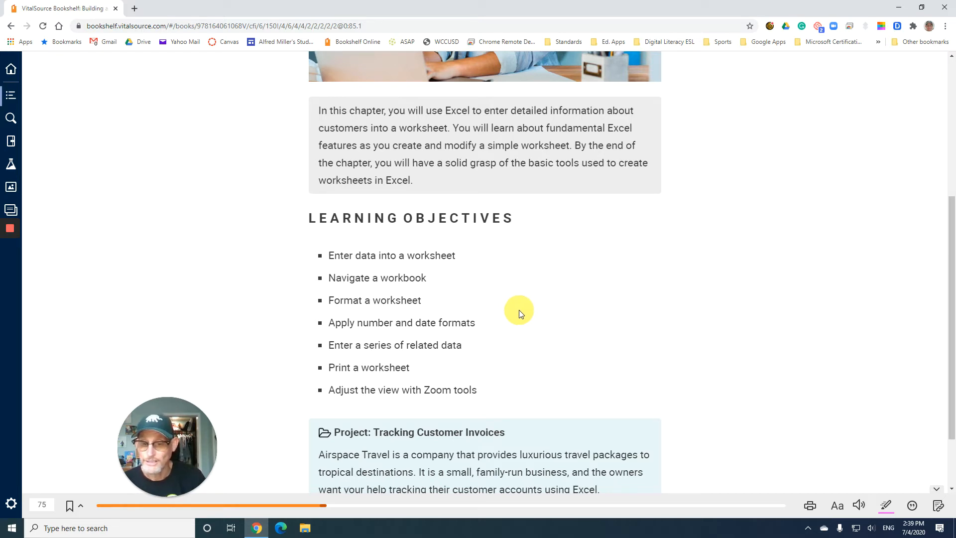
scroll(517, 312, "down", 3)
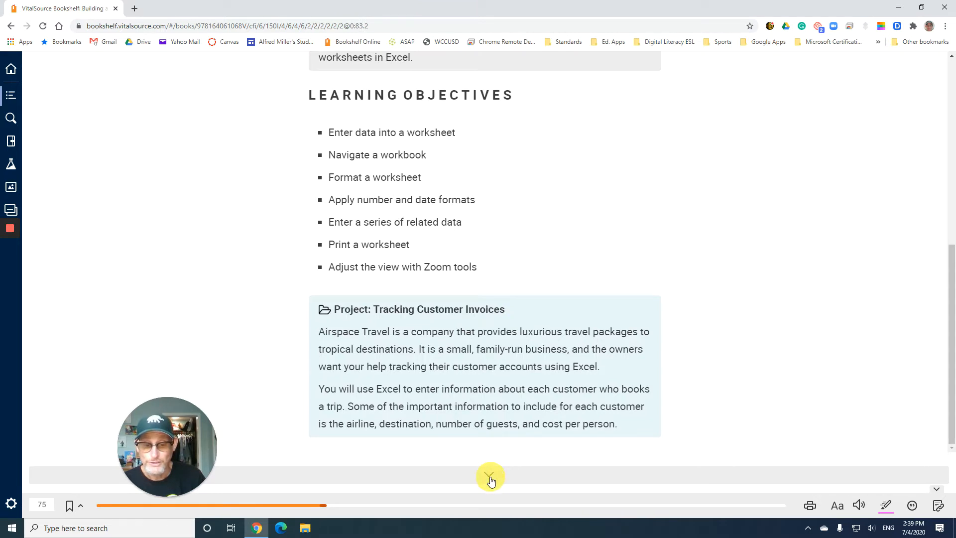
left_click(491, 477)
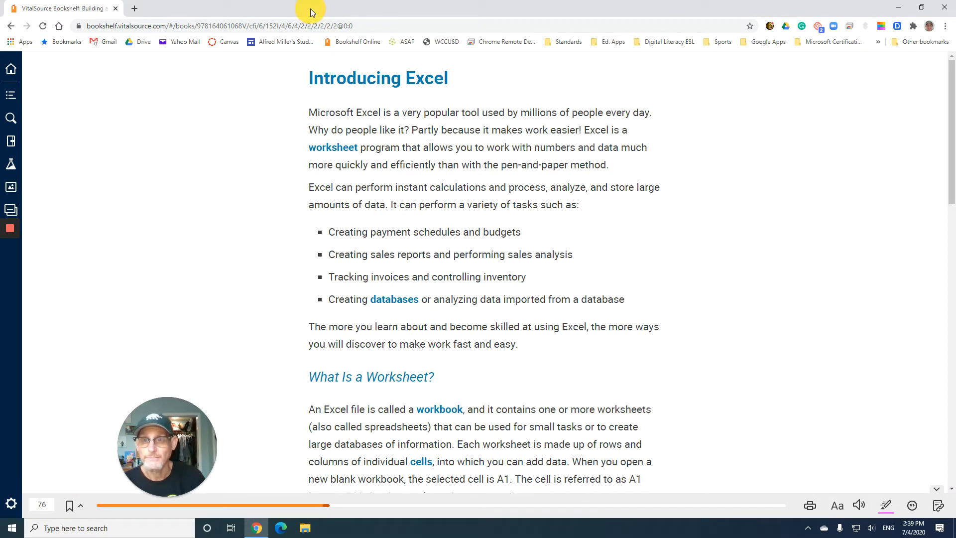
Snap the browser window to the right side of the desktop and narrow it to about one third of the screen
double_click(311, 9)
left_click_drag(312, 9, 952, 132)
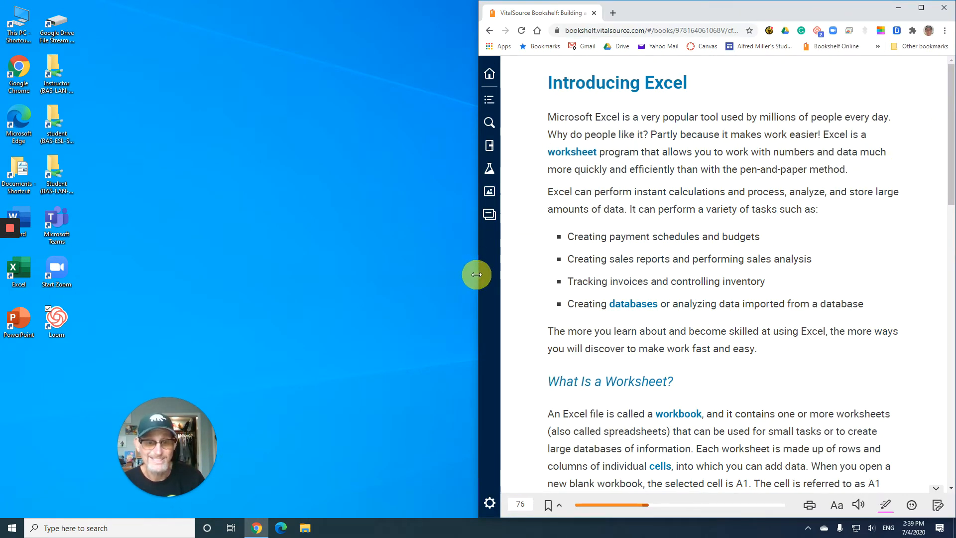
left_click_drag(477, 275, 624, 272)
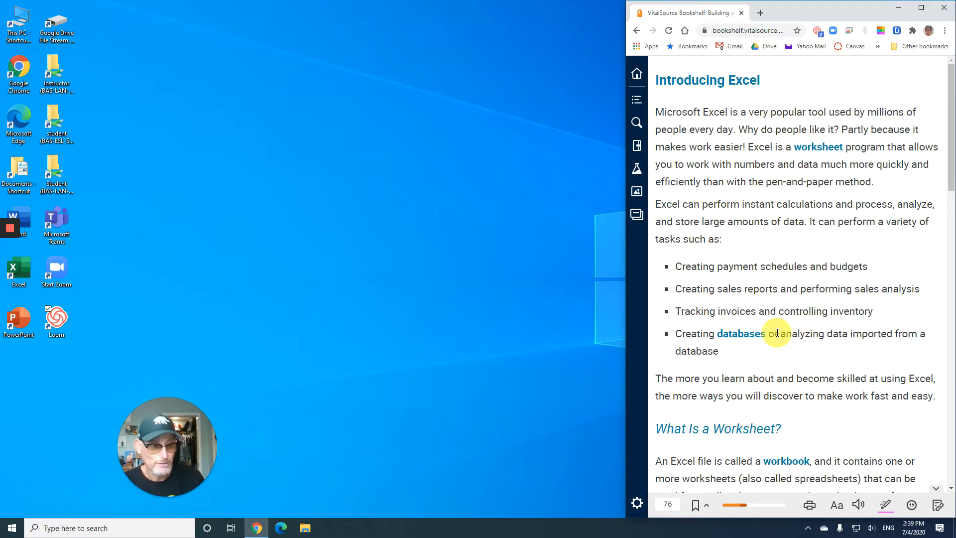
left_click_drag(200, 440, 573, 411)
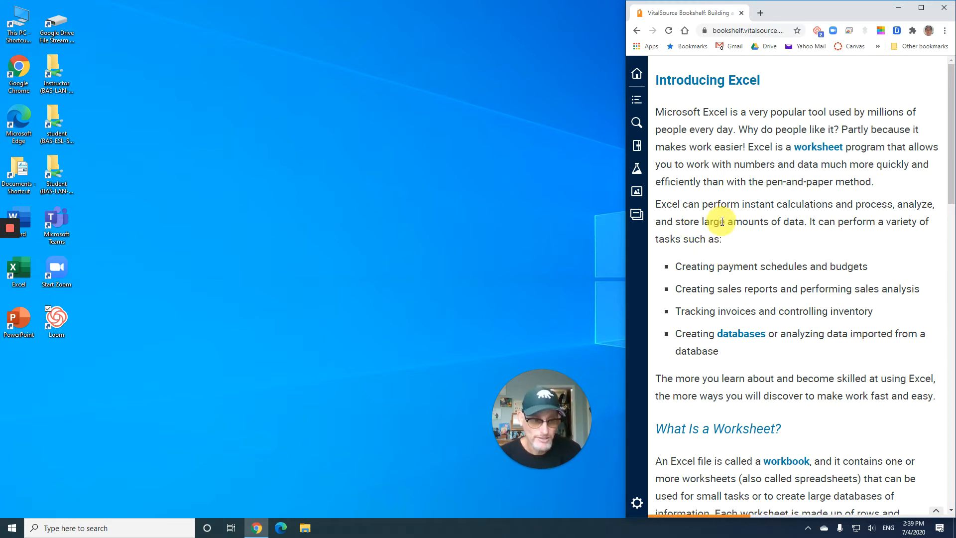
Read the Introducing Excel page, covering worksheets, cell ranges, cell selection and the mouse pointer shapes table
scroll(722, 224, "down", 1)
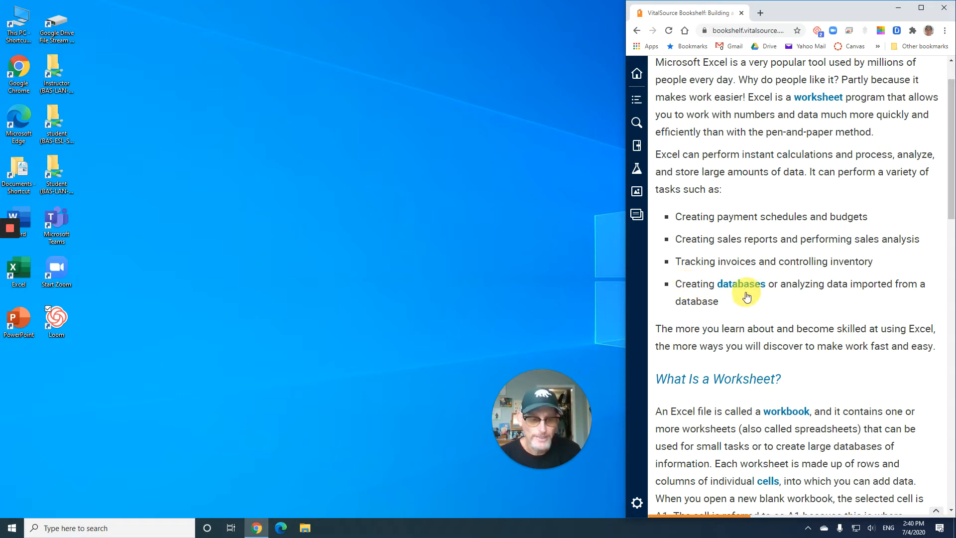
scroll(737, 293, "down", 5)
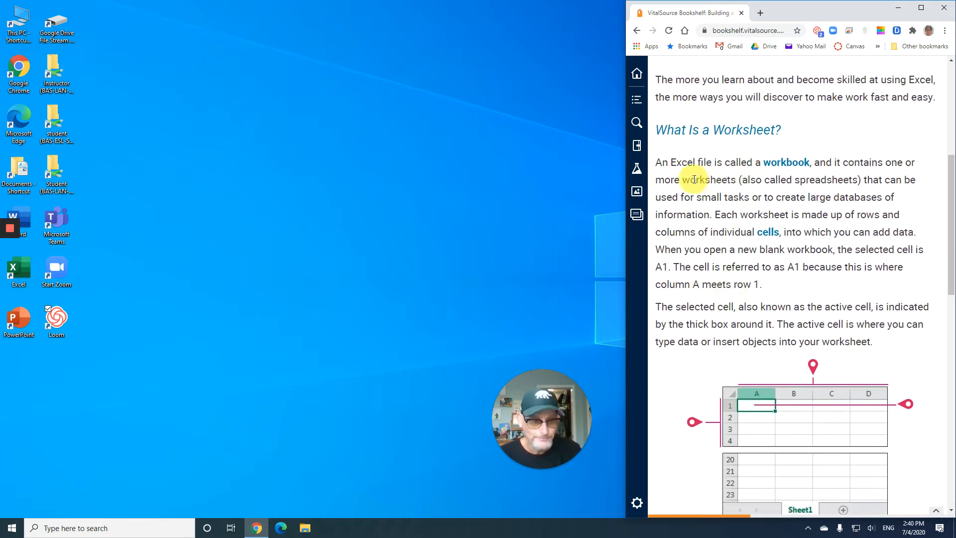
scroll(722, 180, "down", 1)
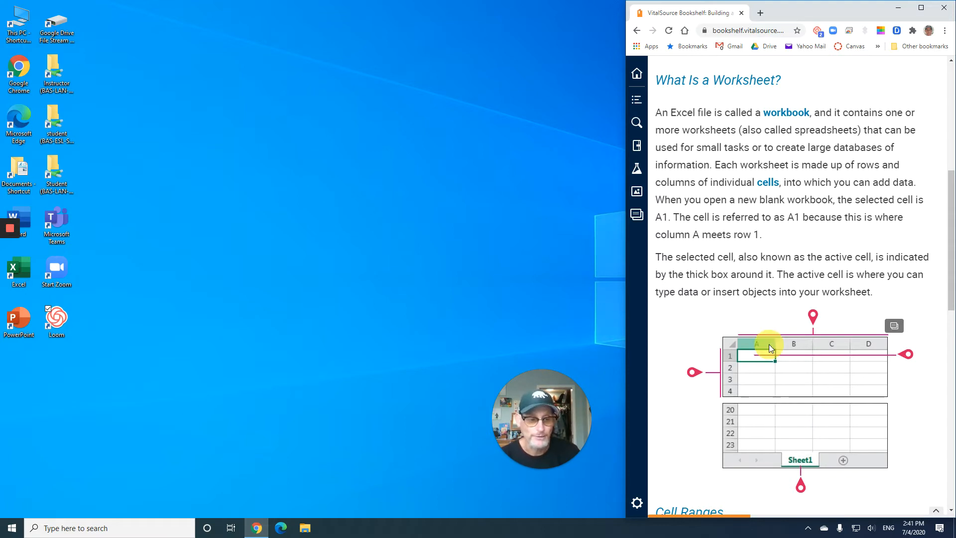
scroll(768, 348, "down", 2)
scroll(770, 345, "down", 2)
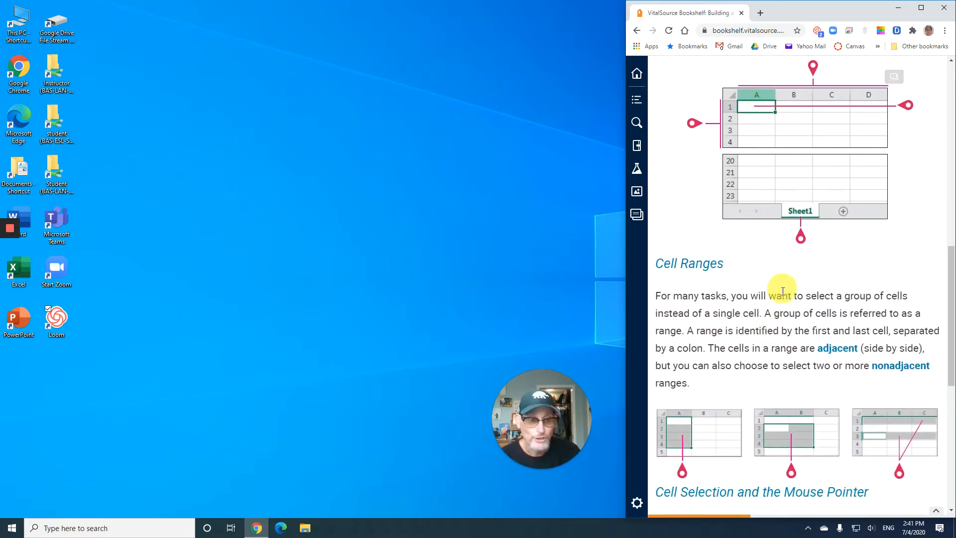
scroll(689, 315, "down", 1)
scroll(721, 261, "down", 2)
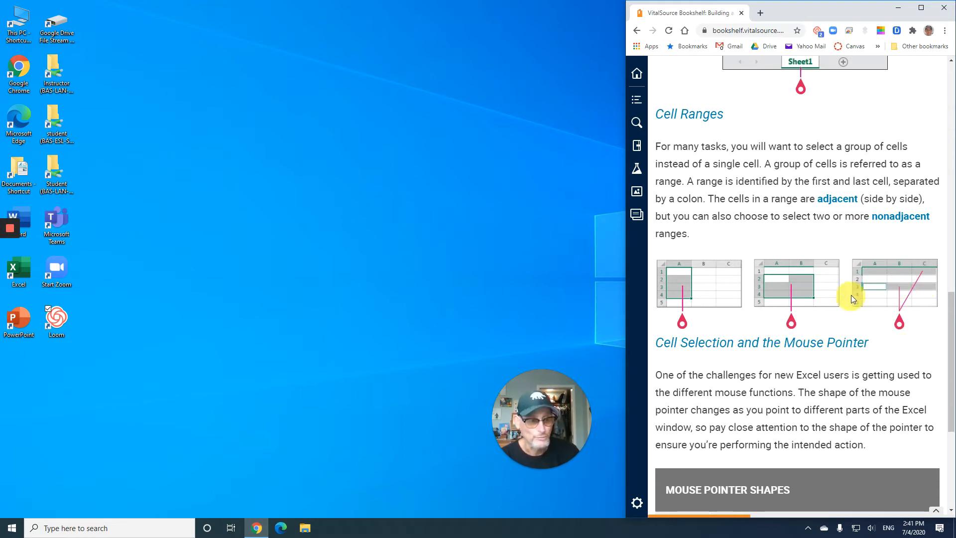
scroll(791, 334, "down", 3)
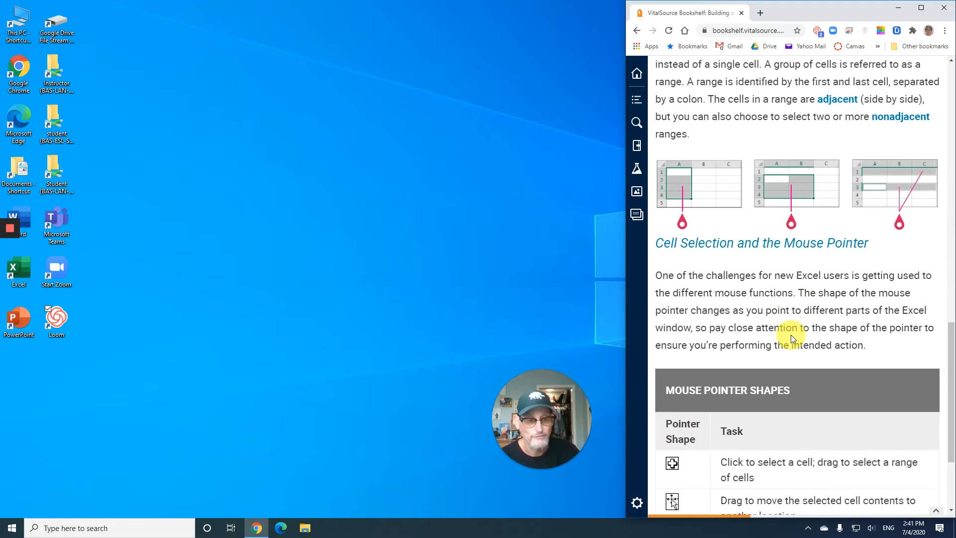
scroll(791, 338, "down", 1)
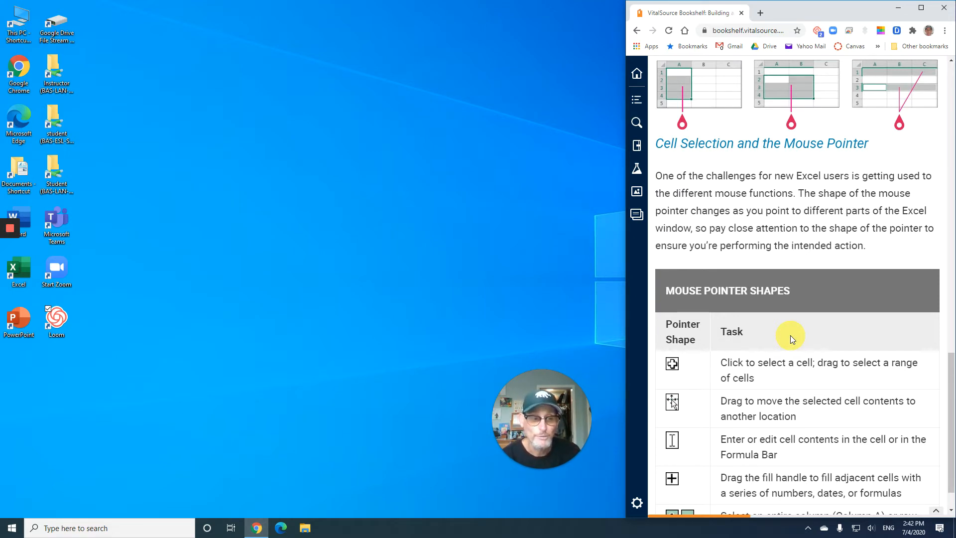
scroll(789, 335, "down", 2)
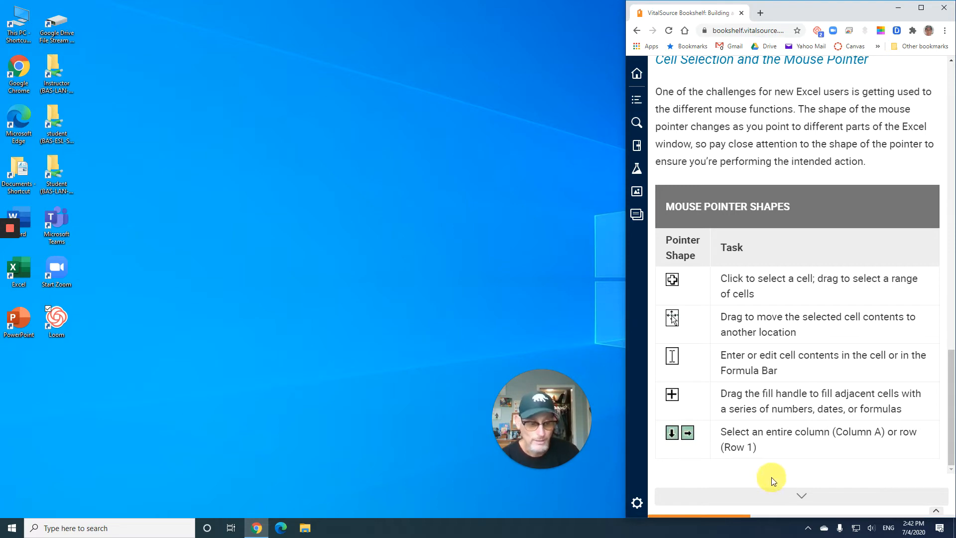
Advance to the Entering and Editing Data page and read about completing cell entries and the first instructions of exercise E1-D1
left_click(800, 497)
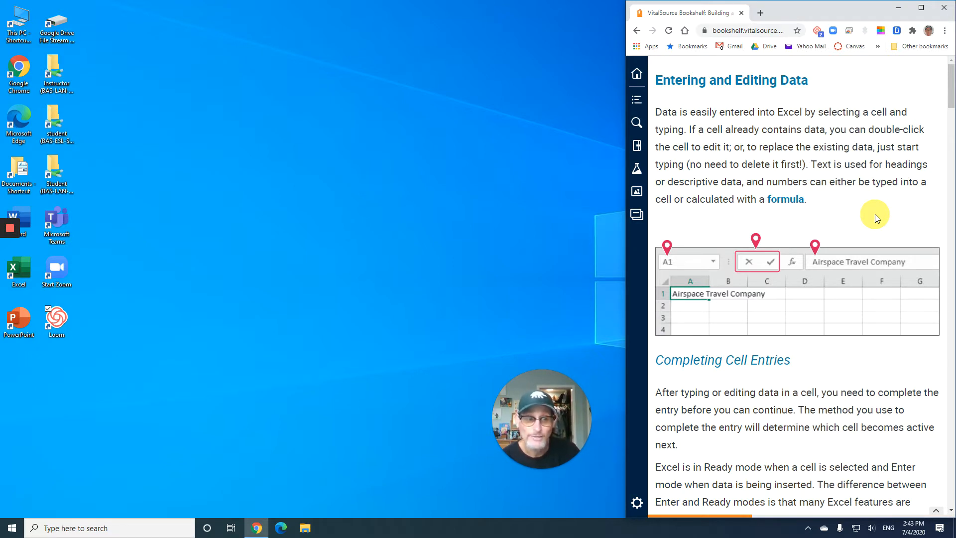
scroll(808, 241, "down", 3)
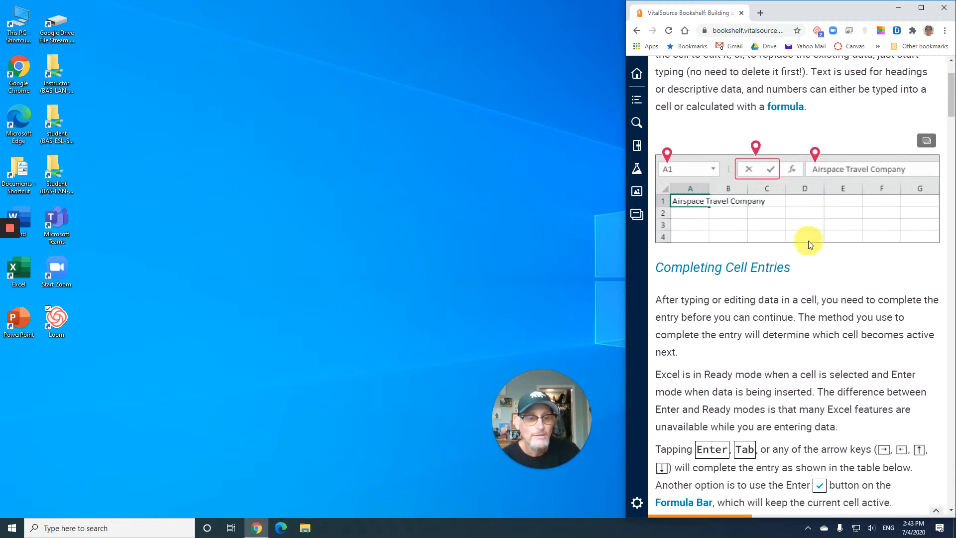
scroll(809, 240, "down", 1)
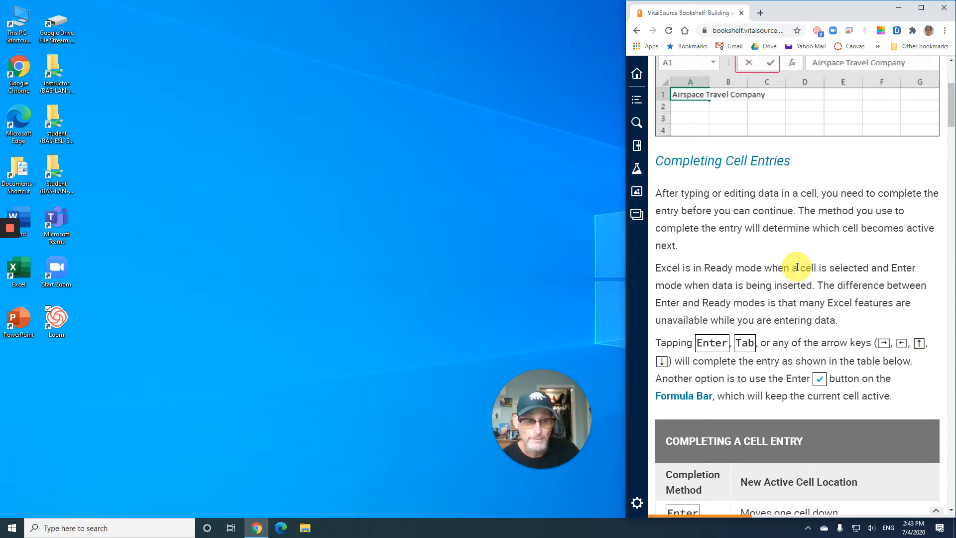
scroll(796, 267, "down", 2)
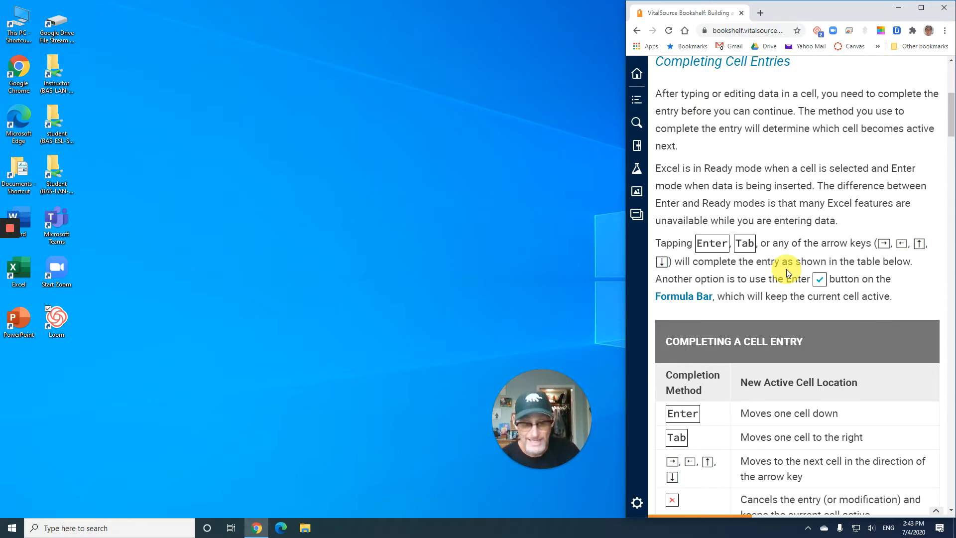
scroll(782, 269, "down", 1)
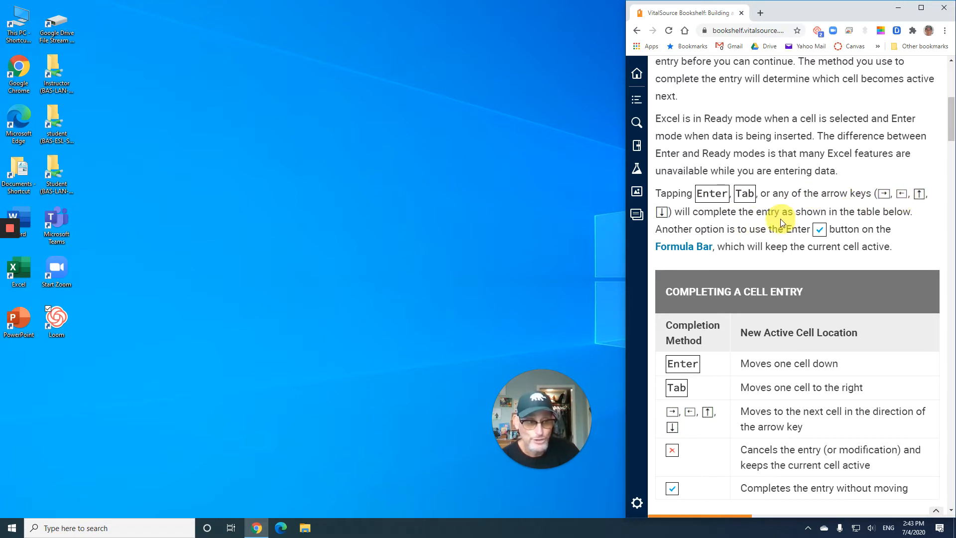
scroll(778, 221, "down", 3)
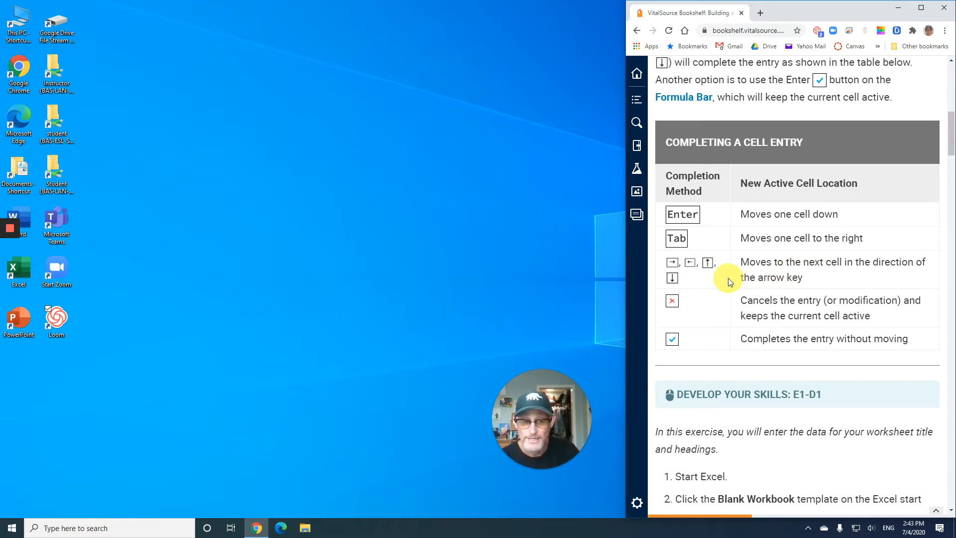
scroll(727, 280, "down", 1)
scroll(726, 281, "down", 2)
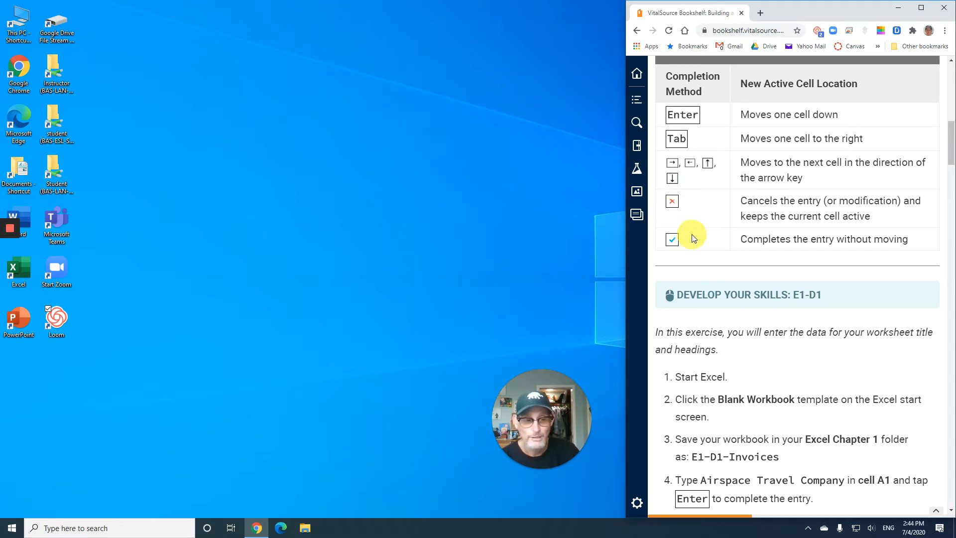
scroll(694, 233, "up", 10)
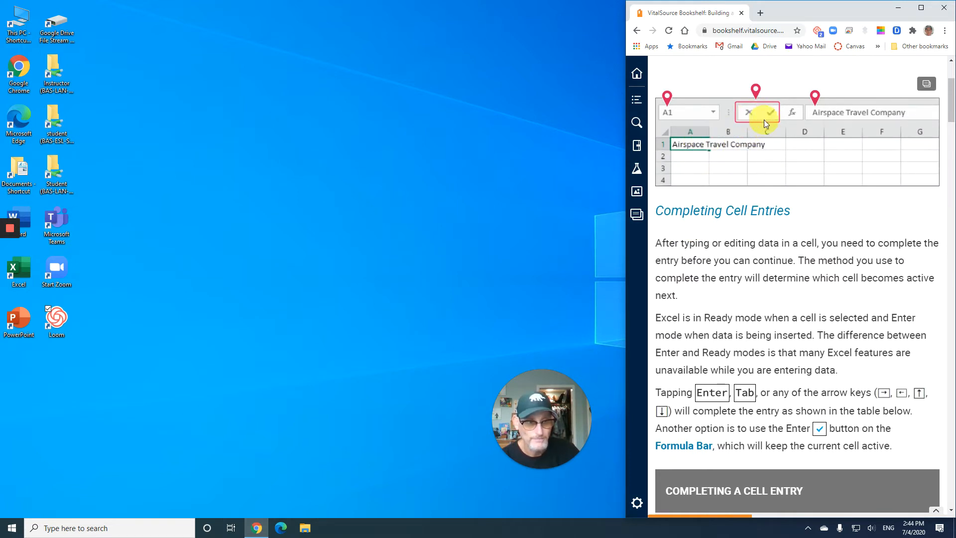
scroll(734, 253, "down", 5)
scroll(737, 255, "down", 7)
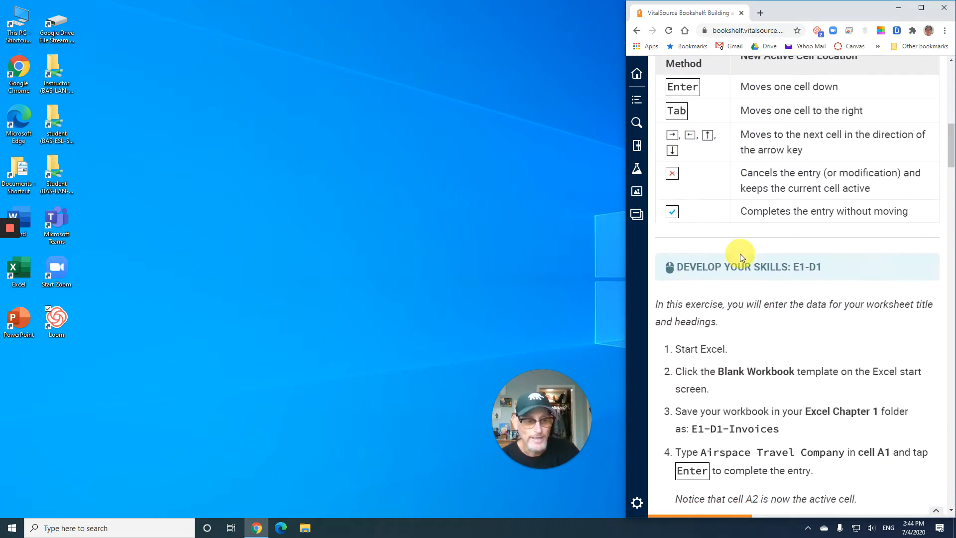
scroll(740, 252, "down", 2)
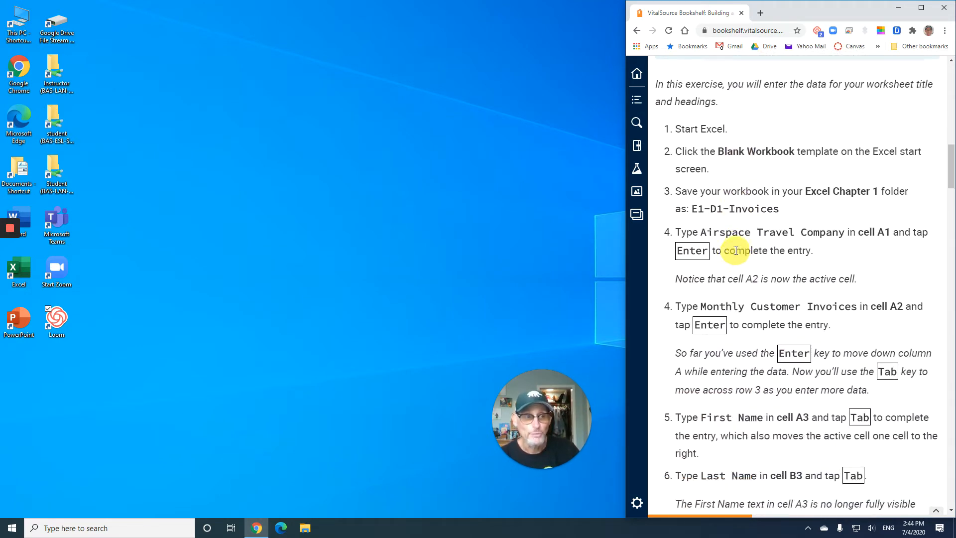
scroll(735, 251, "up", 1)
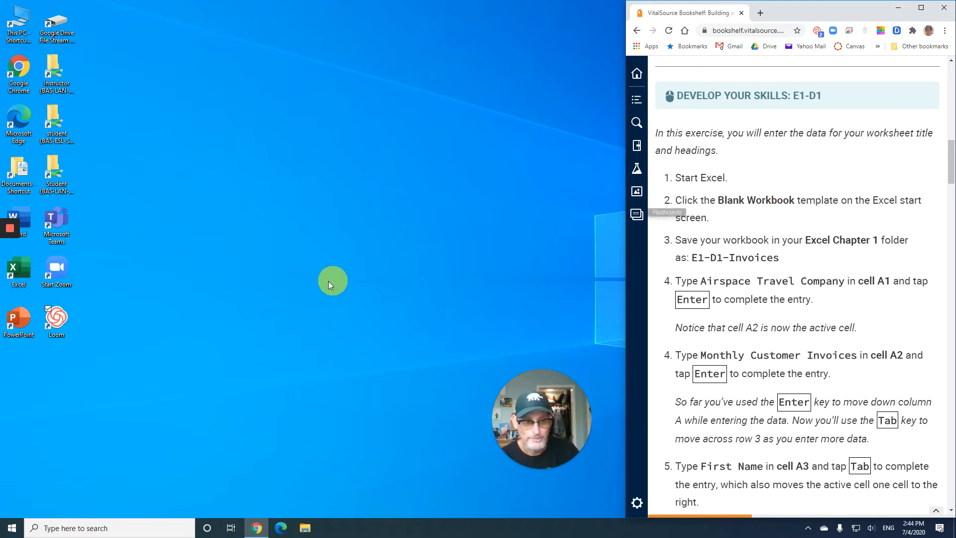
Start Excel and snap its window into the free desktop space beside the textbook
left_click(12, 529)
scroll(106, 388, "down", 5)
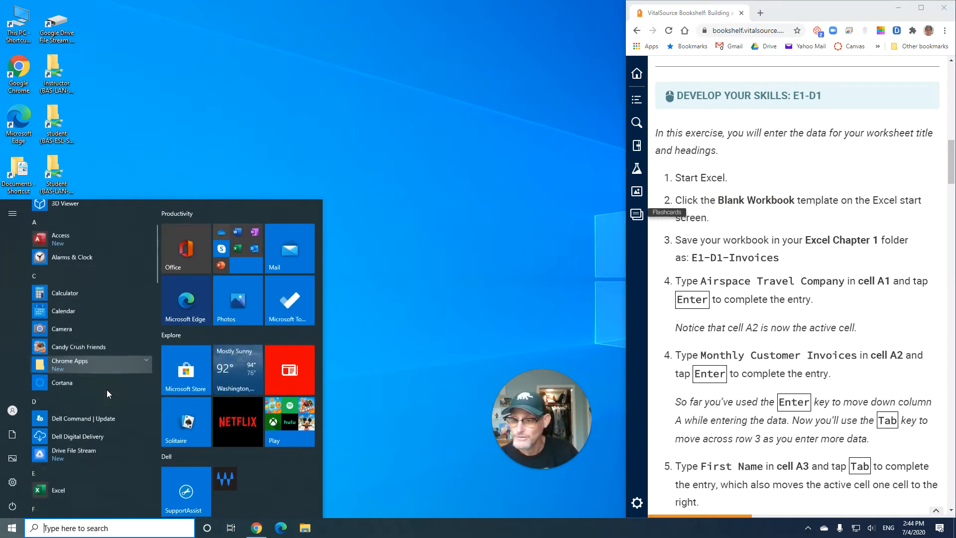
left_click(62, 414)
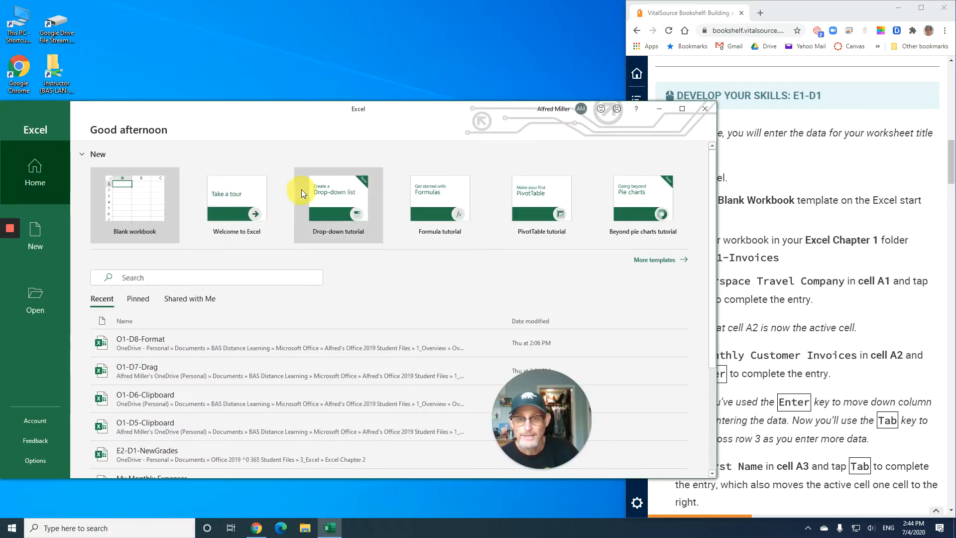
left_click_drag(386, 114, 5, 104)
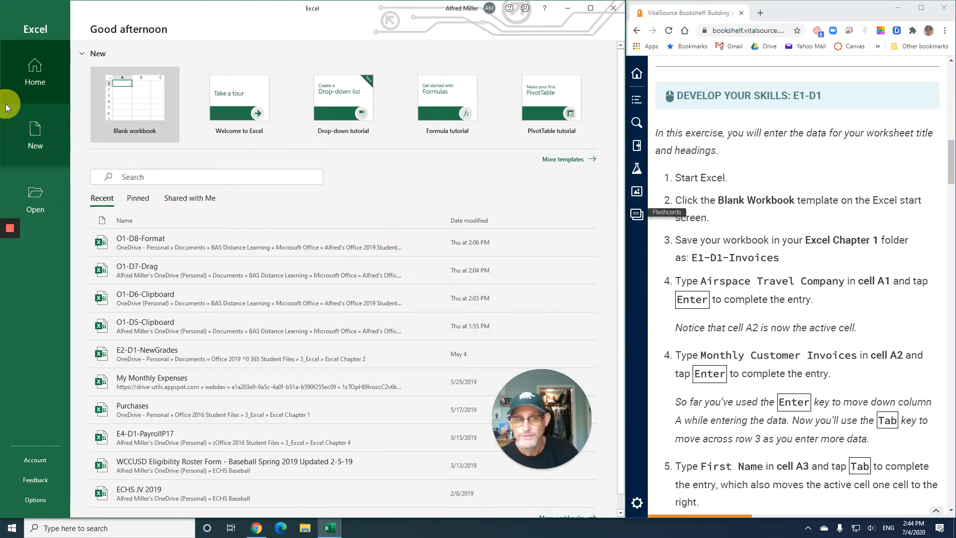
Create a blank workbook and zoom the worksheet to 160%
left_click(143, 104)
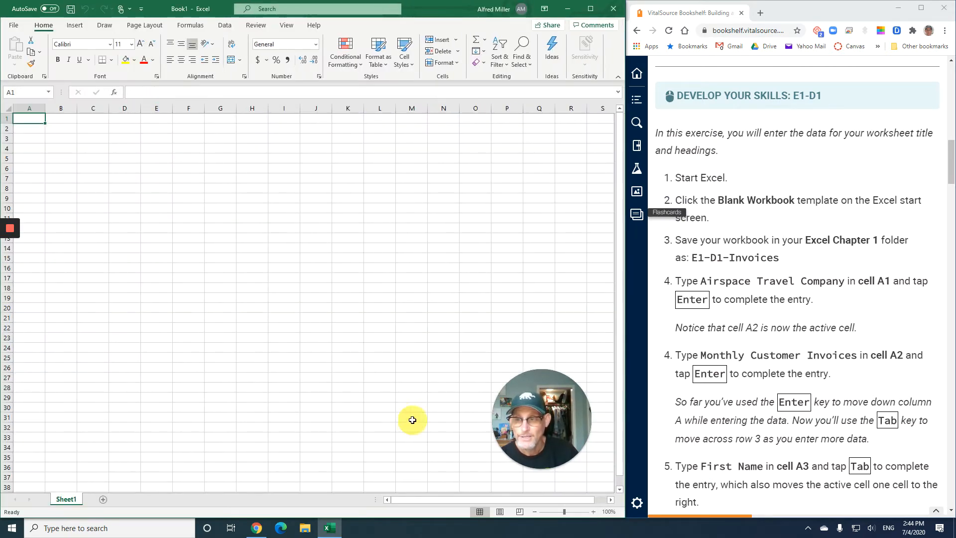
left_click(592, 511)
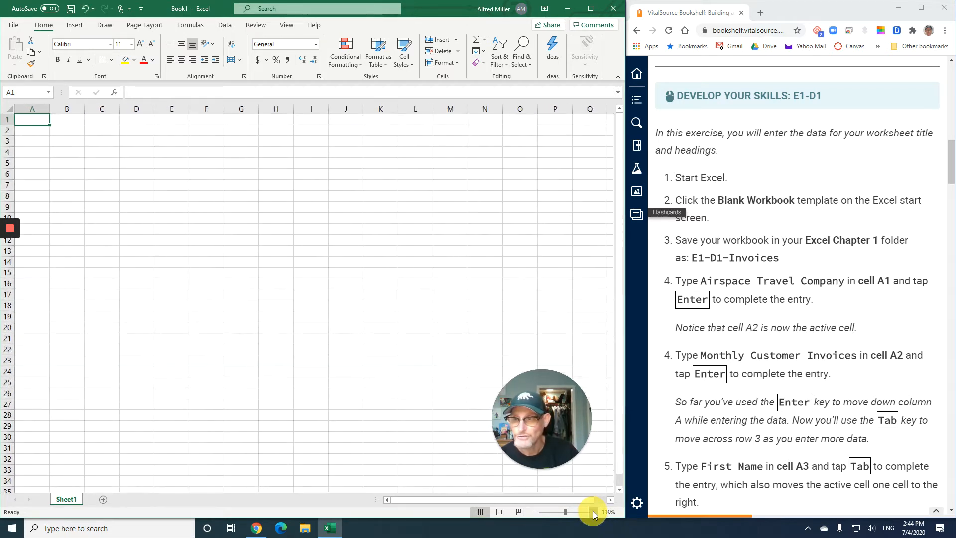
left_click(593, 511)
left_click(593, 511)
left_click(593, 511)
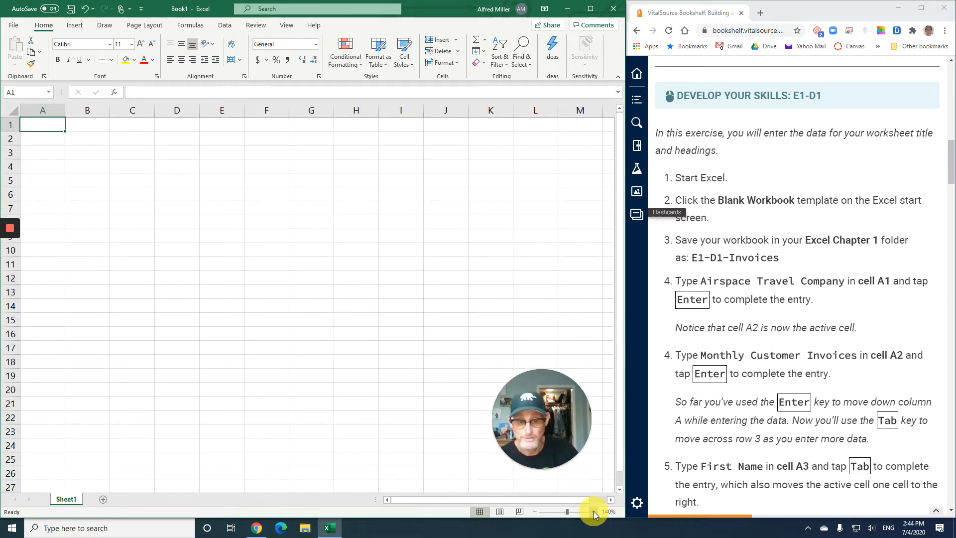
left_click(592, 510)
left_click(592, 511)
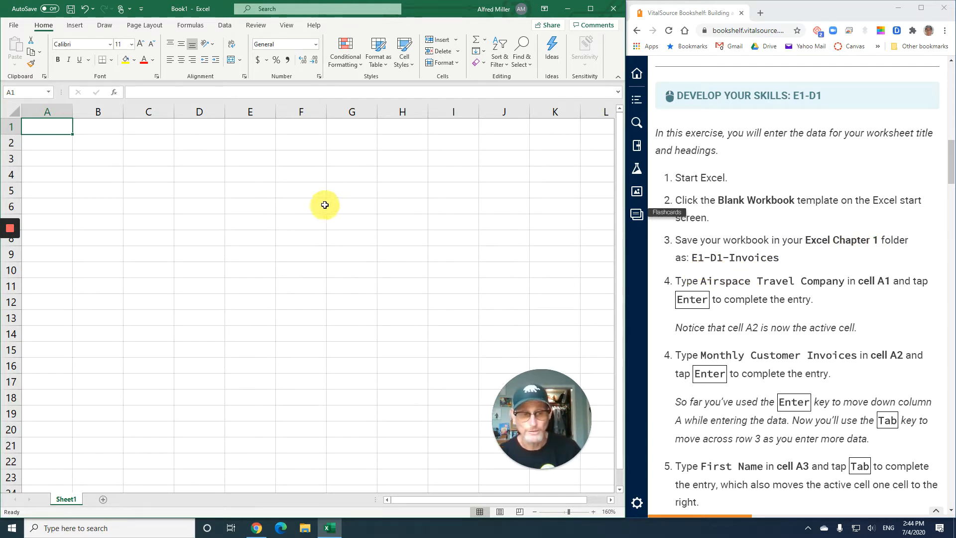
Start saving the workbook and browse via BAS Distance Learning, Microsoft Office and the personal Office 2019 student files to 3_Excel > Excel Chapter 1
left_click(22, 28)
left_click(38, 141)
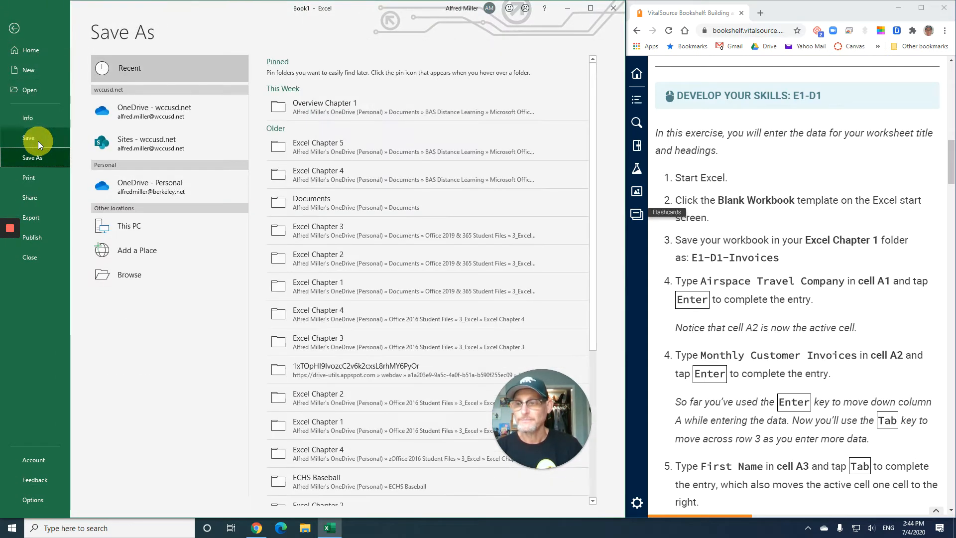
left_click(151, 280)
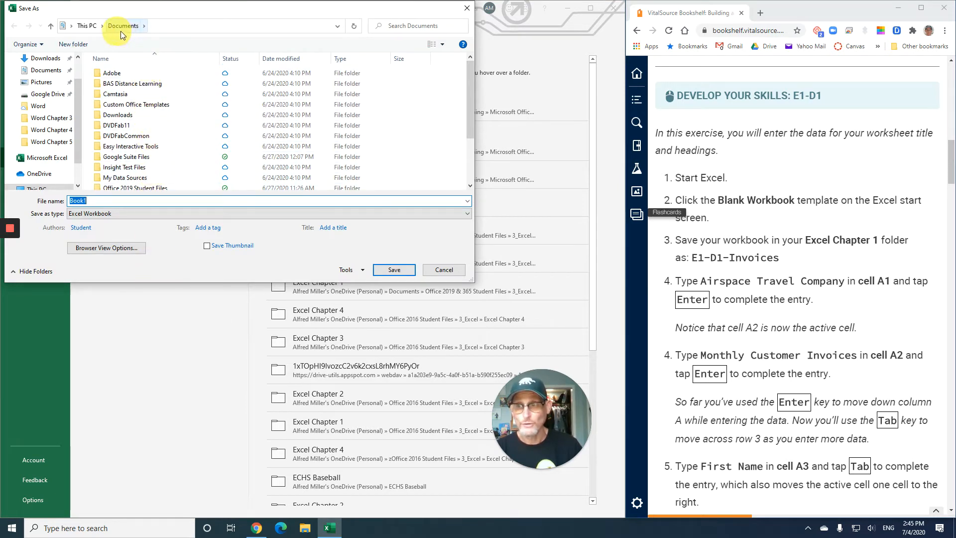
double_click(133, 85)
left_click(131, 93)
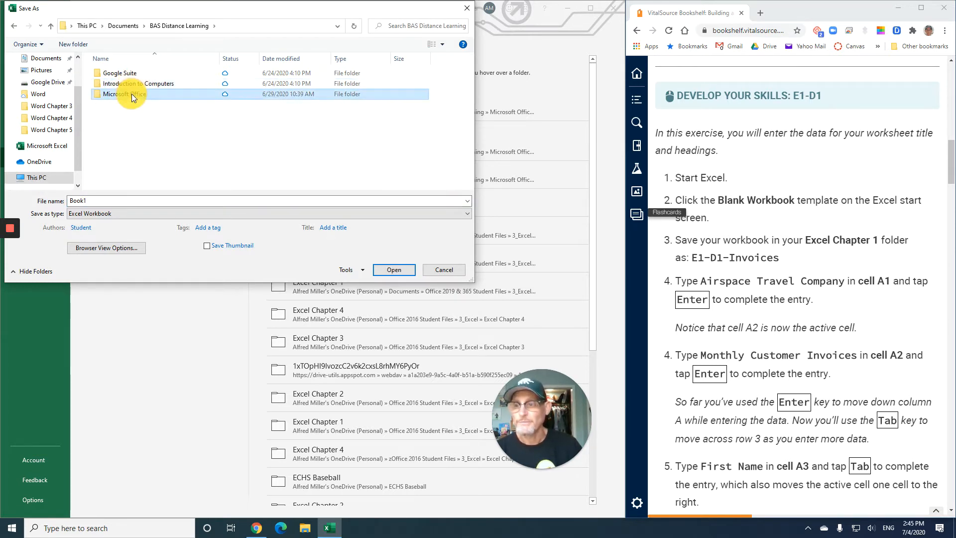
double_click(132, 93)
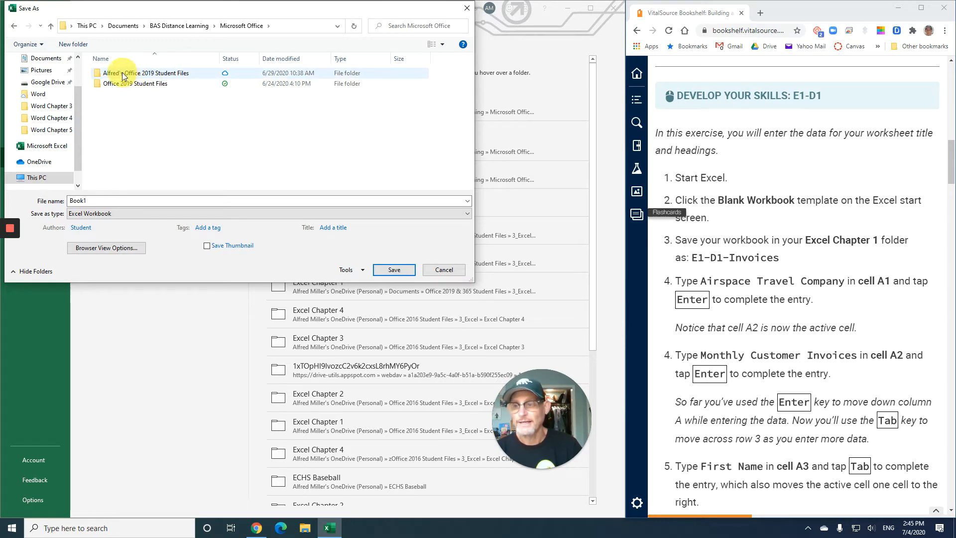
double_click(142, 73)
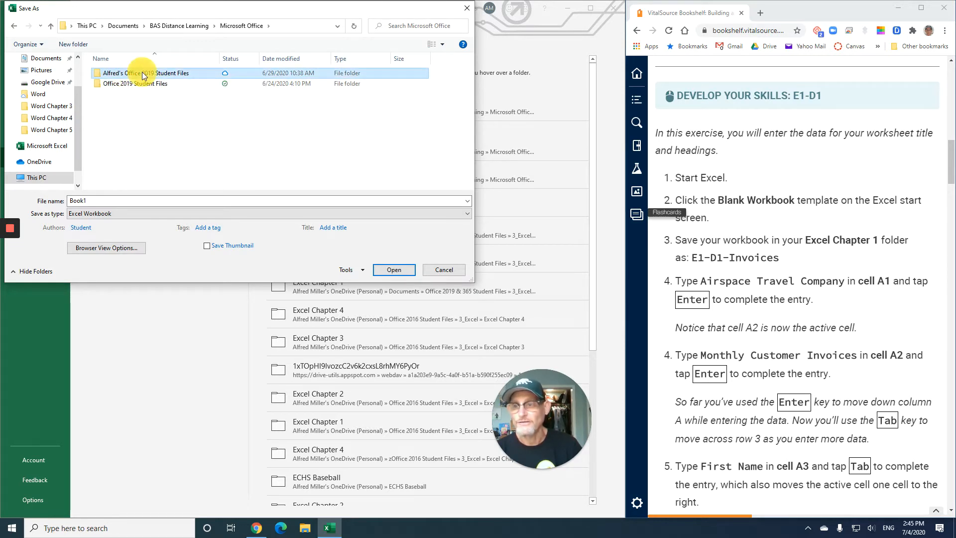
double_click(126, 95)
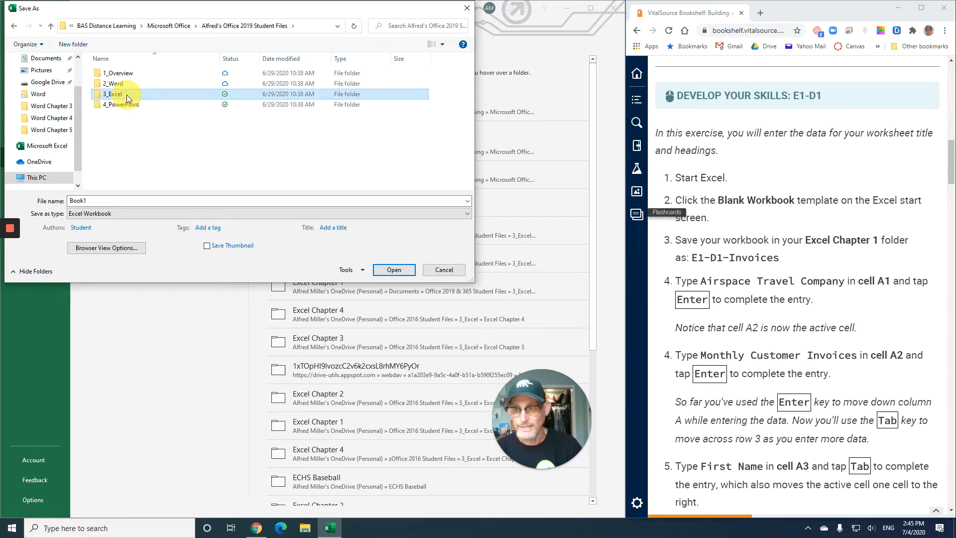
left_click(135, 75)
double_click(136, 75)
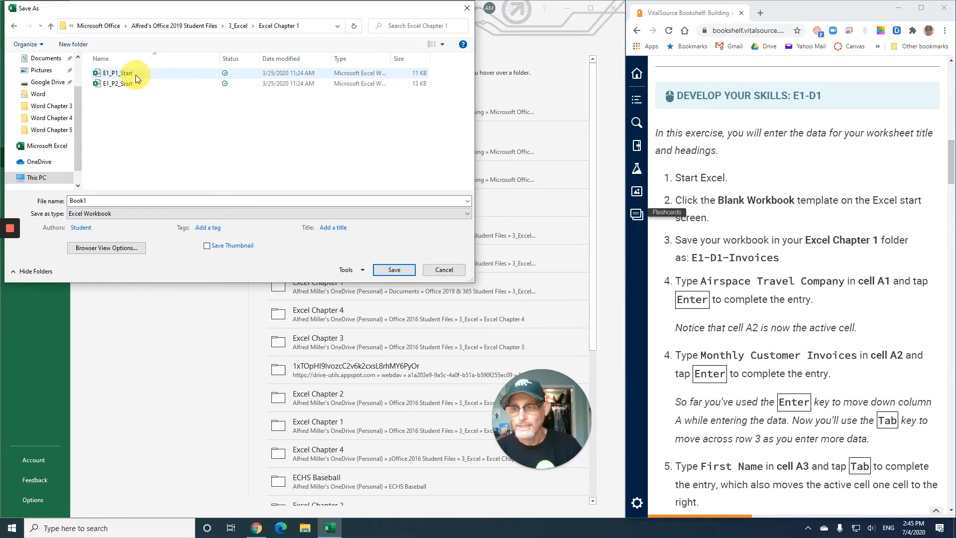
Name the workbook E1-D1-Invoices and save it in the Excel Chapter 1 folder
double_click(98, 201)
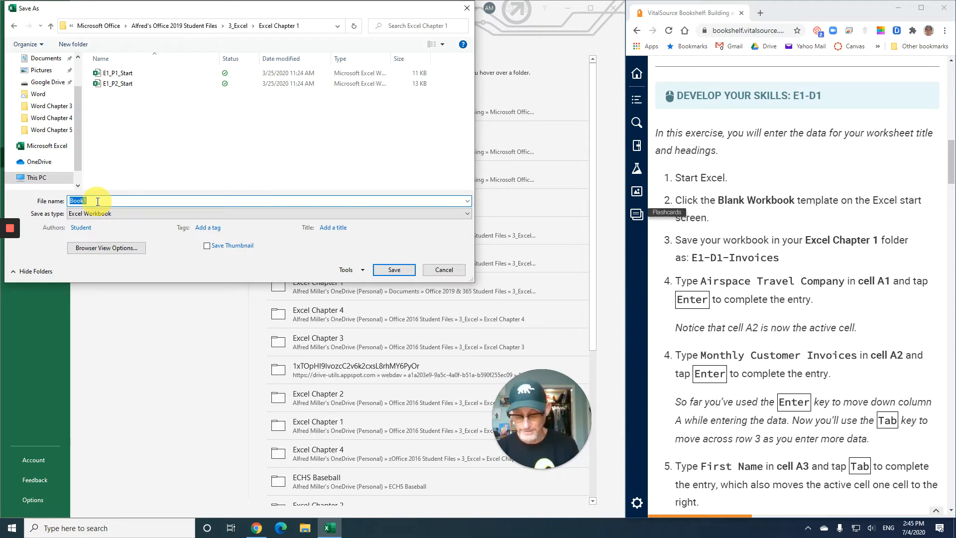
type("E1-D")
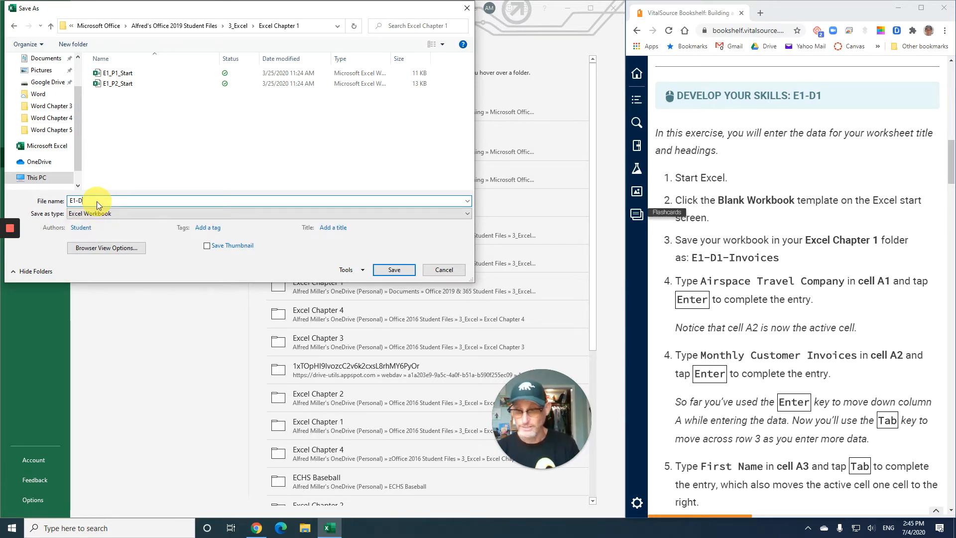
type("1-In")
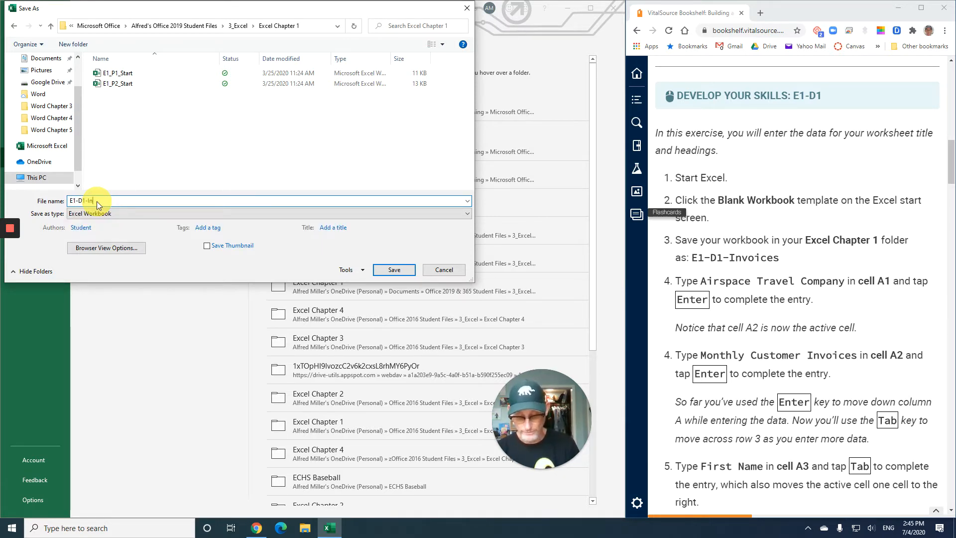
type("voices")
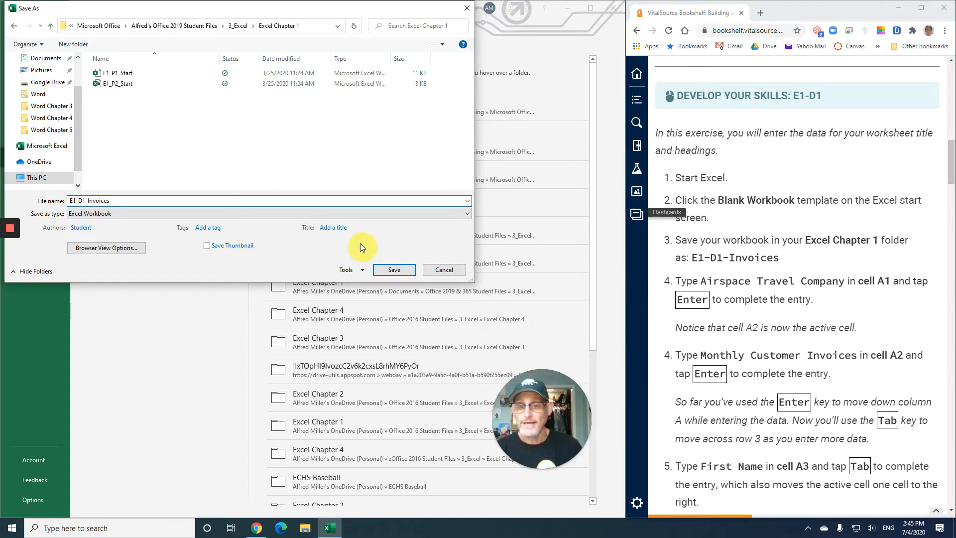
left_click(409, 271)
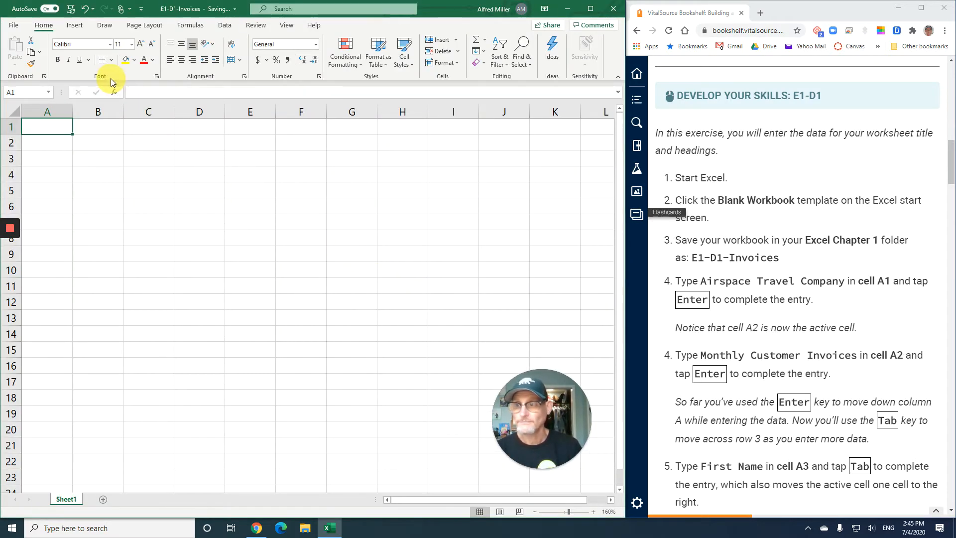
left_click(248, 90)
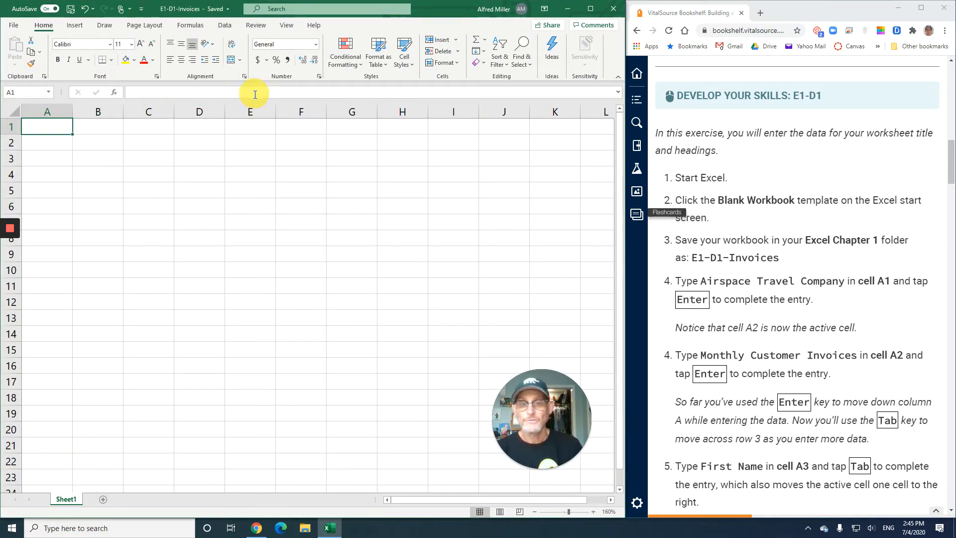
Enter the worksheet title Airspace Travel Company in cell A1
scroll(754, 302, "down", 1)
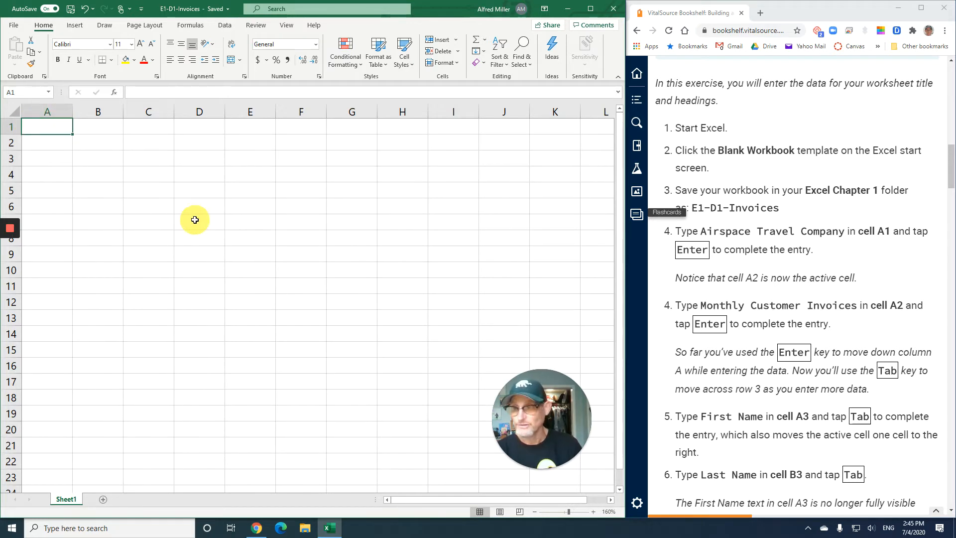
type("Airsp")
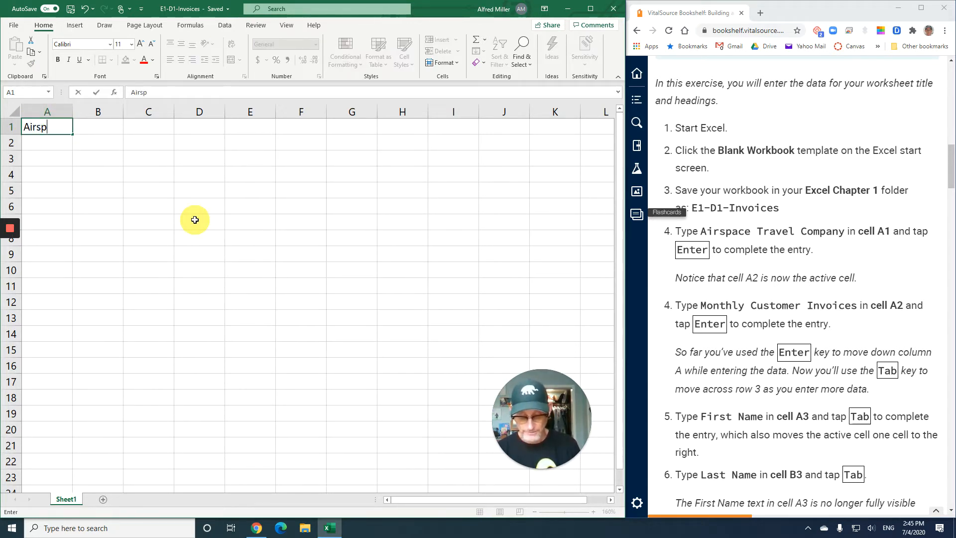
type("ace Tra")
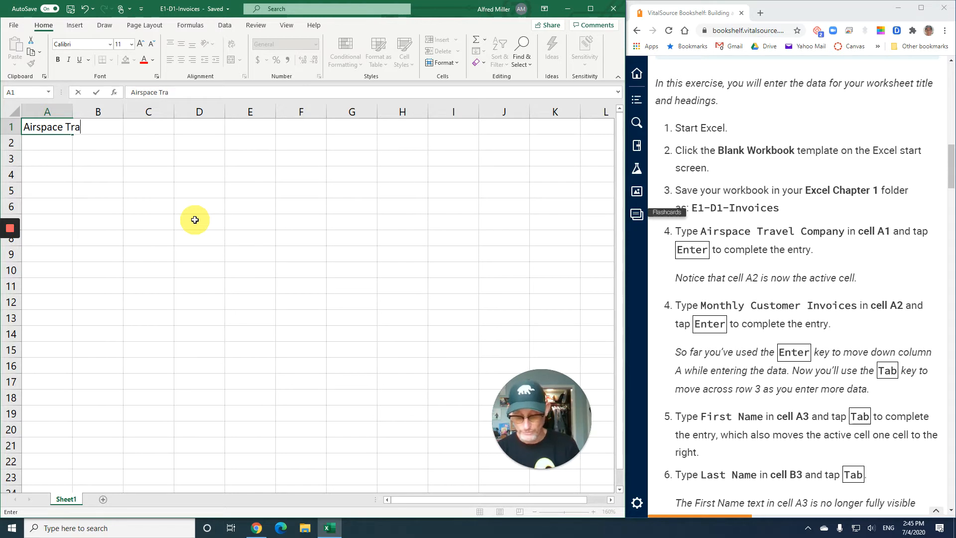
type("vel Company")
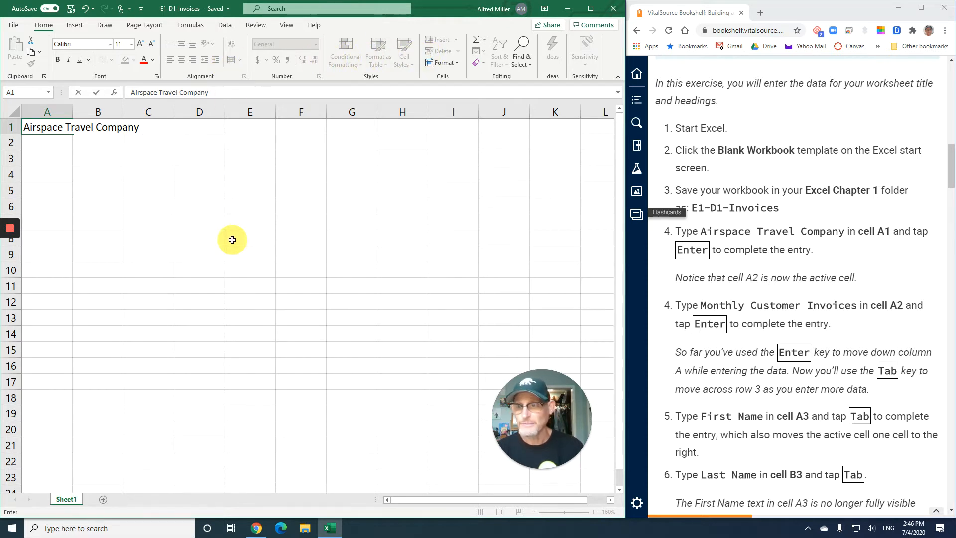
key("Return")
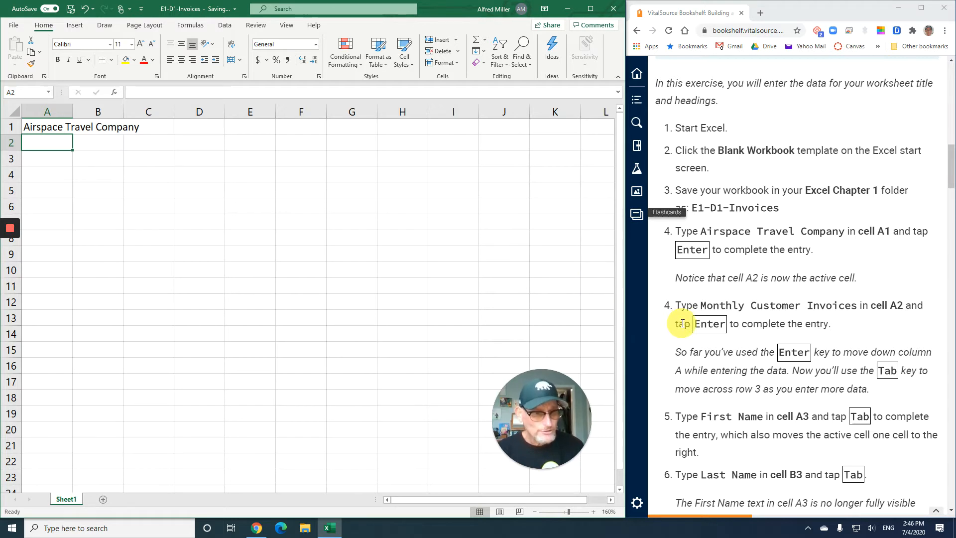
Enter the subtitle Monthly Customer Invoicces in cell A2, below the company title
scroll(682, 323, "down", 1)
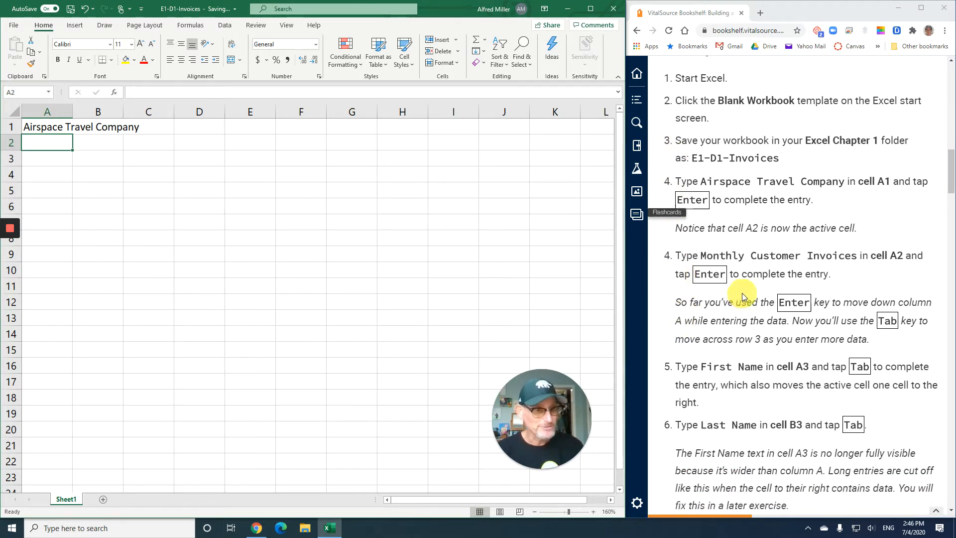
scroll(743, 297, "down", 1)
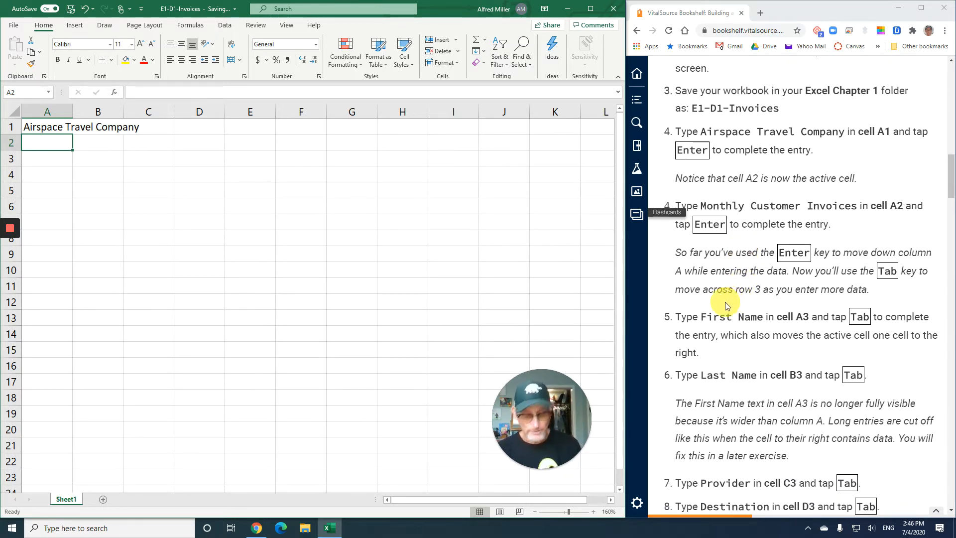
type("Mon")
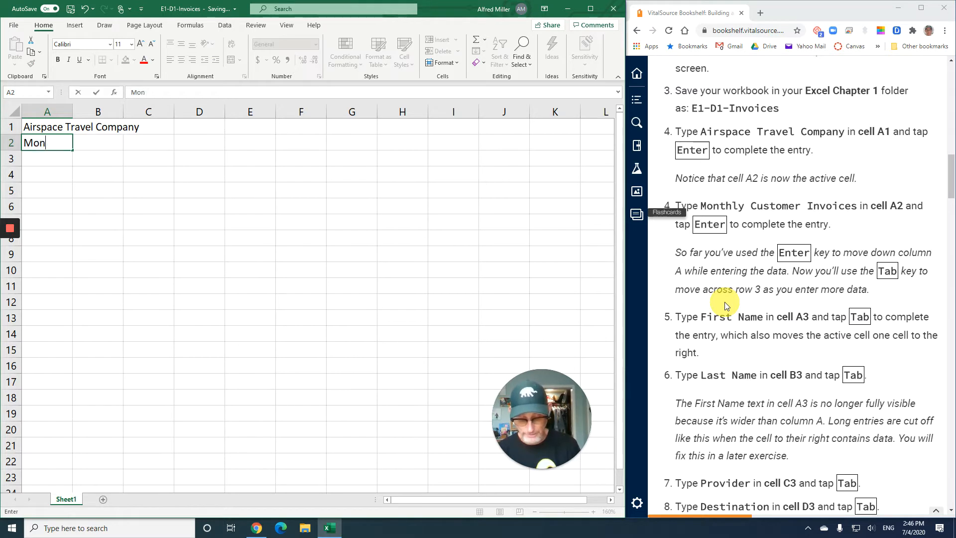
type("thly Cus")
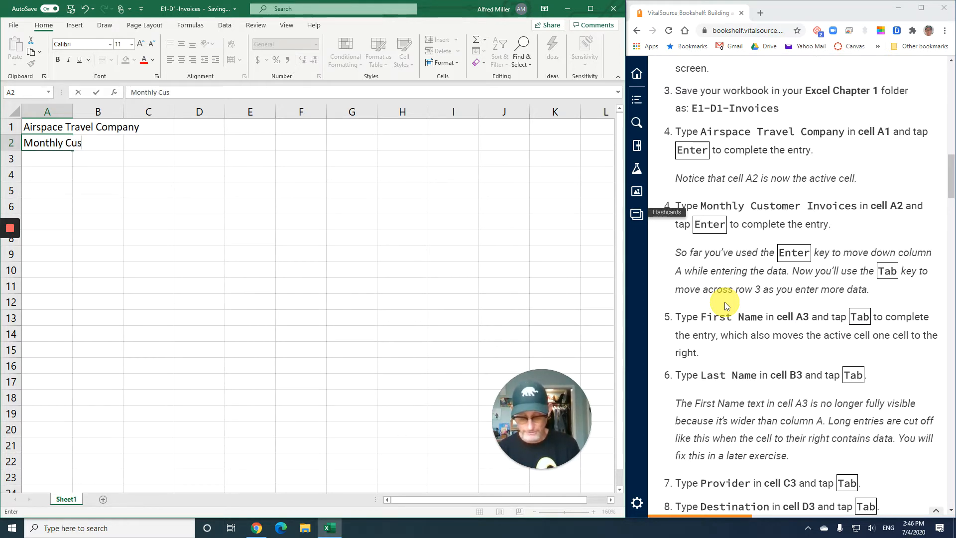
type("tomer")
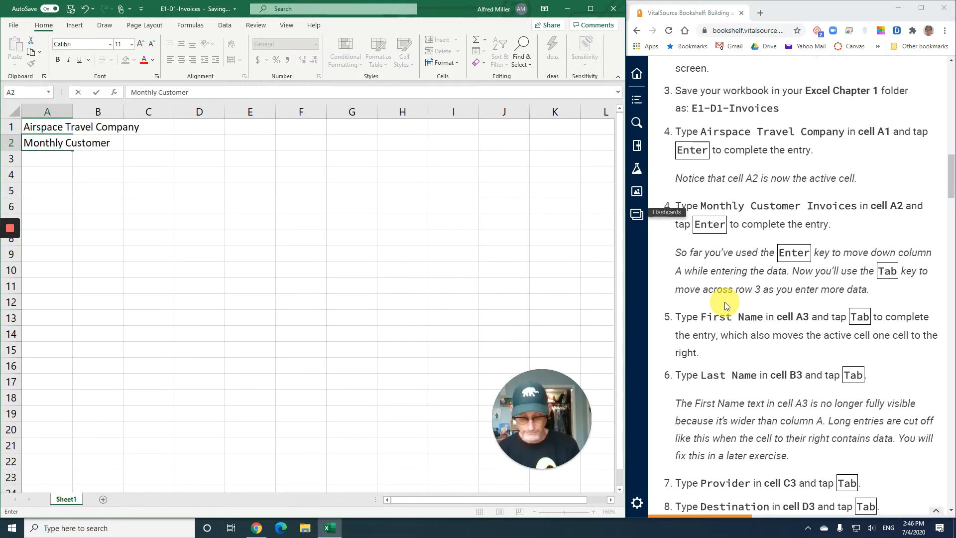
type(" Invoi")
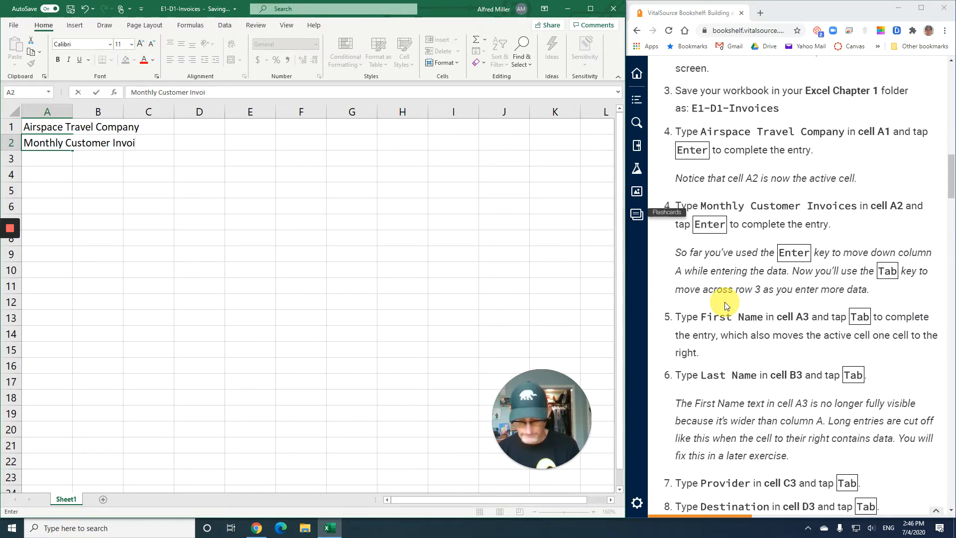
type("vccces")
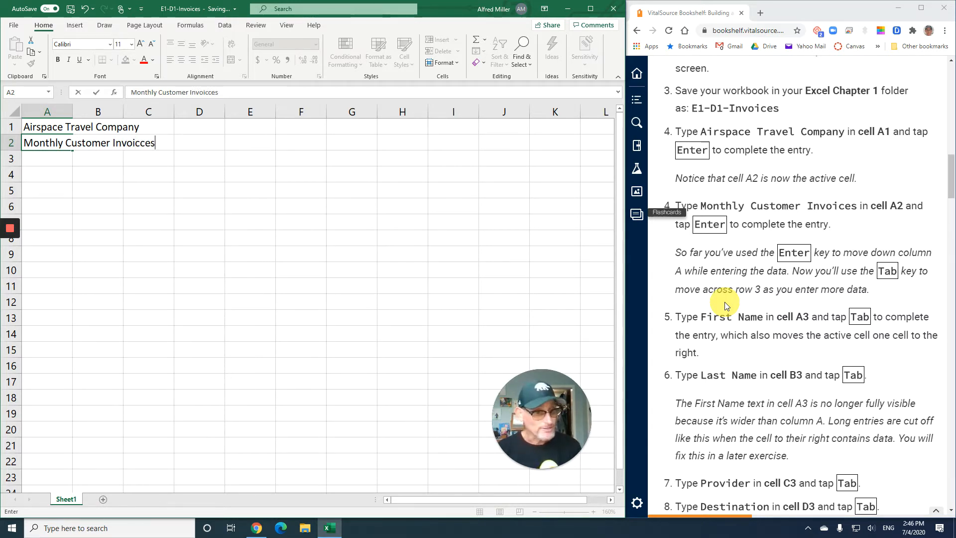
key("Return")
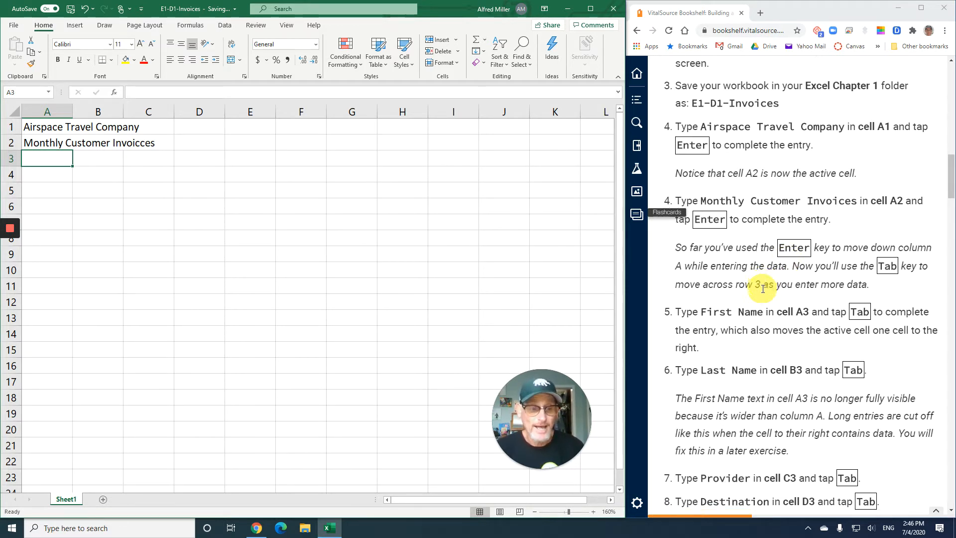
Enter the column headings First Name in cell A3 and Last Name in cell B3
scroll(763, 289, "down", 4)
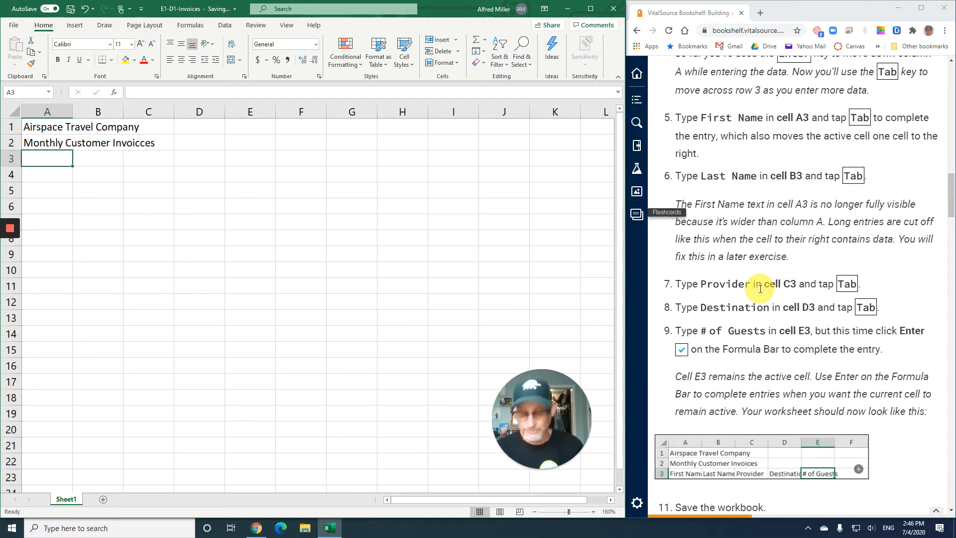
type("First ")
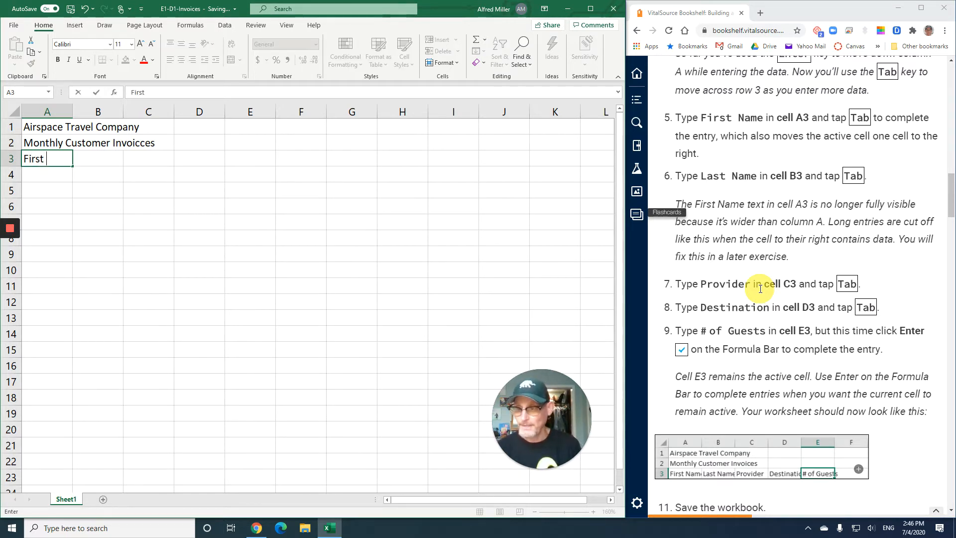
type("Name")
key("Tab")
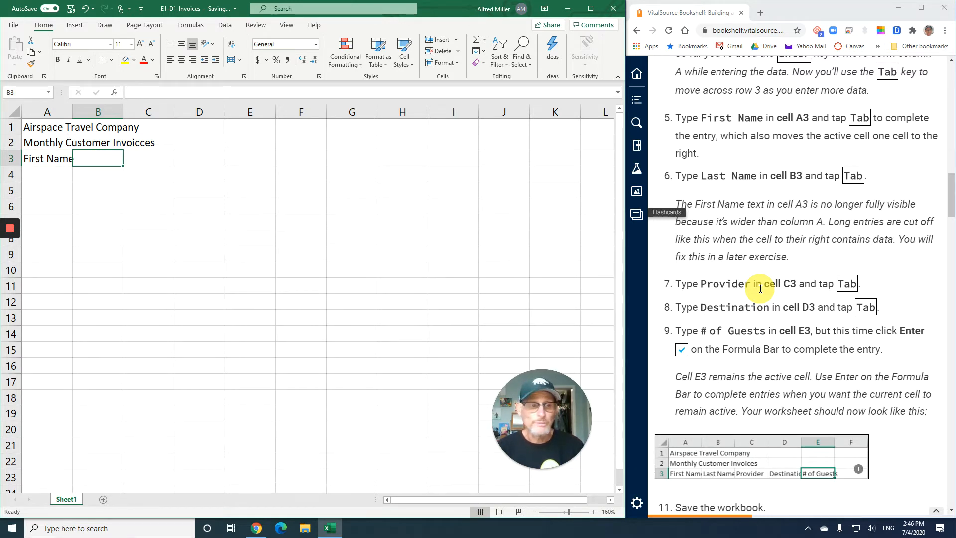
type("La")
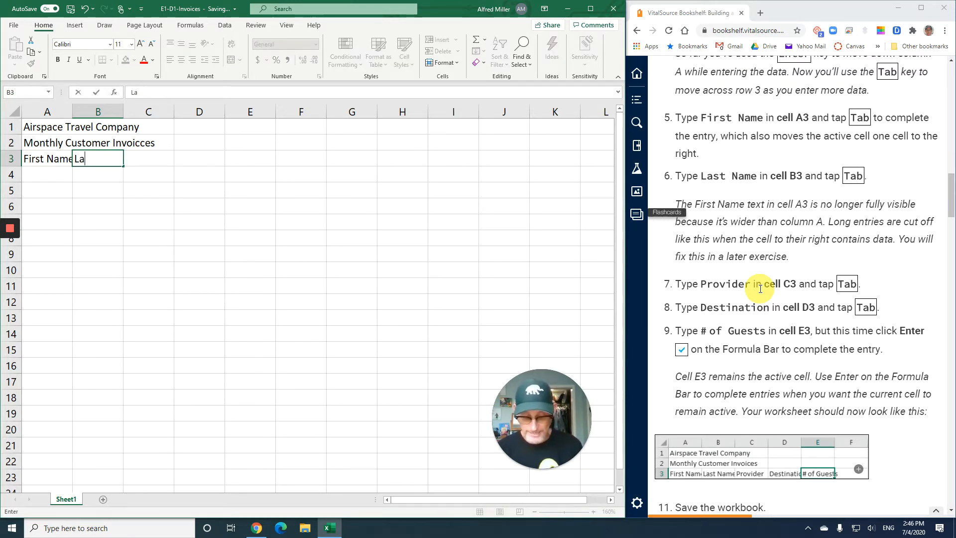
type("st Name")
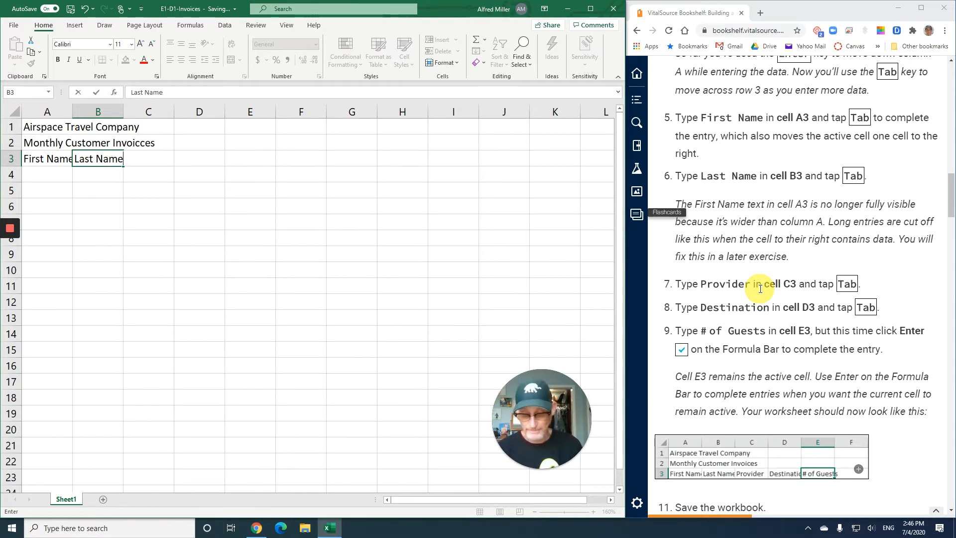
key("Tab")
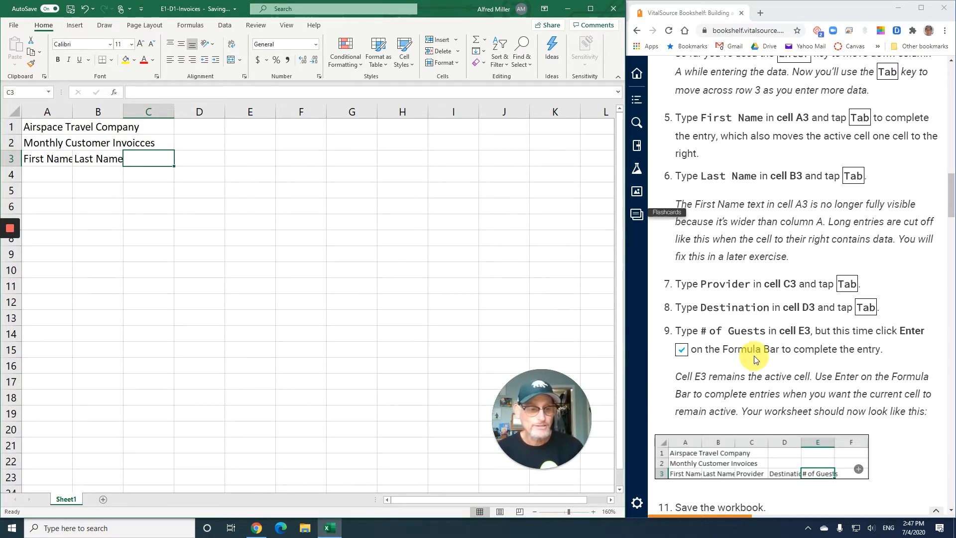
Enter the column headings Provider in cell C3 and Destination in cell D3
scroll(753, 356, "down", 3)
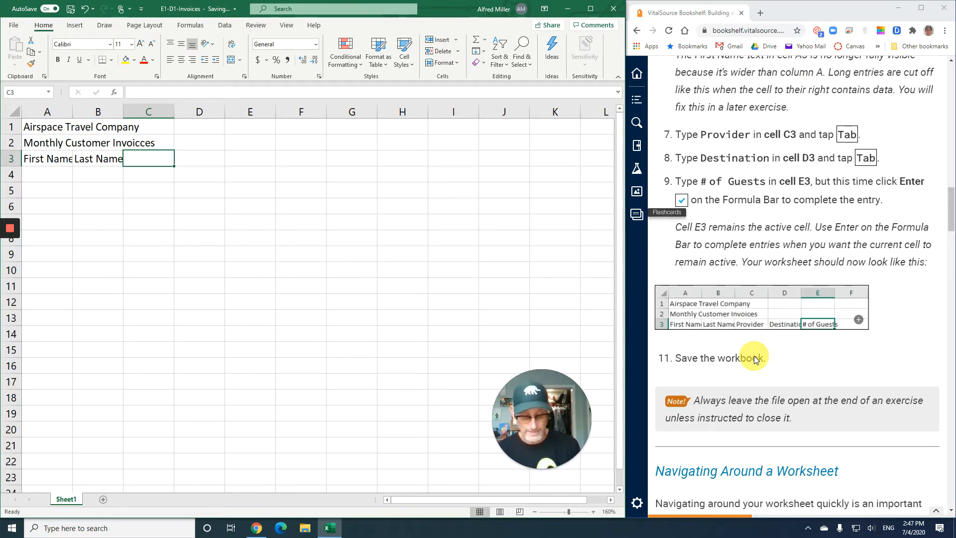
type("Provide")
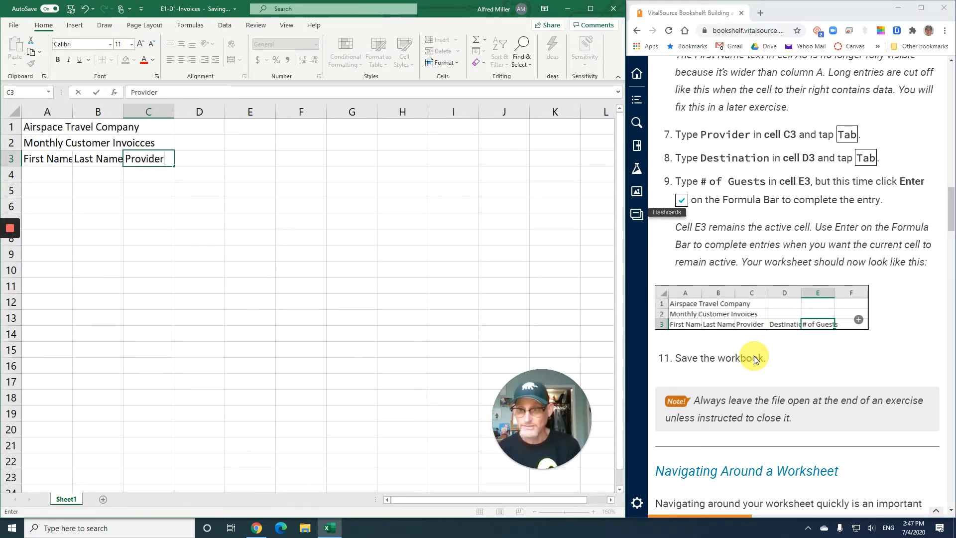
type("r")
key("Tab")
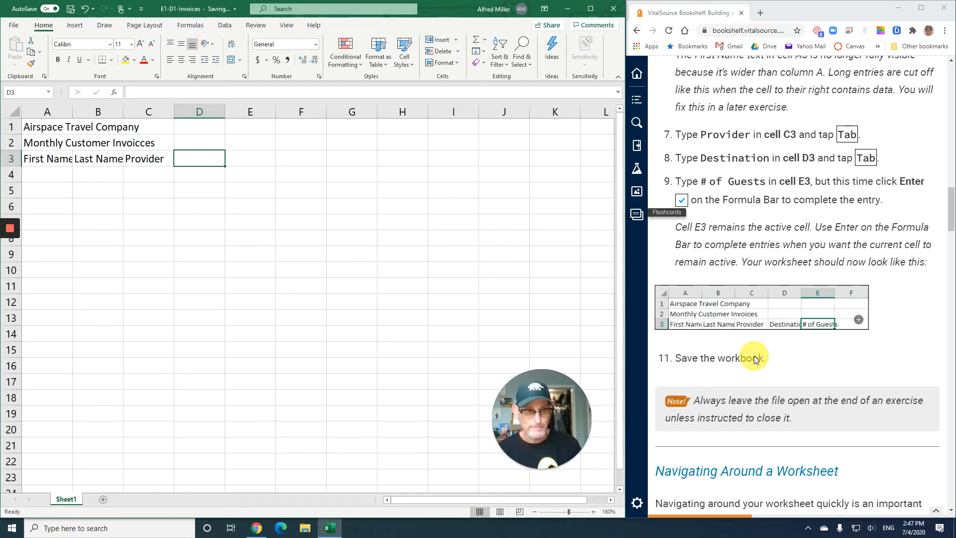
type("Destination")
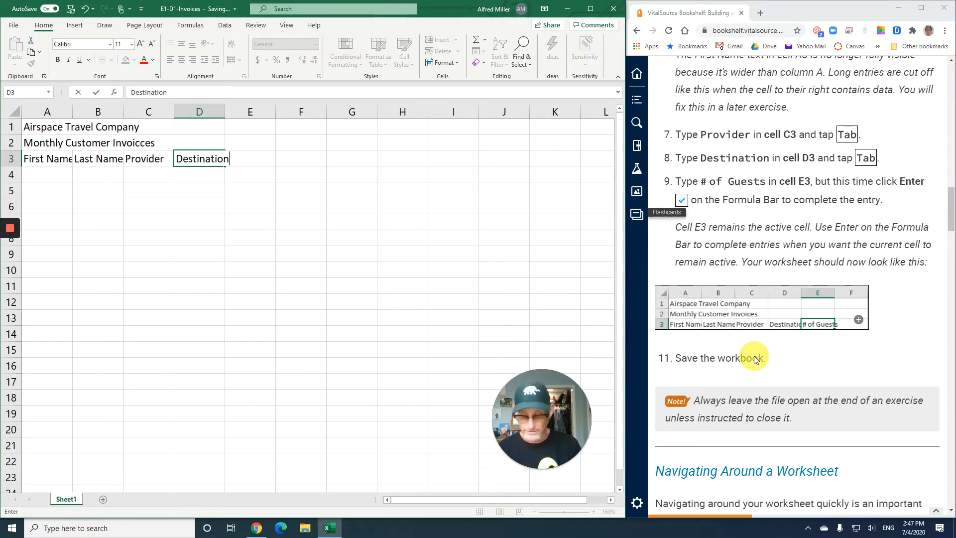
key("Tab")
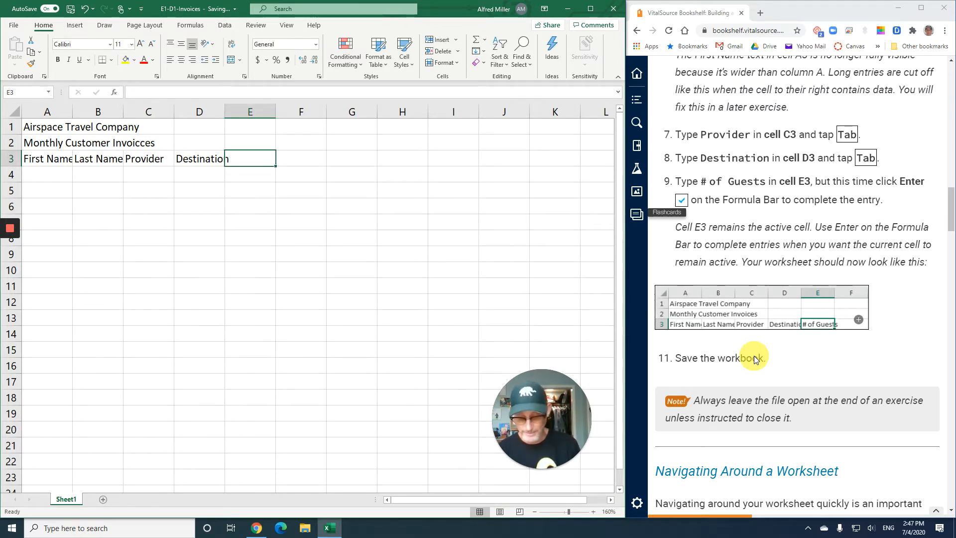
Enter the heading # of Guests in cell E3, completing the entry so that E3 stays the active cell
type("# of")
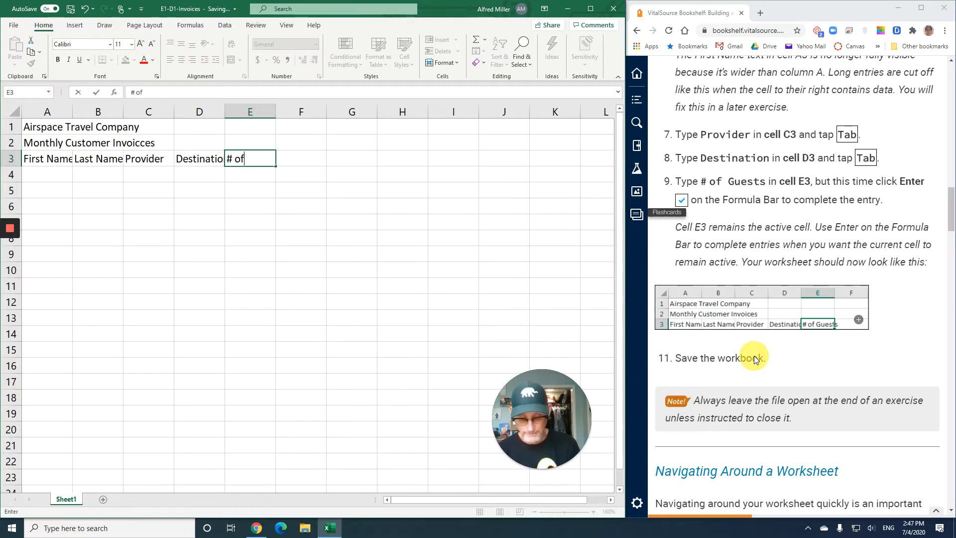
type(" Guests")
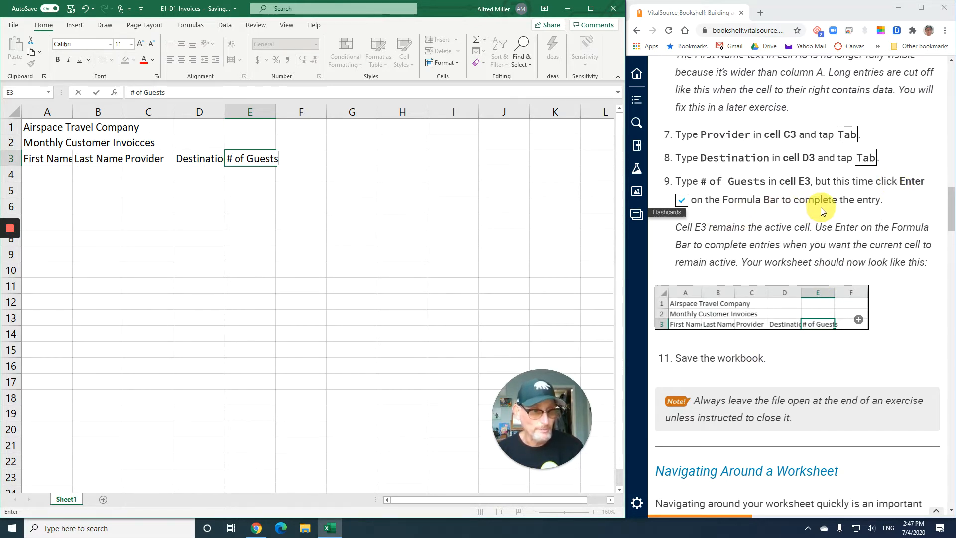
left_click(95, 94)
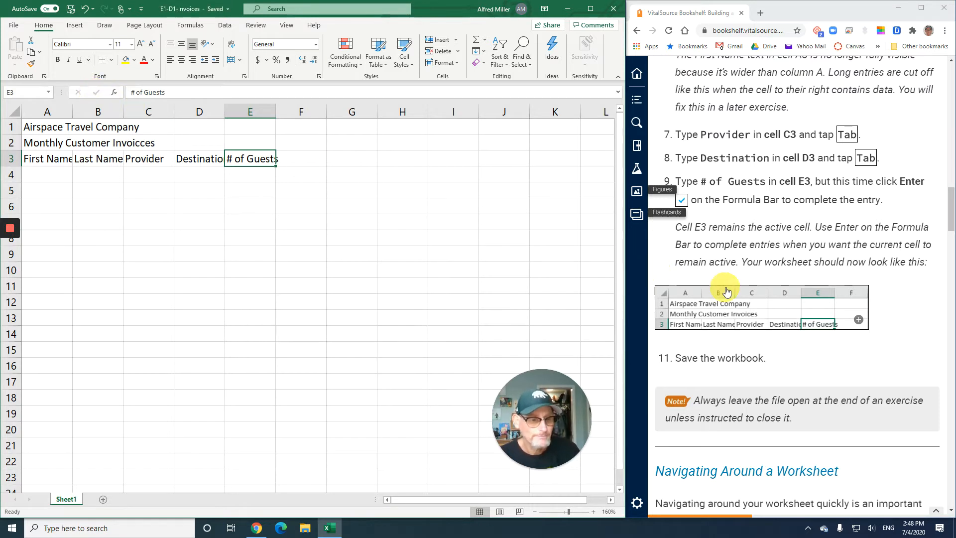
Read the textbook's Navigating Around a Worksheet section and its Navigation Methods table, up to Using AutoComplete to Enter Data
scroll(727, 289, "down", 2)
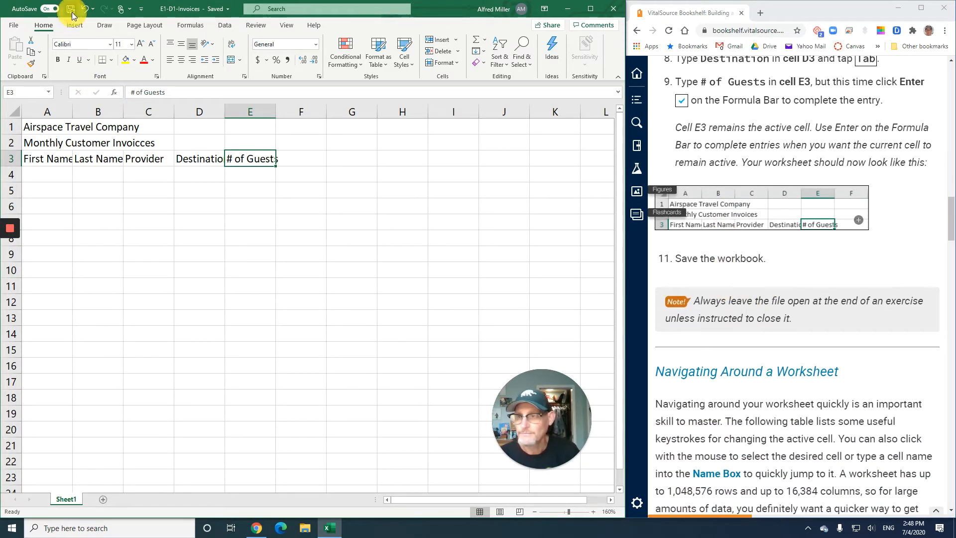
scroll(717, 324, "down", 2)
scroll(716, 324, "down", 1)
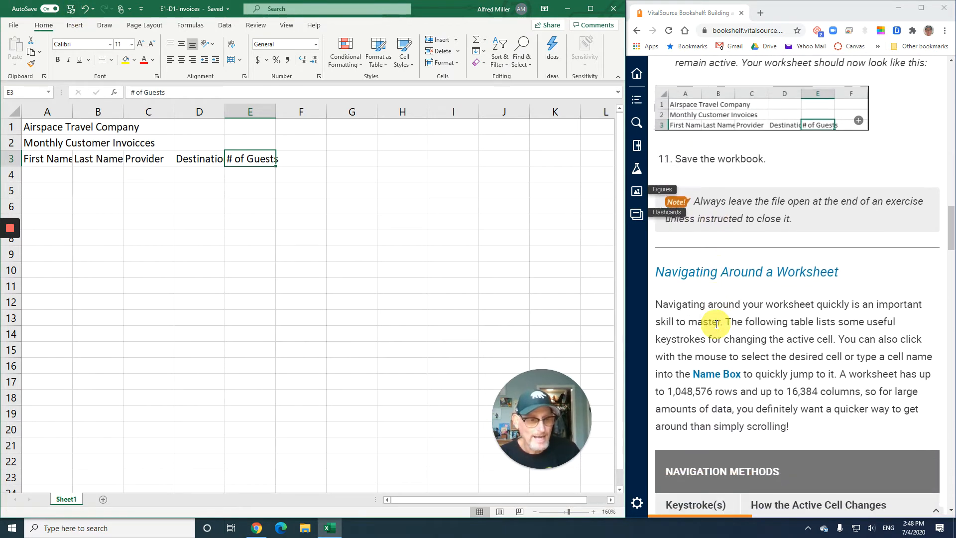
scroll(717, 324, "down", 2)
scroll(716, 324, "down", 1)
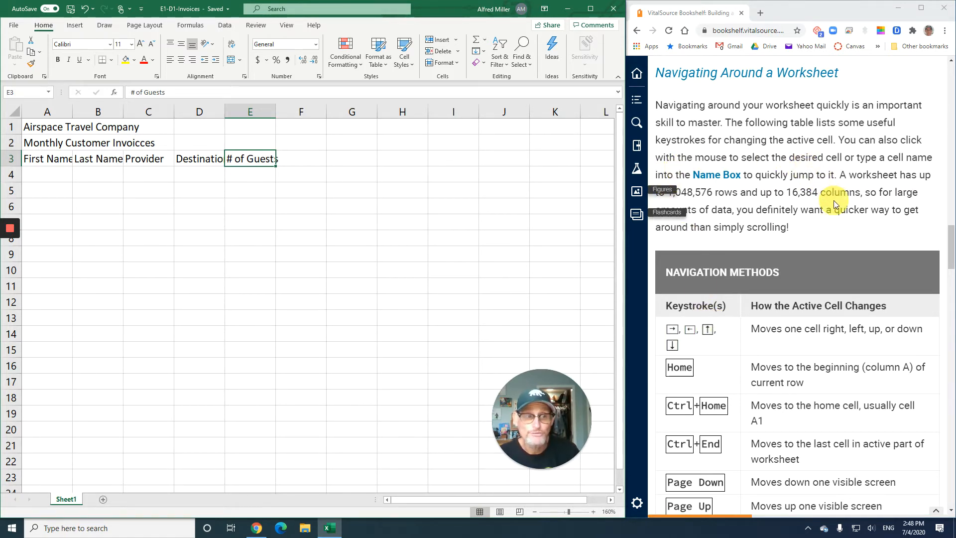
scroll(834, 200, "down", 1)
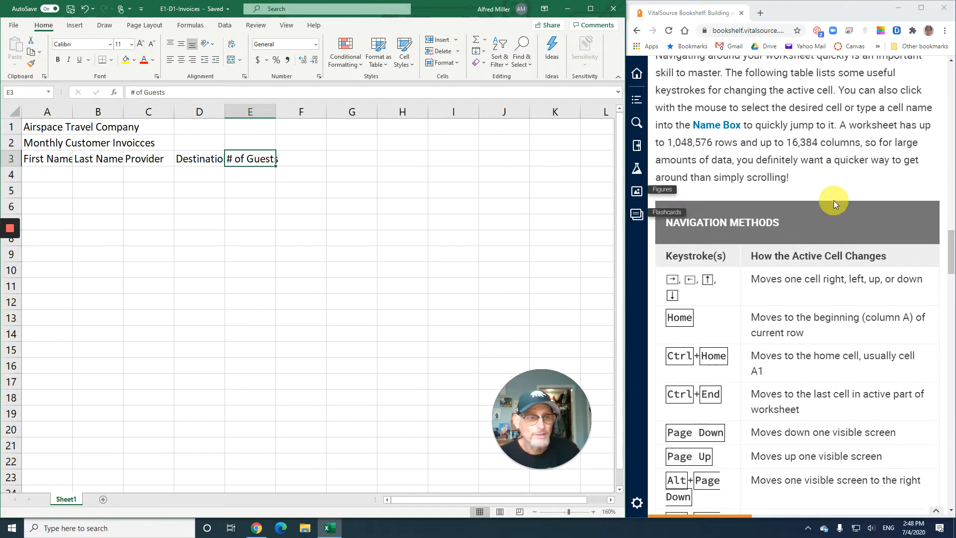
scroll(833, 200, "down", 1)
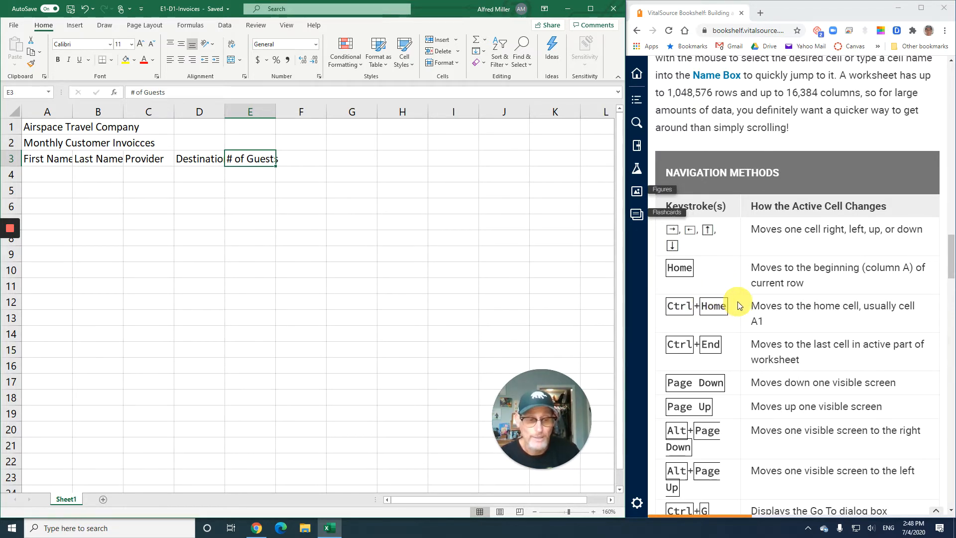
scroll(739, 305, "down", 1)
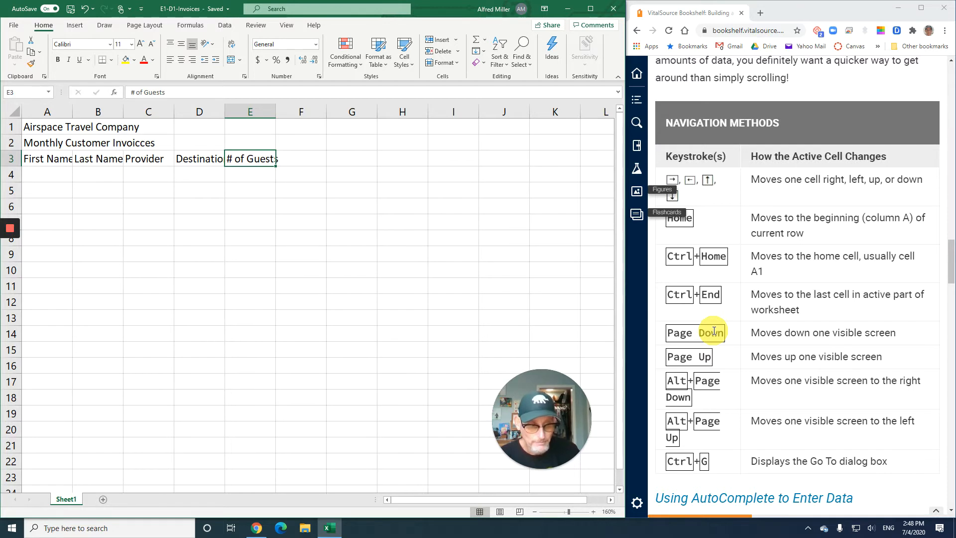
scroll(714, 331, "down", 2)
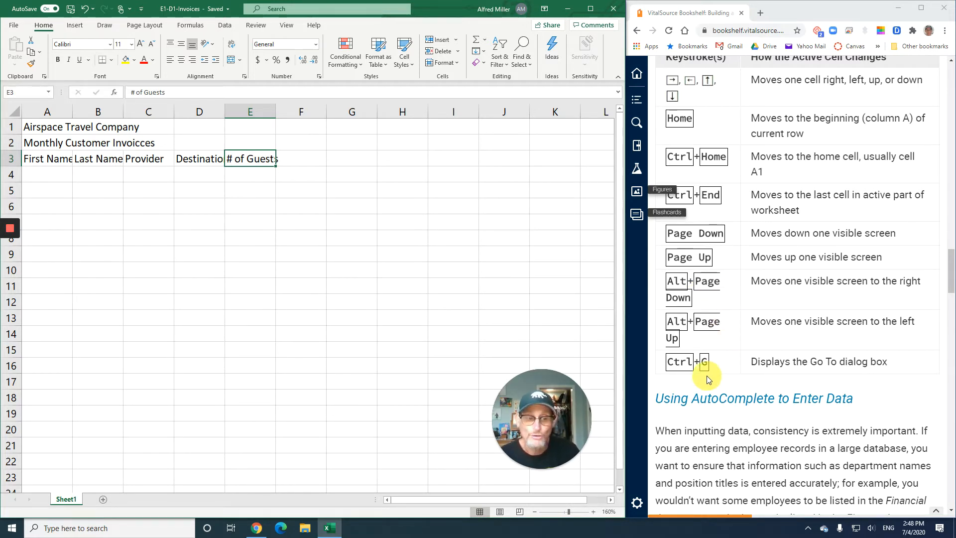
scroll(714, 372, "down", 3)
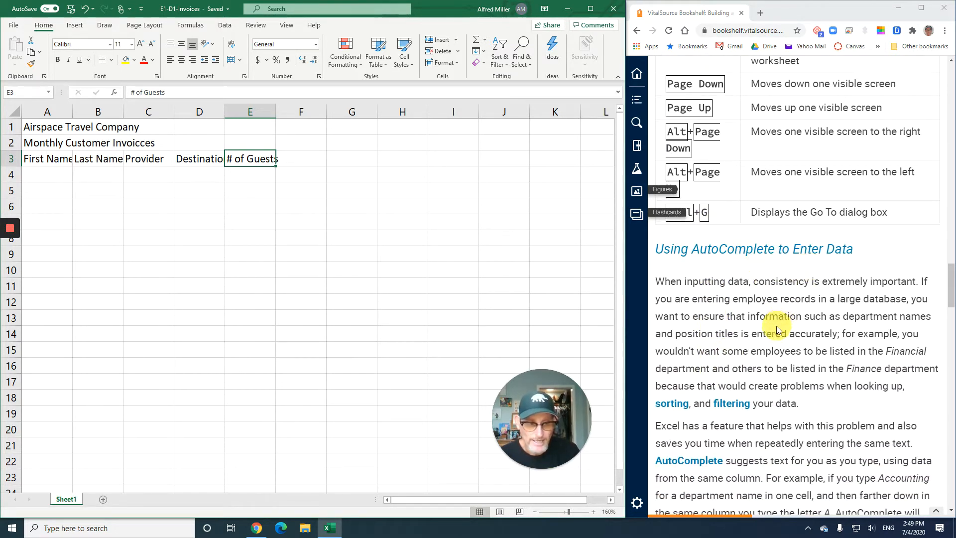
Read the textbook's AutoComplete and Rearranging Data in Excel sections, continuing to the first instructions of exercise E1-D2
scroll(776, 328, "down", 1)
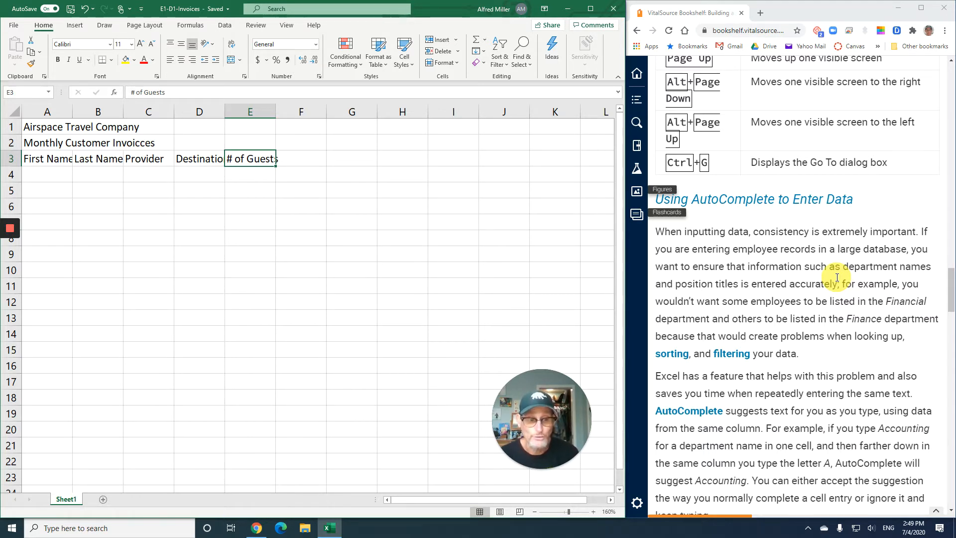
scroll(840, 279, "down", 1)
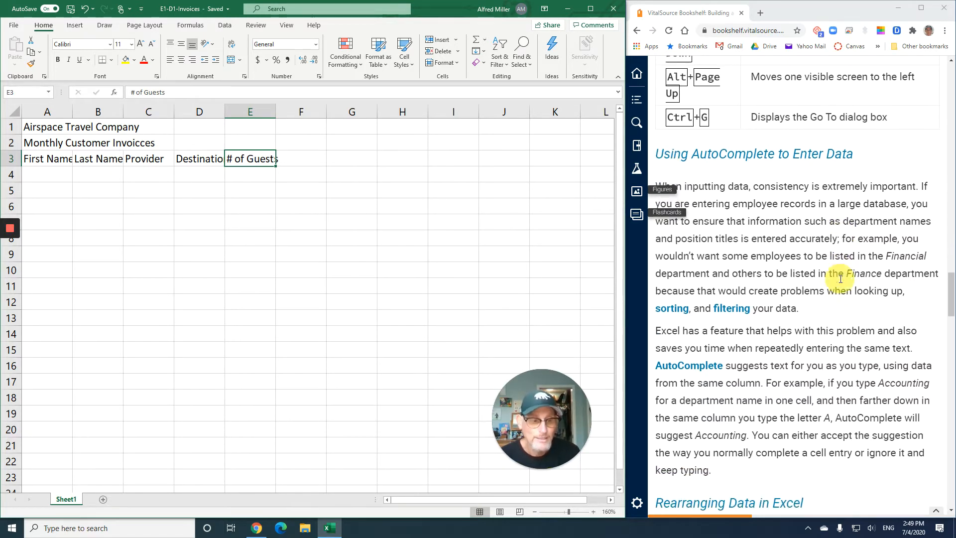
scroll(840, 279, "down", 1)
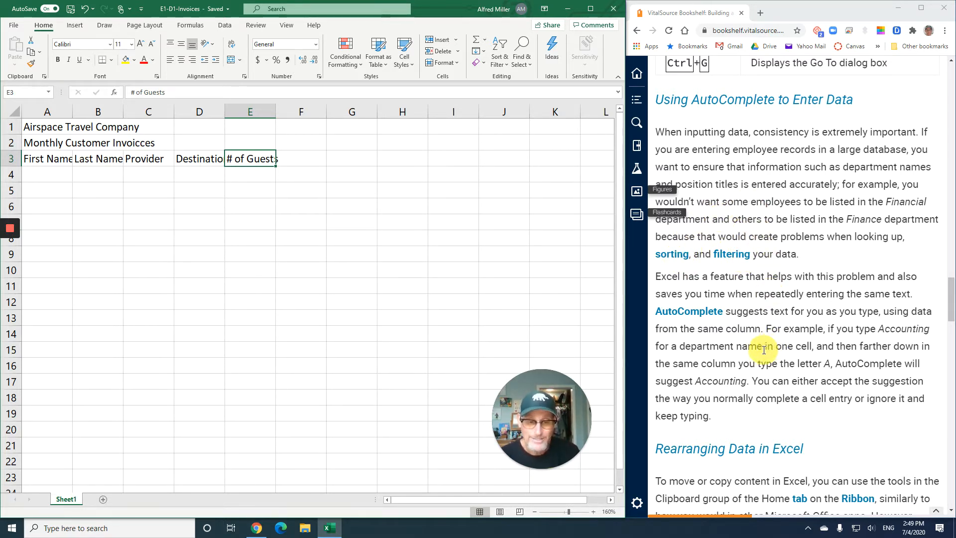
scroll(762, 353, "down", 1)
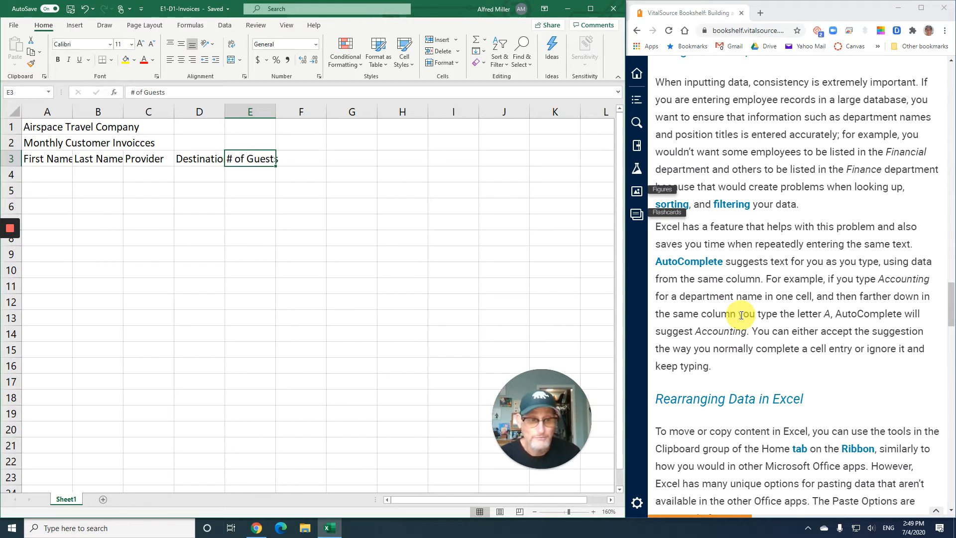
scroll(742, 315, "down", 3)
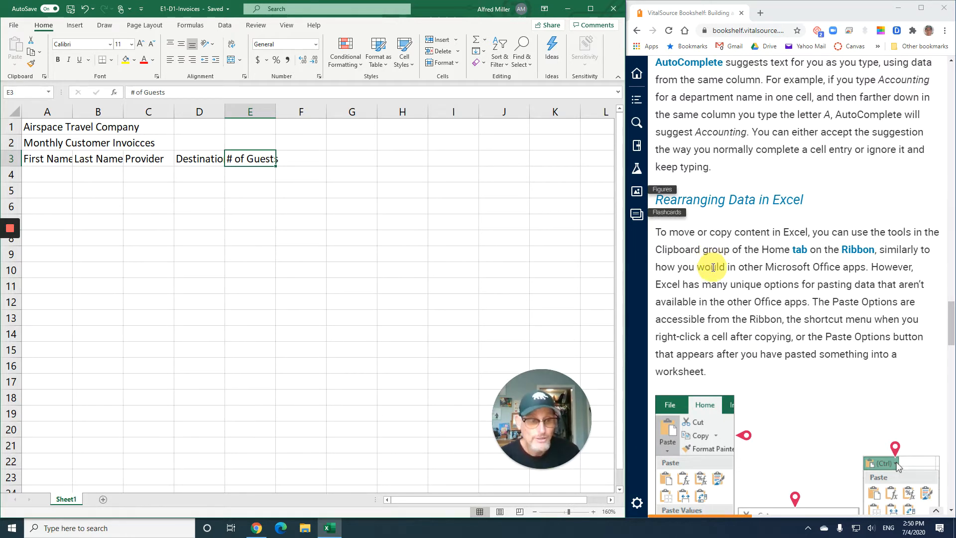
scroll(713, 267, "down", 3)
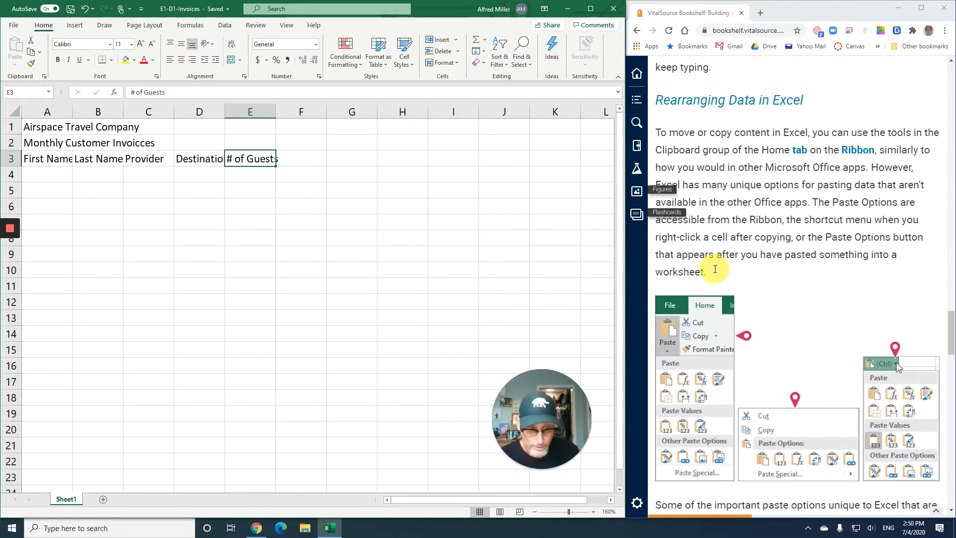
scroll(714, 269, "down", 4)
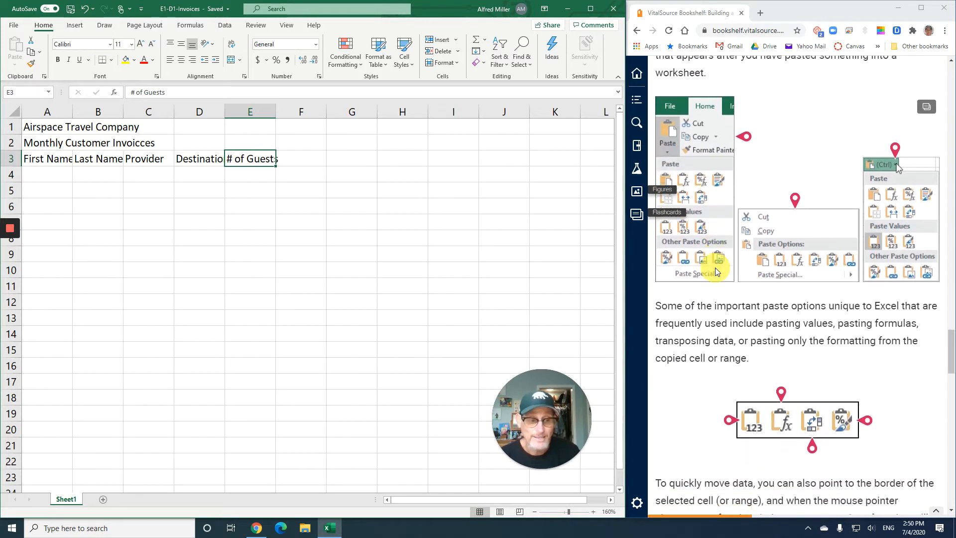
scroll(716, 270, "down", 1)
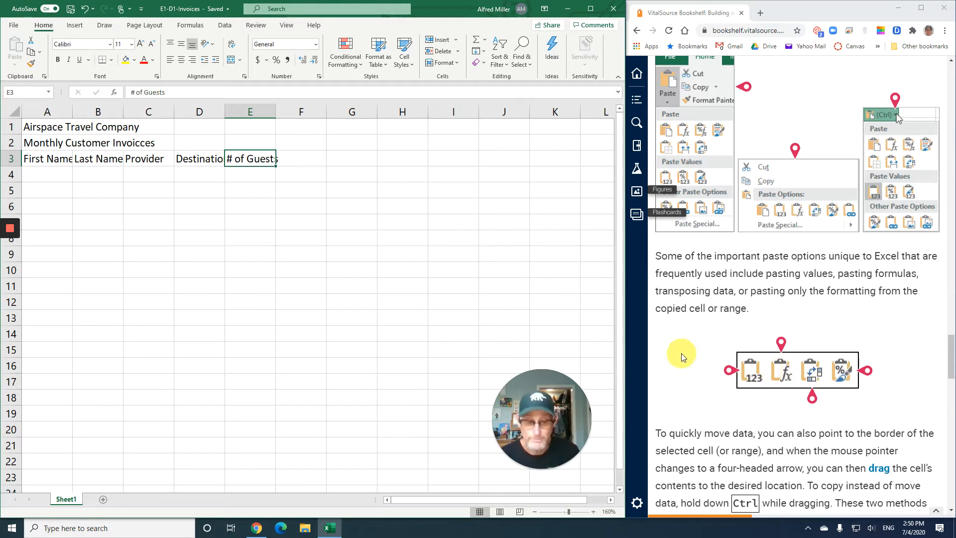
scroll(682, 357, "down", 4)
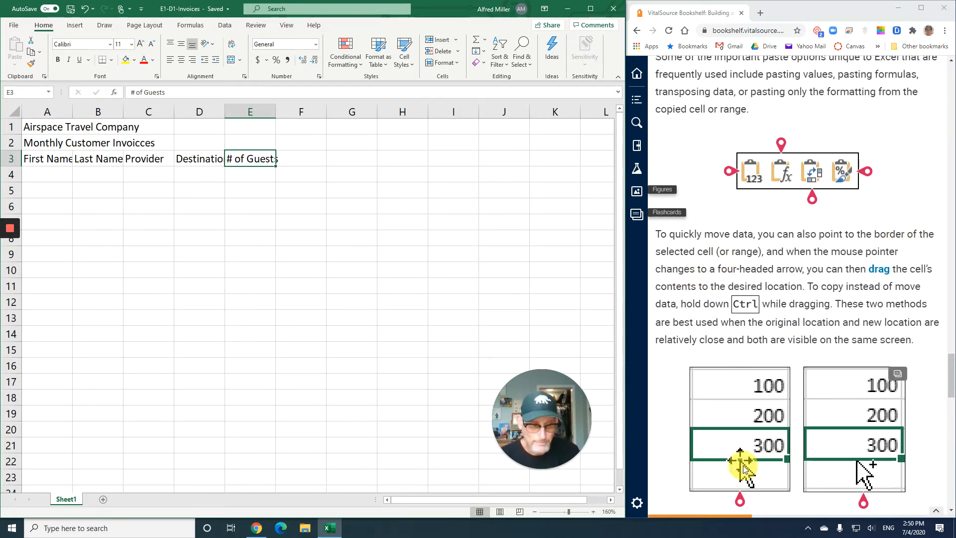
scroll(743, 457, "down", 1)
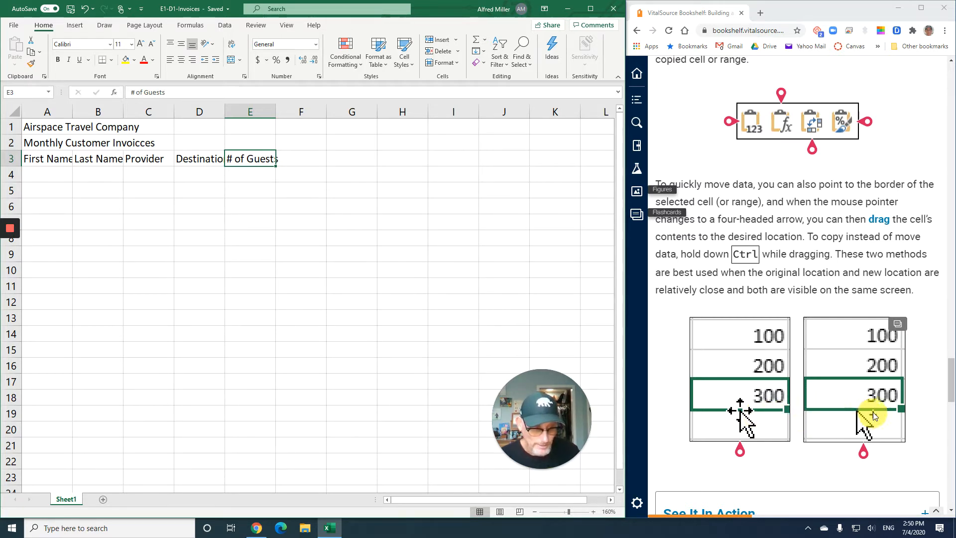
scroll(801, 398, "down", 6)
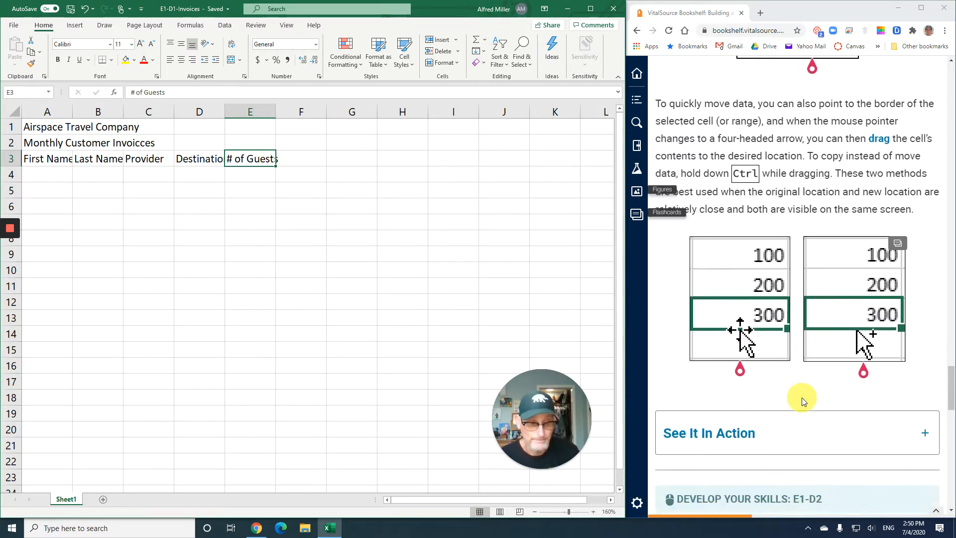
scroll(803, 401, "down", 5)
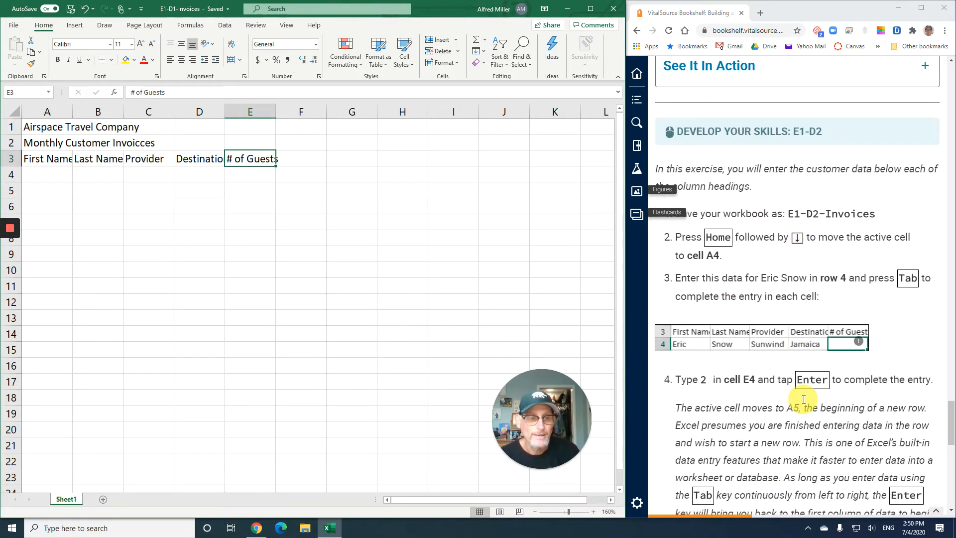
scroll(803, 398, "up", 1)
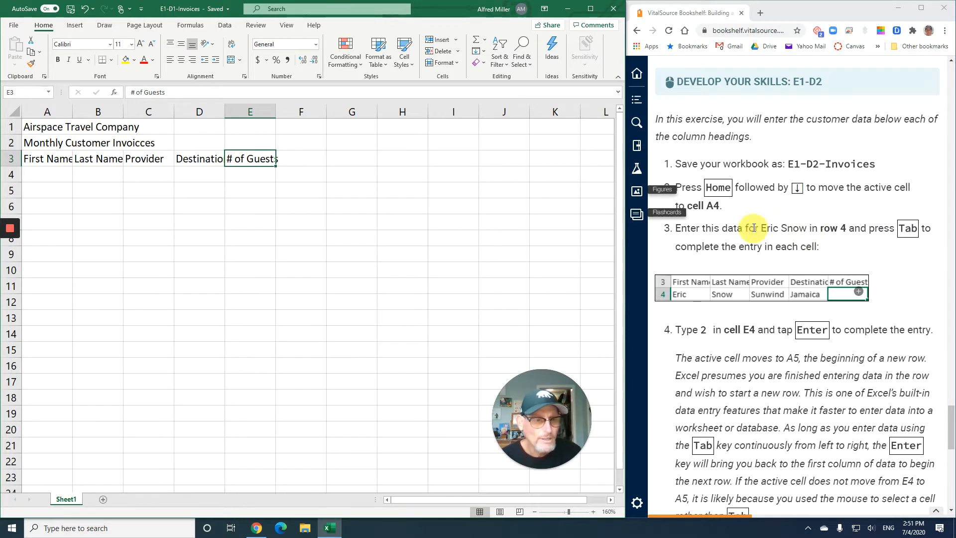
scroll(713, 207, "up", 1)
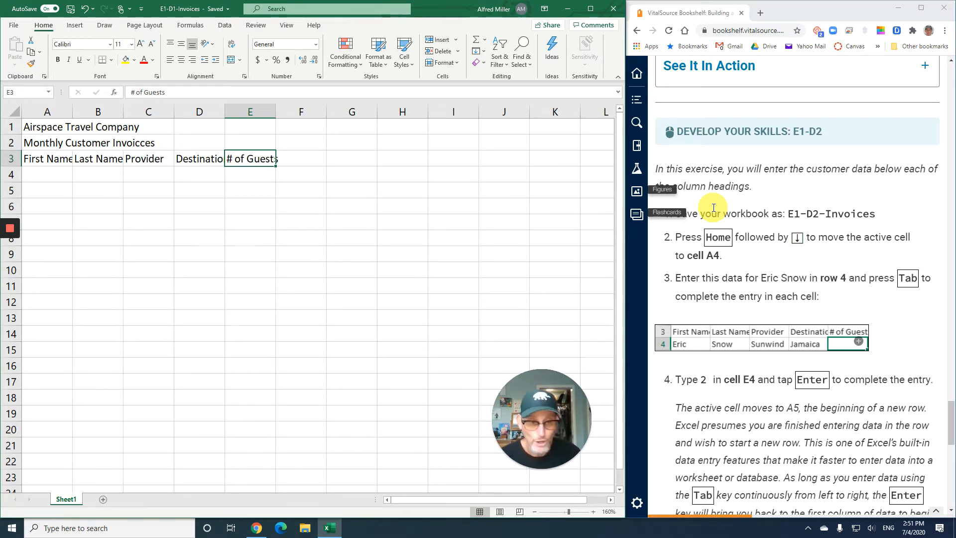
Enter the first customer's first name in cell A4 and last name in cell B4, as given in exercise E1-D2
key("Home")
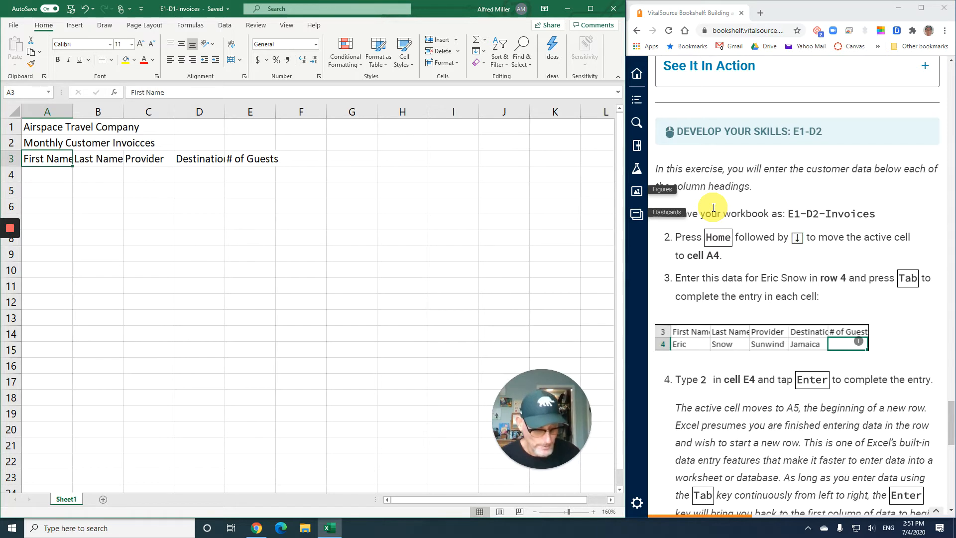
key("Down")
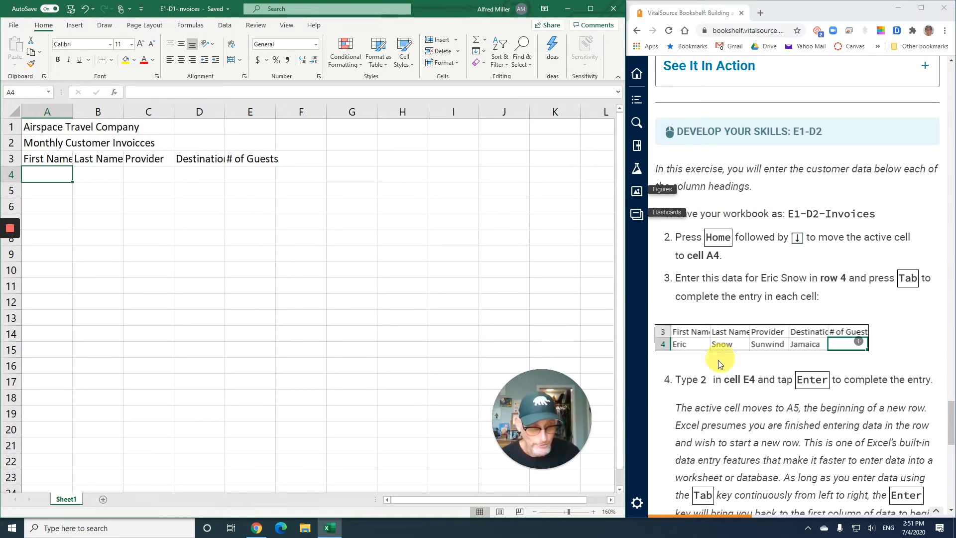
type("Eric")
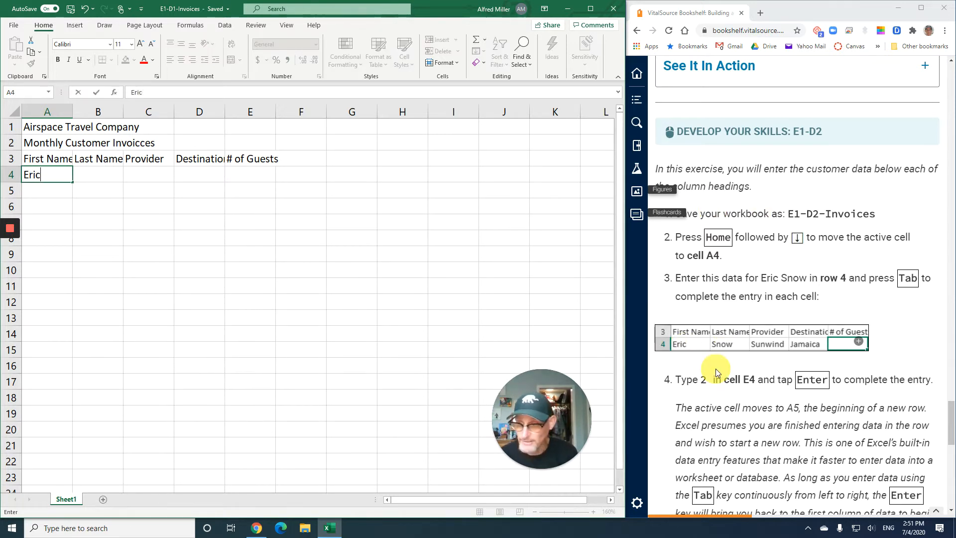
key("Tab")
type("Snow")
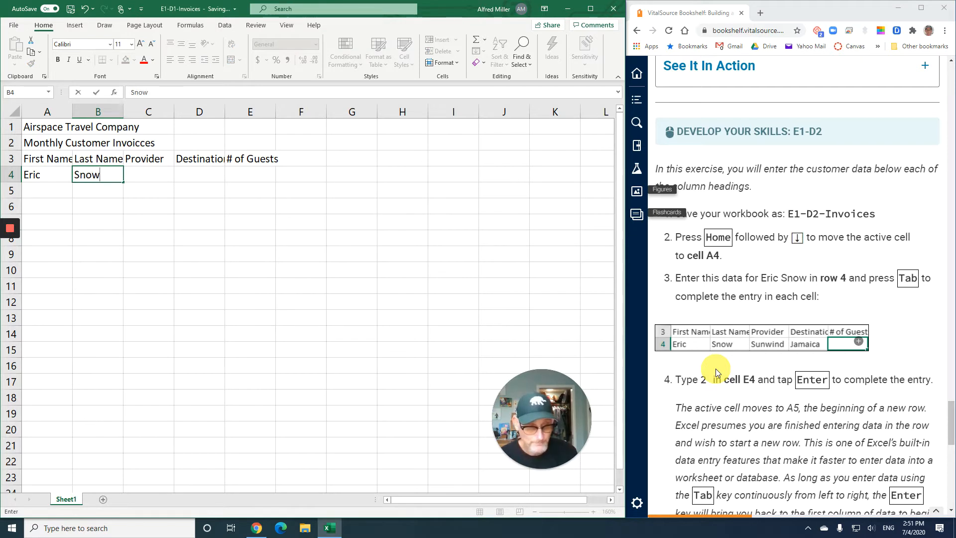
key("Tab")
Enter the provider Sunwind in cell C4 and the destination Jamaica in cell D4
type("Sun")
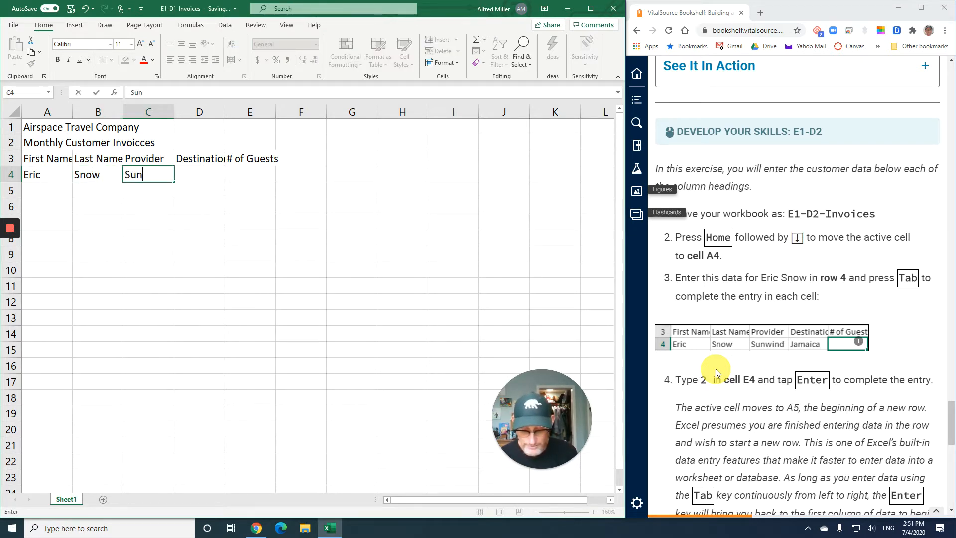
type("wind")
key("Tab")
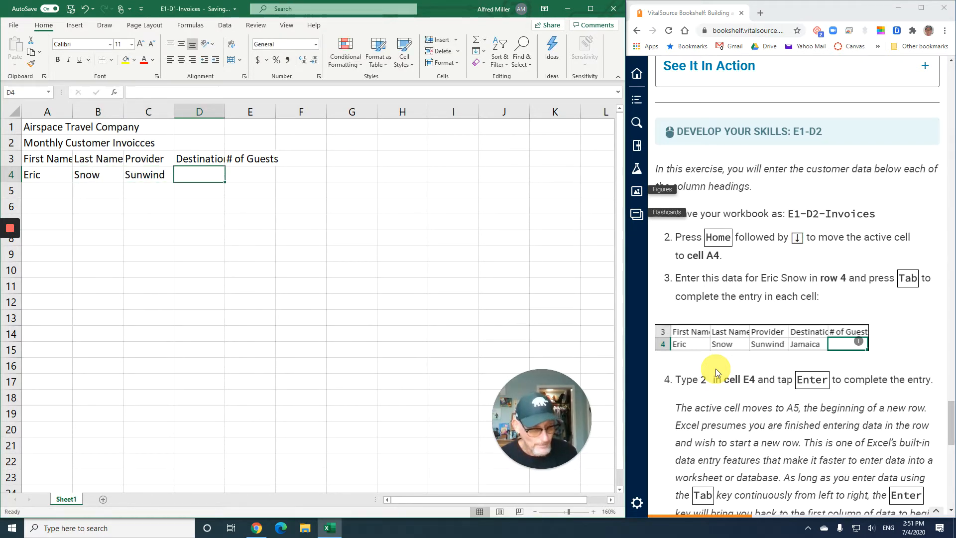
type("Jamaica")
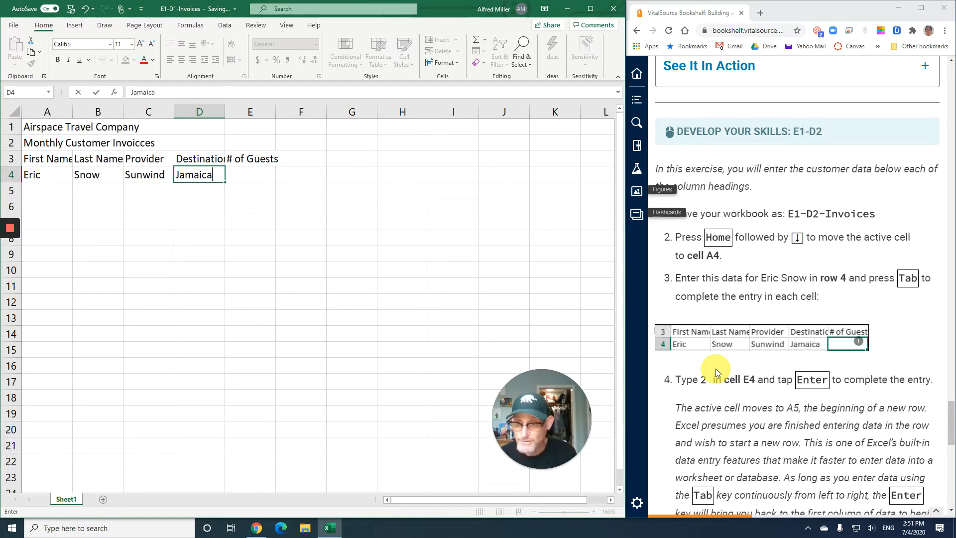
key("Tab")
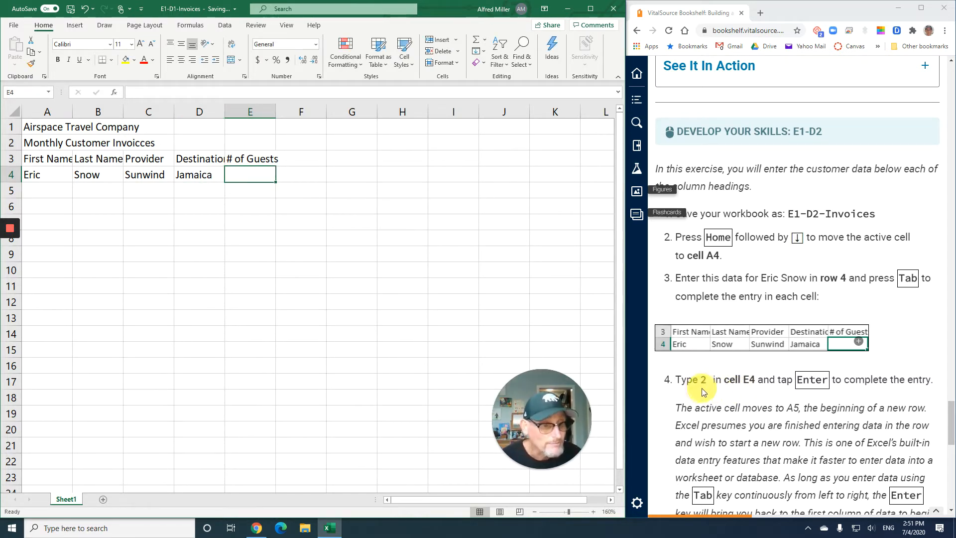
Enter 2 as the number of guests in cell E4, completing the row so that A5 becomes the active cell
scroll(704, 387, "down", 1)
scroll(704, 387, "down", 1)
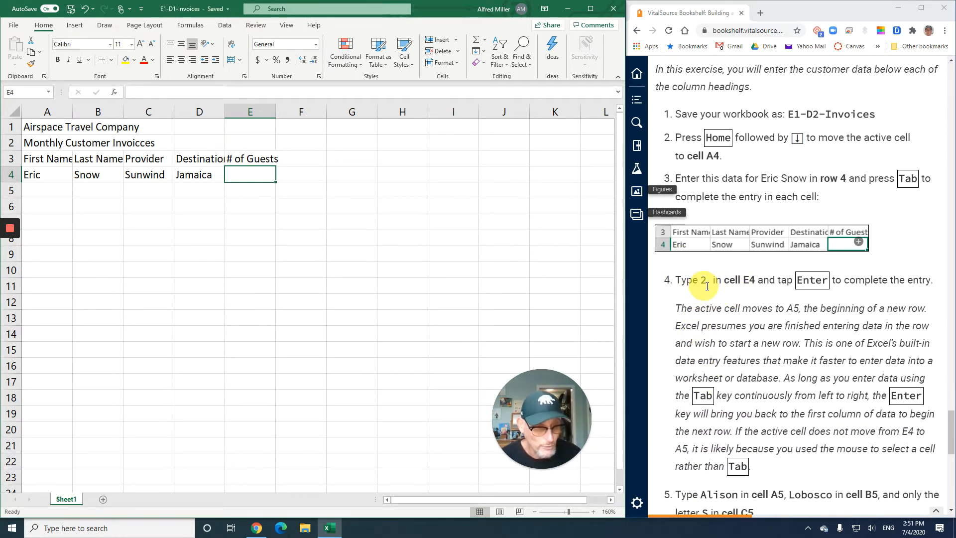
type("2")
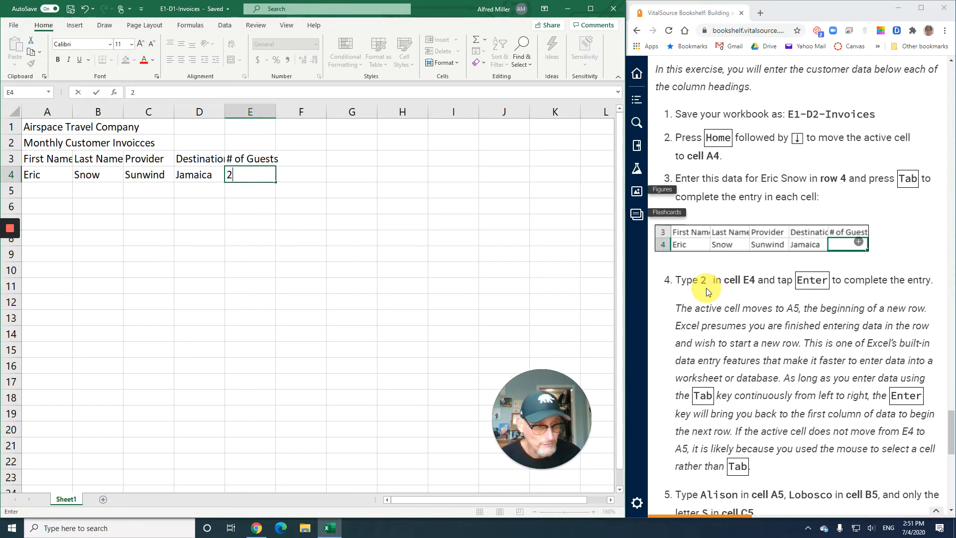
key("Return")
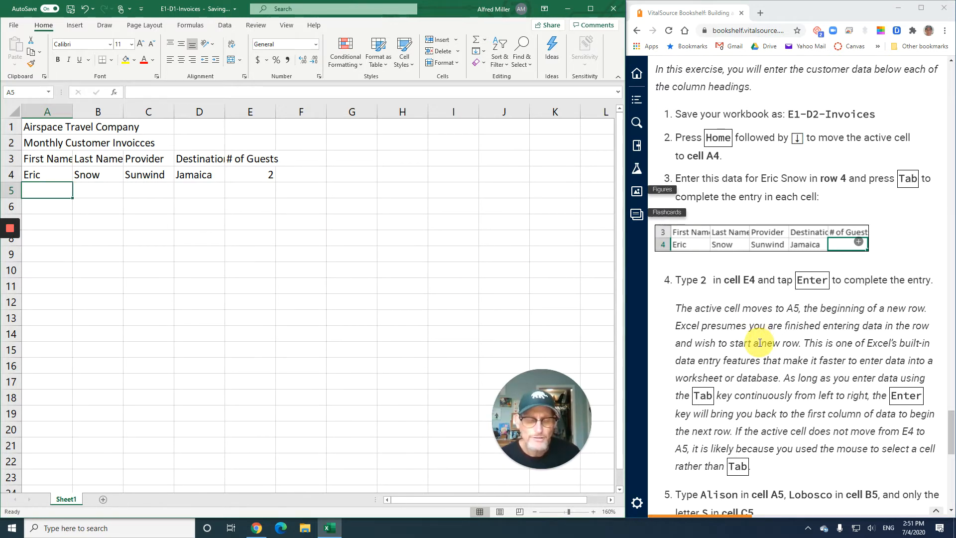
Enter the second customer's first name in cell A5 and last name in cell B5, following step 5 of the exercise
scroll(759, 342, "down", 1)
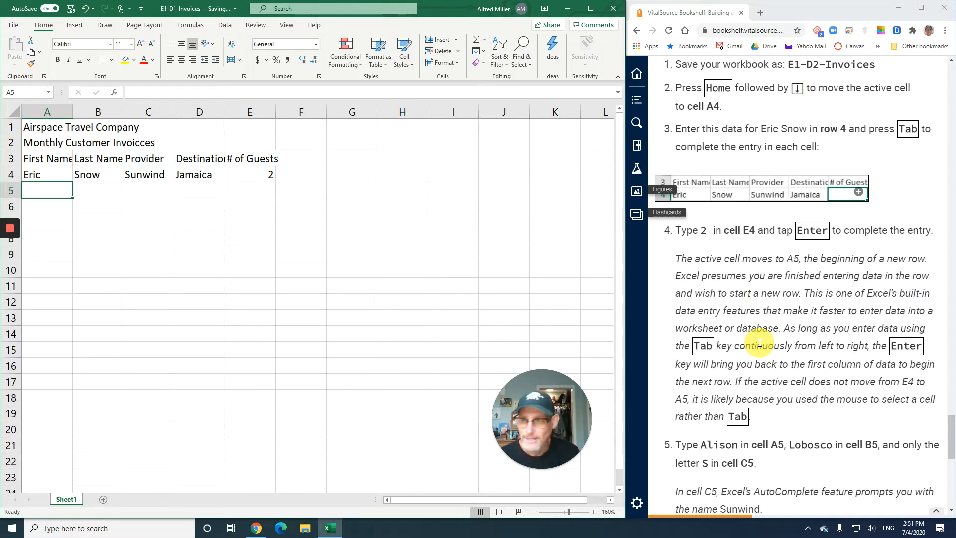
scroll(759, 343, "down", 4)
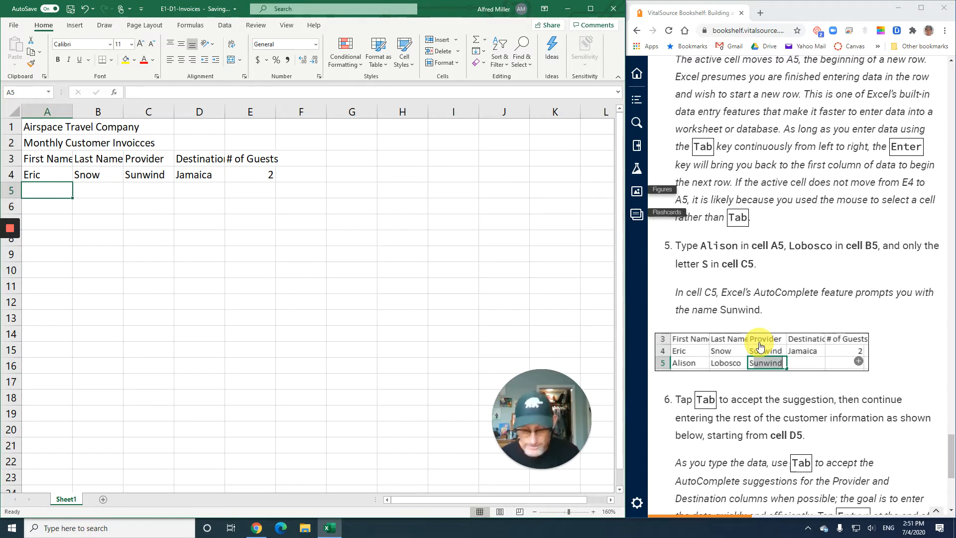
type("Alison")
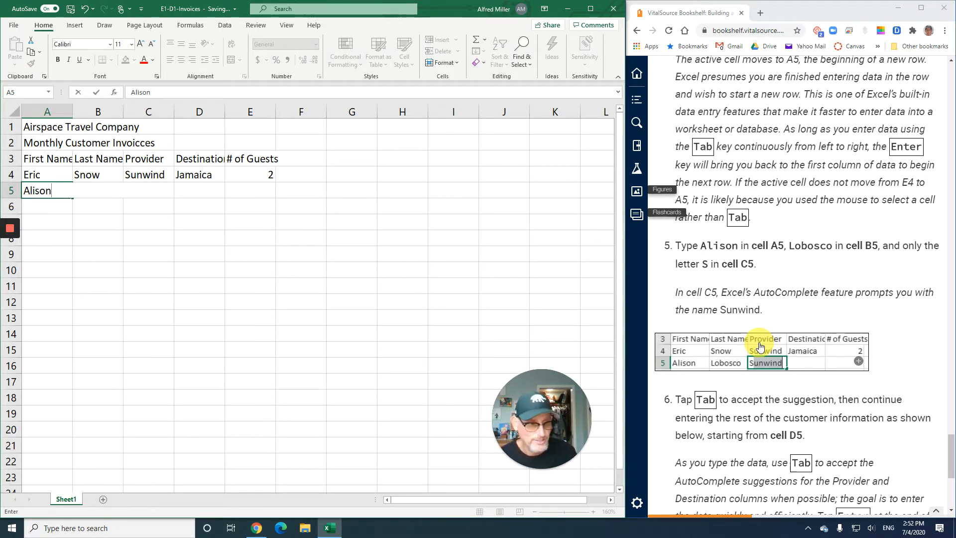
key("Tab")
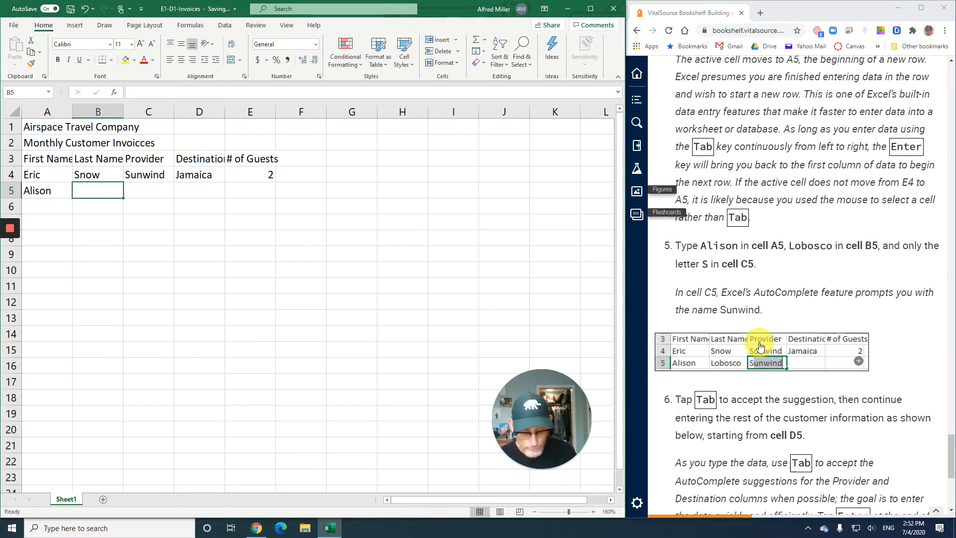
type("Lobos")
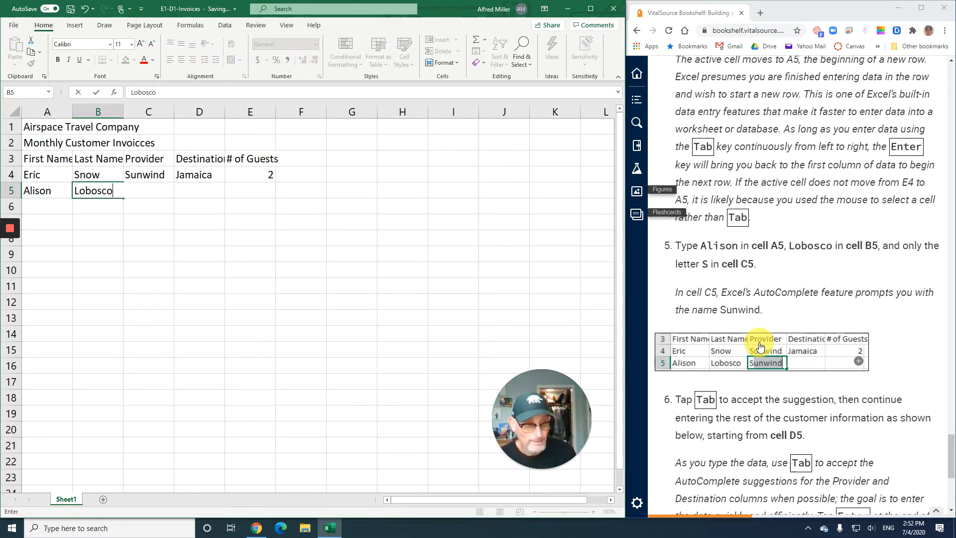
type("co")
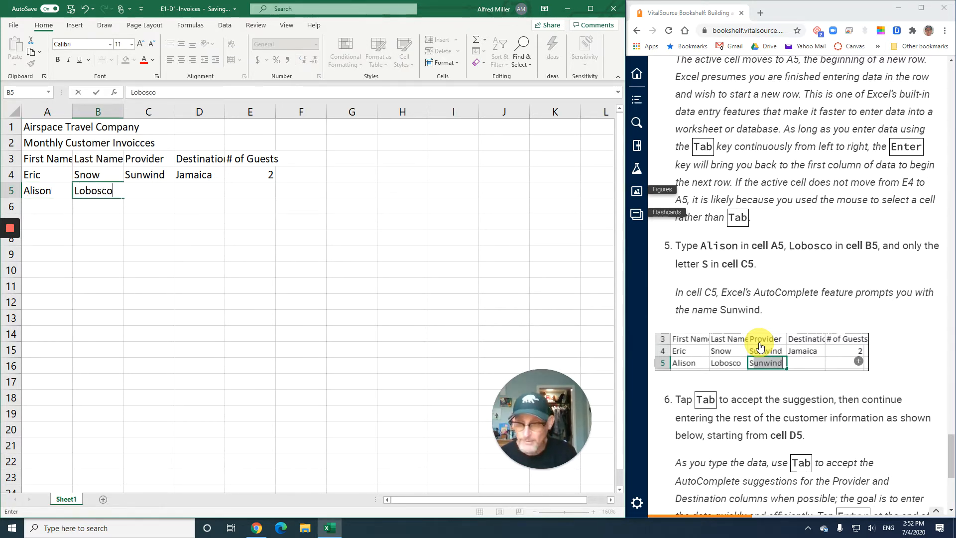
key("Tab")
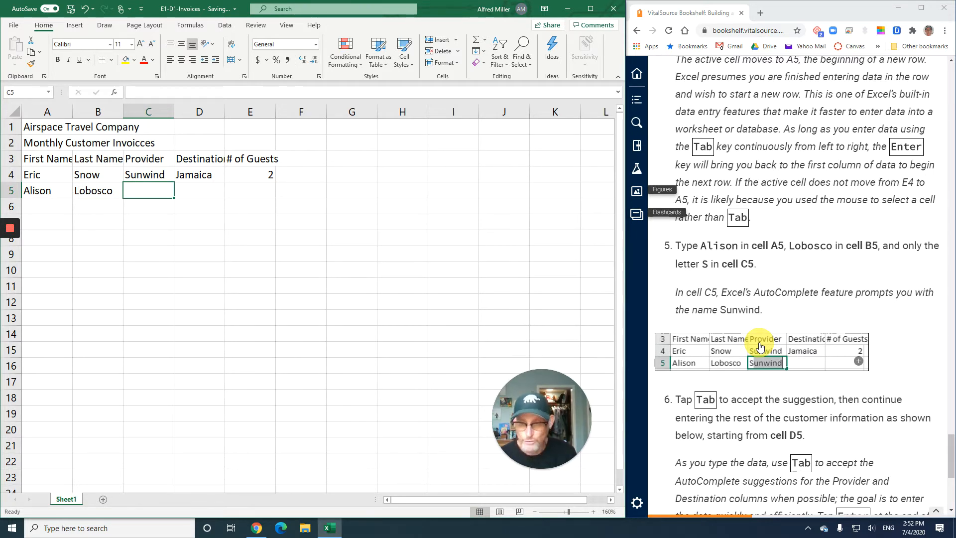
Fill cell C5 with the provider Sunwind by starting the entry with s and accepting the AutoComplete suggestion
type("s")
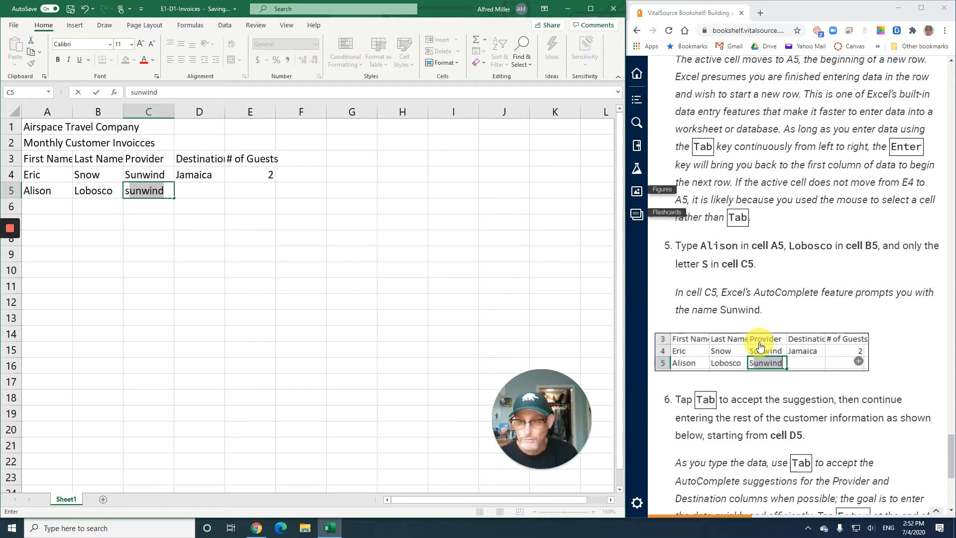
scroll(762, 373, "down", 2)
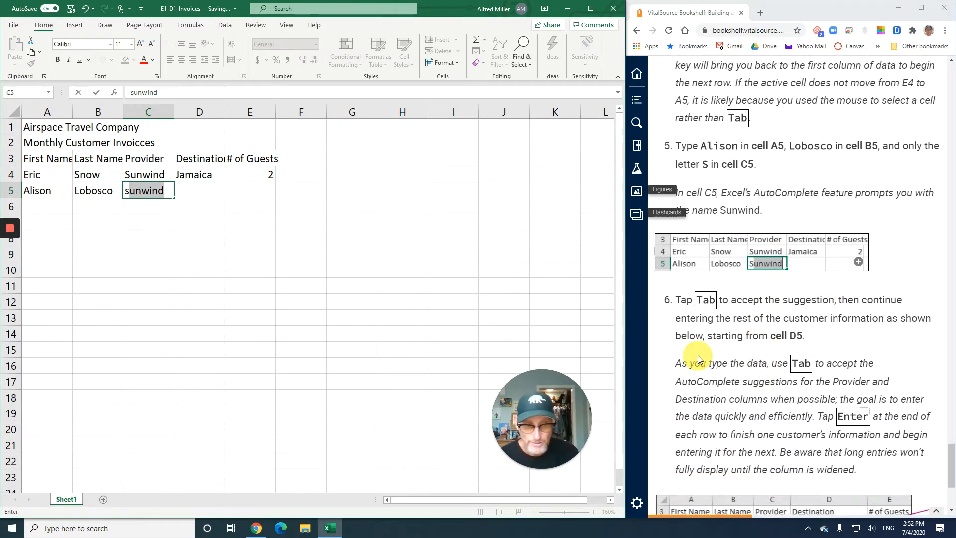
key("Tab")
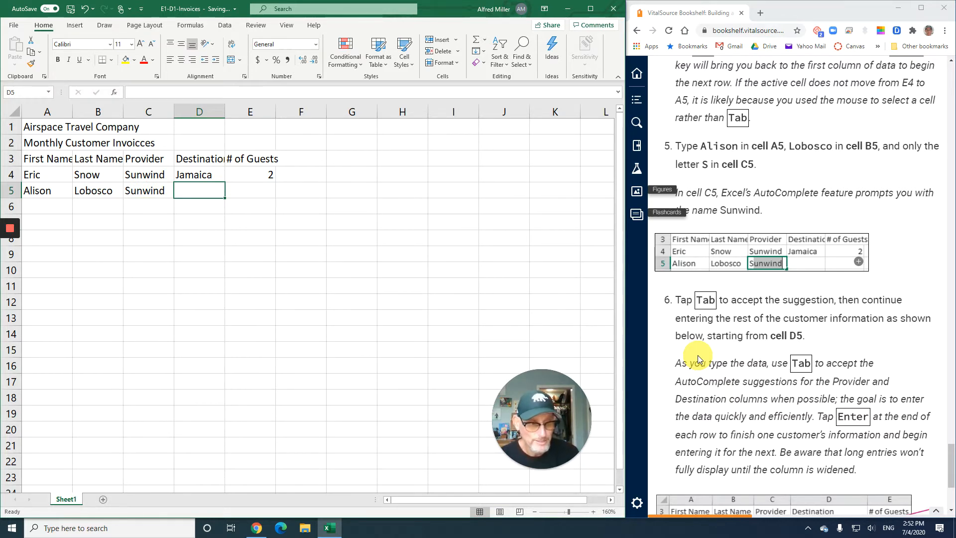
Read step 6 of the exercise in the textbook and enlarge its customer data table figure
scroll(723, 369, "down", 2)
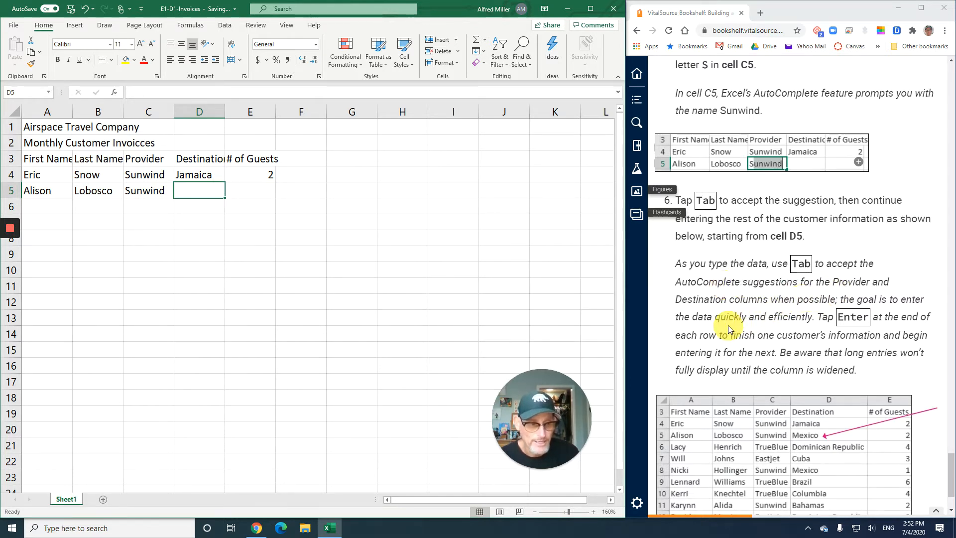
scroll(779, 314, "down", 1)
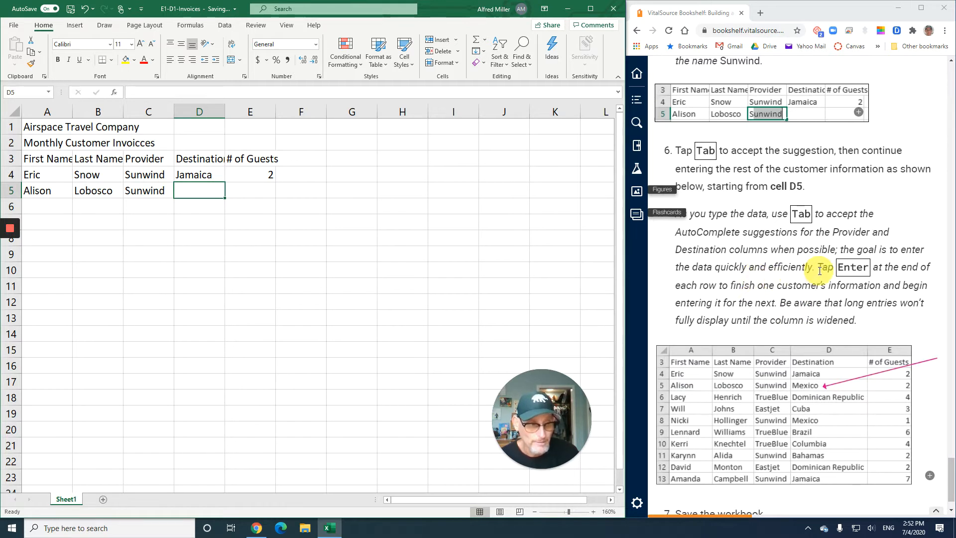
scroll(767, 295, "down", 1)
scroll(767, 295, "down", 1)
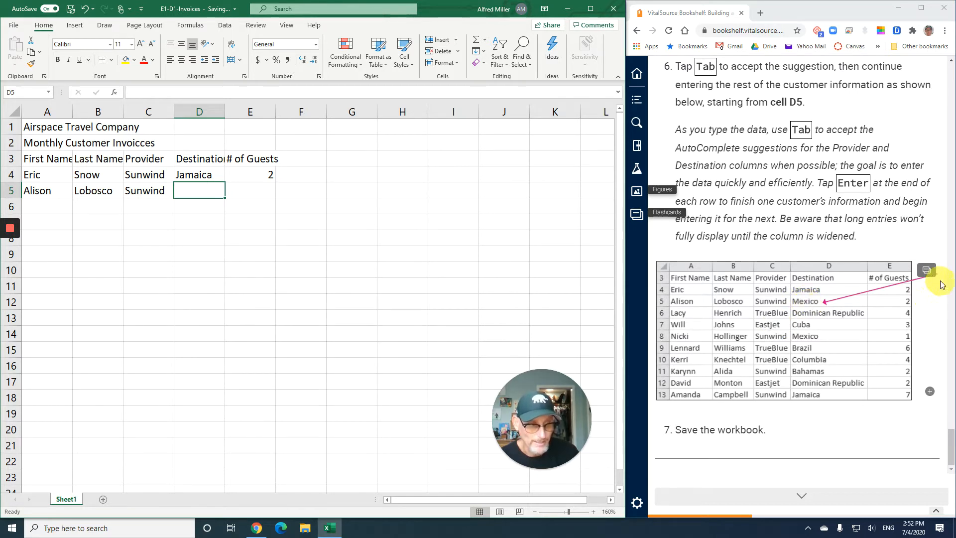
left_click(926, 271)
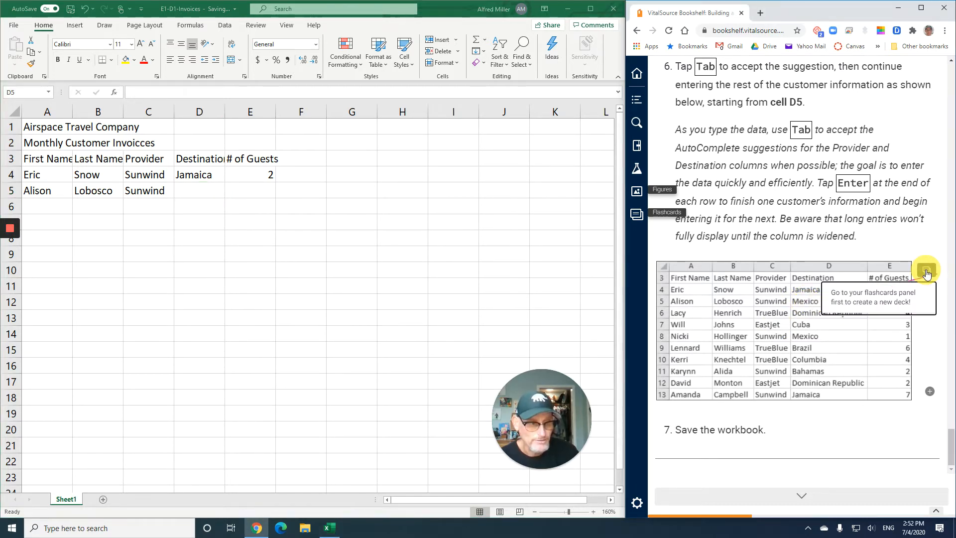
left_click(797, 305)
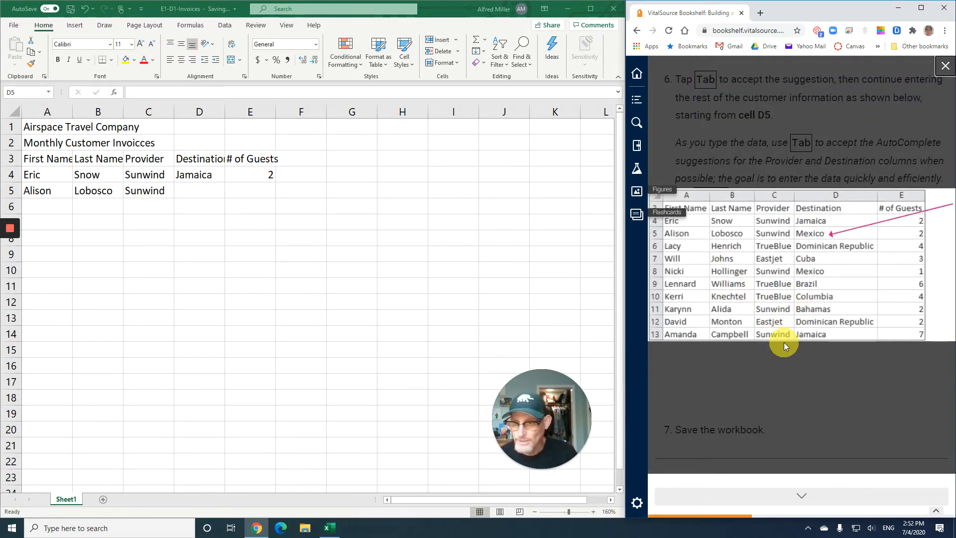
Enter the destination Mexico in cell D5 and 2 guests in cell E5, completing the second customer's row
left_click(219, 193)
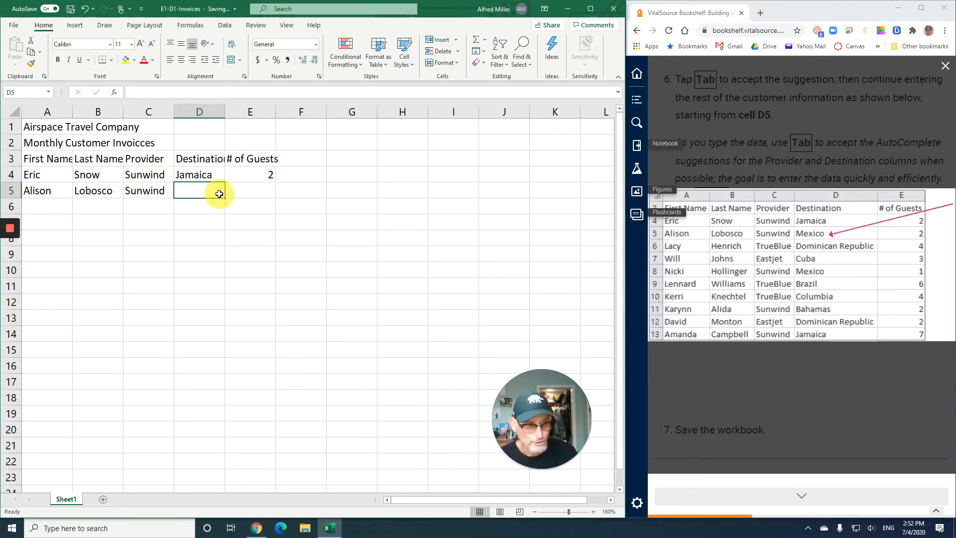
type("Me")
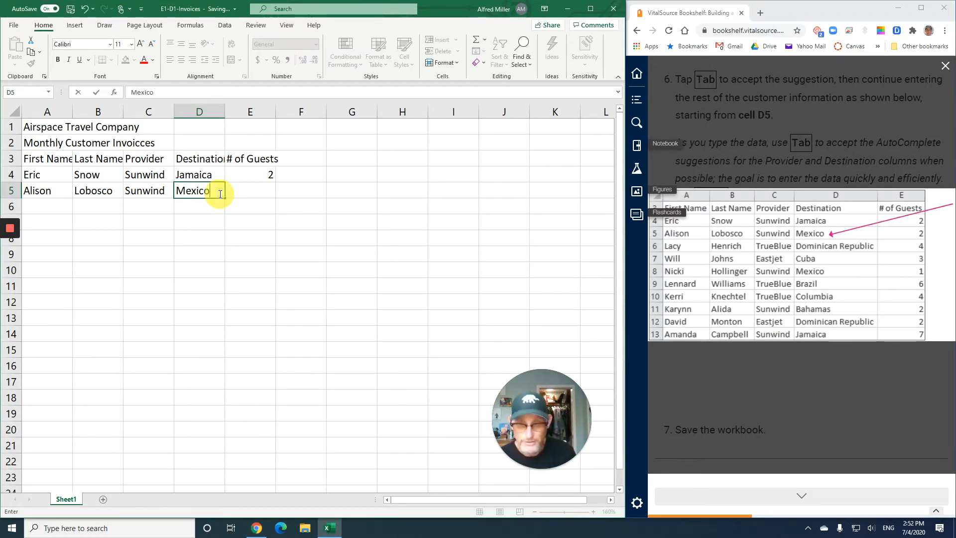
type("xico")
key("Tab")
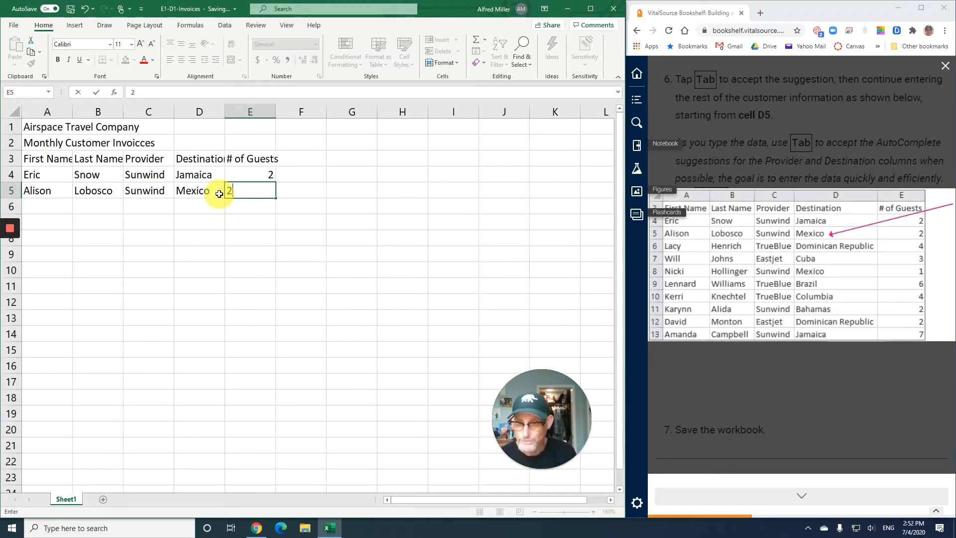
type("2")
key("Return")
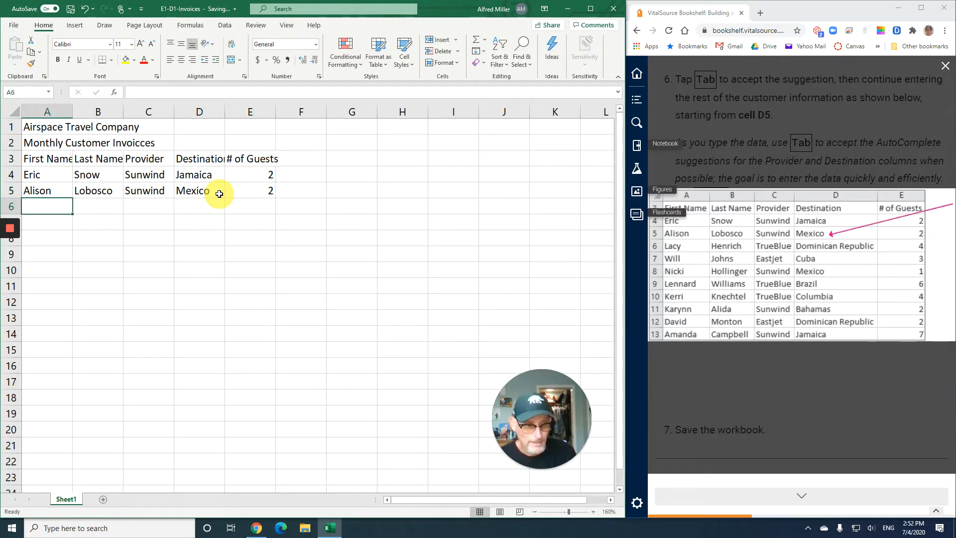
Enter the third customer's first name in cell A6 and last name in cell B6, following the textbook table
type("Lacy")
key("Tab")
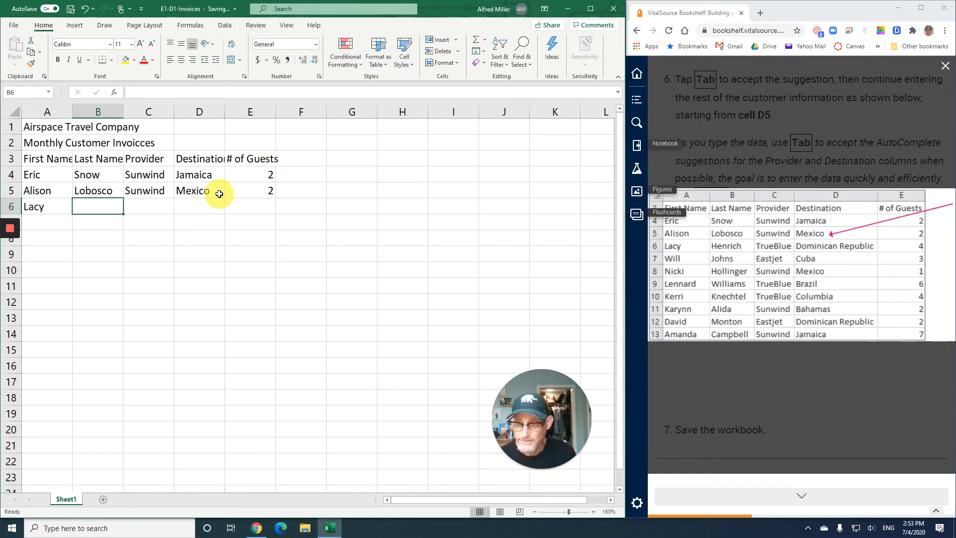
type("Hen")
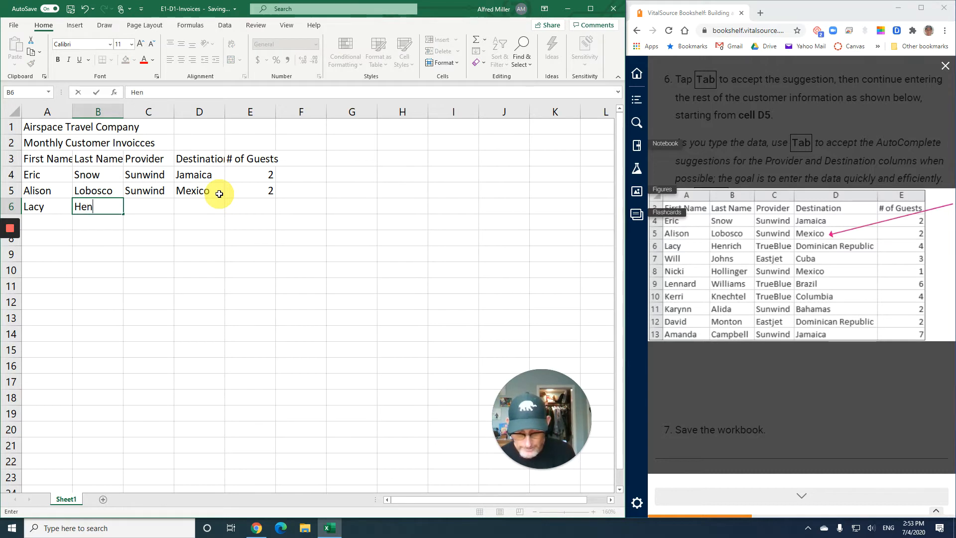
type("rich")
key("Tab")
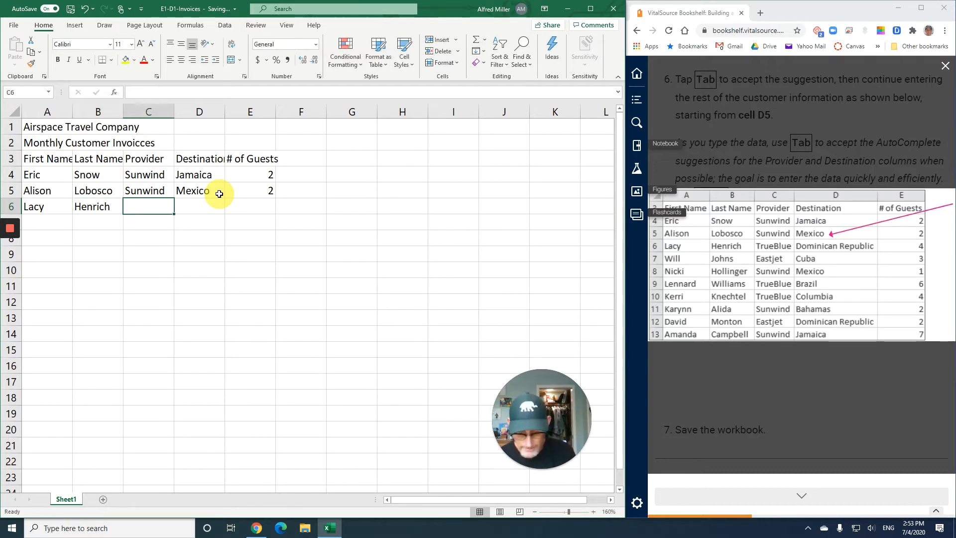
Complete row 6 with the provider TrueBlue, the destination Dominican Republic and 4 guests
type("TrueBlue")
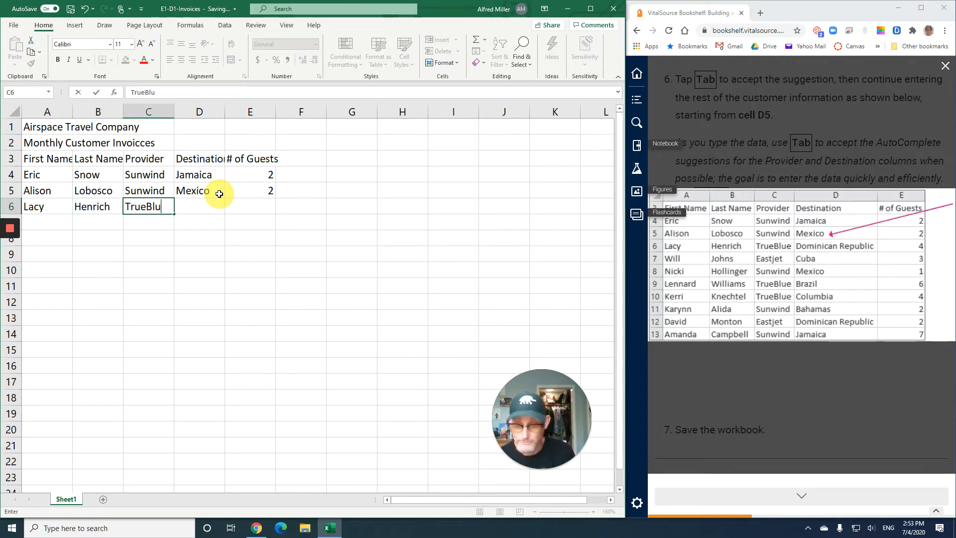
key("Tab")
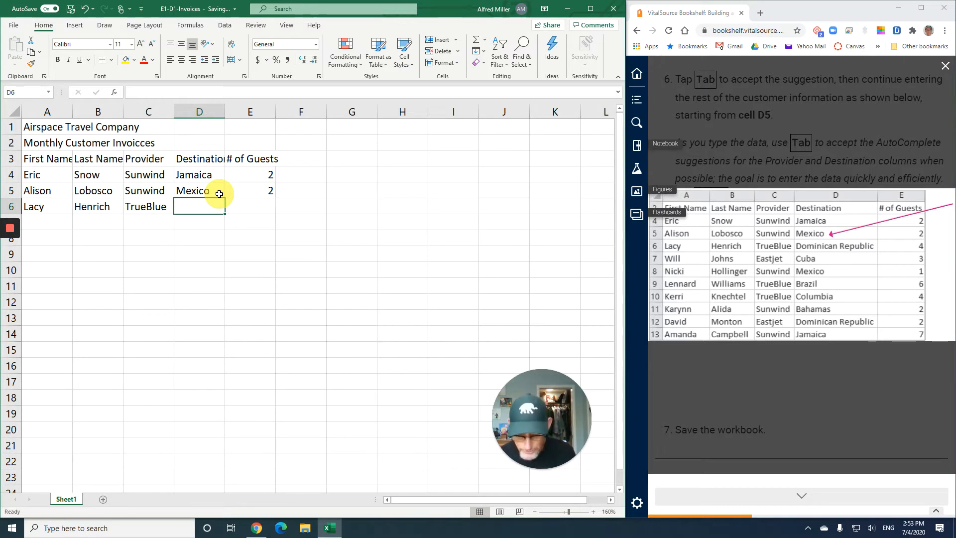
type("Dominica")
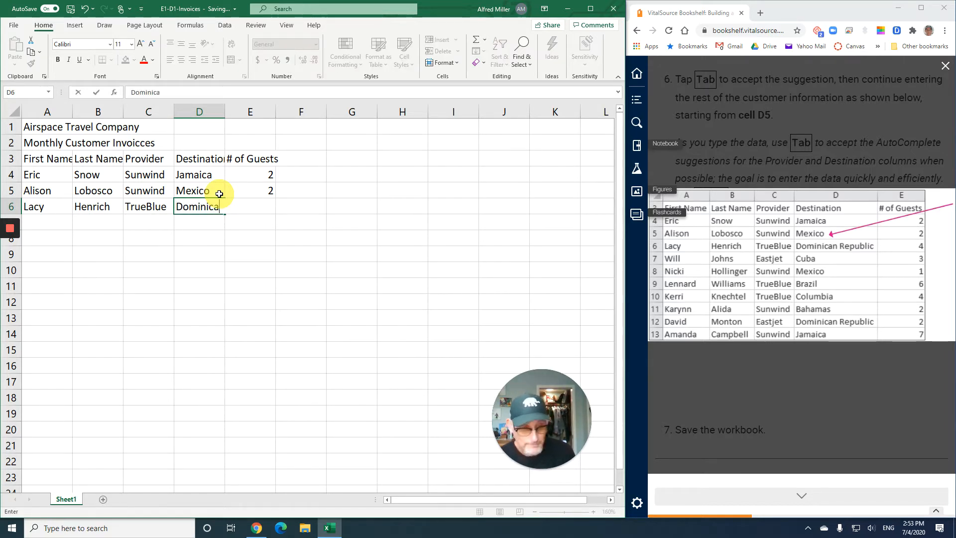
type("n Re")
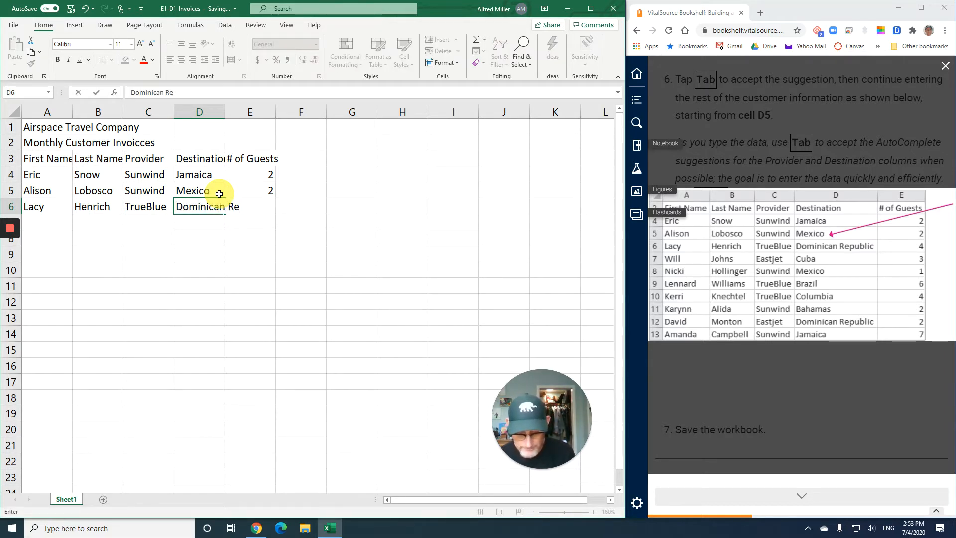
type("public")
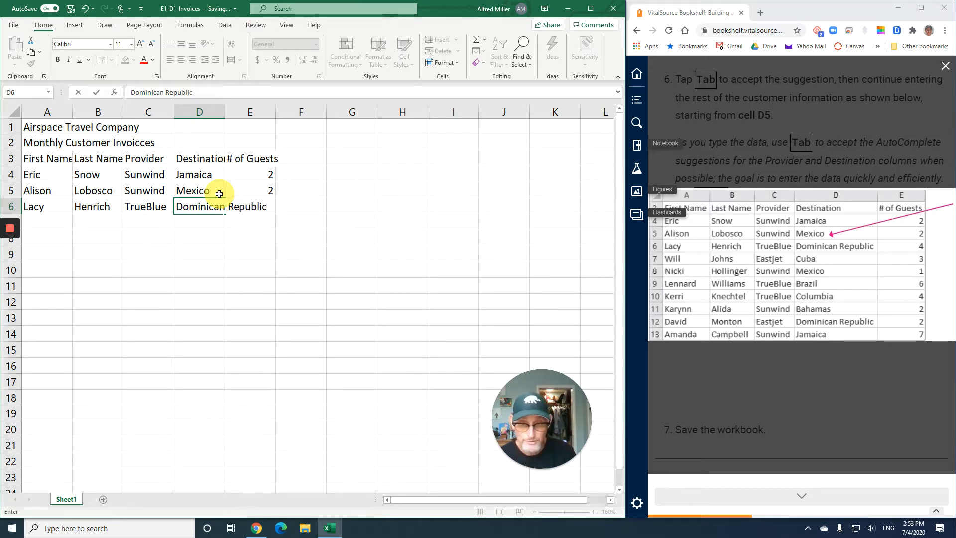
key("Tab")
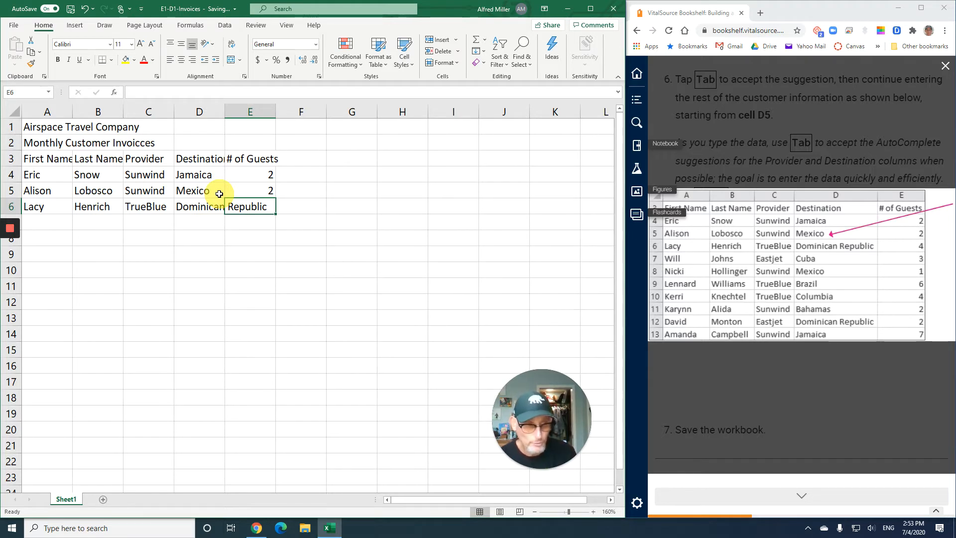
type("4")
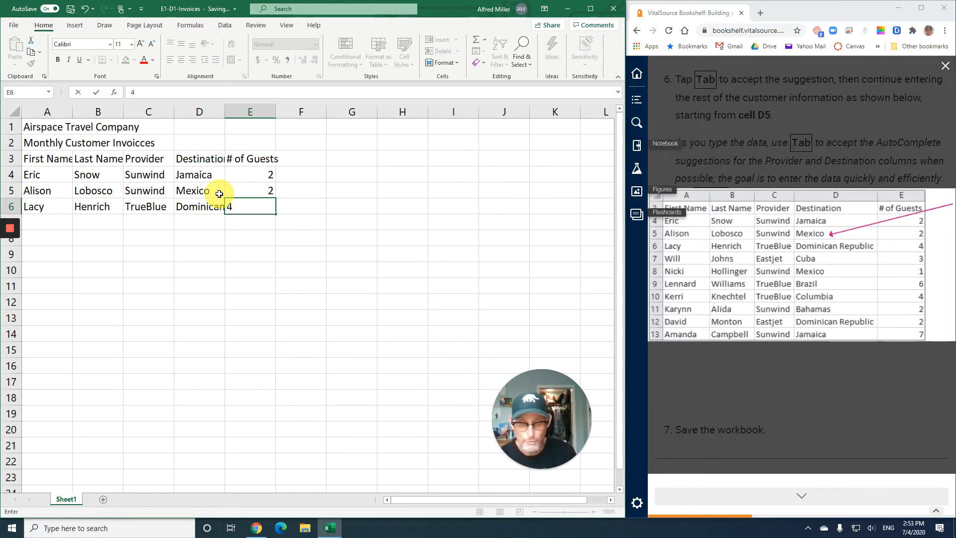
key("Return")
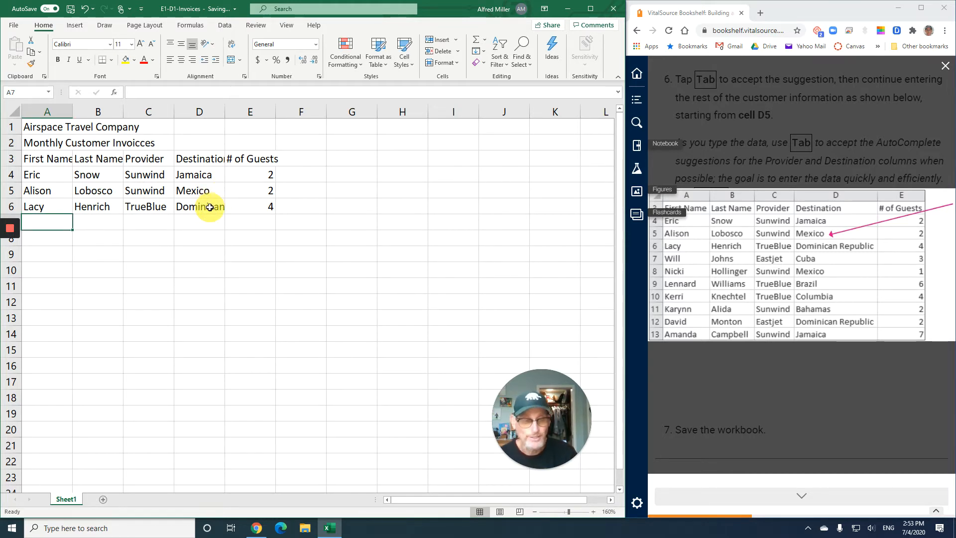
Enter the fourth customer's first name in cell A7 and last name in cell B7
type("Will")
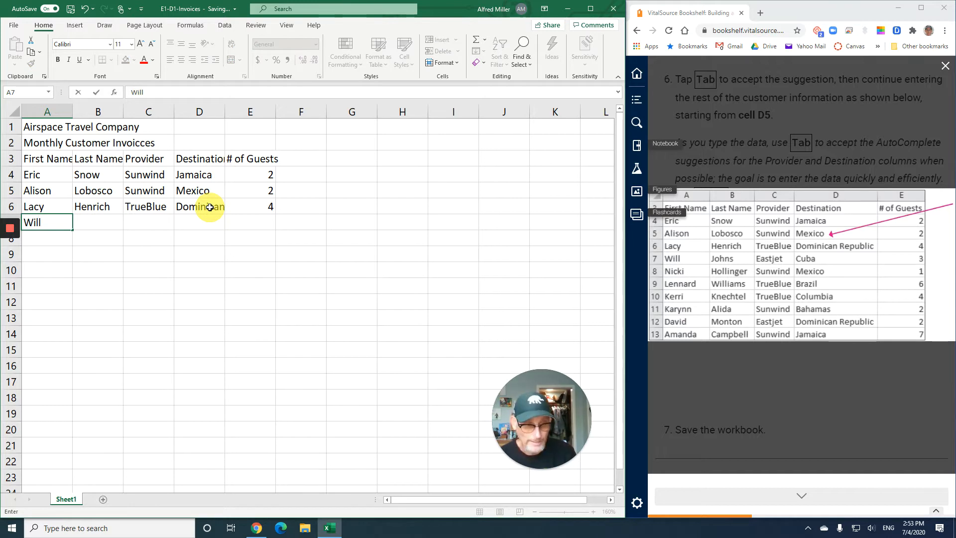
key("Tab")
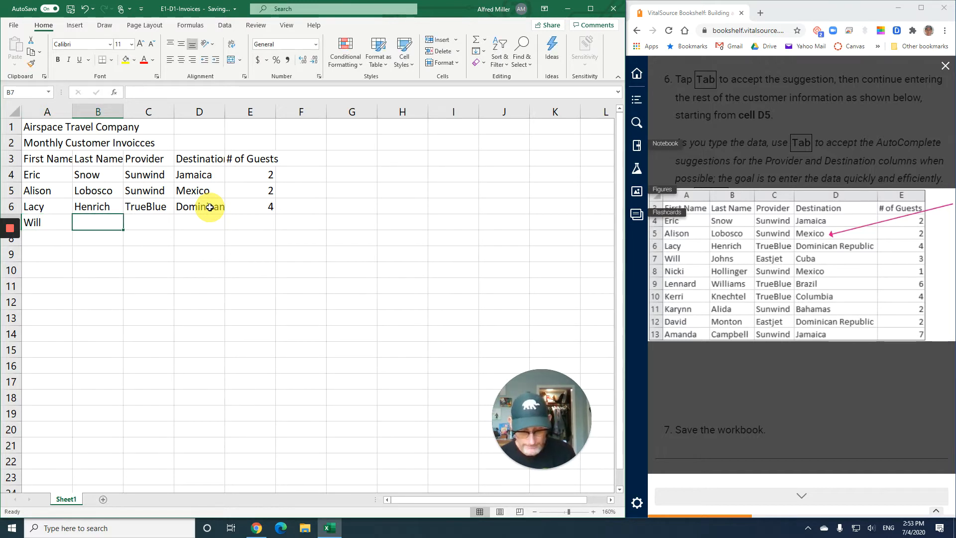
type("Johns")
key("Tab")
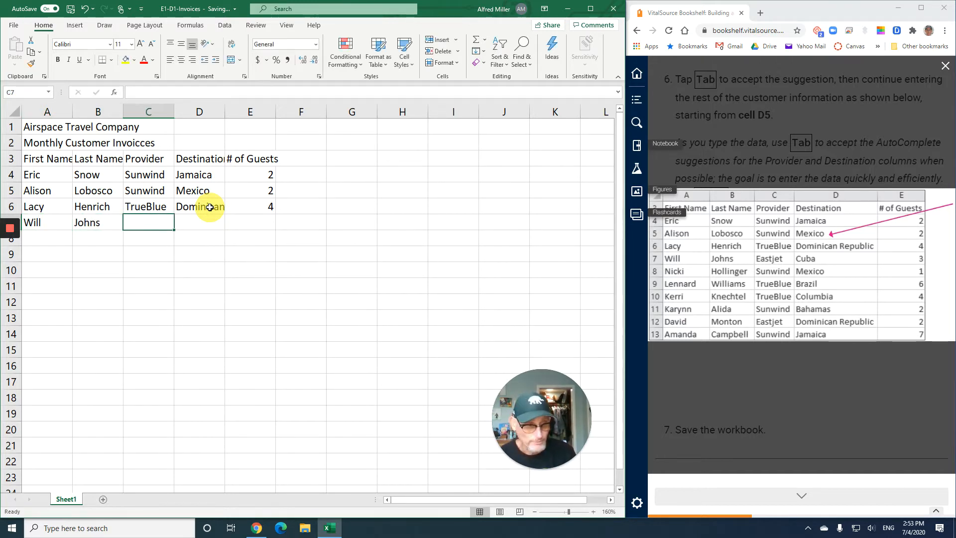
Enter the provider Eastjet in cell C7, correcting the capital J to lowercase as in the textbook table
type("East")
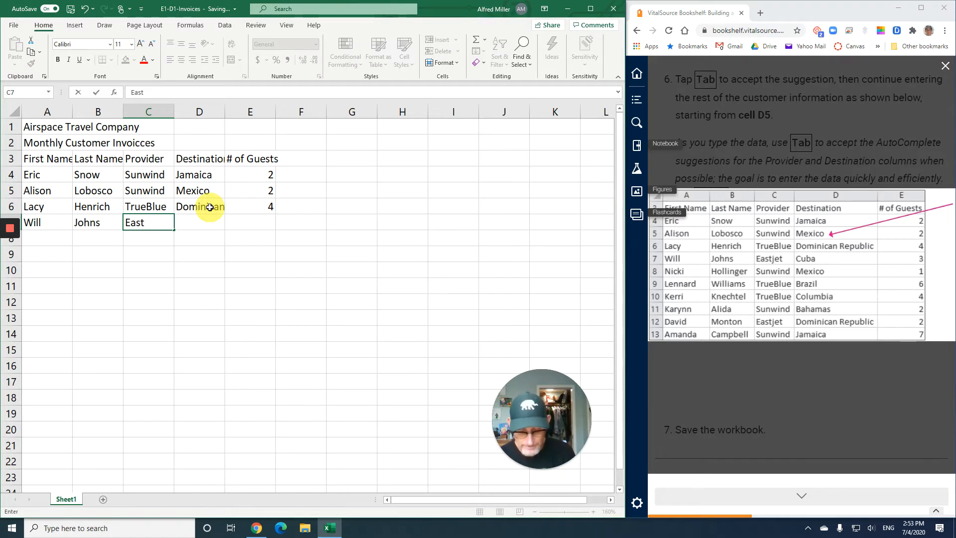
type("Jet")
key("BackSpace")
key("BackSpace")
key("BackSpace")
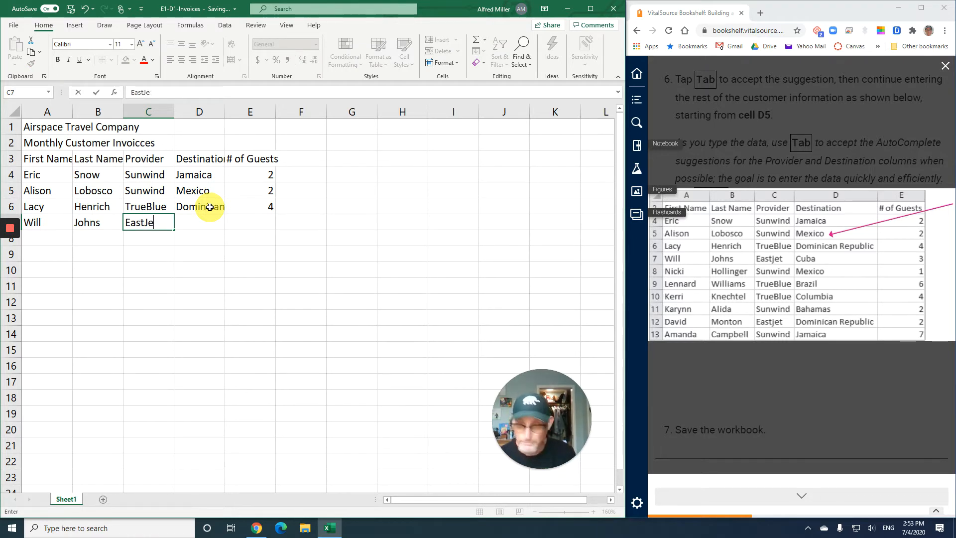
type("jet")
key("Tab")
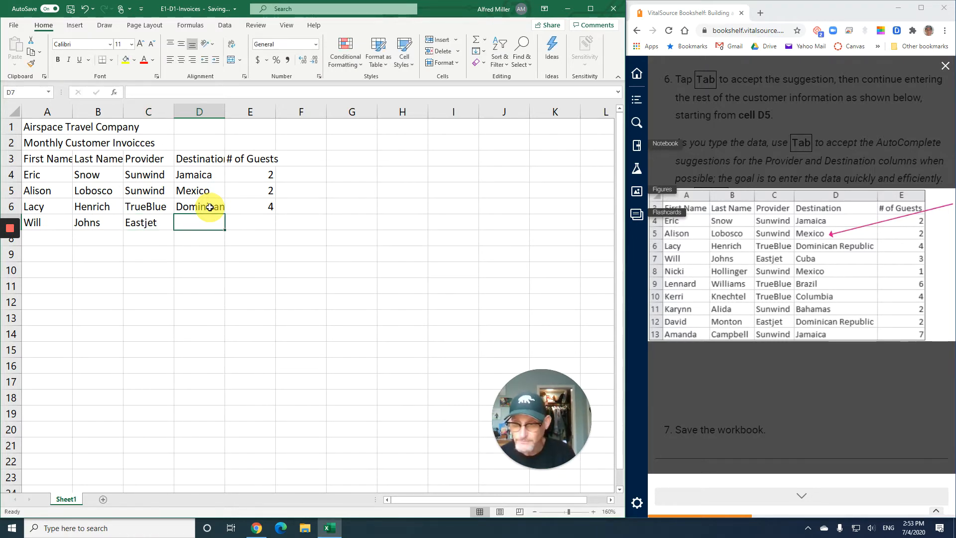
Enter the destination Cuba in cell D7 and 3 guests in cell E7, completing the row
type("Cuba")
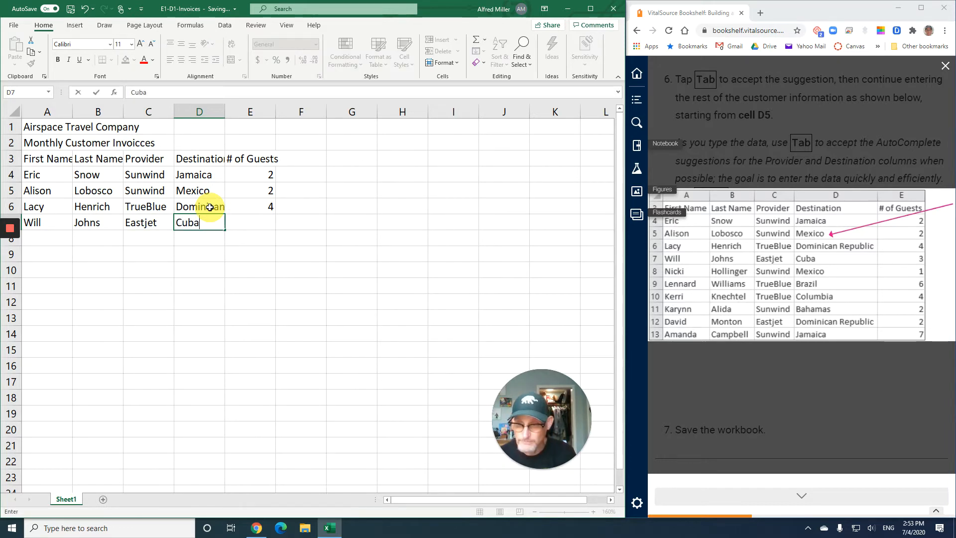
key("Tab")
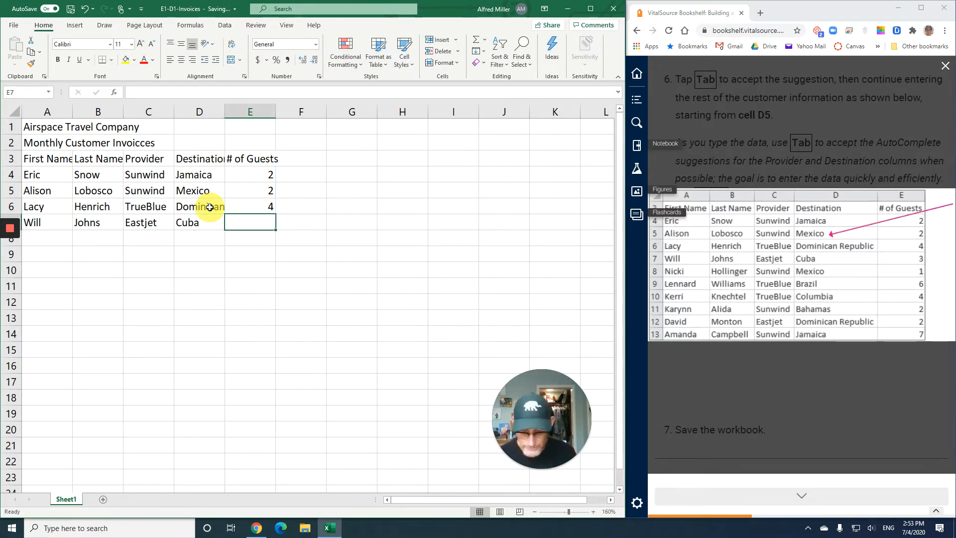
type("3")
key("Return")
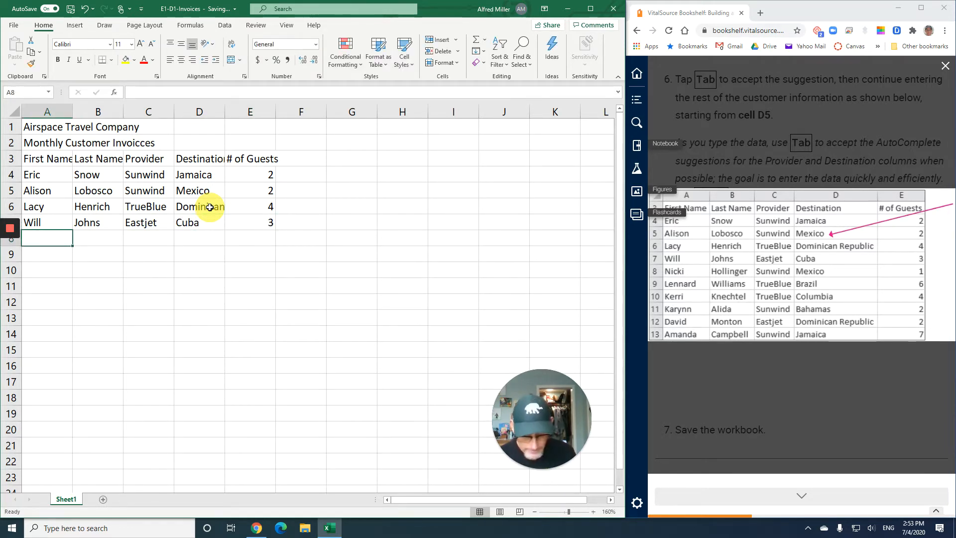
Enter the fifth customer's first name in cell A8 and repeat the last name from B7 in cell B8
type("Nicki")
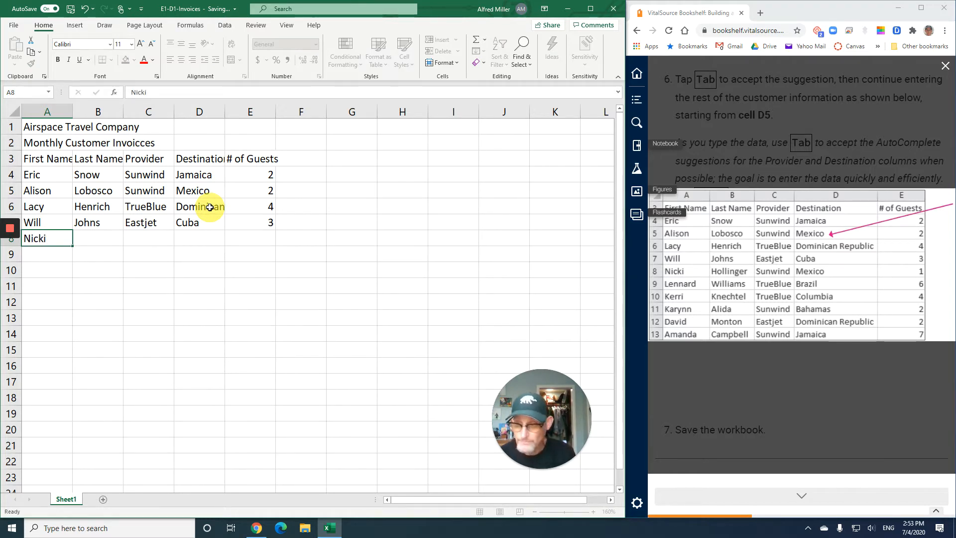
key("Tab")
type("Joh")
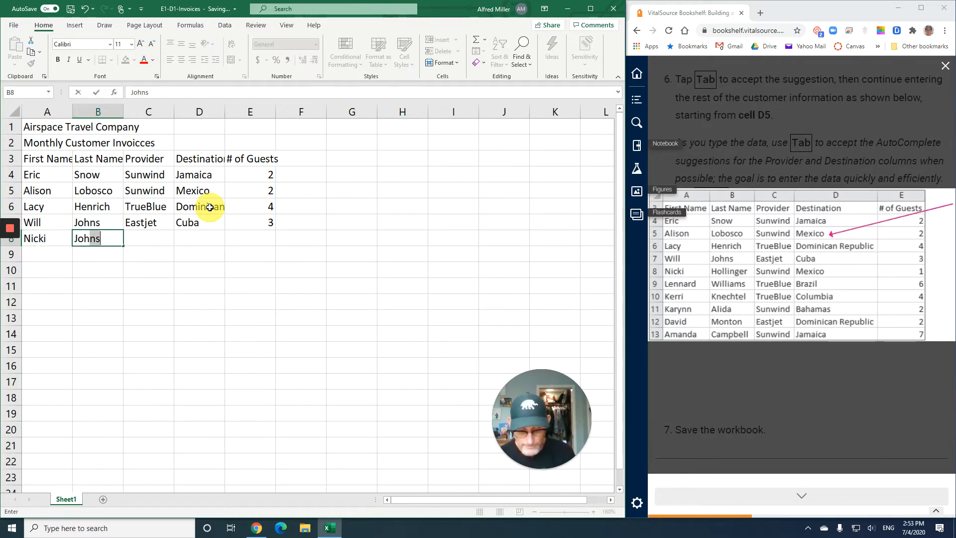
type("ns")
key("Tab")
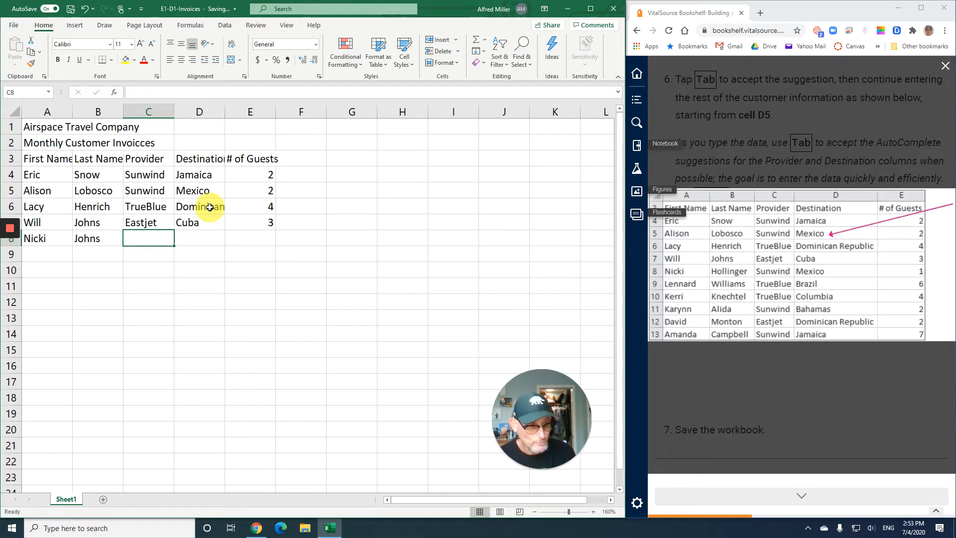
Fill cell C8 with Sunwind and cell D8 with Mexico by accepting the AutoComplete suggestions for S and M
type("S")
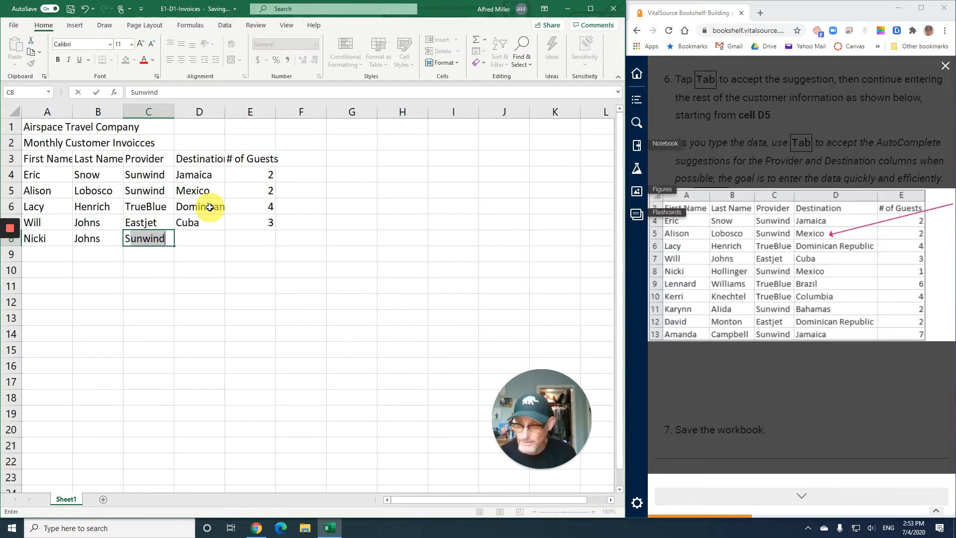
key("Tab")
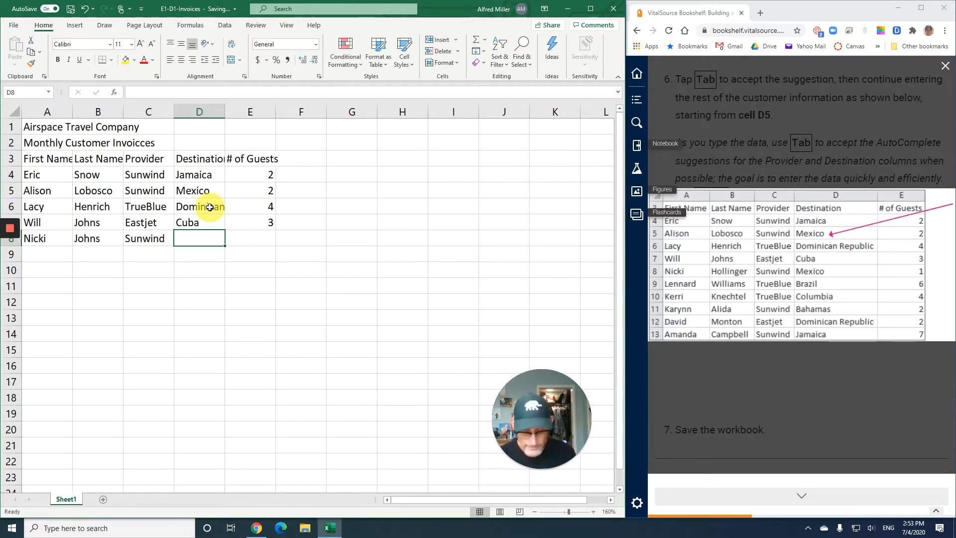
type("M")
key("Tab")
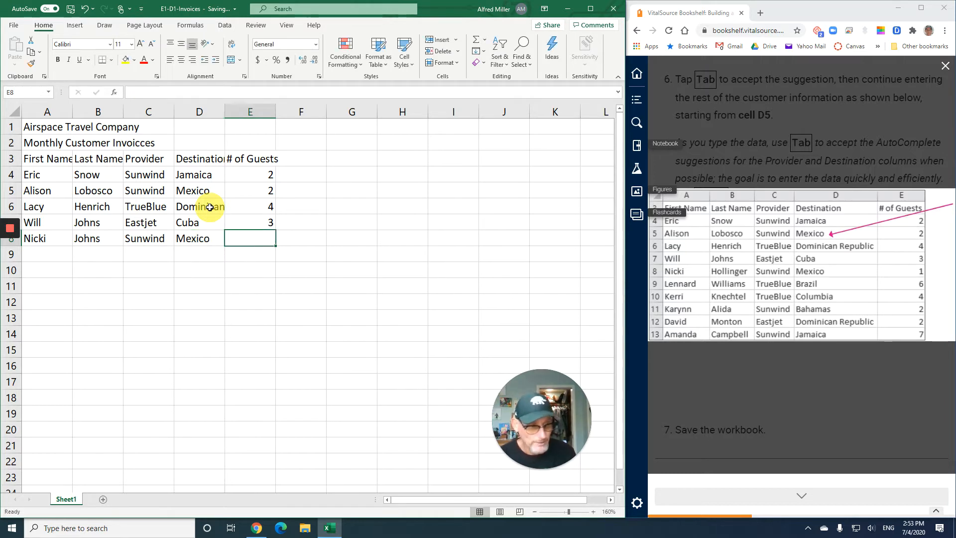
Enter 1 guest in cell E8, and the sixth customer's first and last name in cells A9 and B9
type("1")
key("Return")
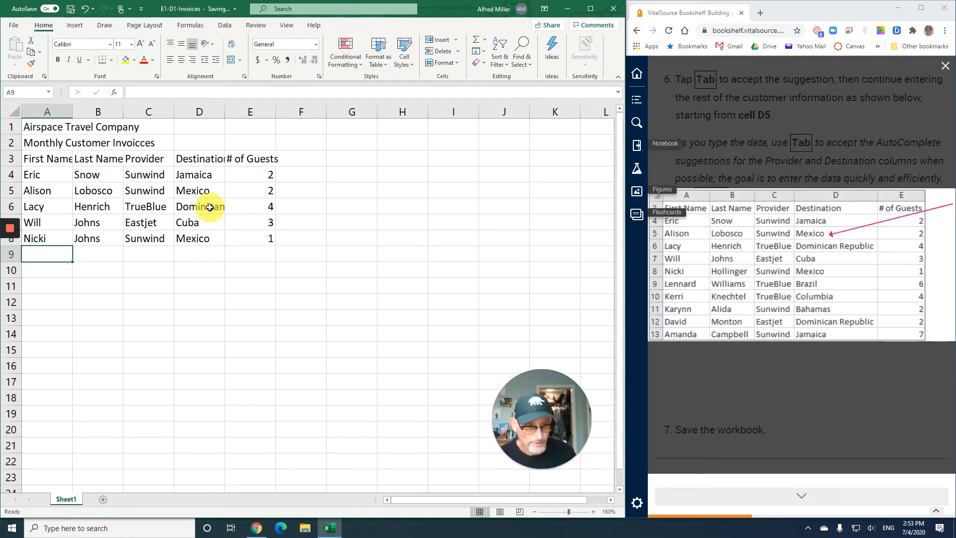
type("Lennard")
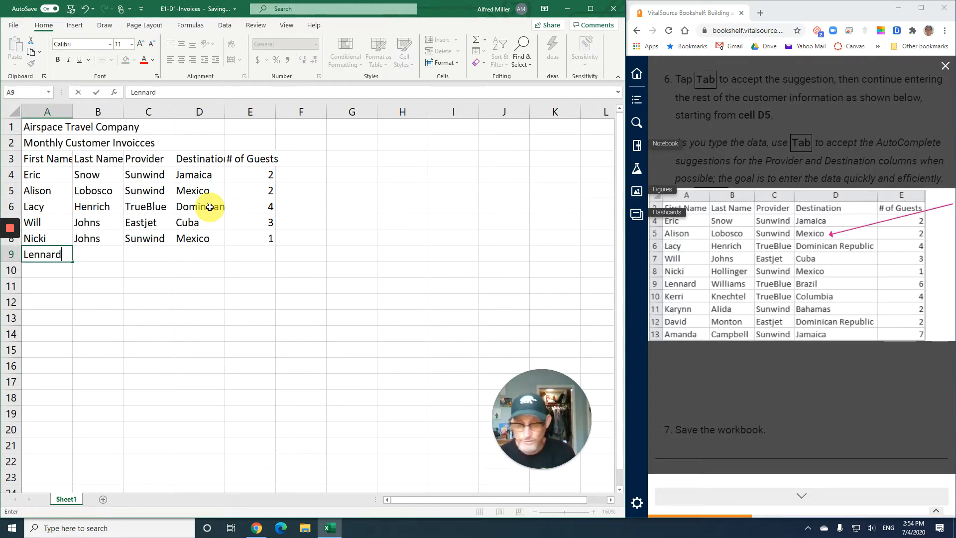
key("Tab")
type("W")
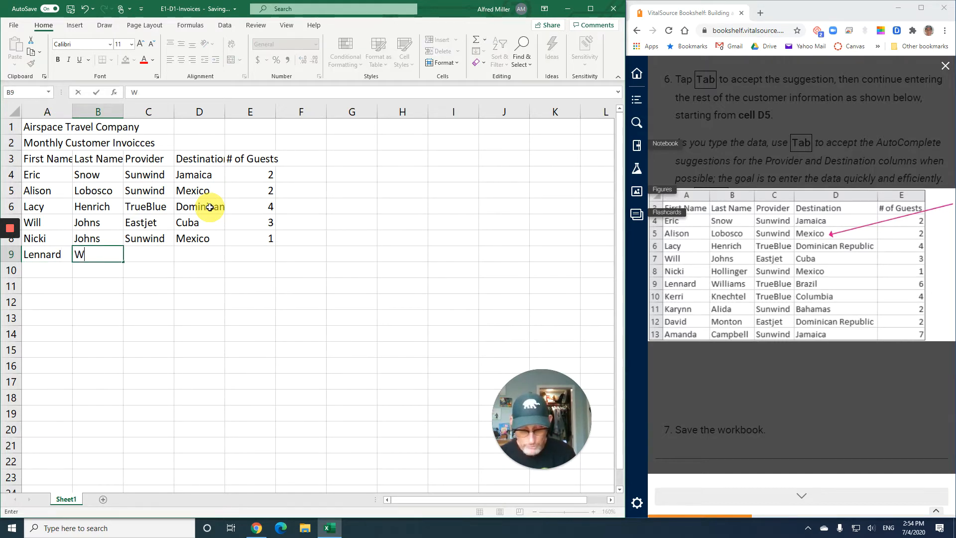
type("illiams")
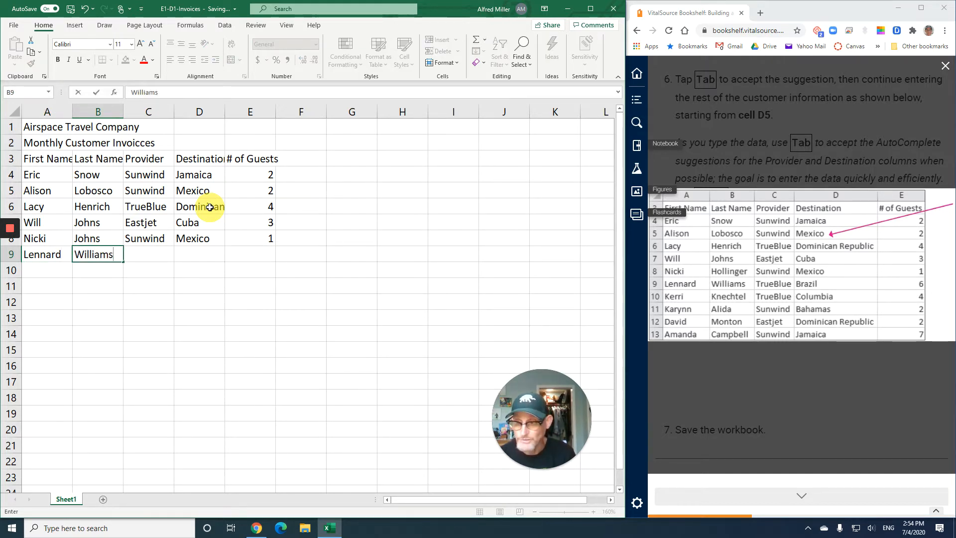
key("Tab")
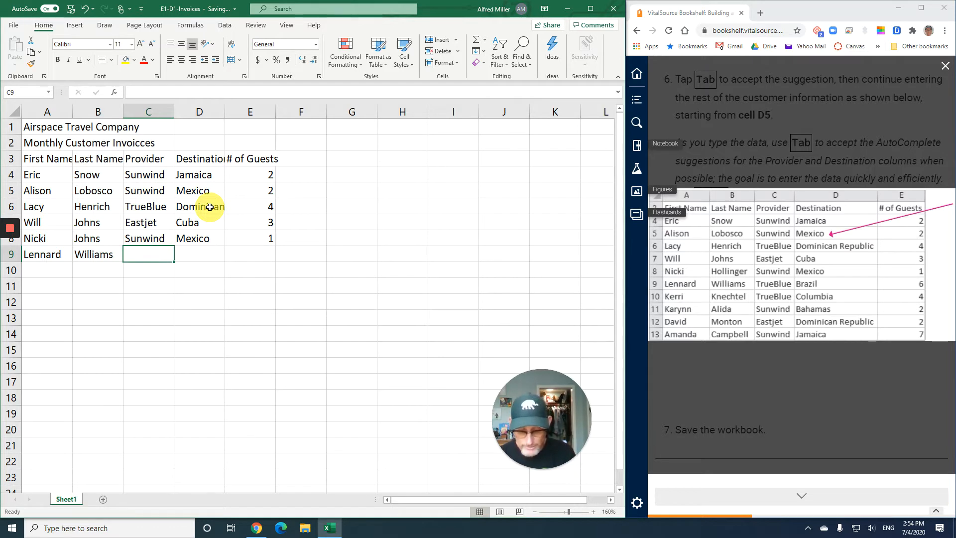
Complete row 9 with the provider TrueBlue in C9, the destination Brazil in D9 and 6 guests in E9
type("True")
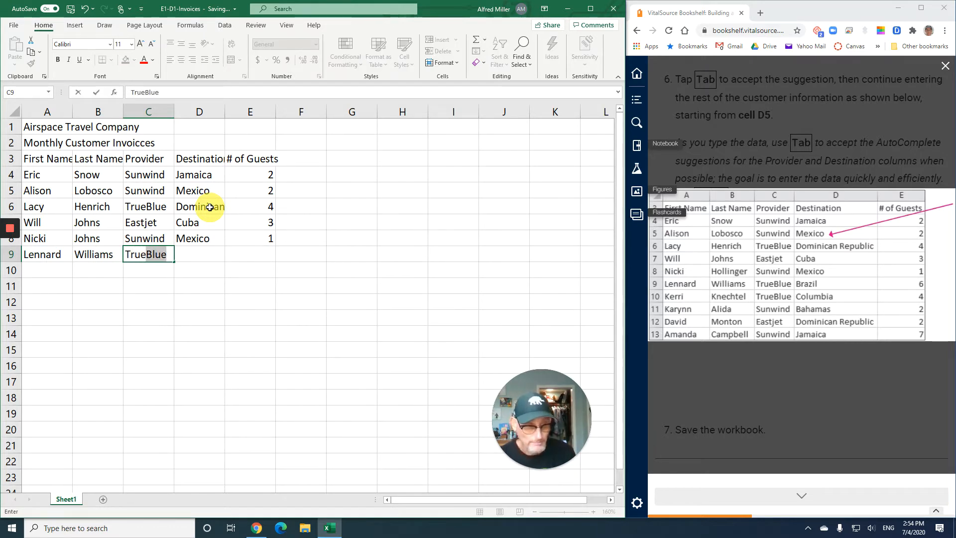
key("Tab")
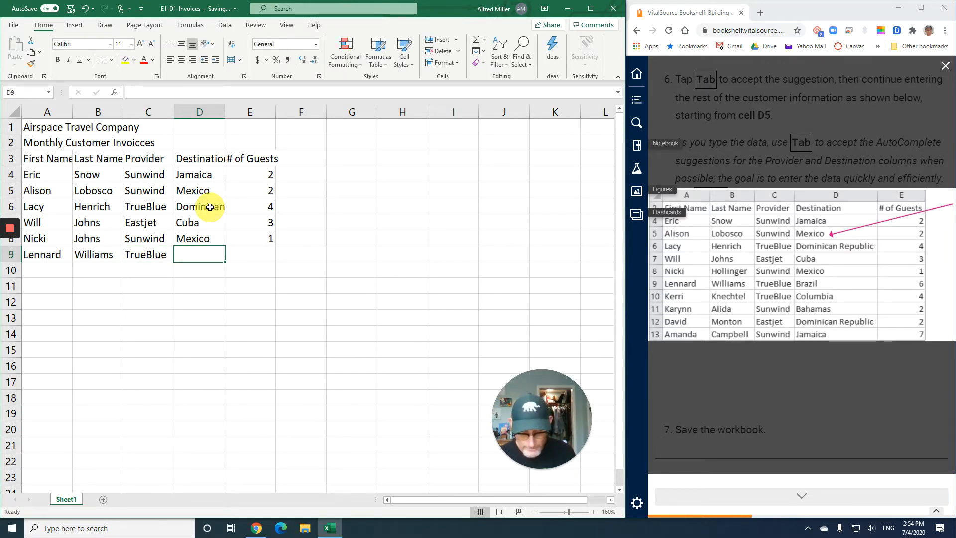
type("Brazil")
key("Tab")
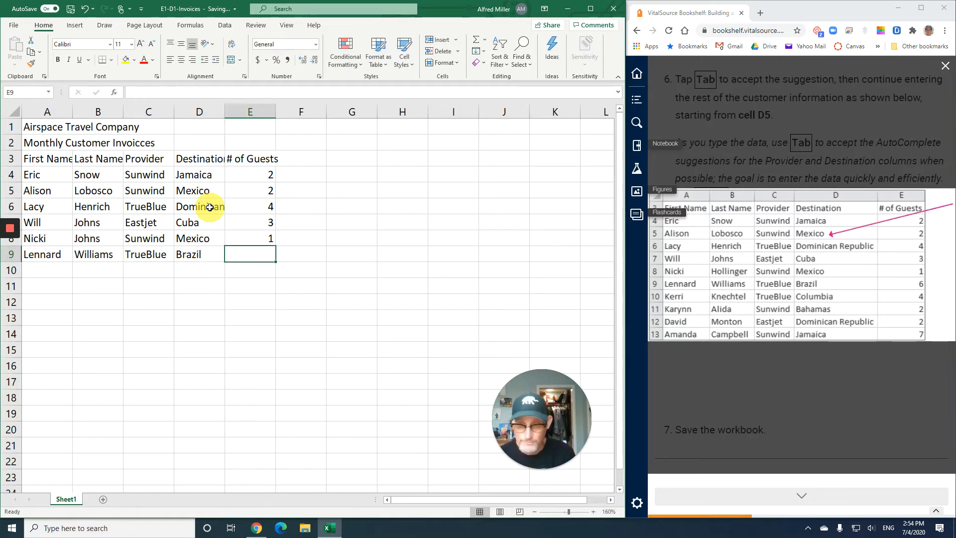
type("6")
key("Return")
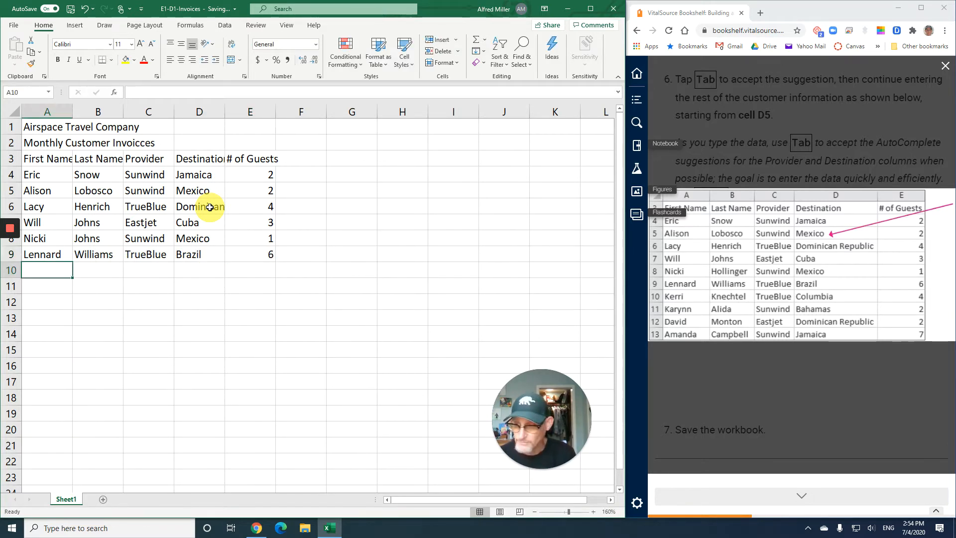
Enter the seventh customer's first name in A10 and last name in B10, correcting the last name's spelling to match the textbook table
type("Kerri")
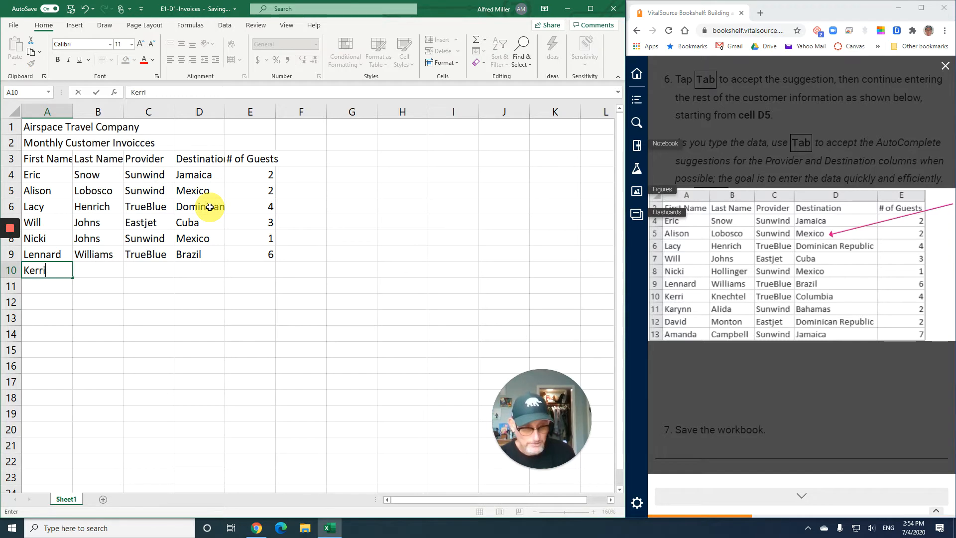
key("Tab")
type("Kn")
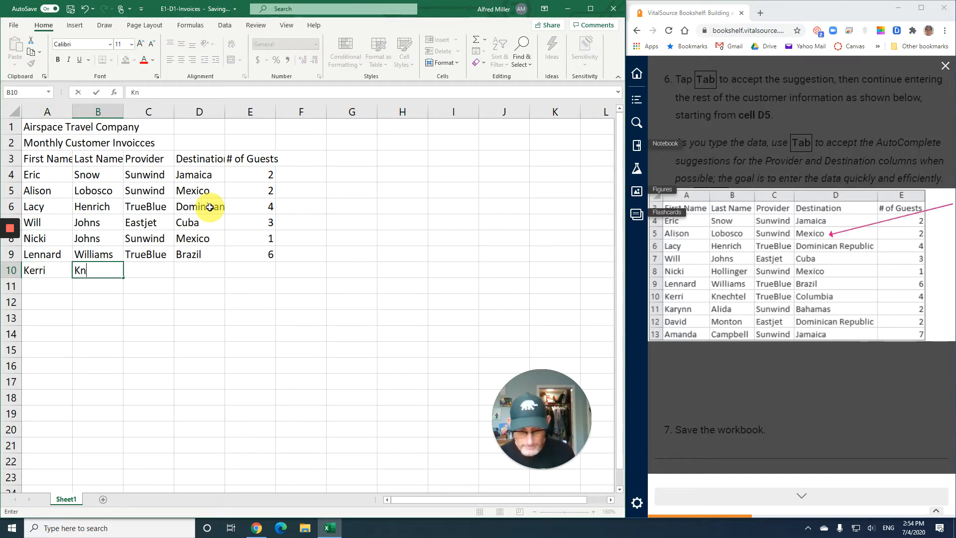
type(" c")
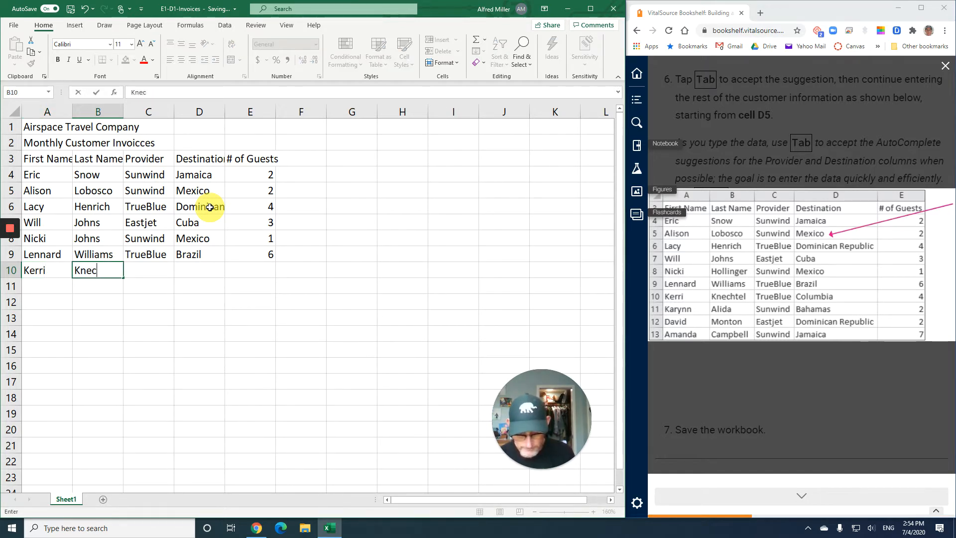
type("thtel")
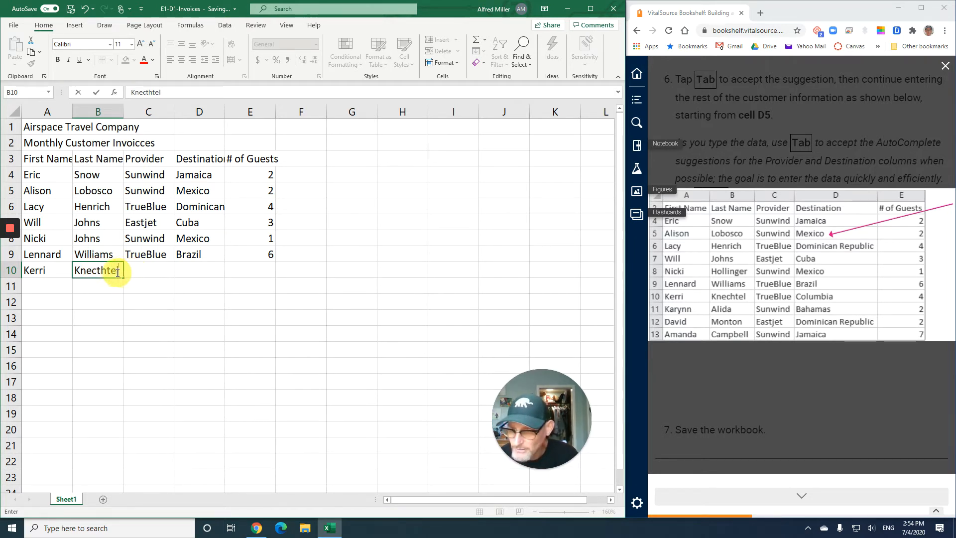
double_click(100, 271)
key("BackSpace")
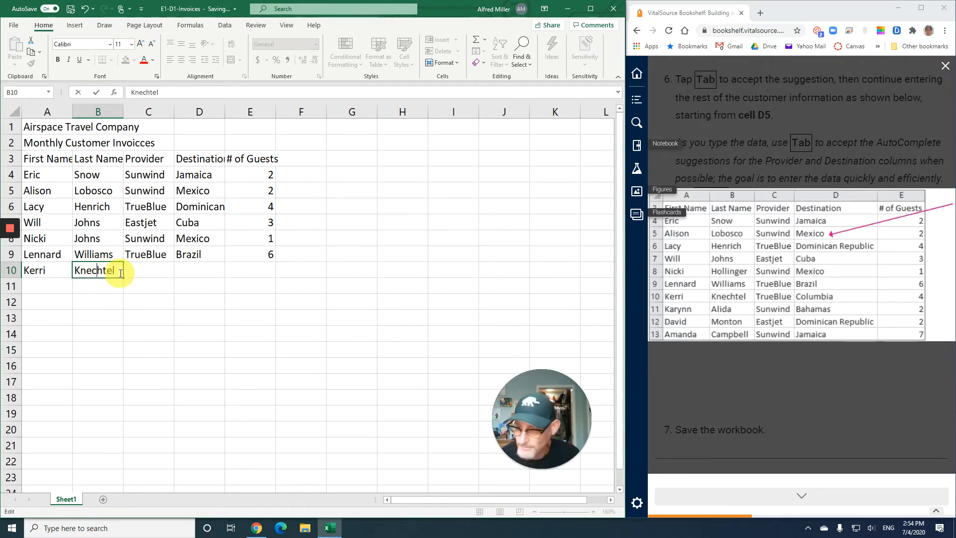
left_click(143, 269)
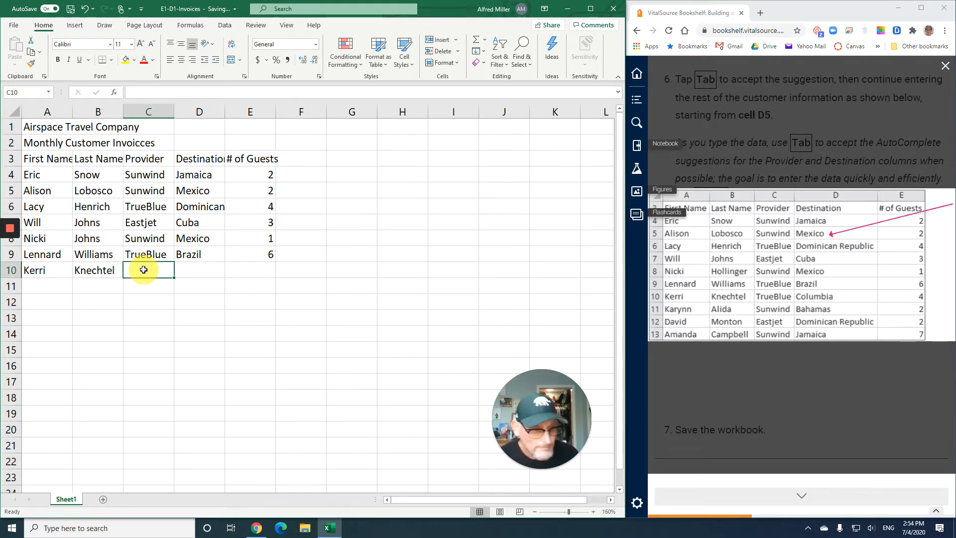
Complete row 10 with the AutoComplete suggestion TrueBlue in C10, the destination Columbia in D10 and 4 guests in E10
type("TrueBlue")
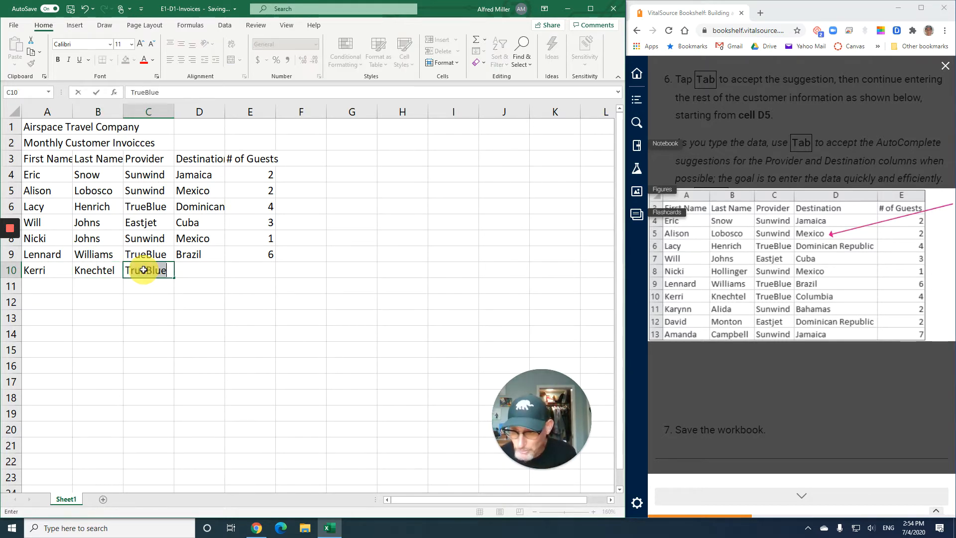
key("Tab")
type("C")
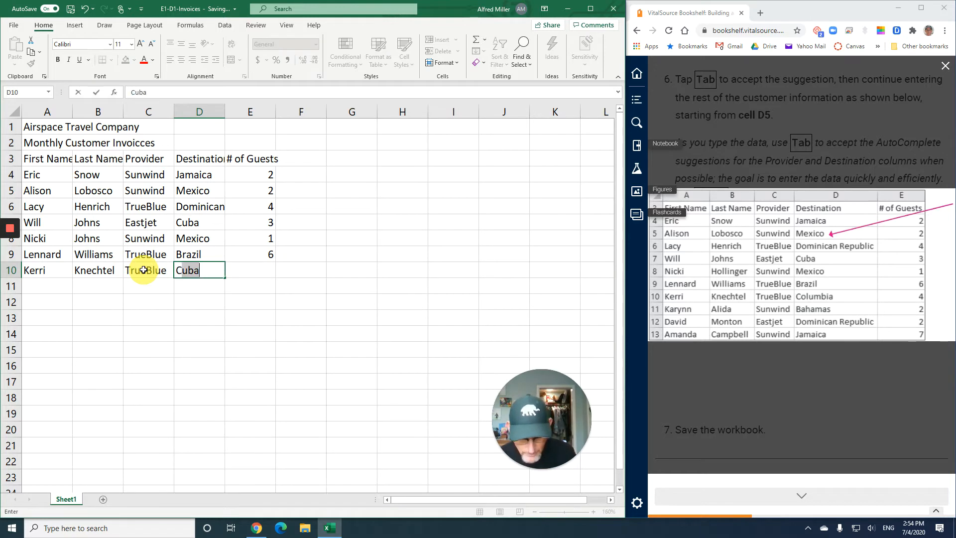
type("ol")
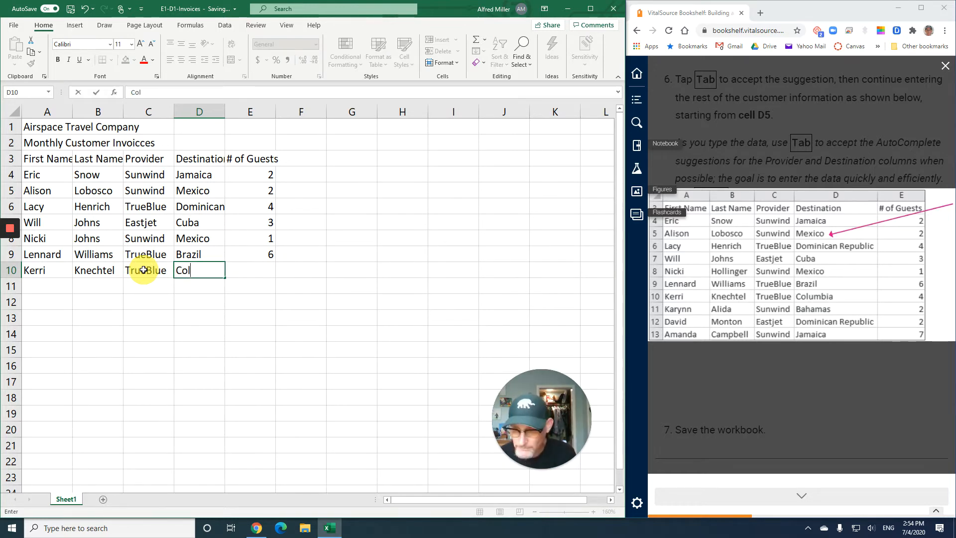
type("umbia")
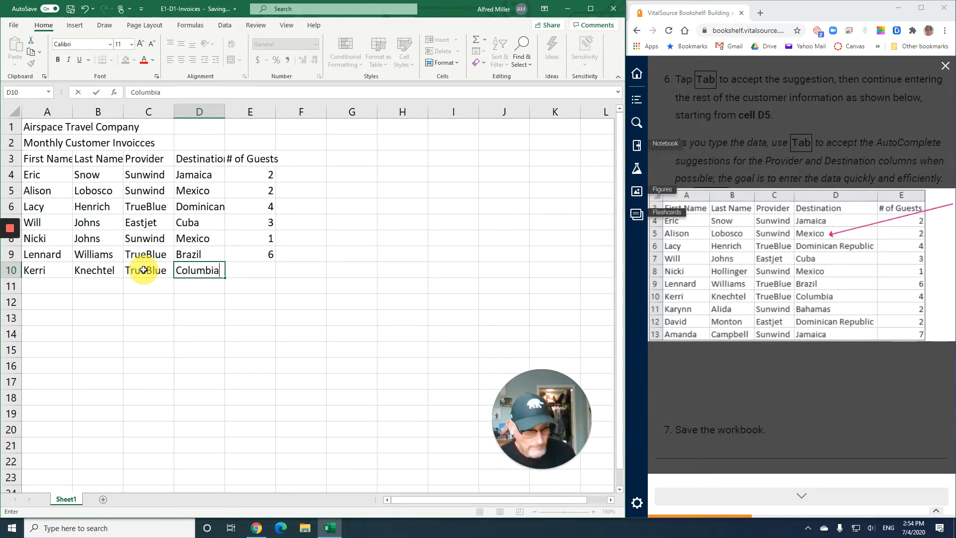
key("Tab")
type("4")
key("Return")
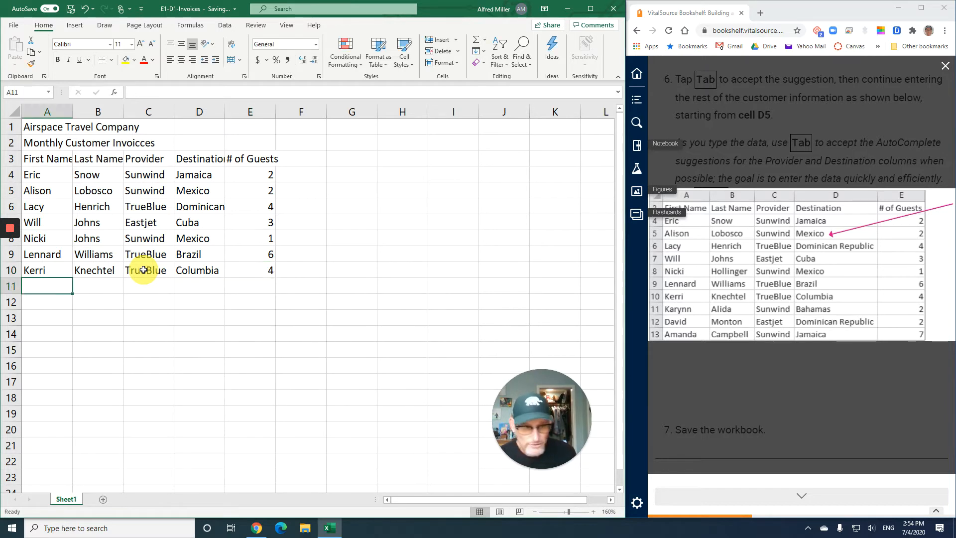
Enter the eighth customer's first name in A11, inserting its missing letter r, and the last name in B11
type("Kay")
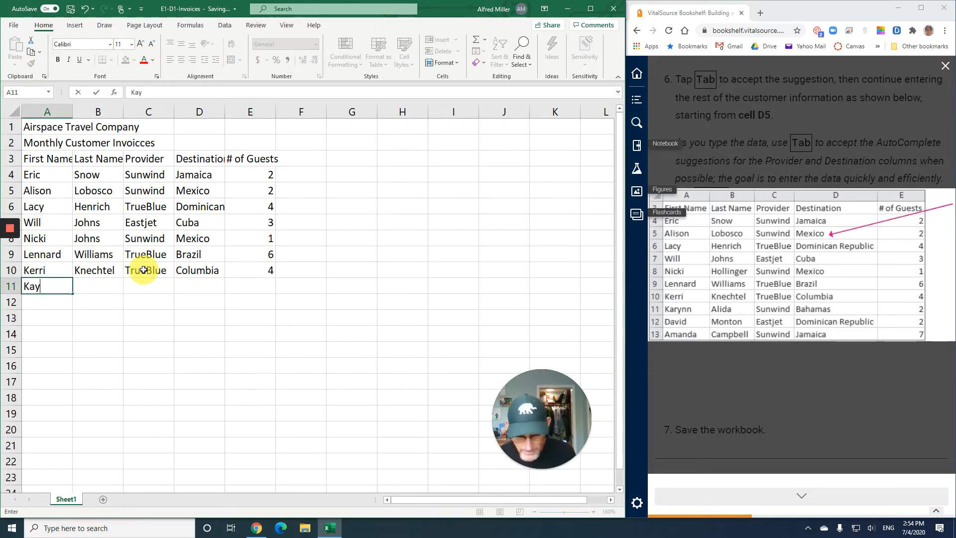
type("nn")
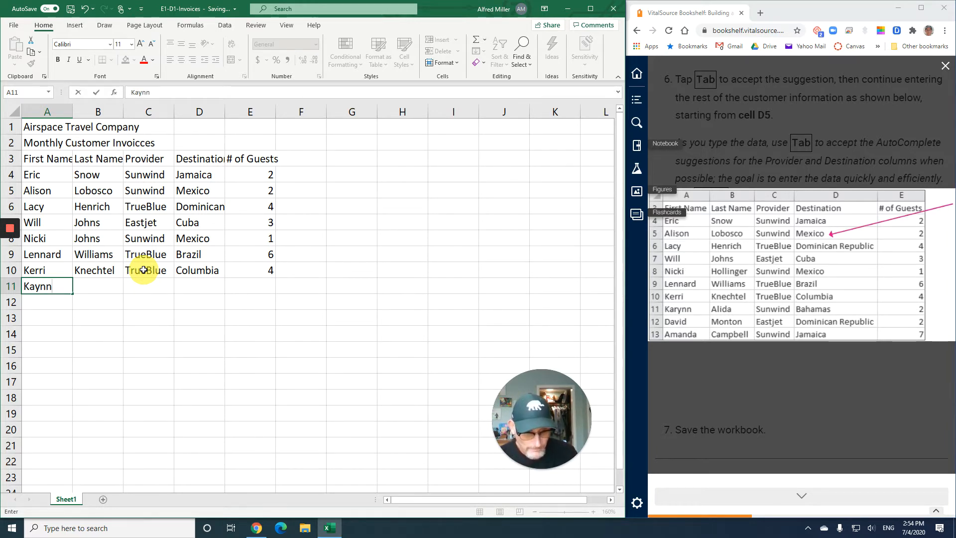
left_click(36, 290)
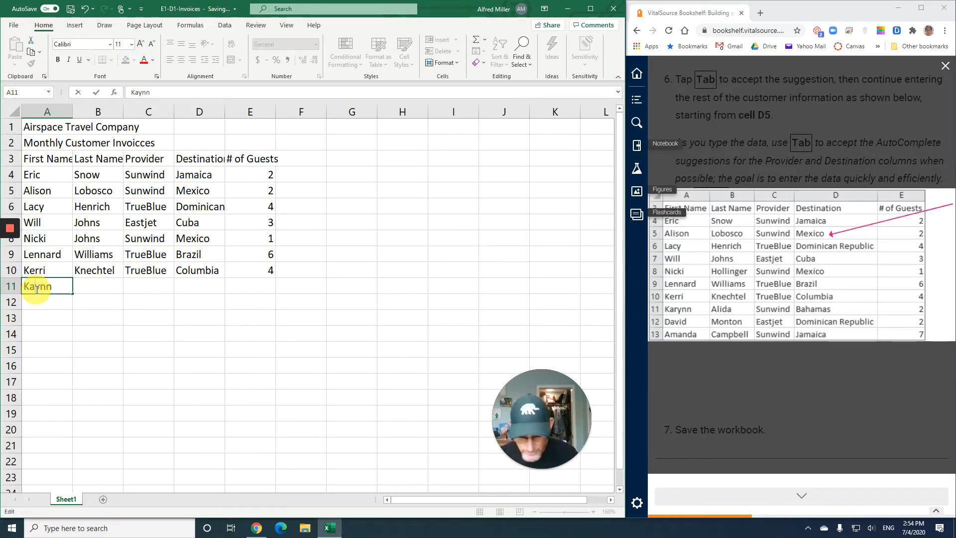
type("r")
key("Tab")
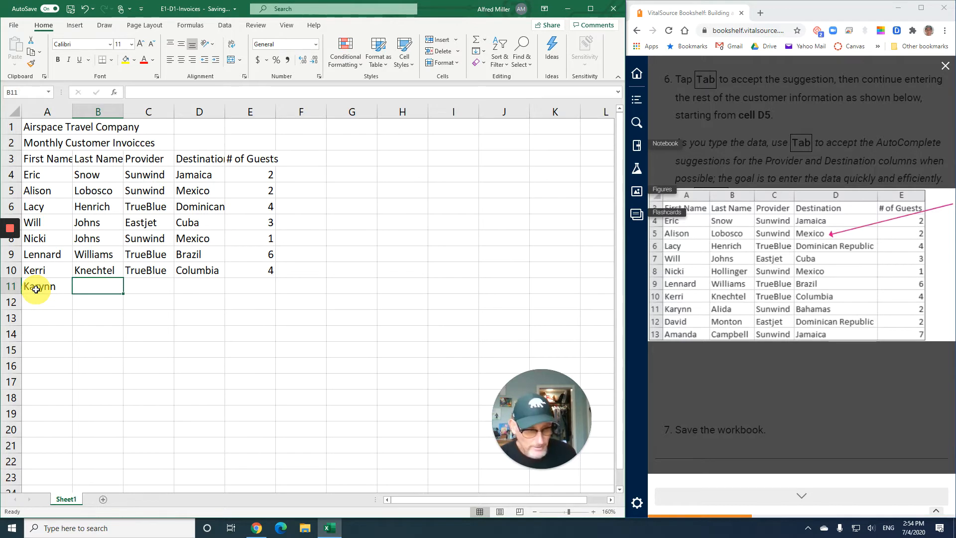
type("Alida")
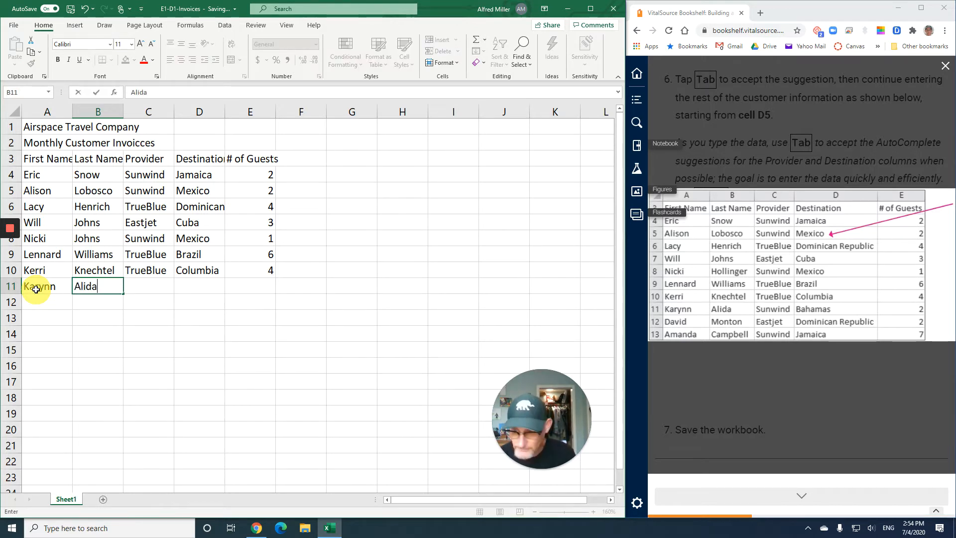
key("Tab")
Complete row 11 with the provider Sunwind in C11, the destination Bahamas in D11 and 2 guests in E11
type("Sunwind")
key("Tab")
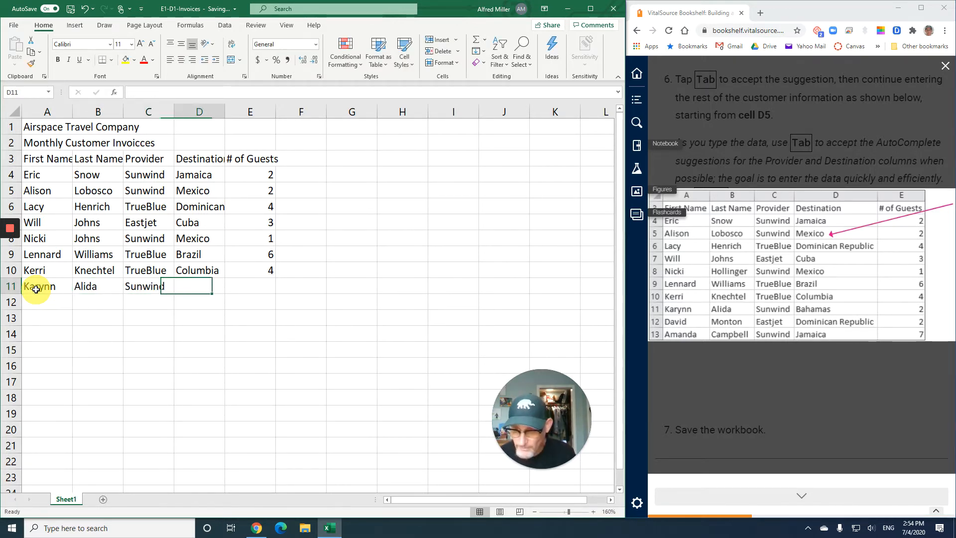
type("Ba")
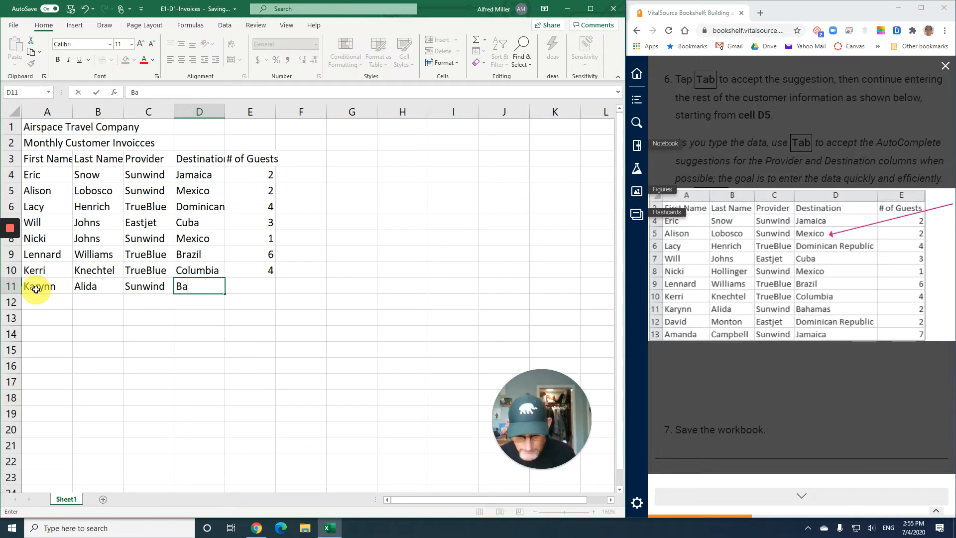
type("hamas")
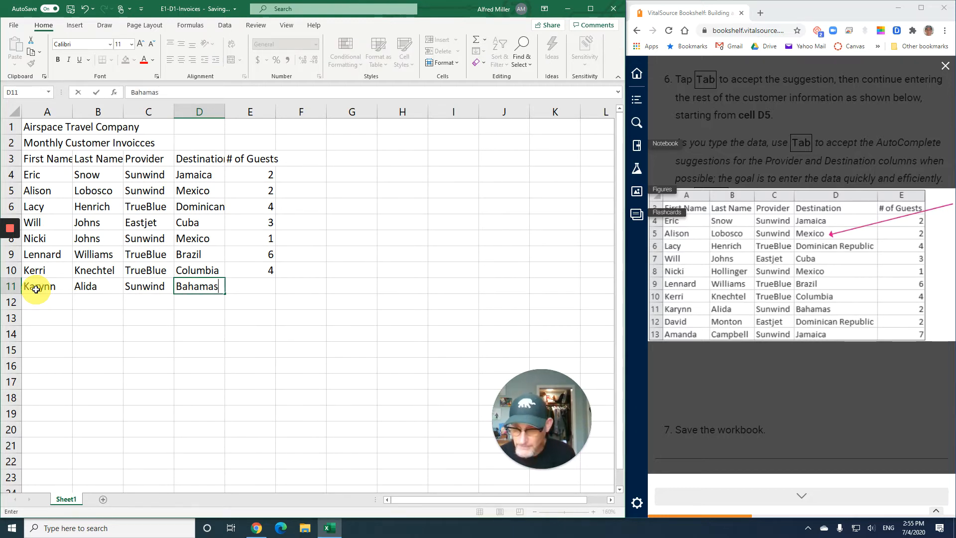
key("Tab")
type("2")
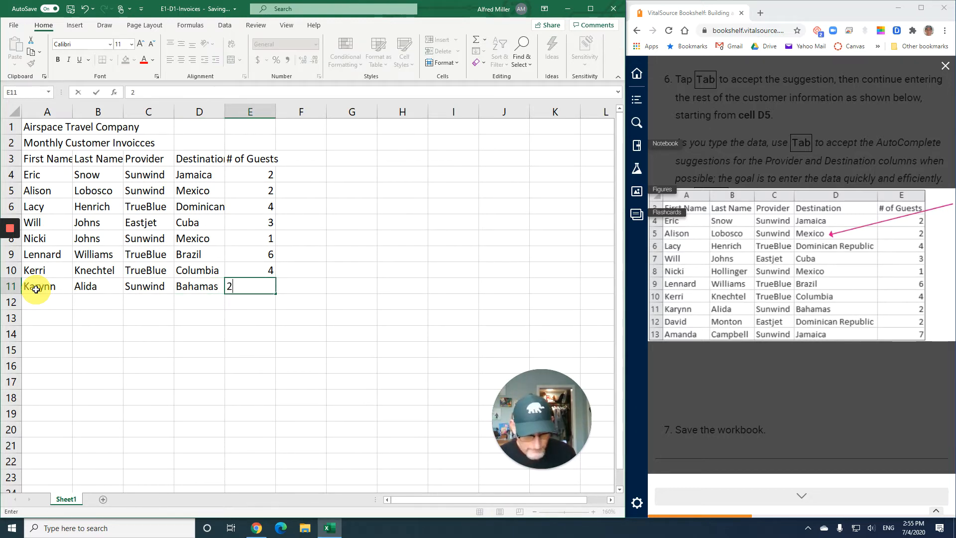
key("Return")
Enter the ninth customer's first name in cell A12 and last name in cell B12
type("David")
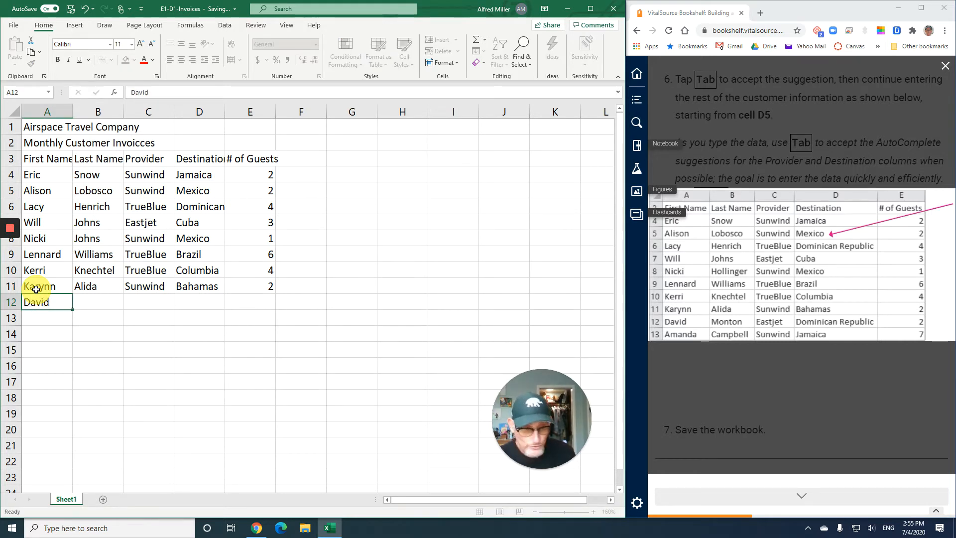
key("Tab")
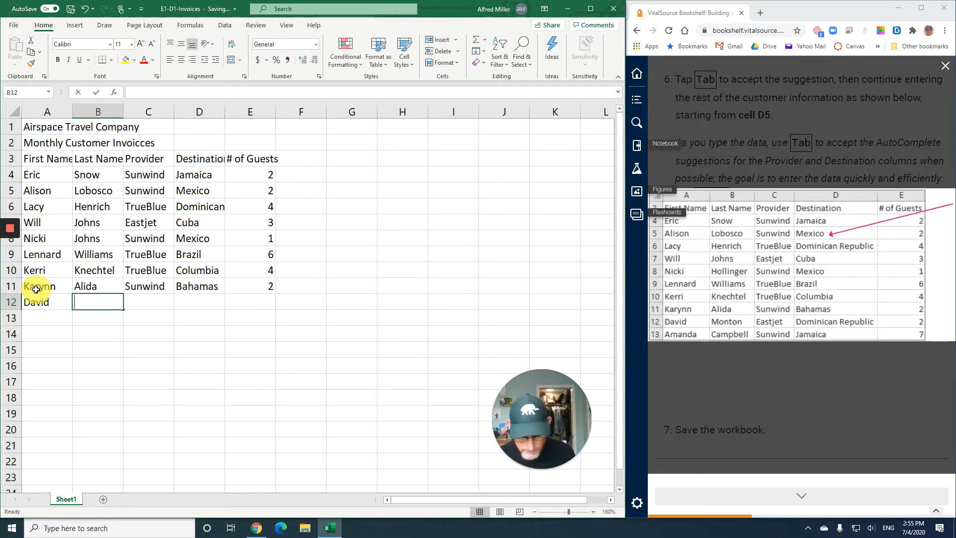
type("Monton")
key("Tab")
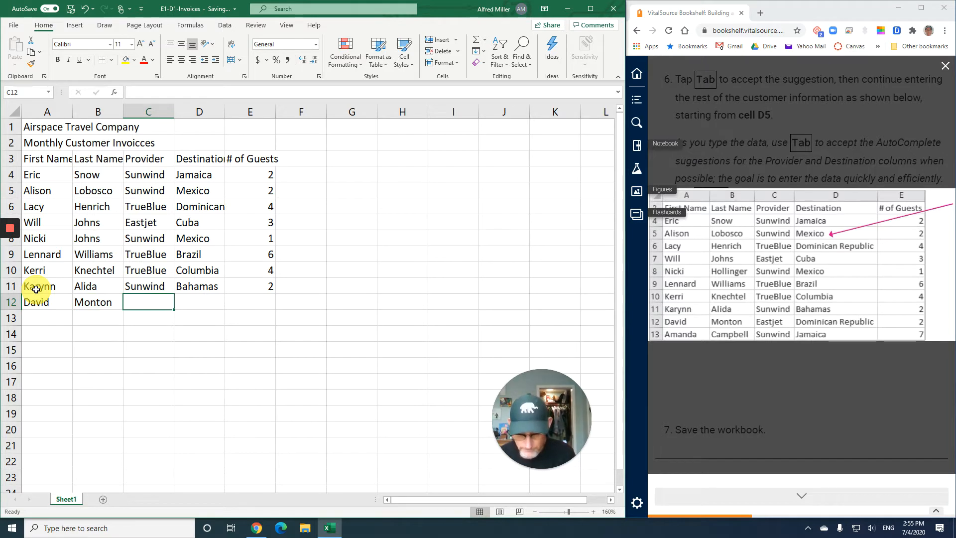
Enter the provider Eastjet in cell C12 and fill D12 with Dominican Republic by accepting the AutoComplete suggestion
type("Eastjet")
key("Tab")
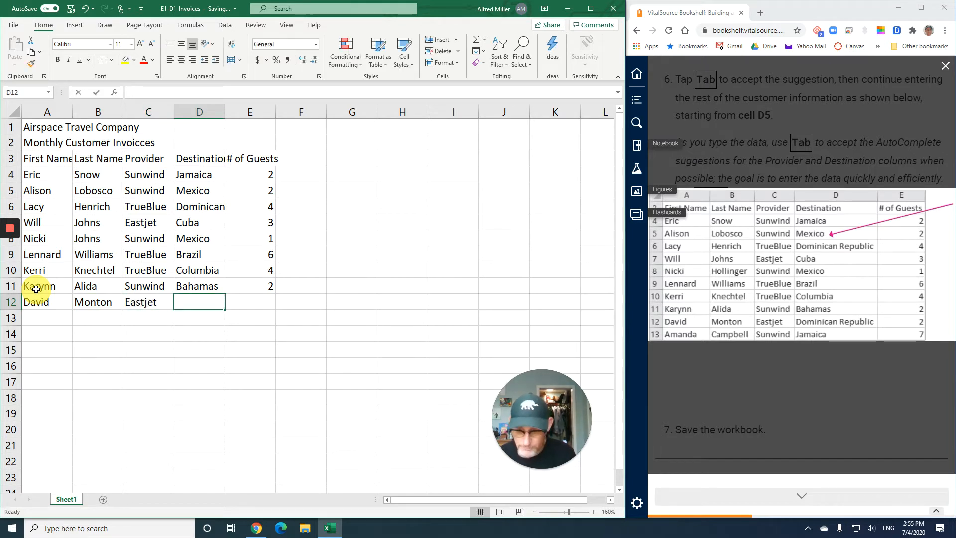
type("d")
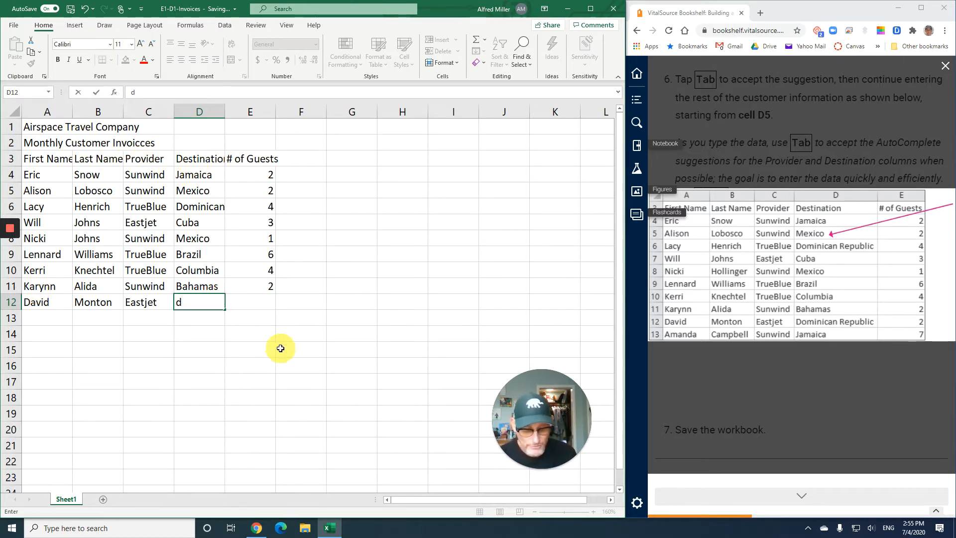
type("o")
key("Tab")
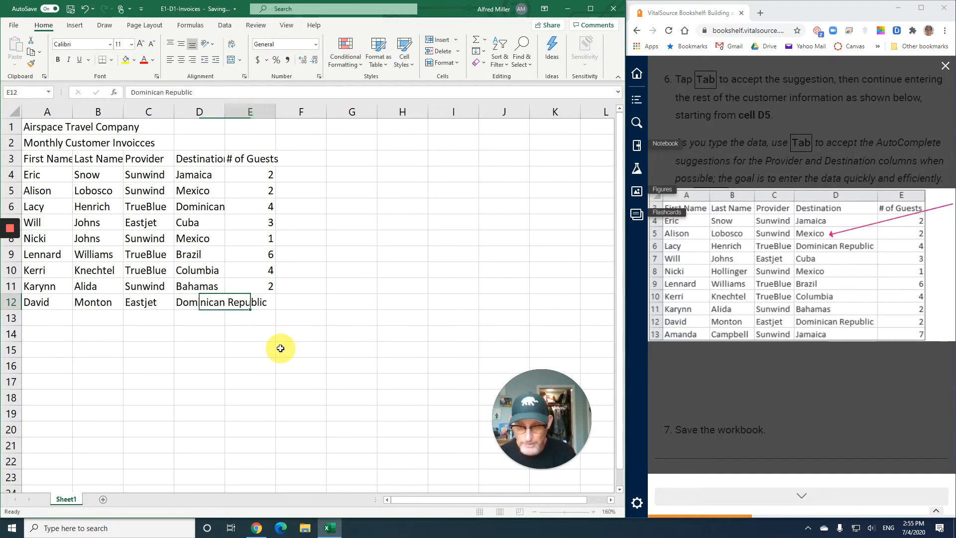
Enter 2 guests in E12, and fill in the tenth customer's first name in A13 and last name in B13
type("2")
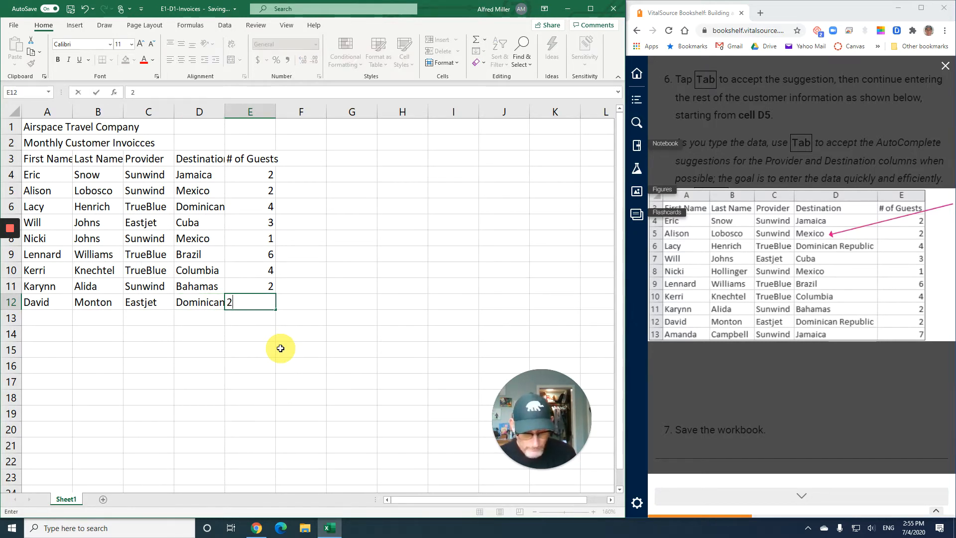
key("Return")
type("Amanda")
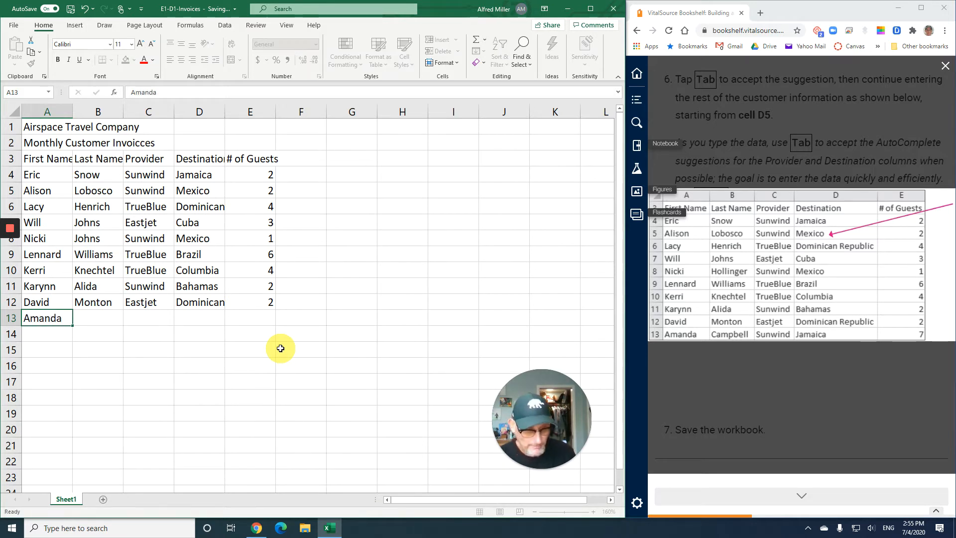
key("Tab")
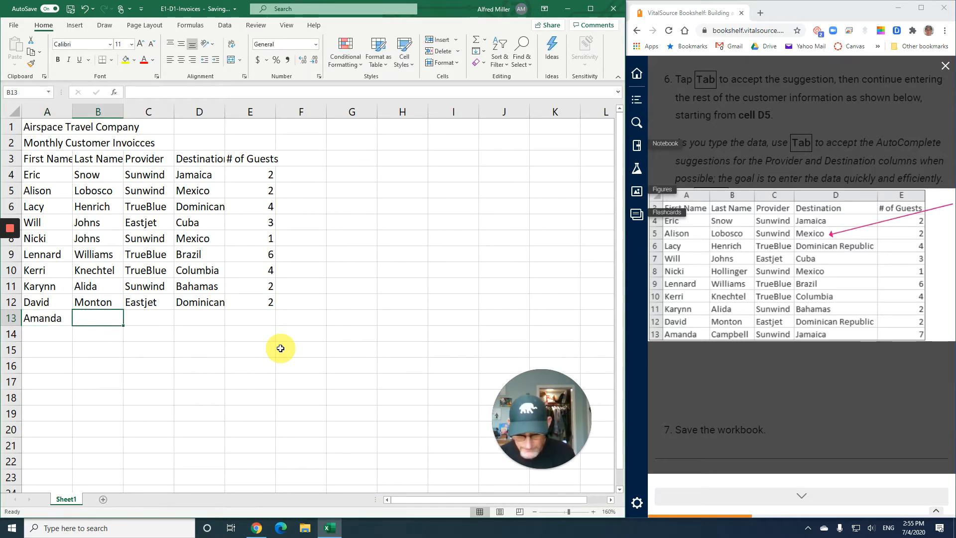
type("Campbell")
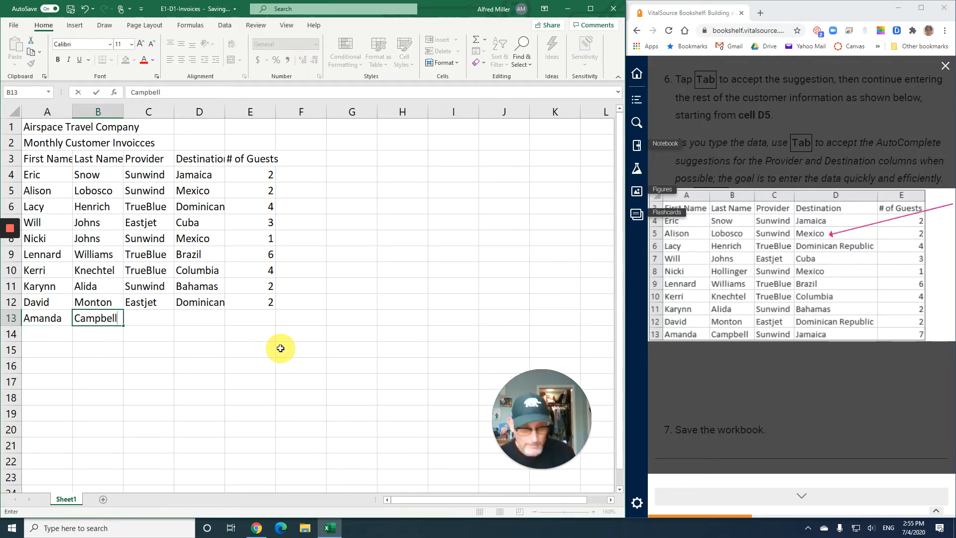
Complete row 13 with the provider Sunwind in C13, the destination Jamaica in D13 and 7 guests in E13
key("Tab")
type("Sunwind")
key("Tab")
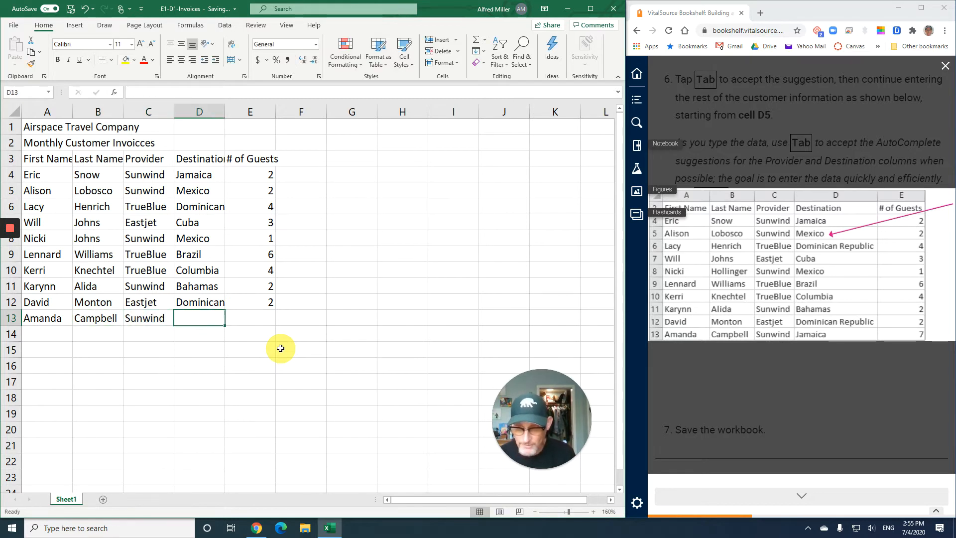
type("Jamaica")
key("Tab")
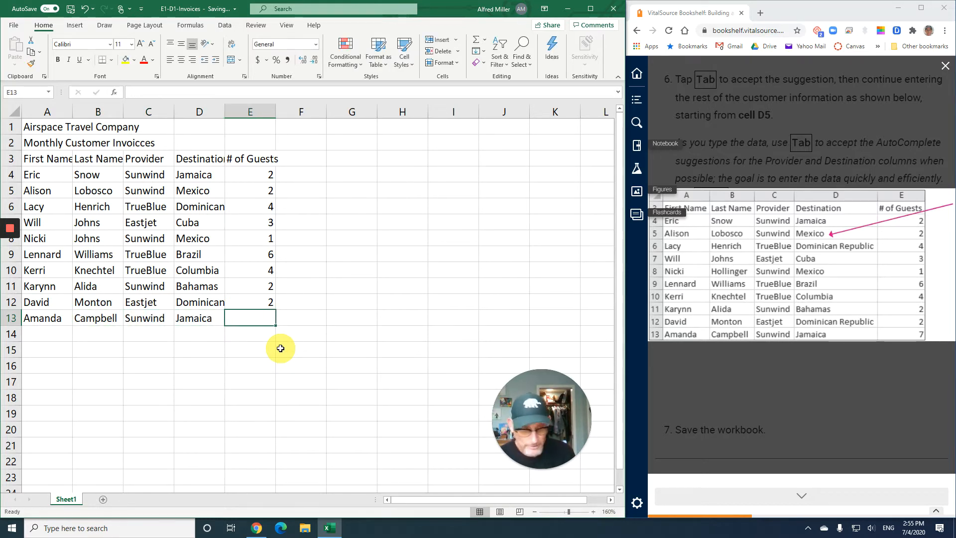
type("7")
key("Return")
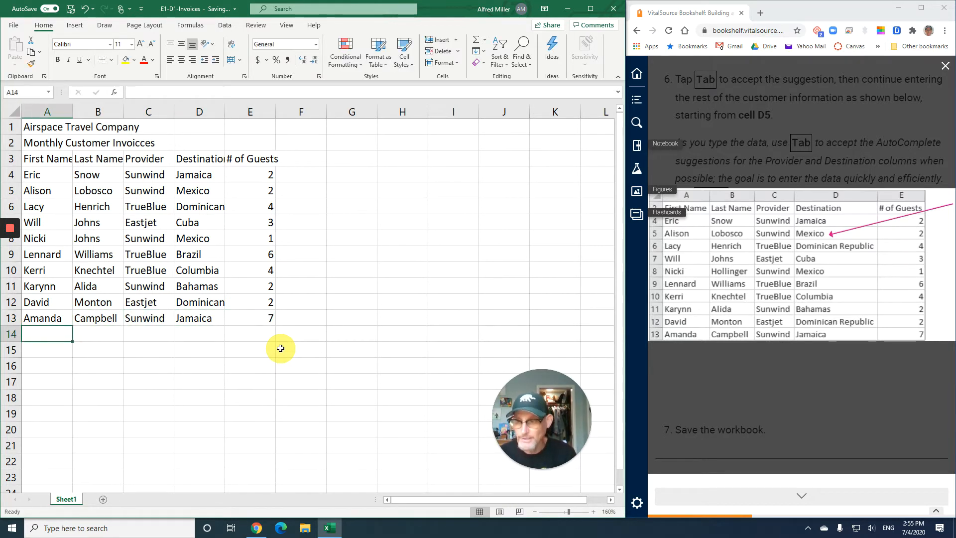
Close the enlarged customer table in the textbook and save the workbook
left_click(821, 374)
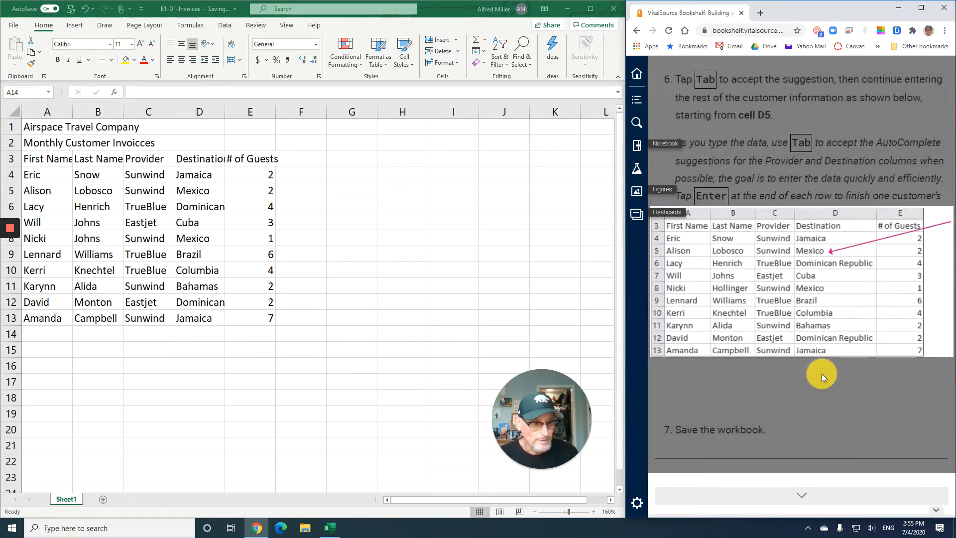
scroll(786, 411, "down", 3)
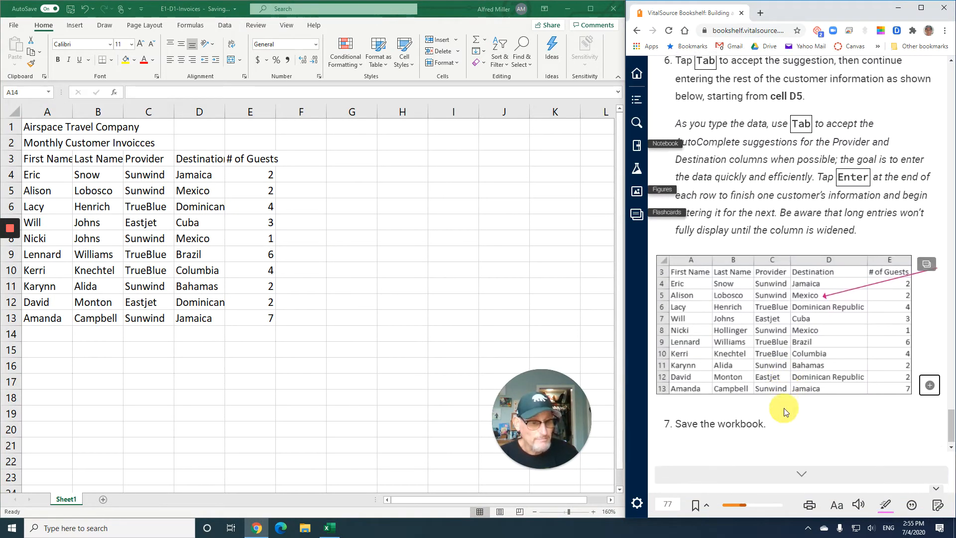
left_click(71, 10)
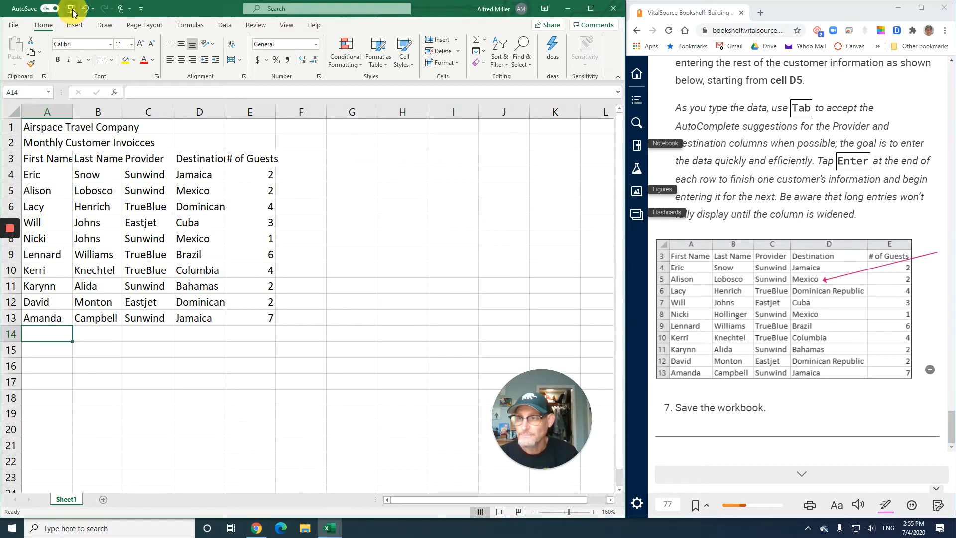
Go to the textbook's next page and read the column width and row height section and the first E1-D3 instructions
left_click(806, 474)
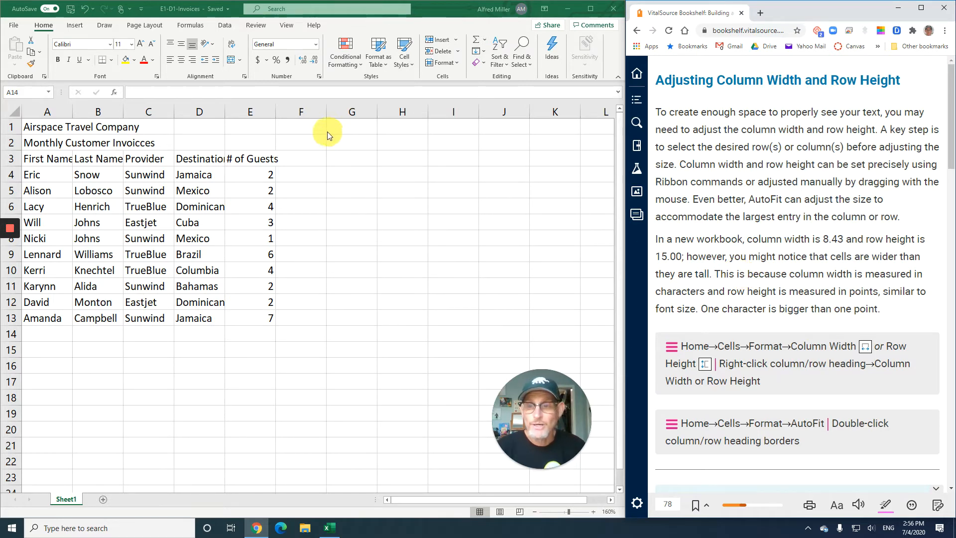
left_click(367, 206)
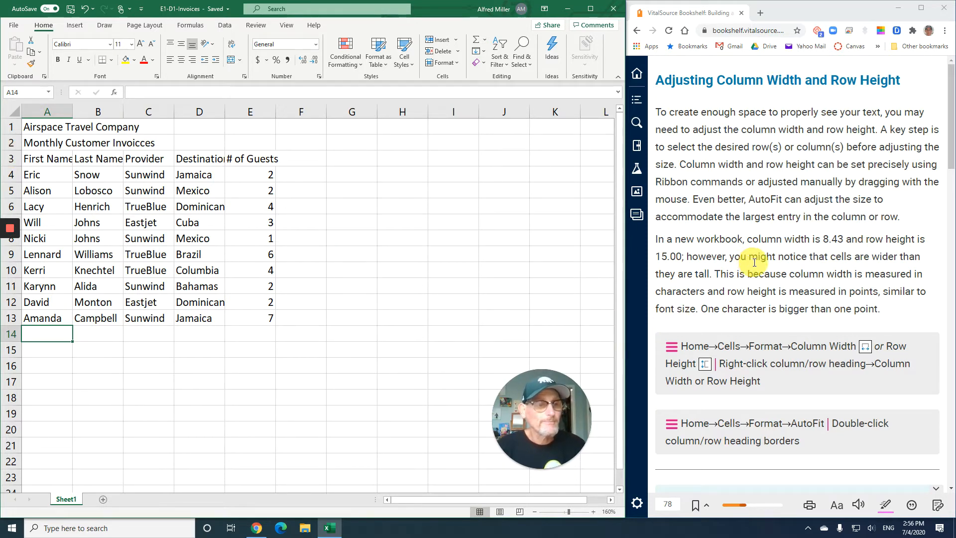
scroll(752, 262, "down", 1)
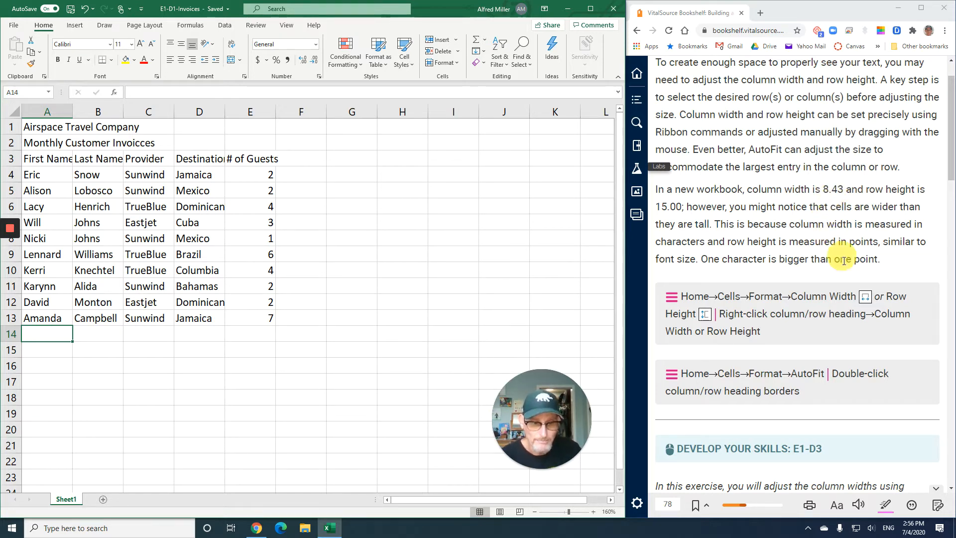
scroll(835, 283, "down", 2)
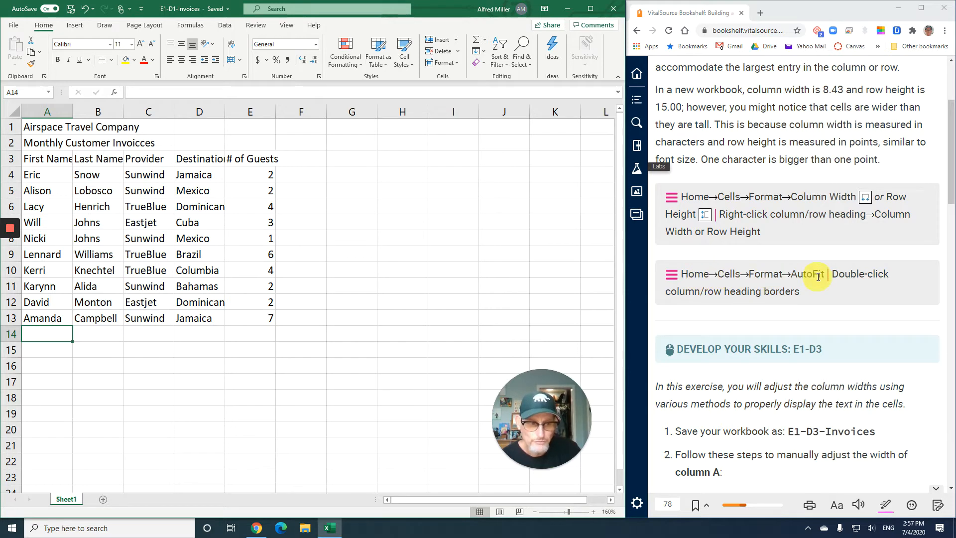
scroll(816, 311, "down", 4)
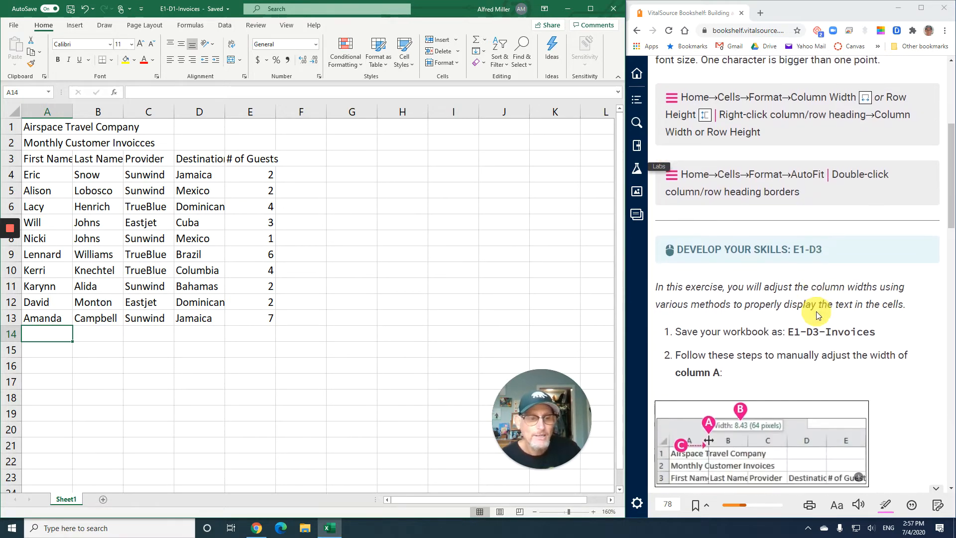
scroll(817, 312, "down", 1)
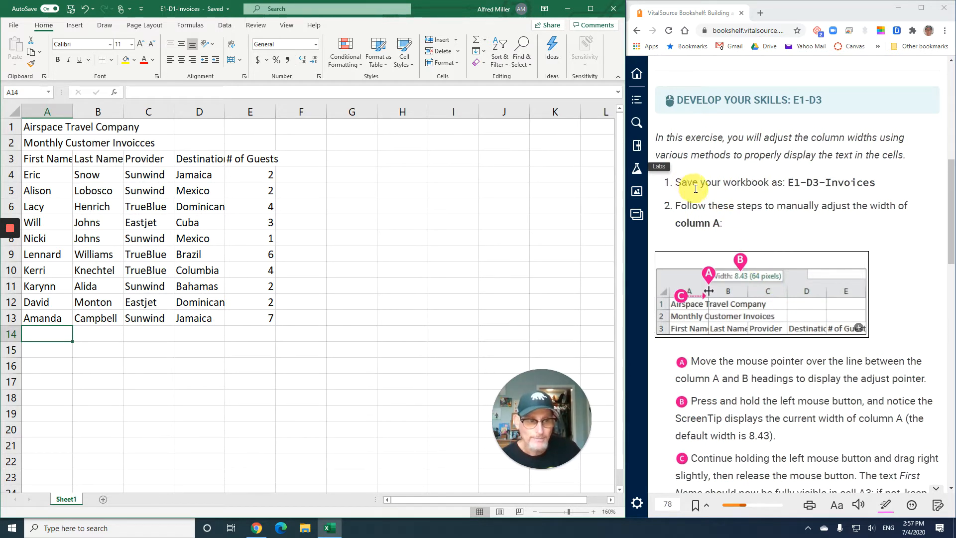
scroll(698, 193, "down", 1)
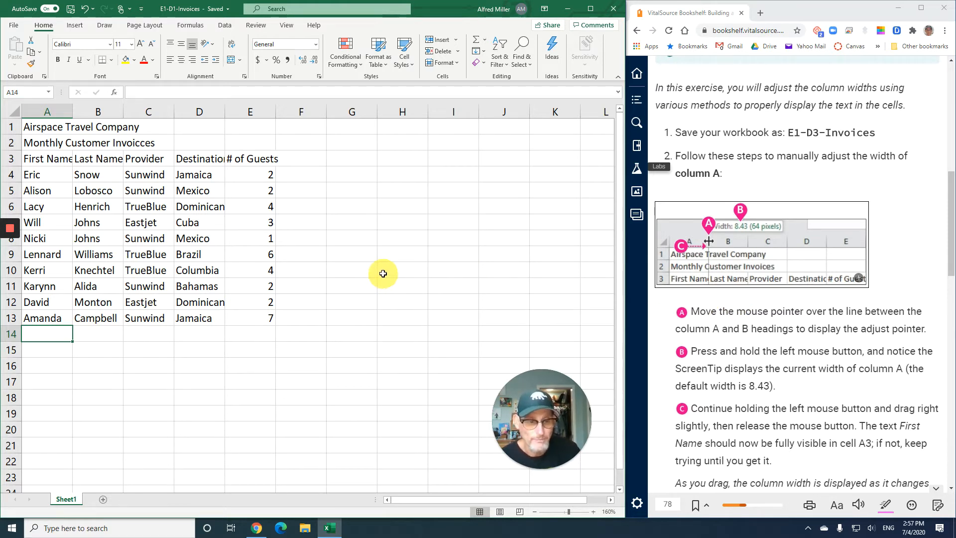
scroll(763, 330, "down", 1)
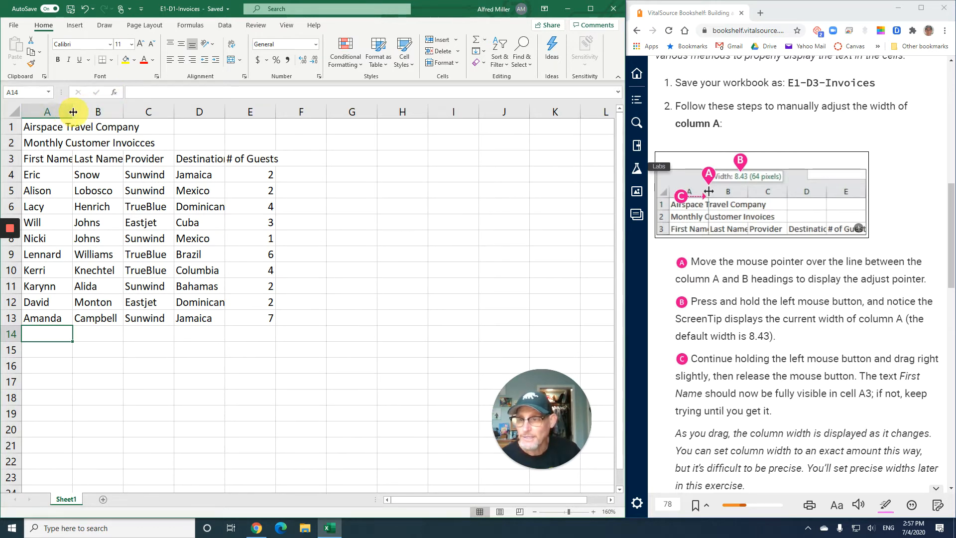
Manually widen columns A and B until First Name and Last Name fit in row 3, and widen column C slightly
left_click_drag(73, 111, 73, 111)
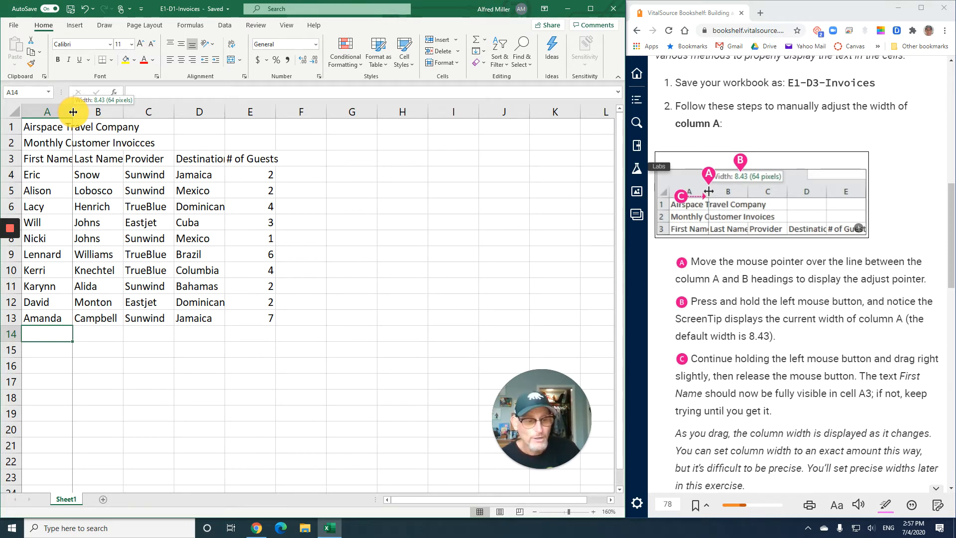
left_click_drag(73, 111, 85, 112)
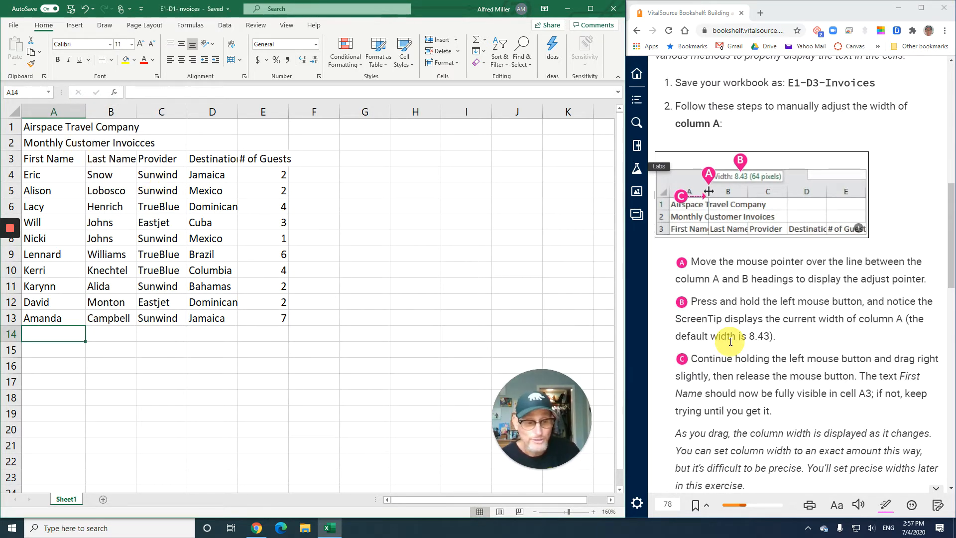
scroll(730, 342, "down", 3)
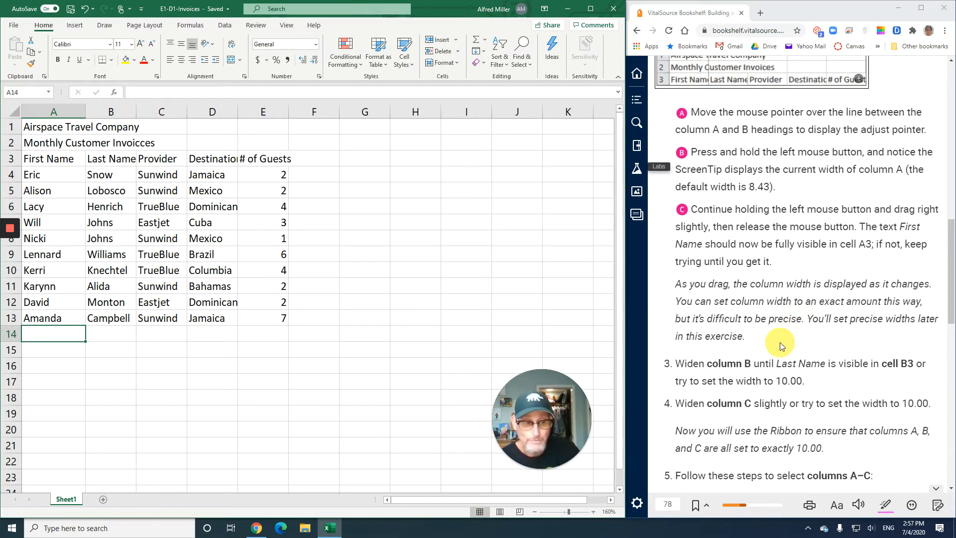
scroll(779, 342, "down", 2)
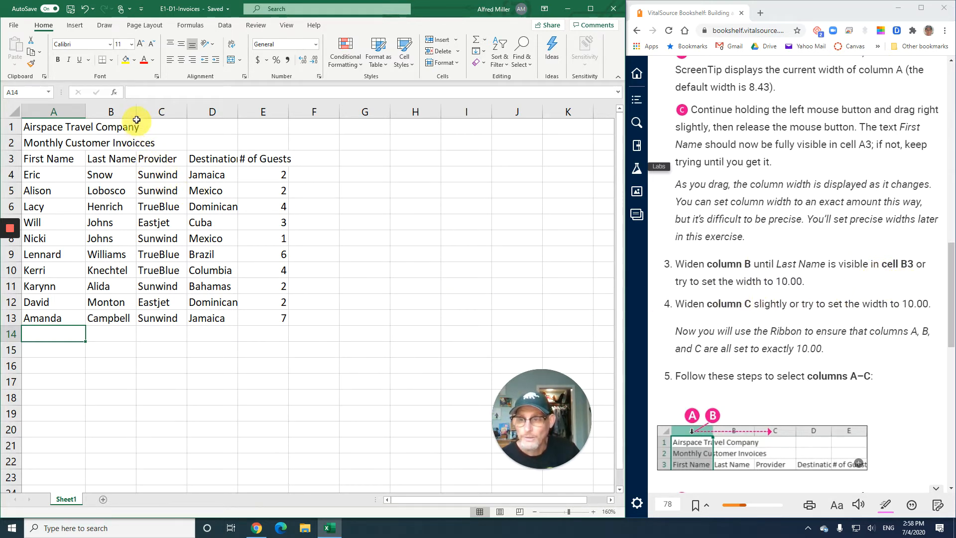
left_click_drag(136, 112, 146, 112)
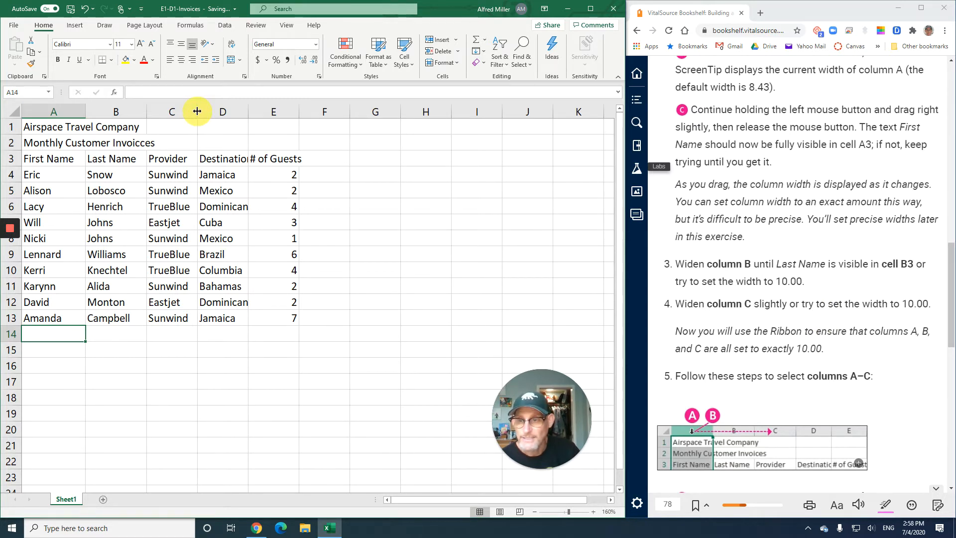
left_click_drag(198, 111, 208, 111)
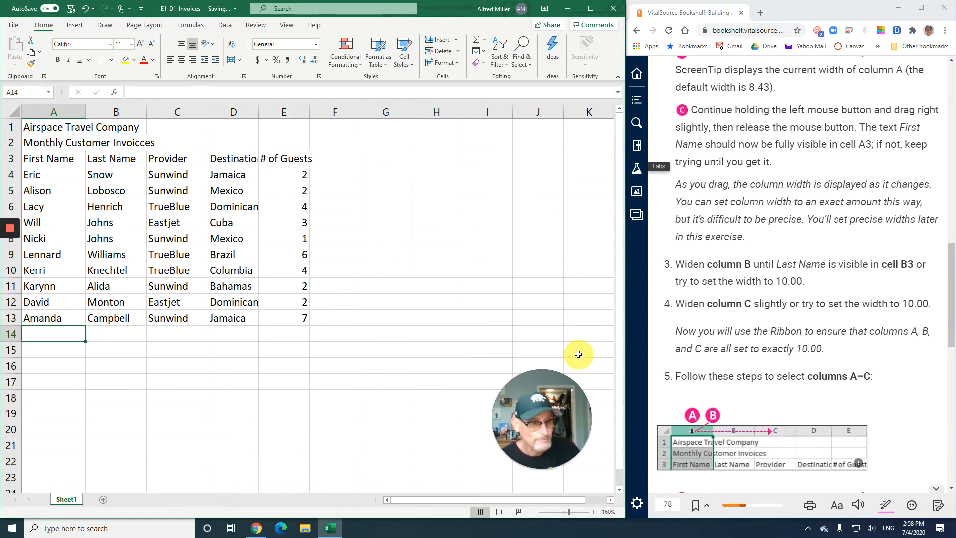
Select columns A through C and set their column width to exactly 10
scroll(759, 342, "down", 3)
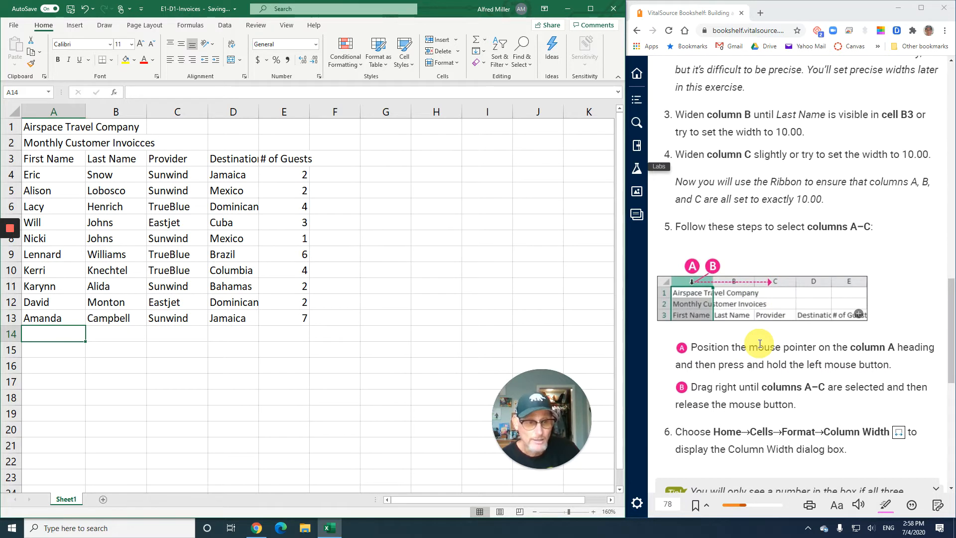
scroll(759, 344, "down", 2)
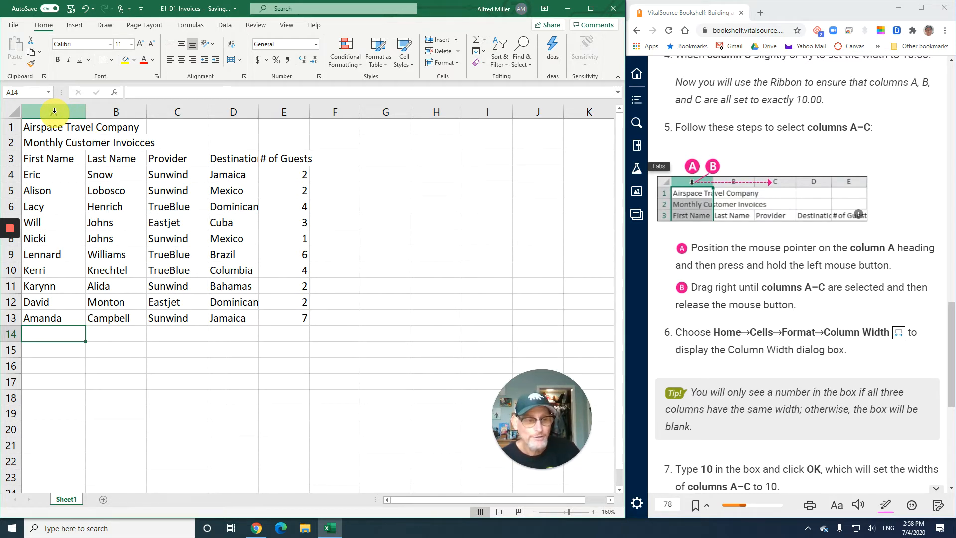
left_click_drag(54, 110, 174, 112)
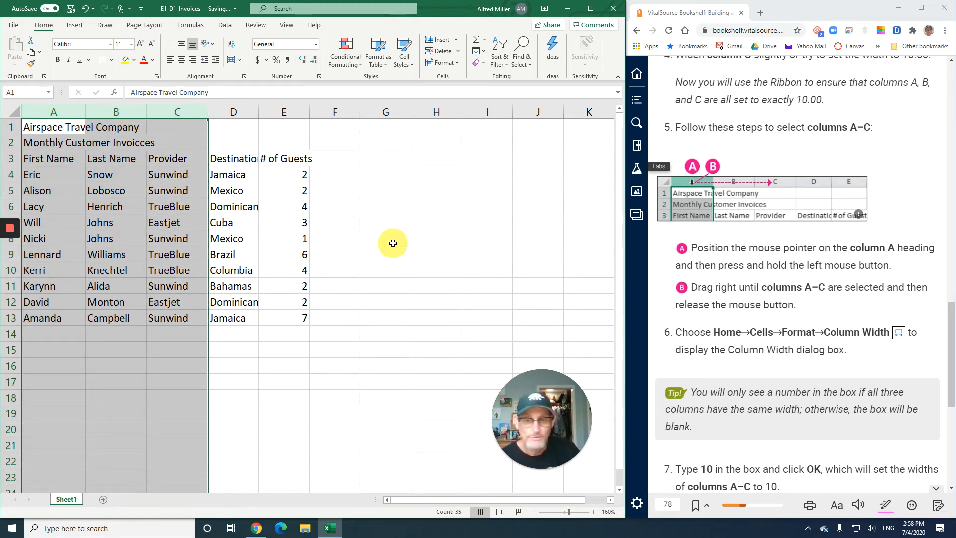
scroll(741, 329, "down", 2)
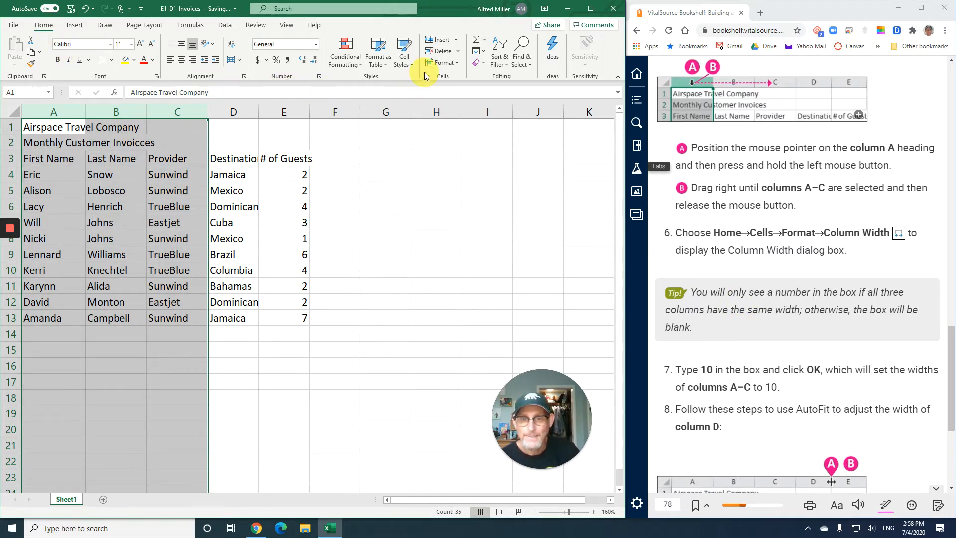
left_click(458, 61)
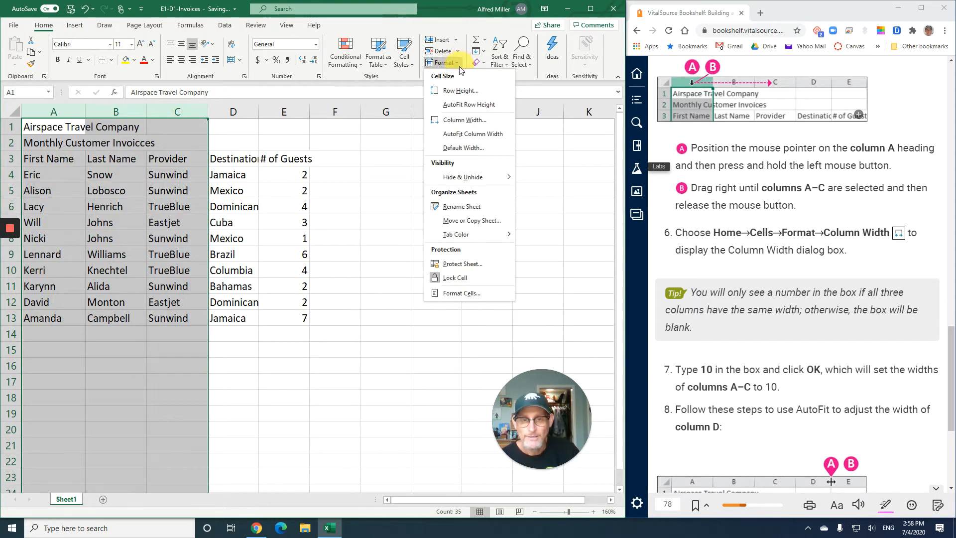
left_click(467, 119)
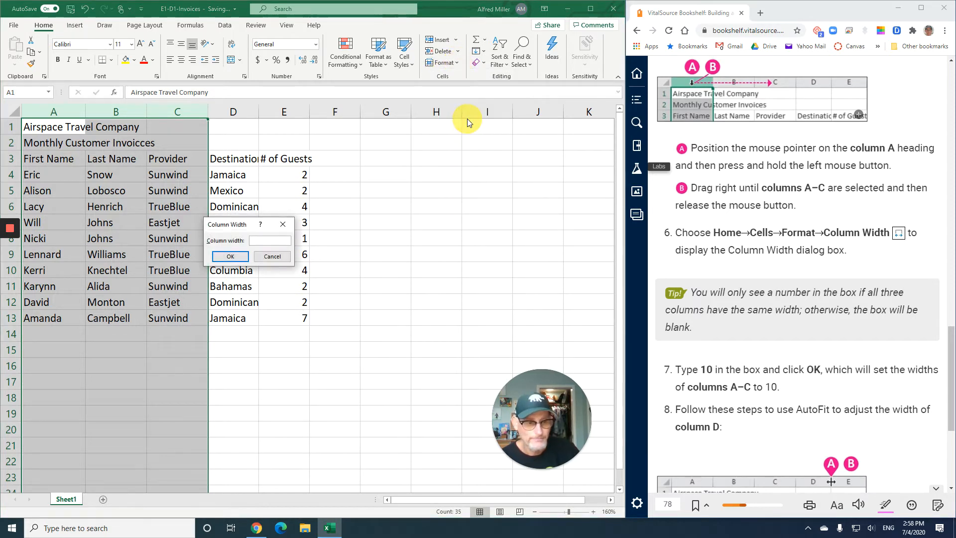
scroll(670, 348, "down", 4)
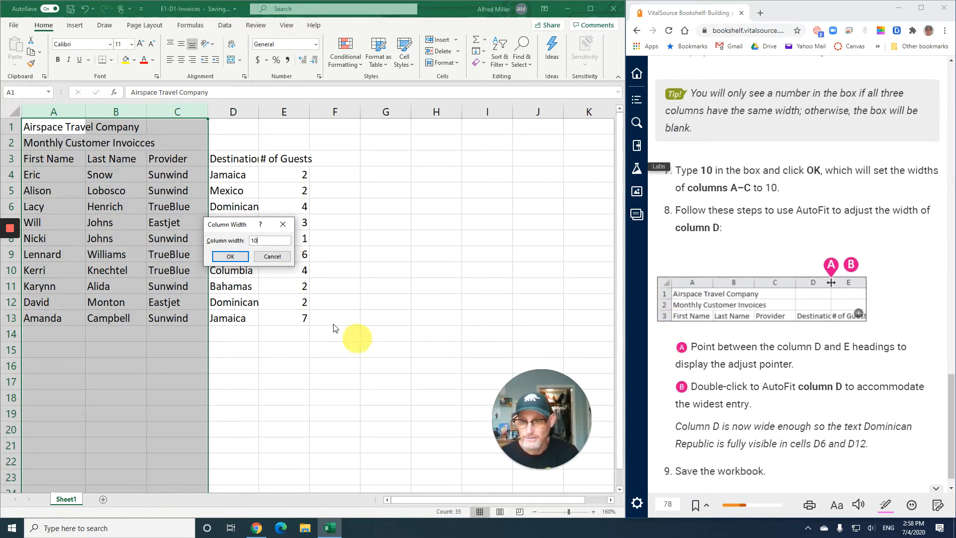
left_click(233, 256)
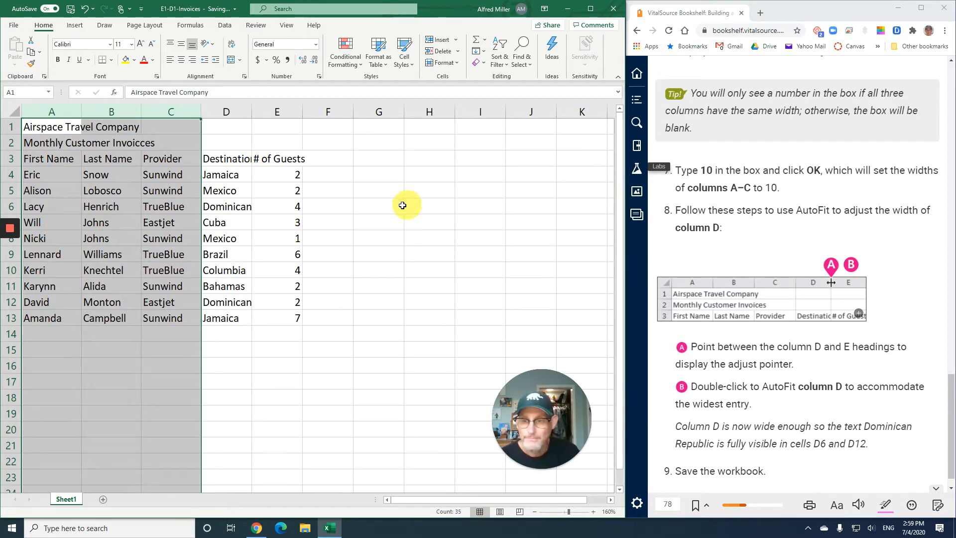
AutoFit column D to its widest entry and go to the next textbook page
left_click(224, 142)
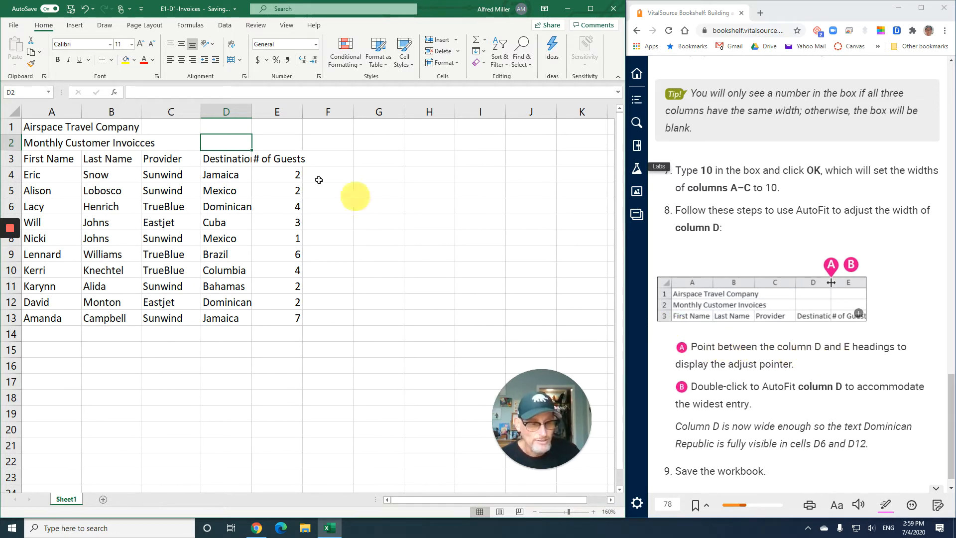
double_click(253, 111)
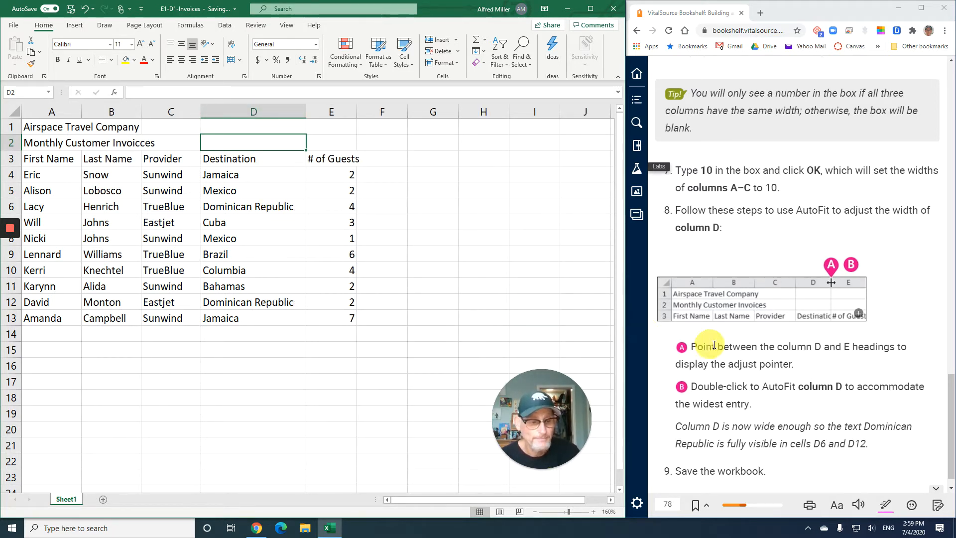
scroll(737, 354, "down", 1)
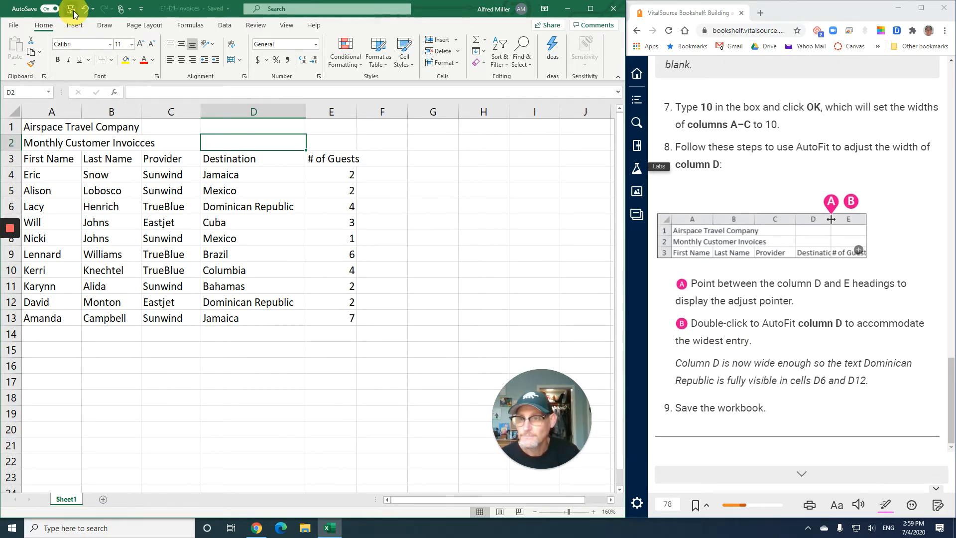
left_click(803, 479)
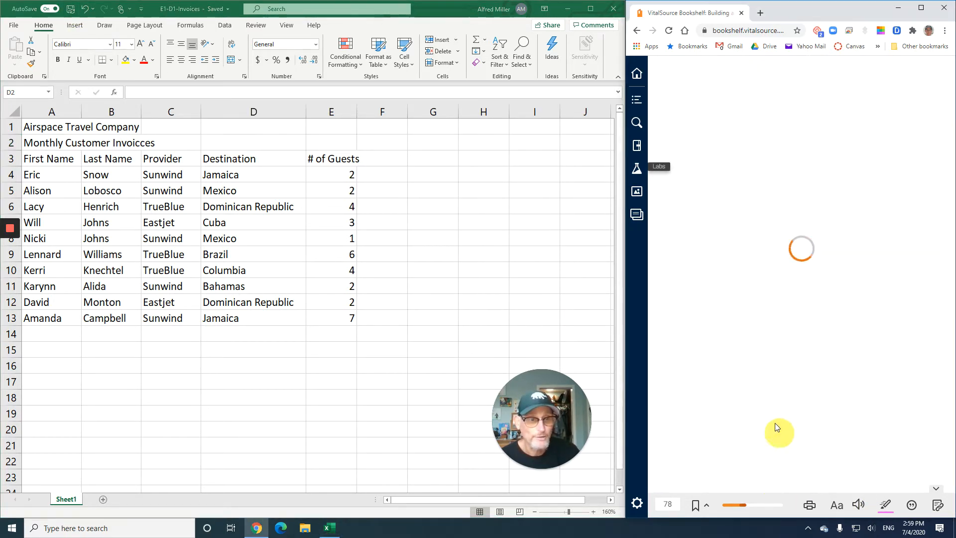
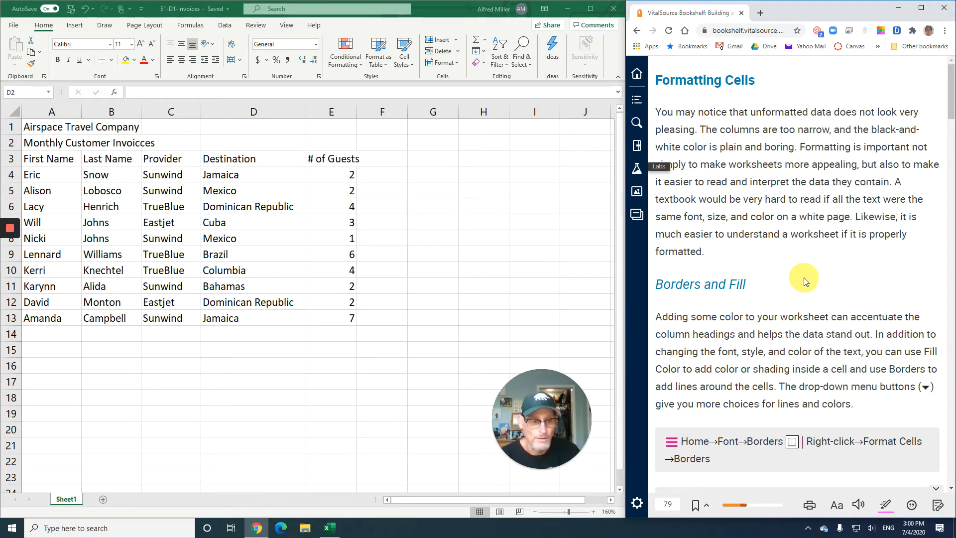
Read the textbook's Formatting Cells and Borders and Fill sections and the first E1-D4 exercise instructions
scroll(791, 278, "down", 1)
scroll(752, 257, "down", 2)
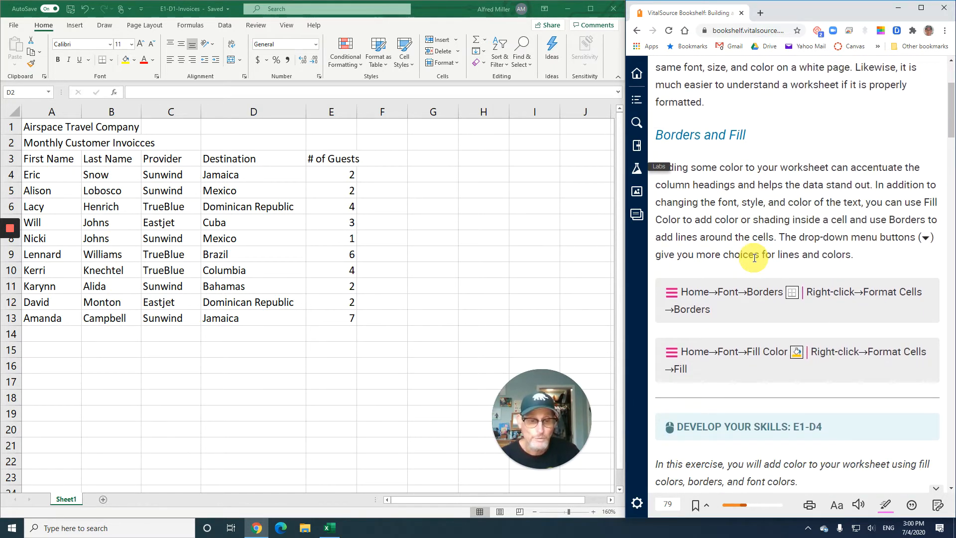
scroll(754, 257, "up", 1)
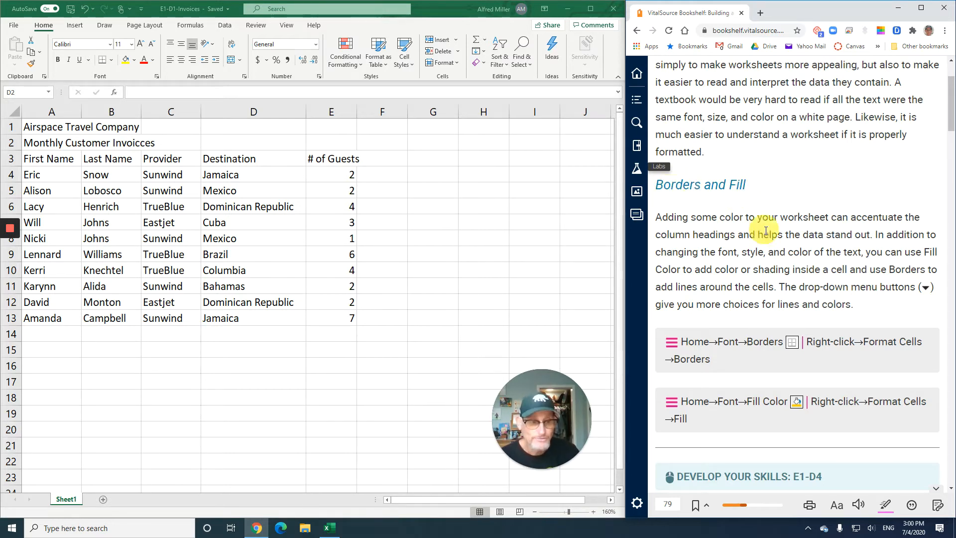
scroll(771, 261, "down", 3)
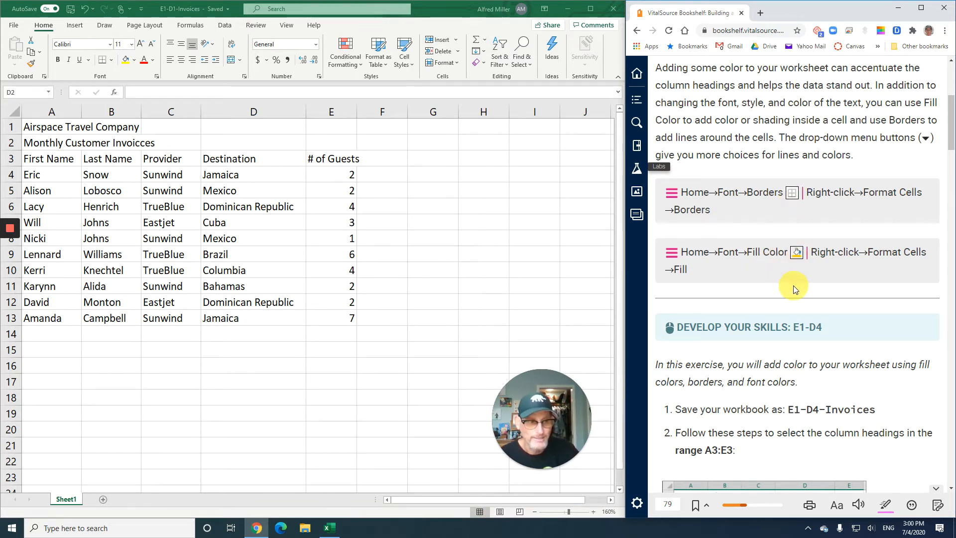
scroll(793, 288, "down", 4)
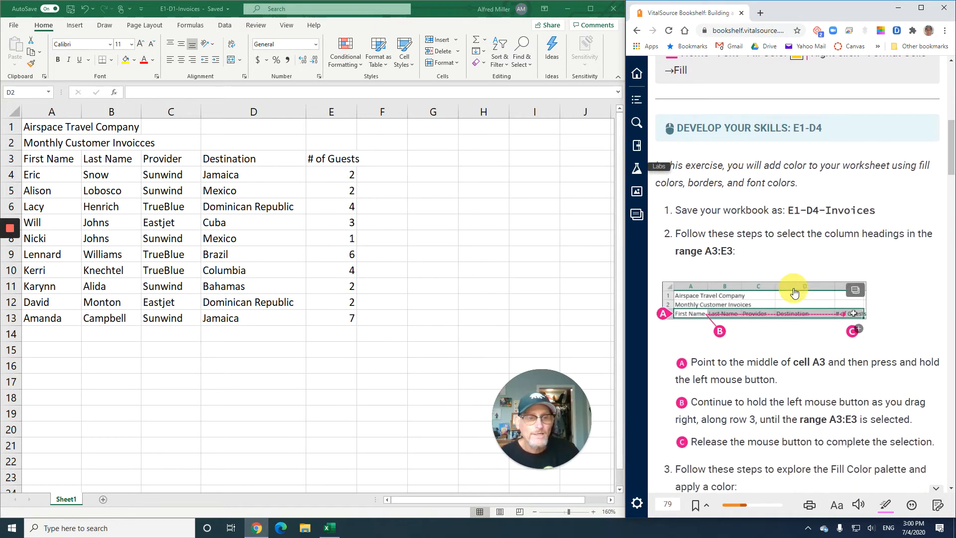
scroll(793, 293, "down", 1)
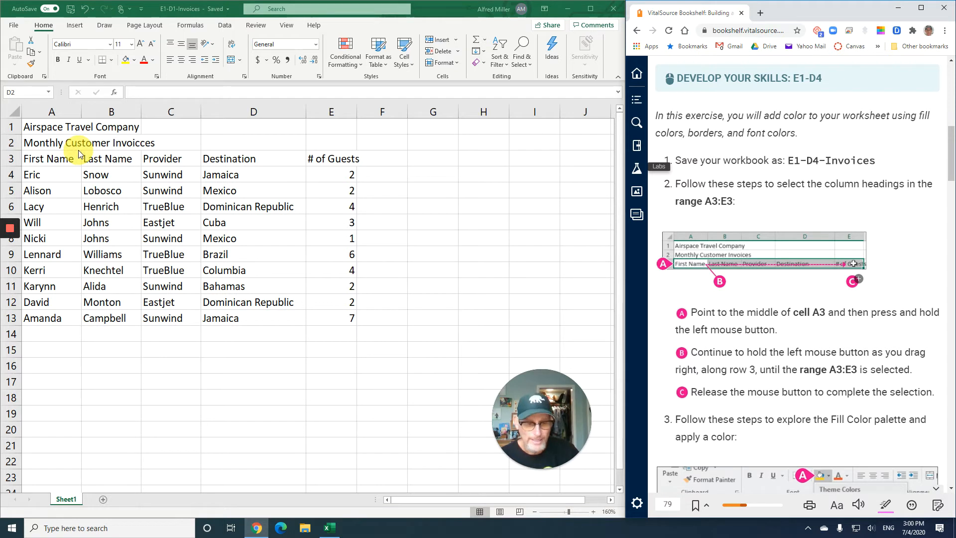
Correct the misspelled subtitle in cell A2 so it reads "Monthly Customer Invoices"
left_click(41, 143)
left_click(40, 142)
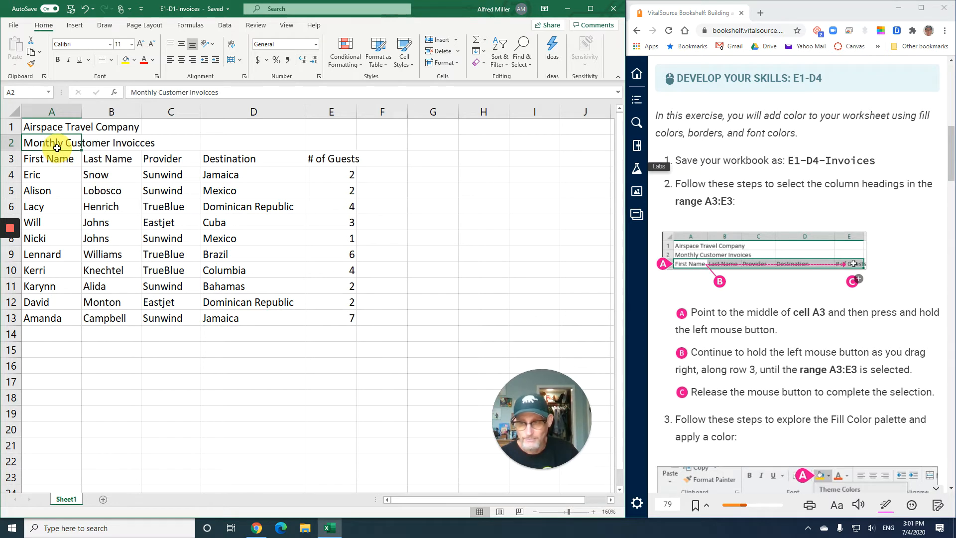
left_click(209, 93)
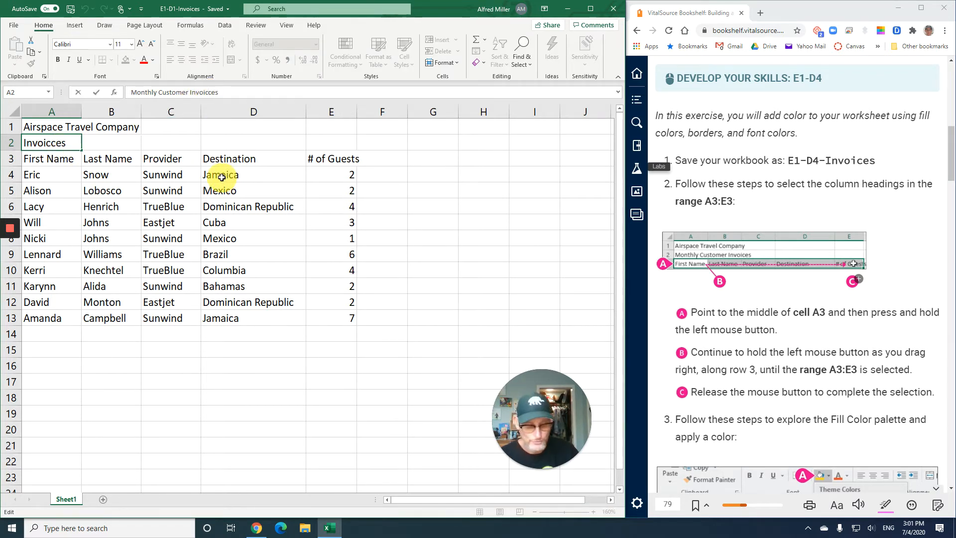
key("BackSpace")
key("Return")
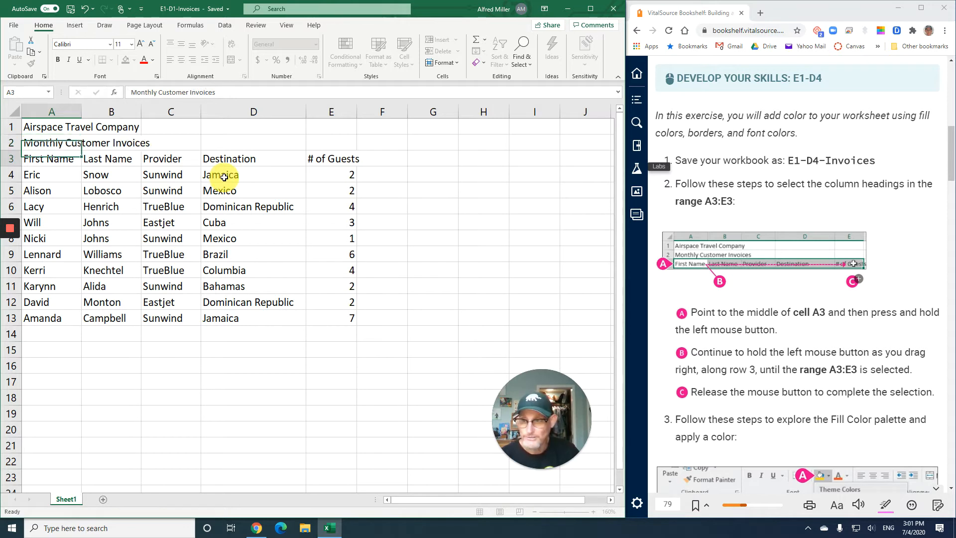
double_click(41, 143)
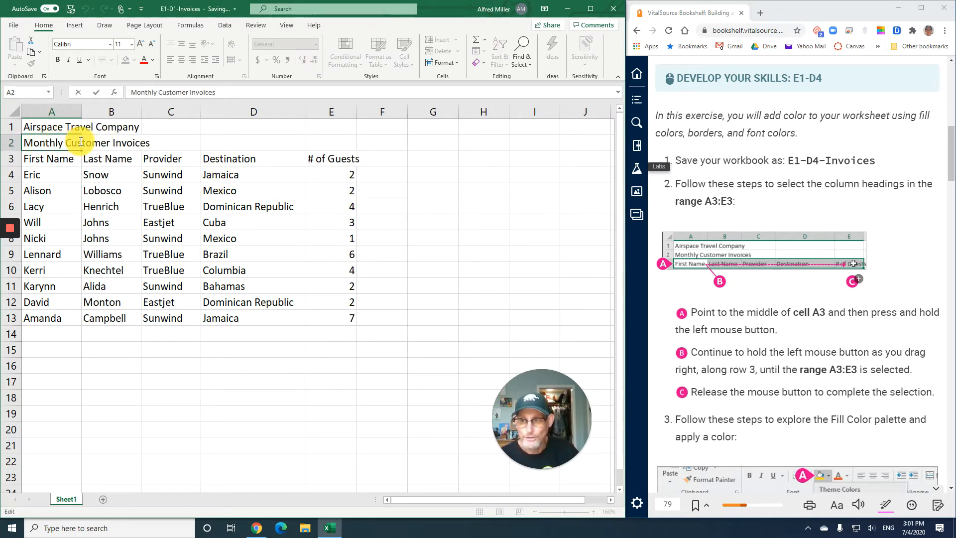
left_click(48, 159)
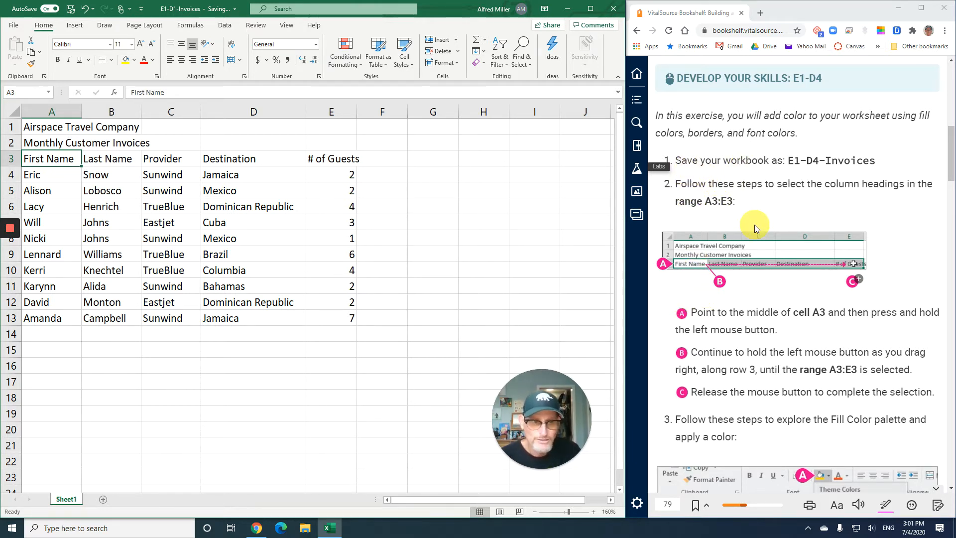
Following the E1-D4 instructions, fill the column headings in A3:E3 with Blue, Accent 1, Darker 25%
scroll(753, 225, "down", 1)
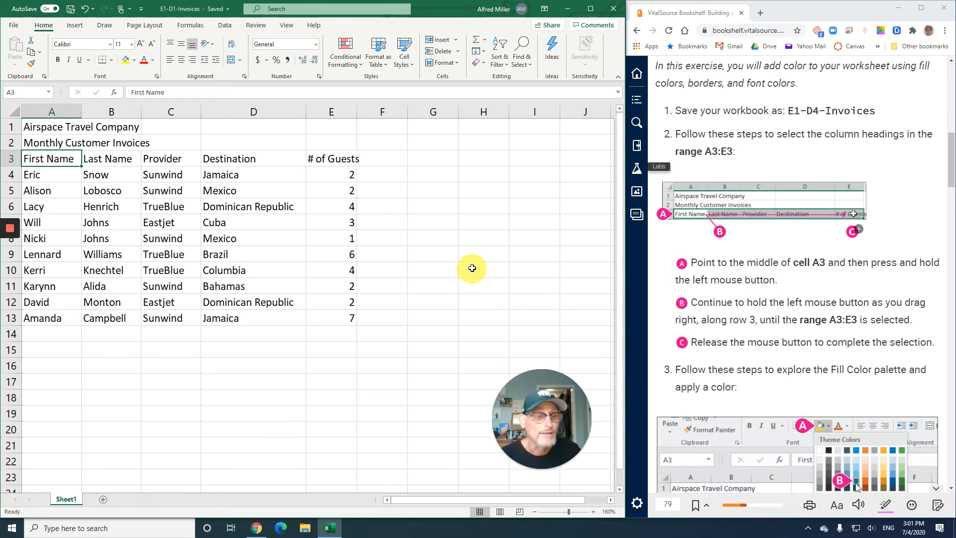
left_click_drag(55, 157, 324, 160)
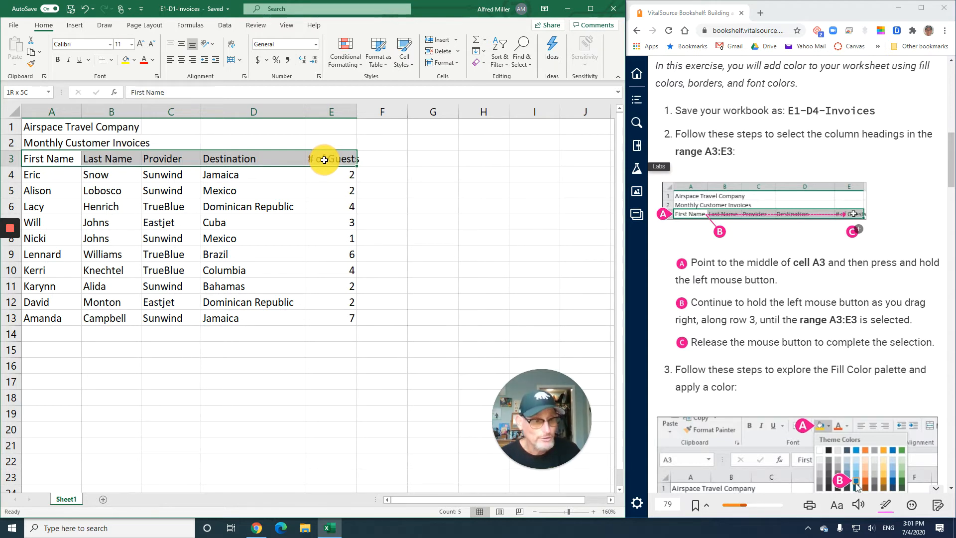
left_click_drag(324, 159, 324, 160)
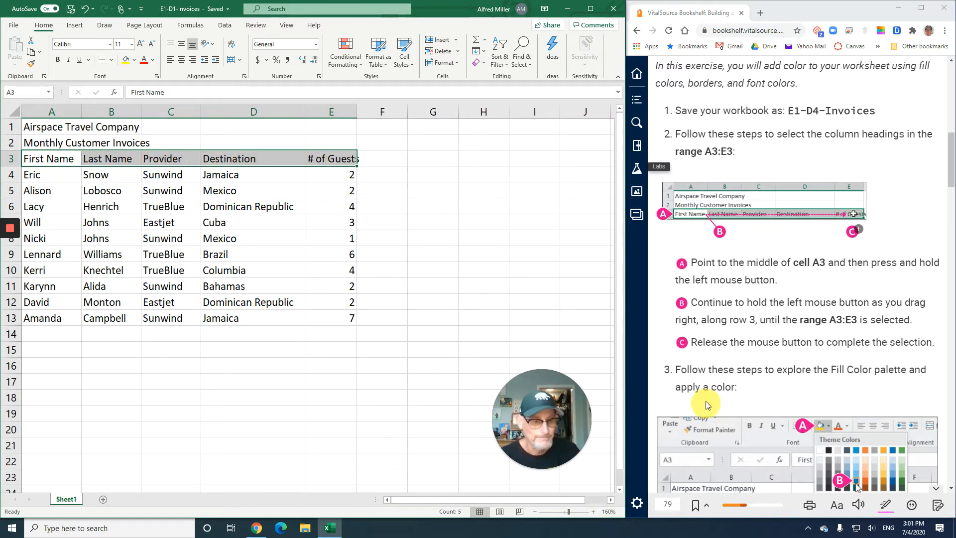
scroll(708, 336, "down", 5)
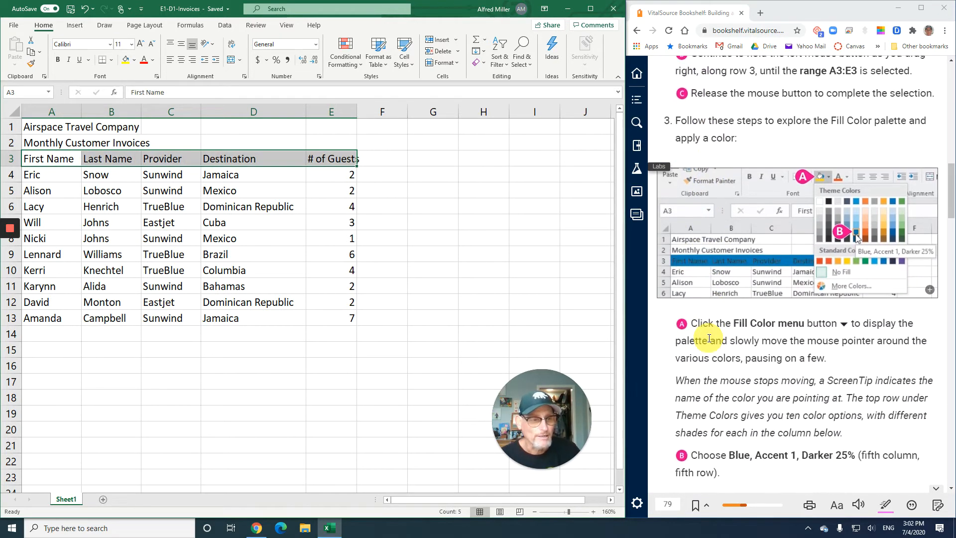
scroll(709, 338, "down", 1)
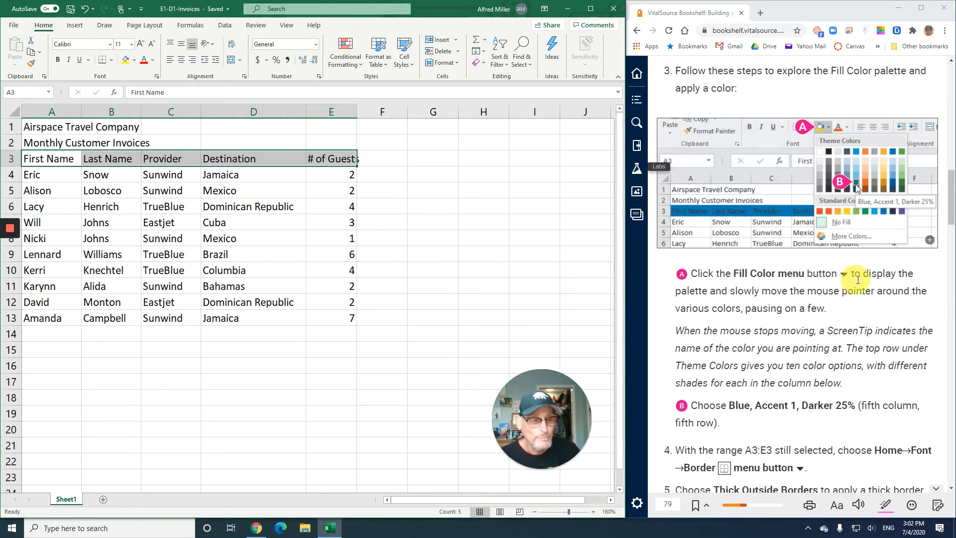
left_click(135, 61)
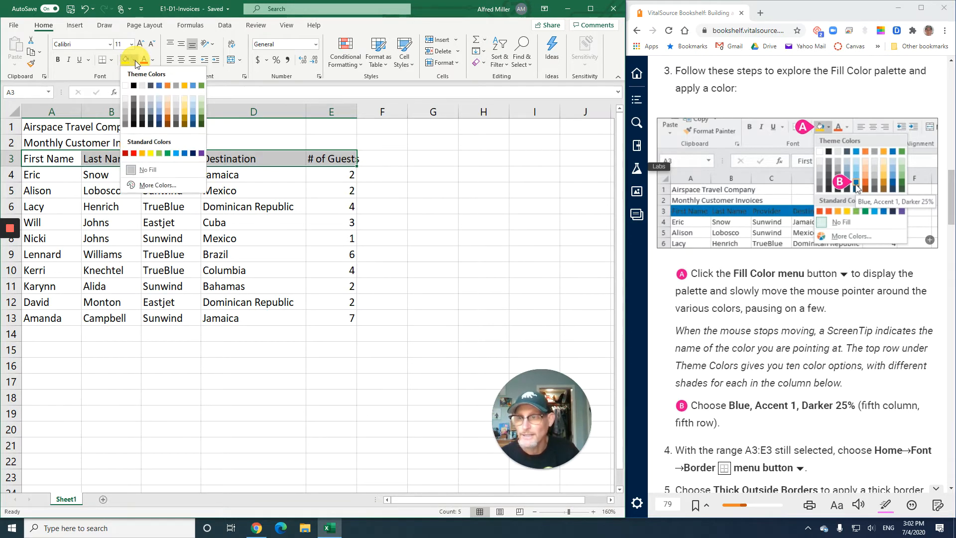
left_click(160, 121)
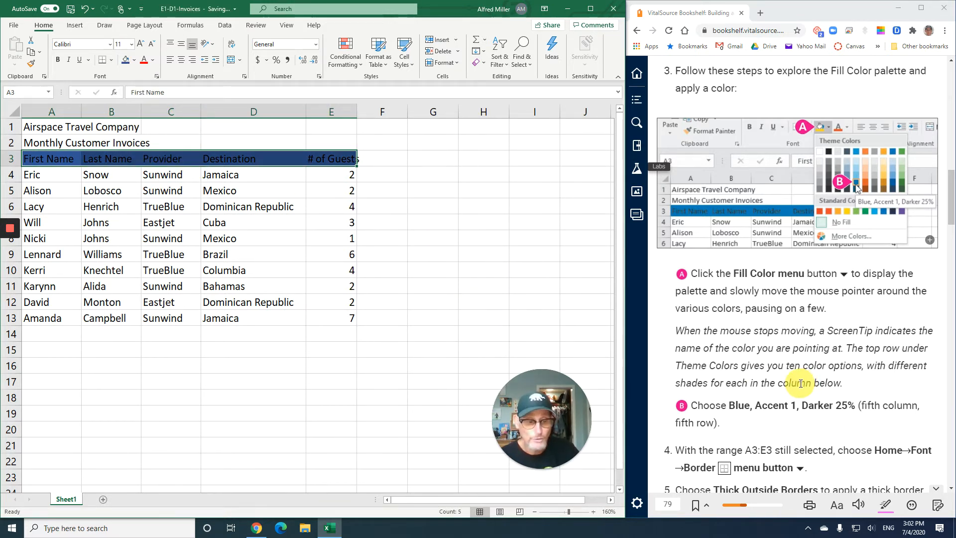
Apply Thick Outside Borders around the heading range A3:E3
scroll(800, 384, "down", 4)
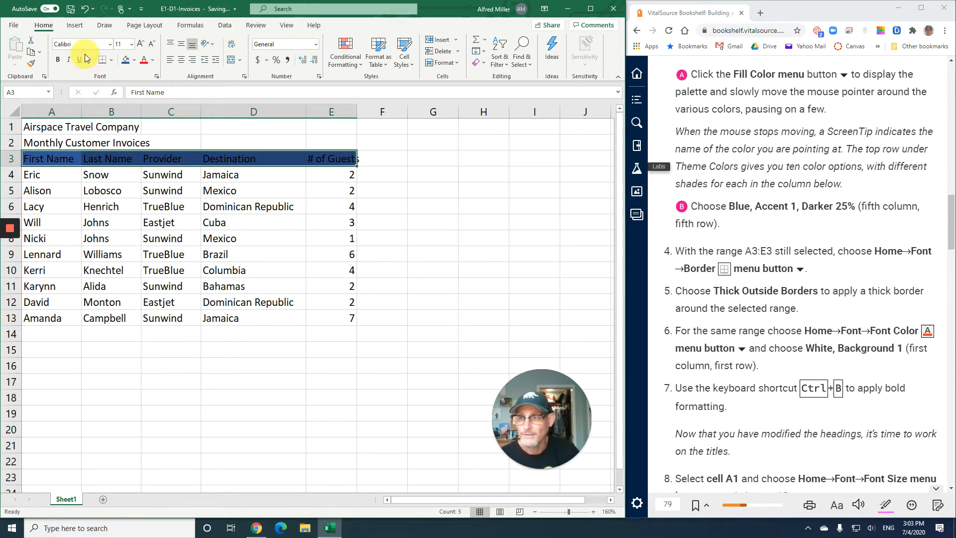
left_click(113, 60)
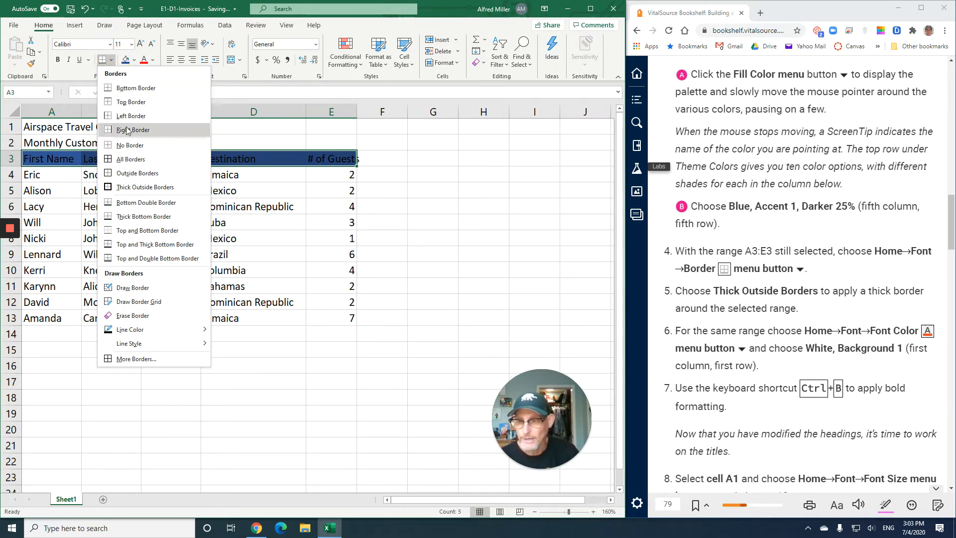
left_click(146, 188)
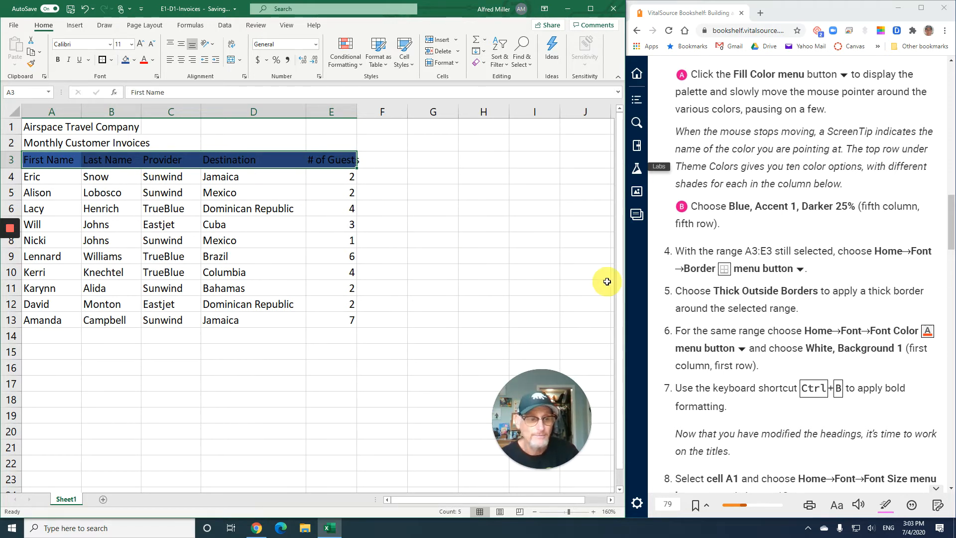
Change the font color of the A3:E3 headings to White, Background 1 and make them bold
scroll(707, 324, "down", 2)
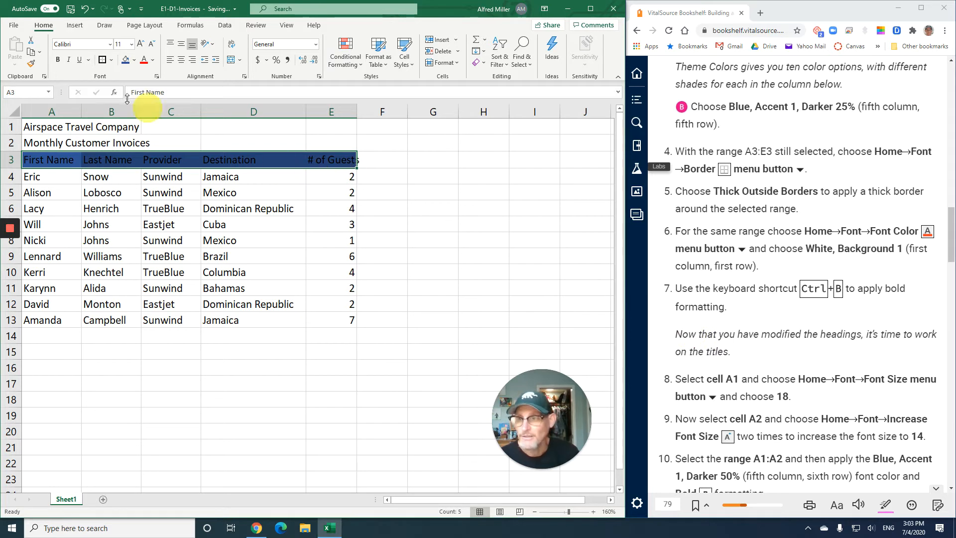
left_click(154, 62)
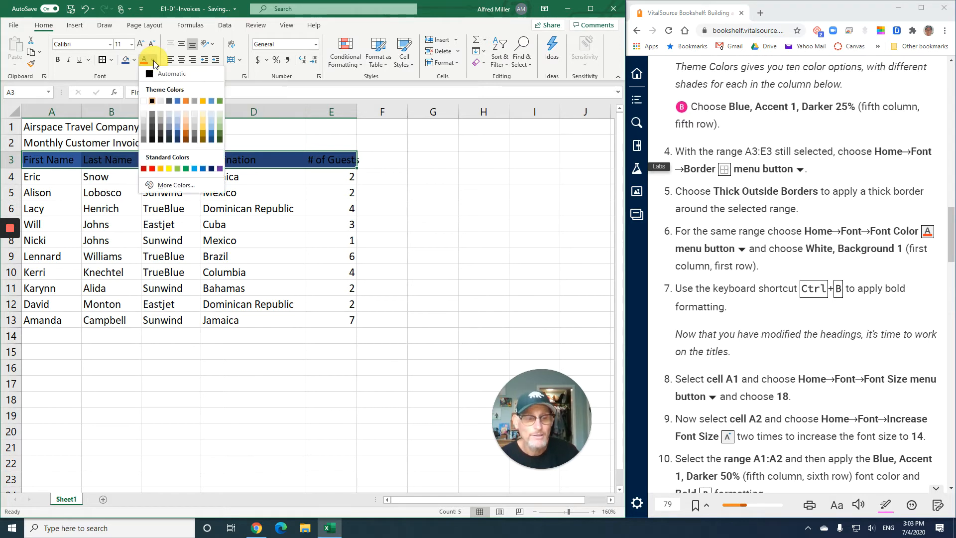
left_click(144, 102)
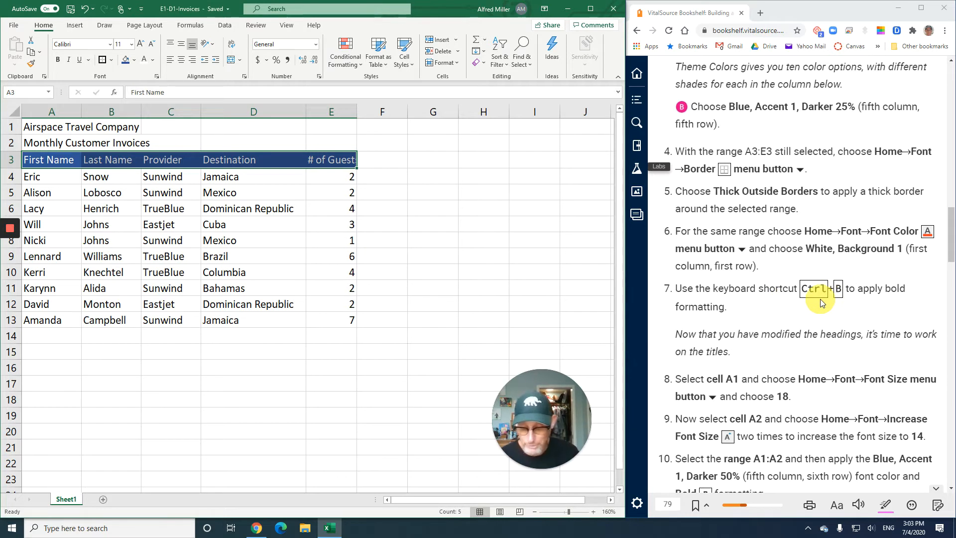
key("ctrl+b")
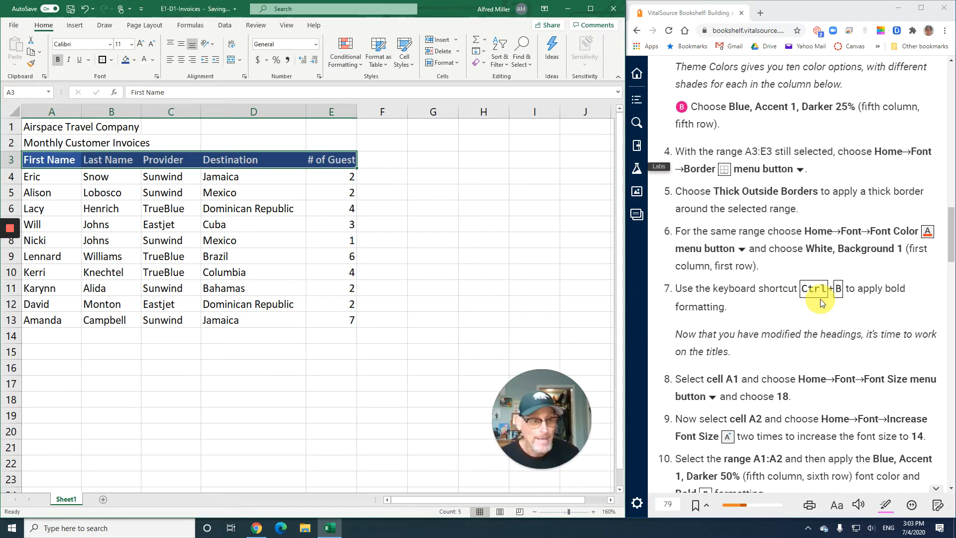
Set the title in cell A1 to font size 18 and increase the subtitle in A2 to size 14
scroll(797, 313, "down", 3)
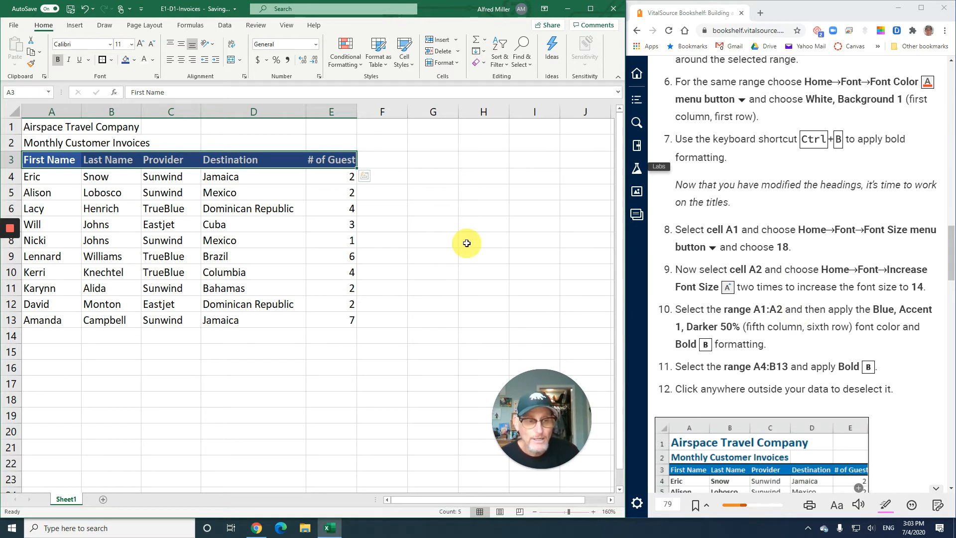
left_click(42, 129)
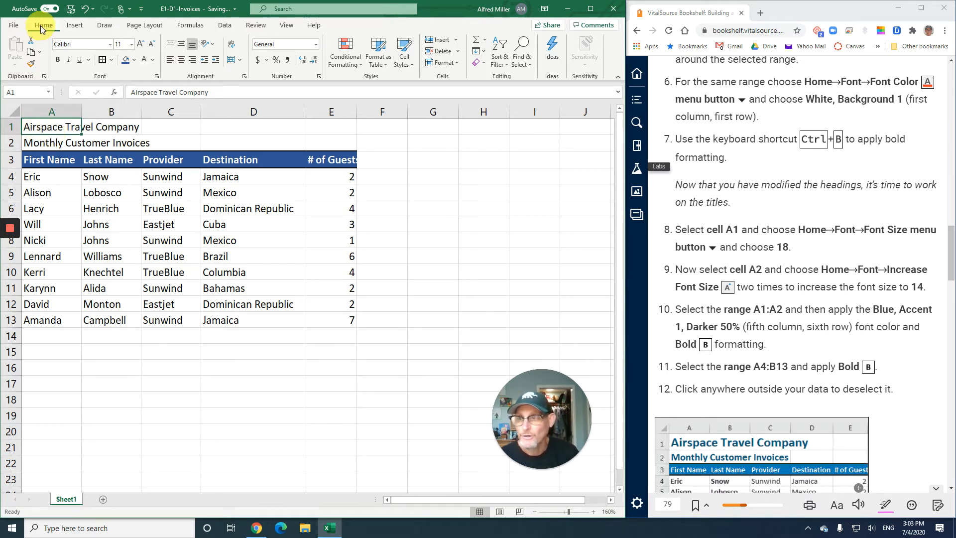
left_click(133, 45)
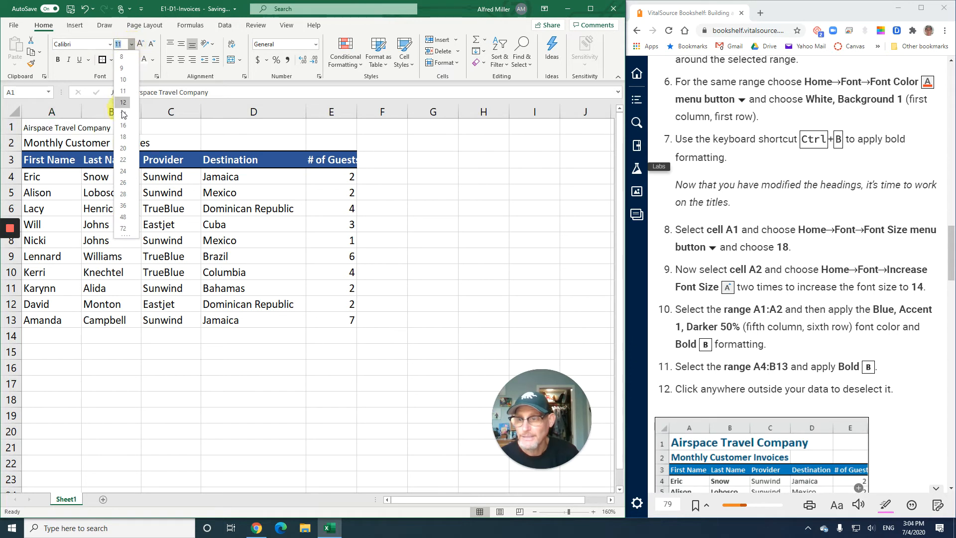
left_click(124, 138)
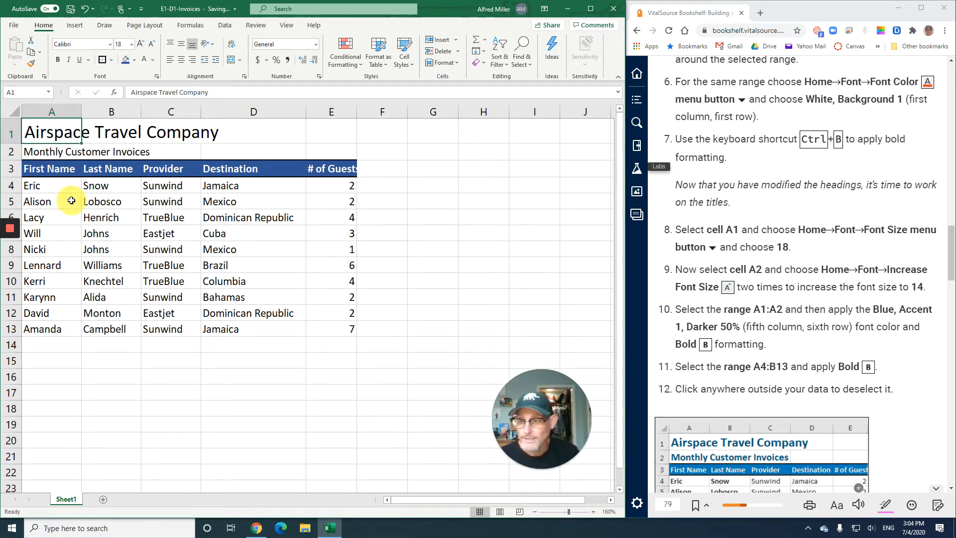
left_click(48, 147)
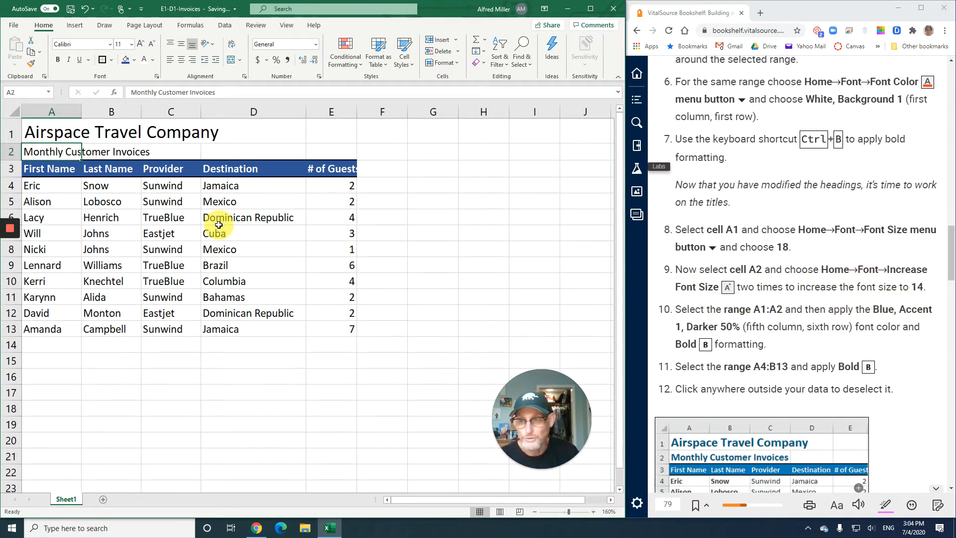
left_click(142, 44)
left_click(142, 44)
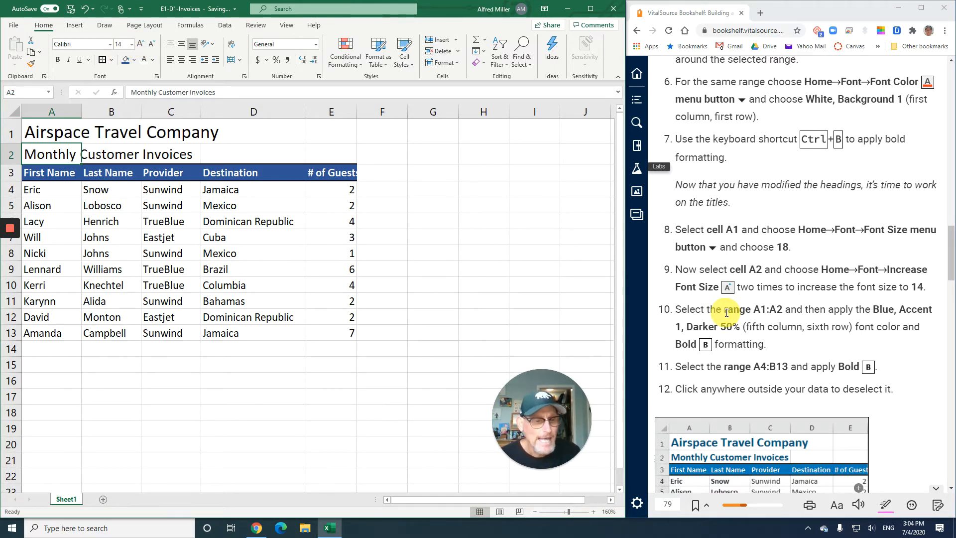
Apply the Blue, Accent 1, Darker 50% font color and bold formatting to the titles in A1:A2
scroll(727, 312, "down", 1)
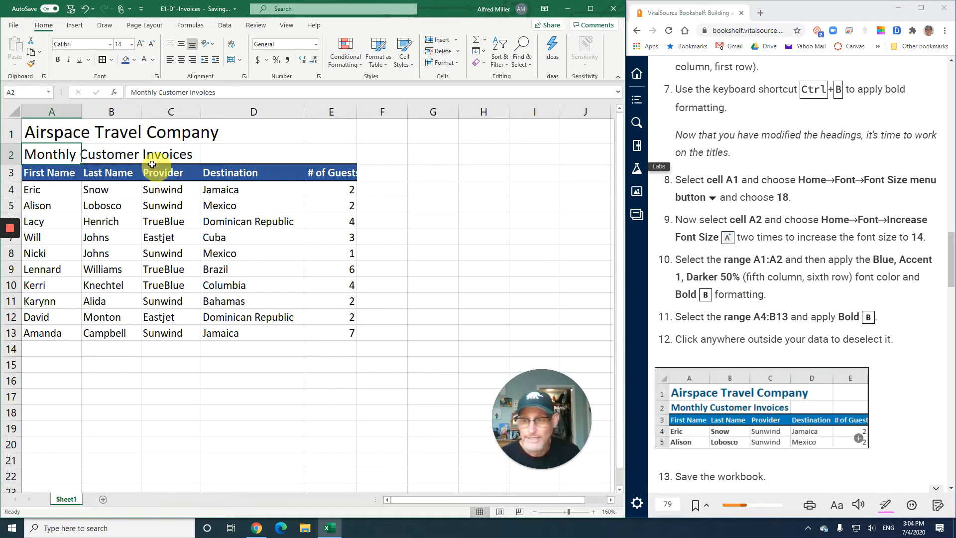
left_click_drag(44, 125, 39, 155)
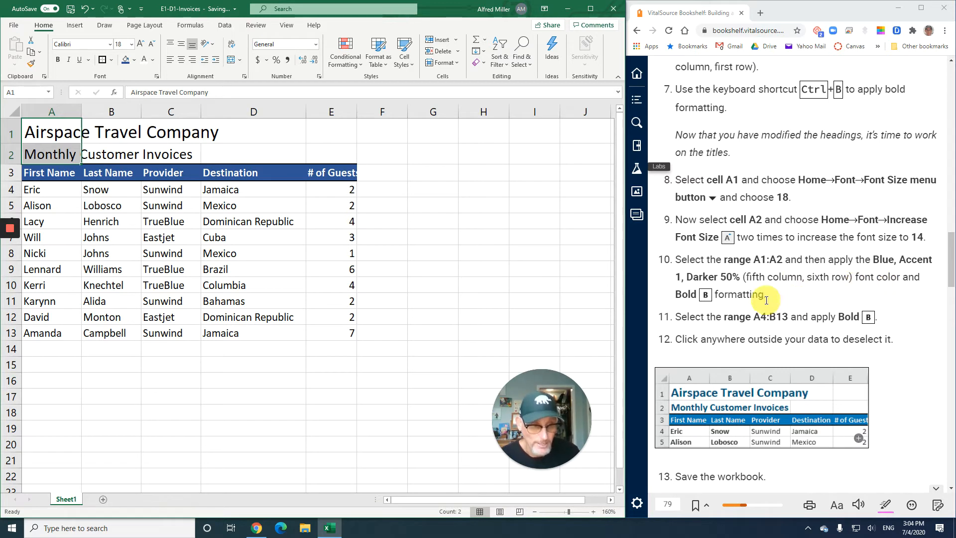
left_click(154, 61)
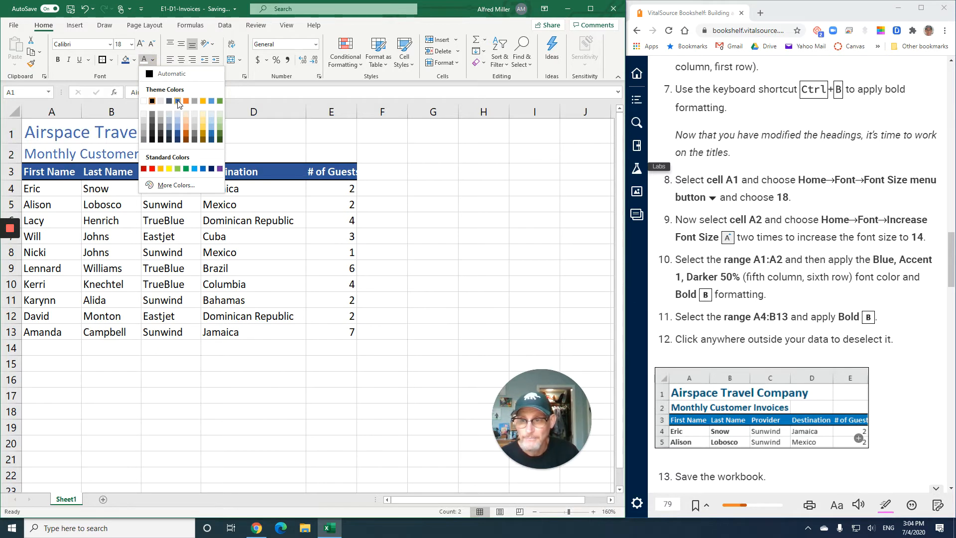
left_click(178, 142)
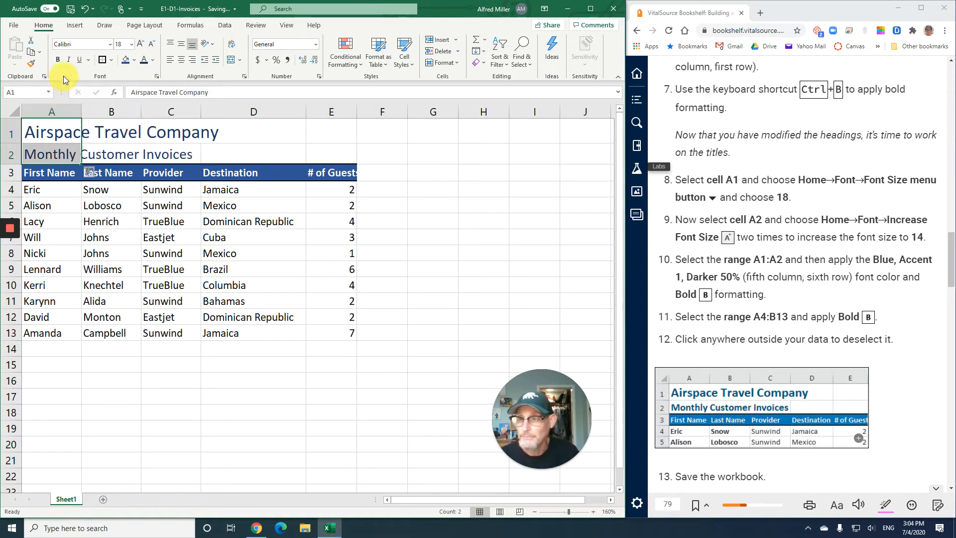
left_click(58, 62)
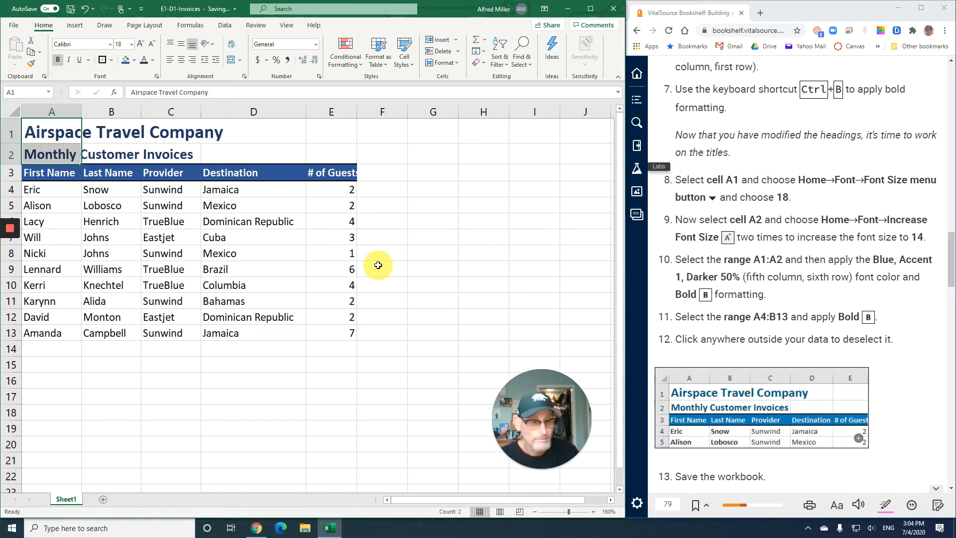
Check the remaining E1-D4 instructions and deselect the titles by selecting empty cell G10 outside the data
scroll(747, 287, "down", 1)
scroll(748, 286, "down", 1)
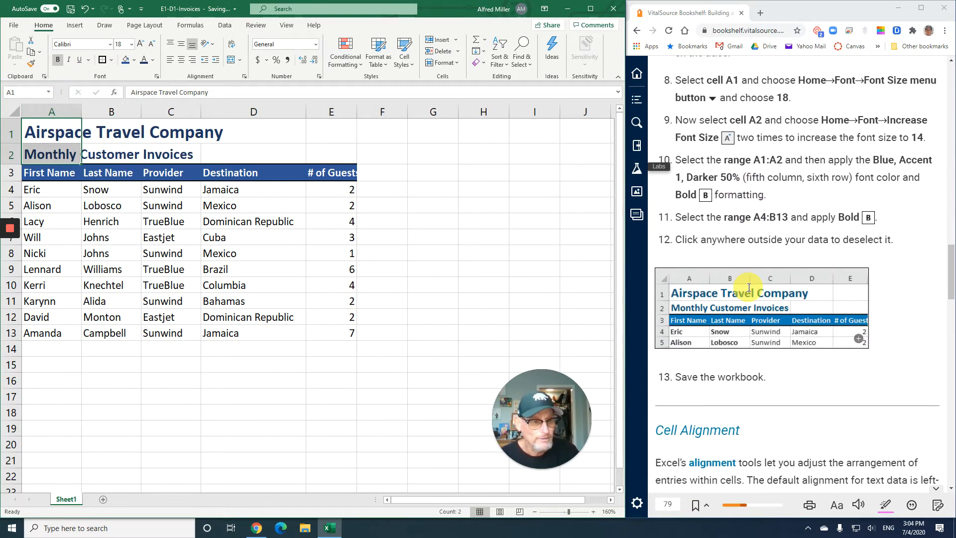
scroll(682, 296, "down", 1)
scroll(696, 293, "down", 1)
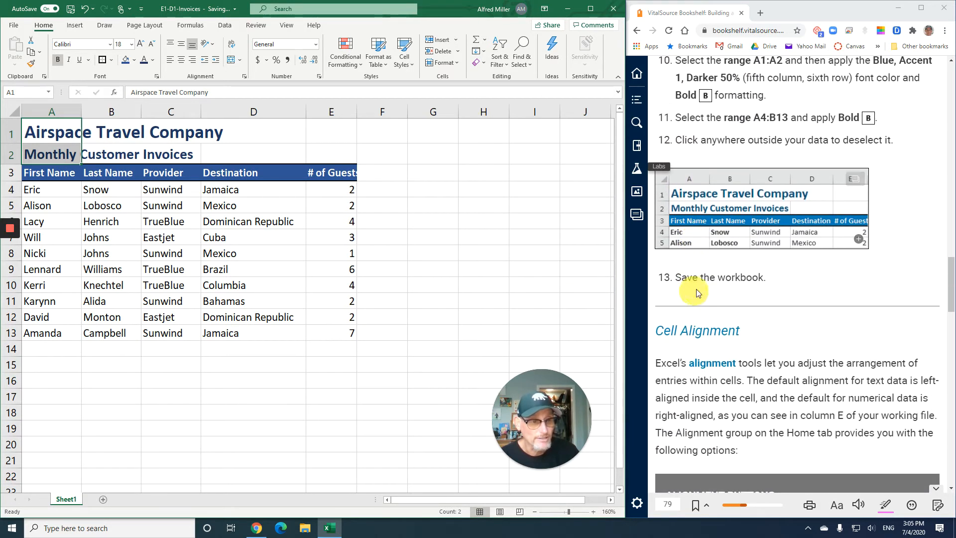
left_click(428, 285)
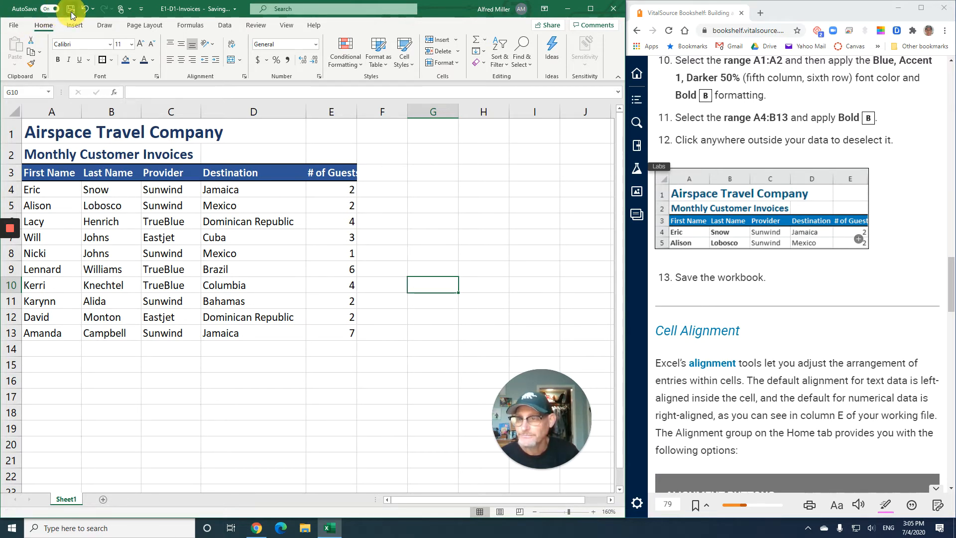
Read the textbook's Cell Alignment section, covering the alignment buttons table and the Merge & Center explanation
scroll(709, 301, "down", 2)
scroll(709, 302, "down", 4)
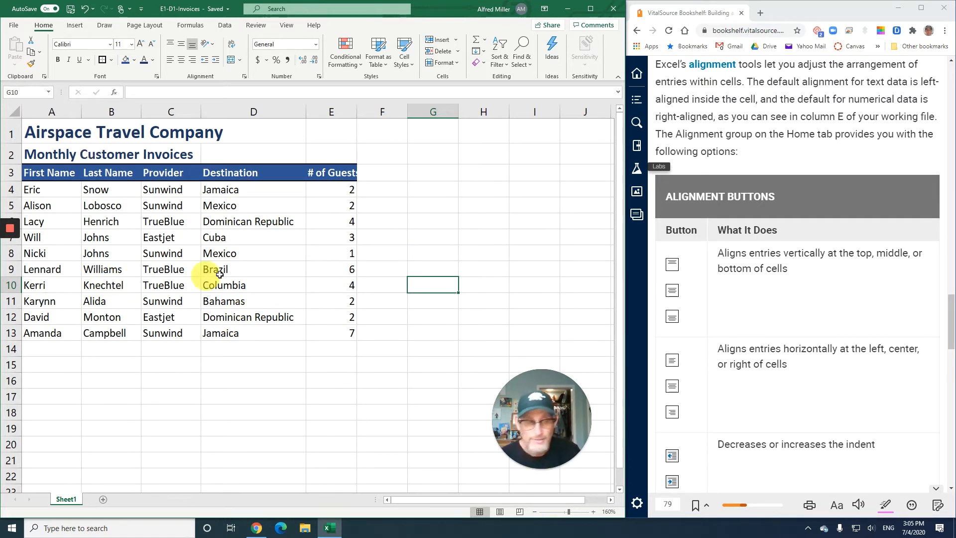
scroll(756, 270, "down", 1)
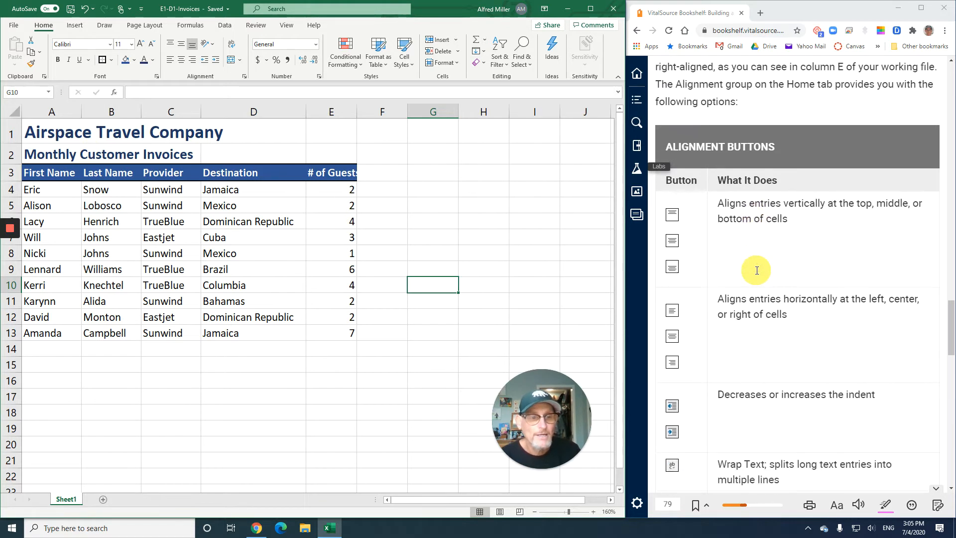
scroll(756, 270, "down", 1)
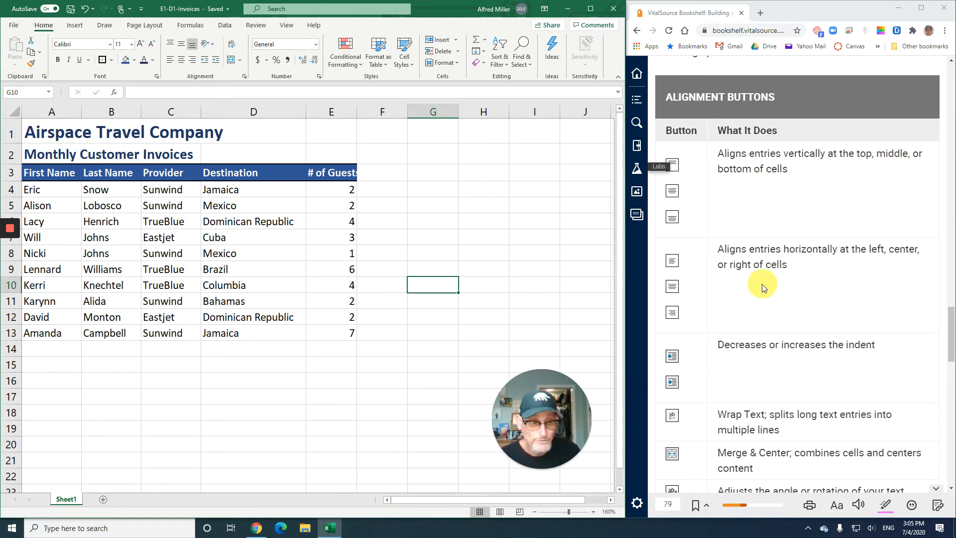
scroll(764, 286, "down", 1)
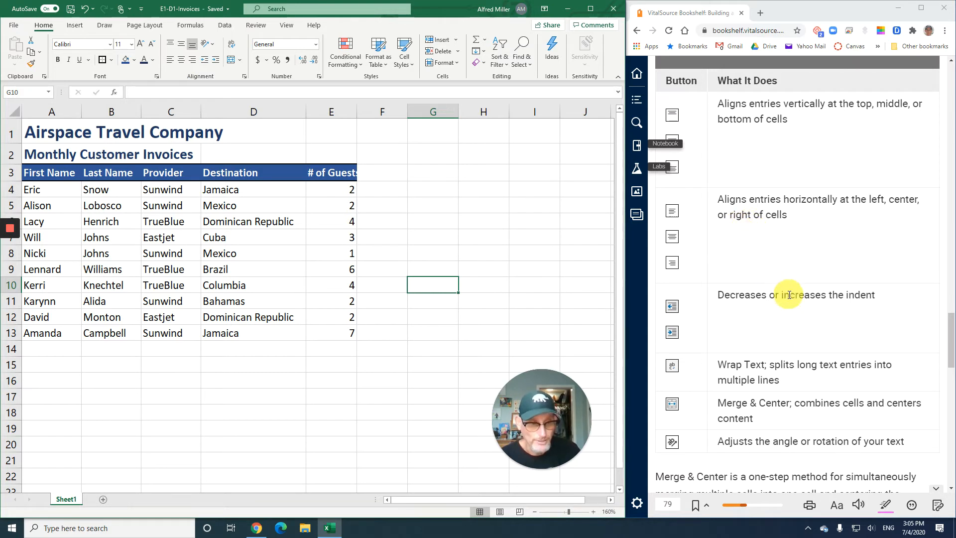
scroll(790, 294, "down", 2)
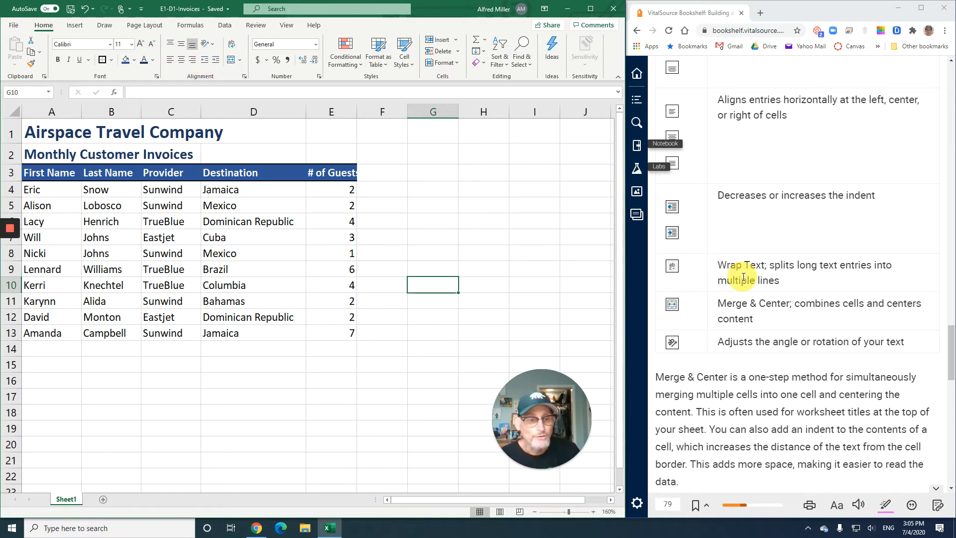
scroll(743, 278, "down", 1)
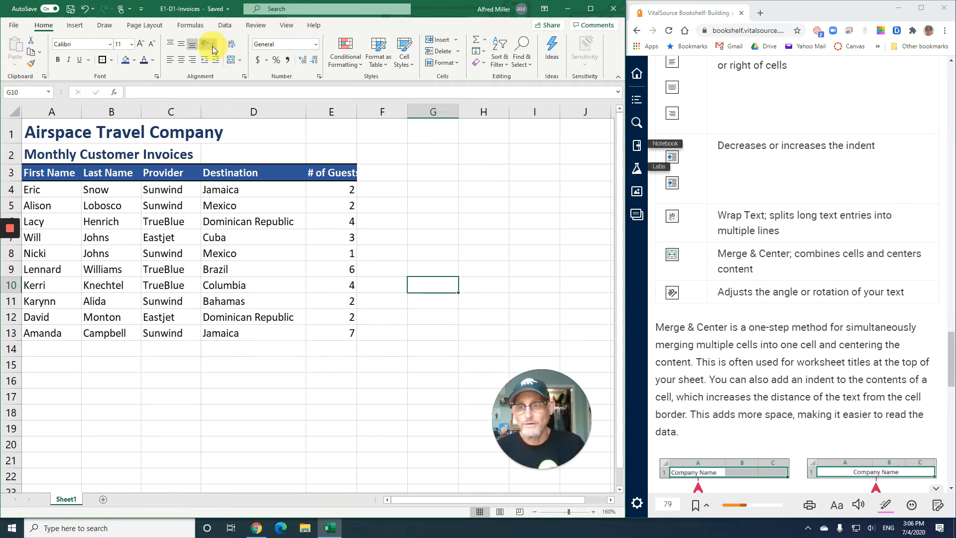
scroll(726, 279, "down", 2)
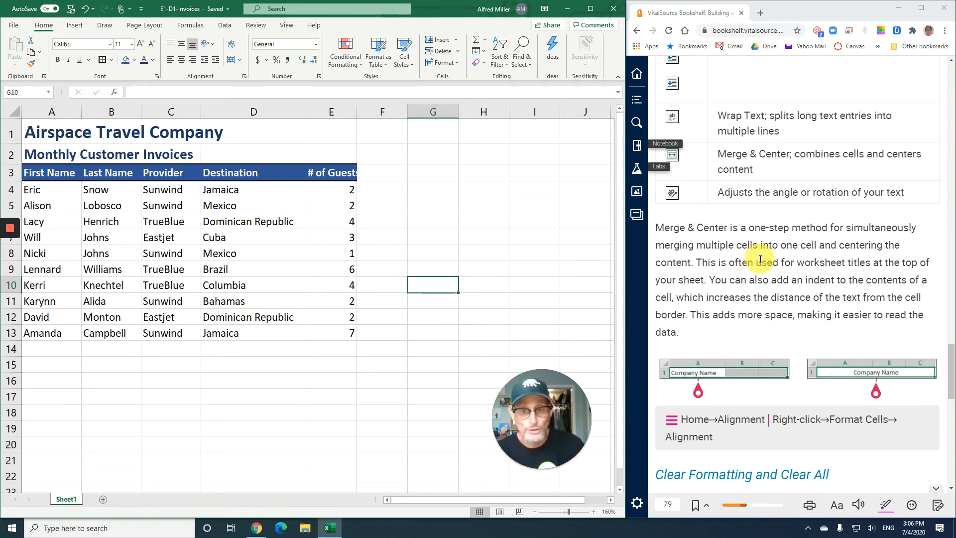
scroll(760, 259, "down", 4)
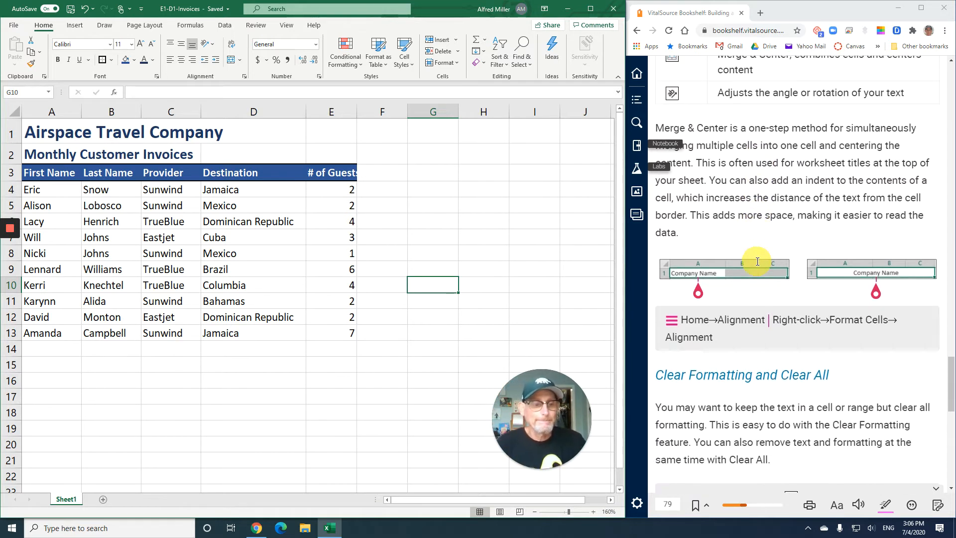
Read the textbook's Clear Formatting and Clear All section and the instructions for exercise E1-D5
scroll(757, 260, "down", 1)
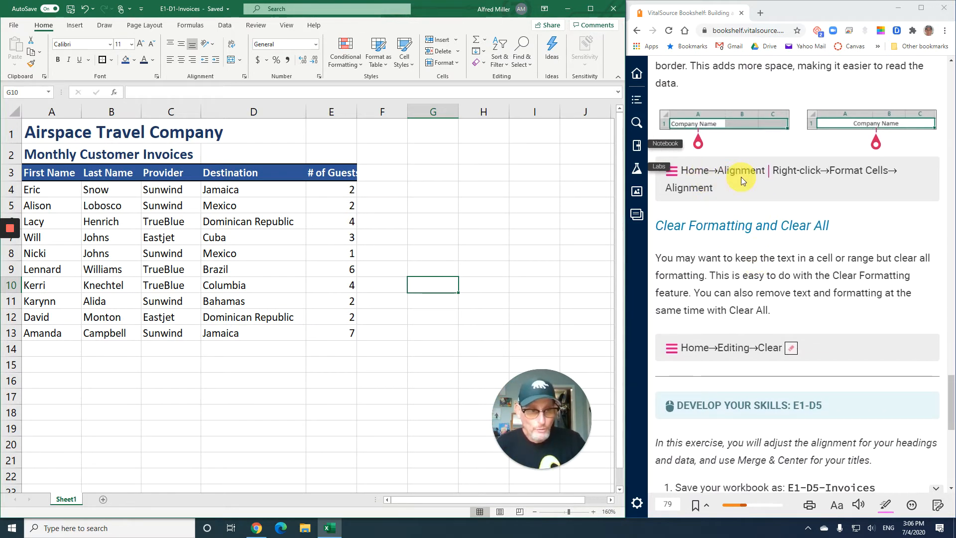
scroll(737, 271, "down", 1)
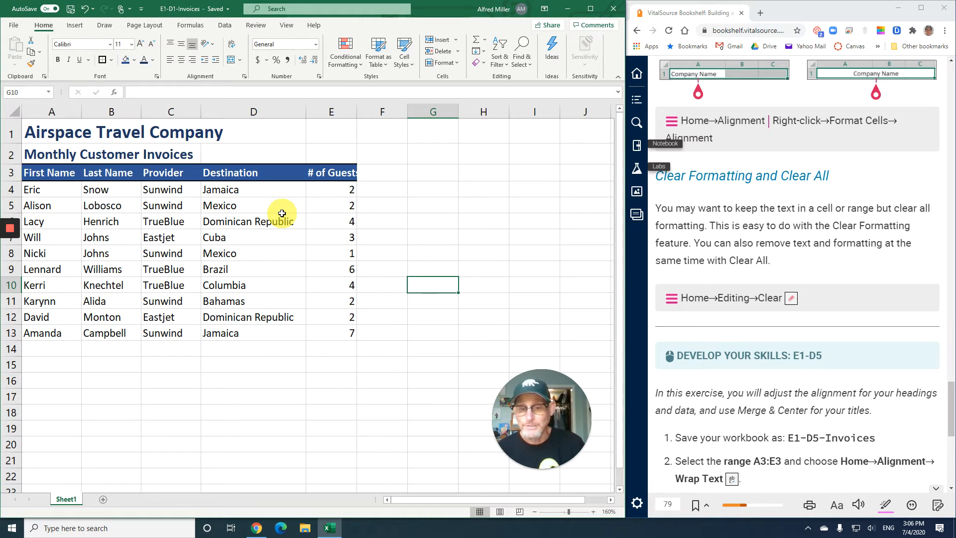
scroll(815, 341, "down", 3)
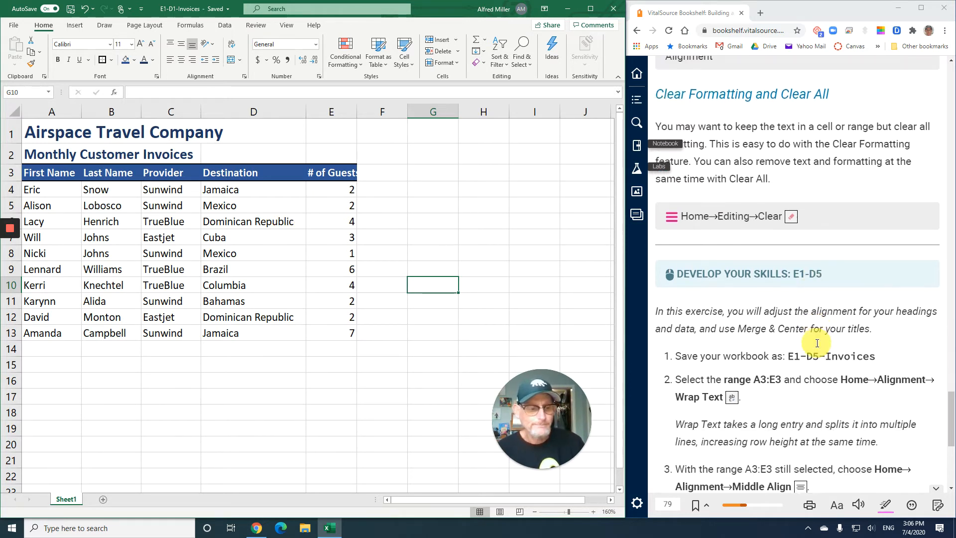
scroll(817, 343, "down", 3)
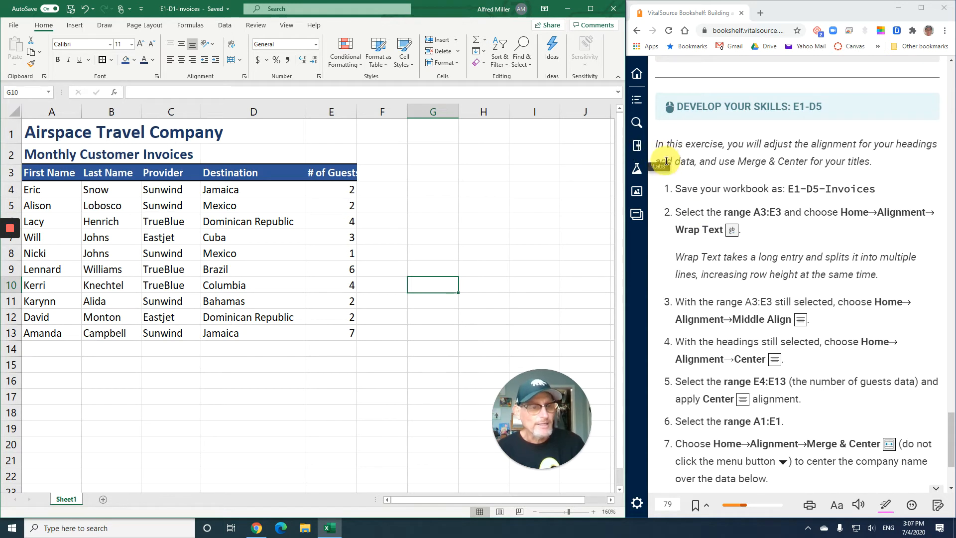
scroll(749, 237, "down", 2)
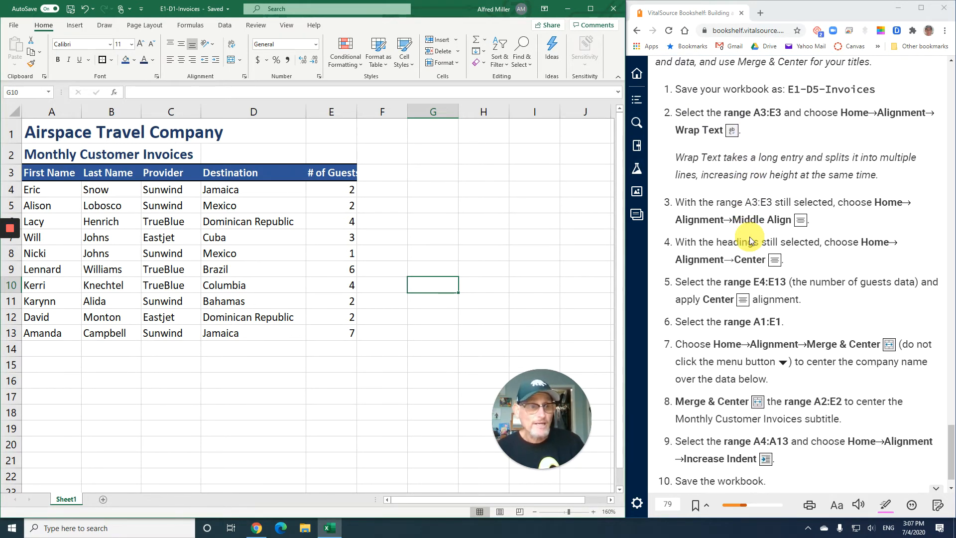
scroll(749, 237, "down", 1)
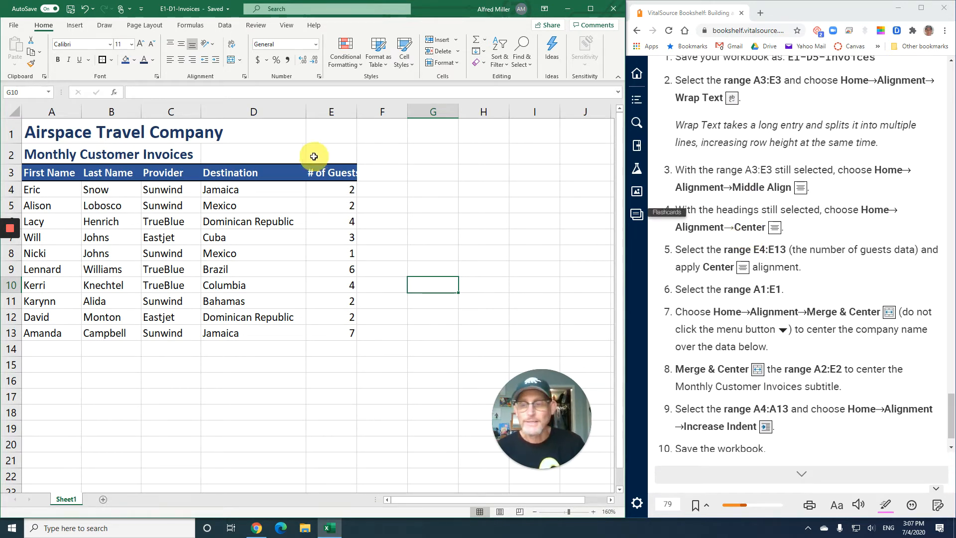
Apply Wrap Text to the headings in A3:E3 and set them to Middle Align and Center
left_click(38, 133)
left_click_drag(37, 133, 330, 132)
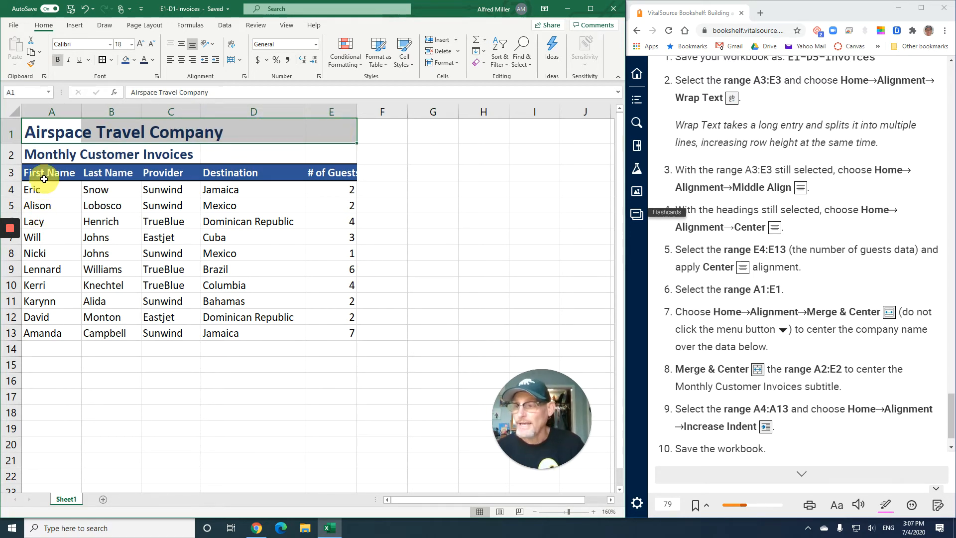
left_click_drag(38, 173, 324, 174)
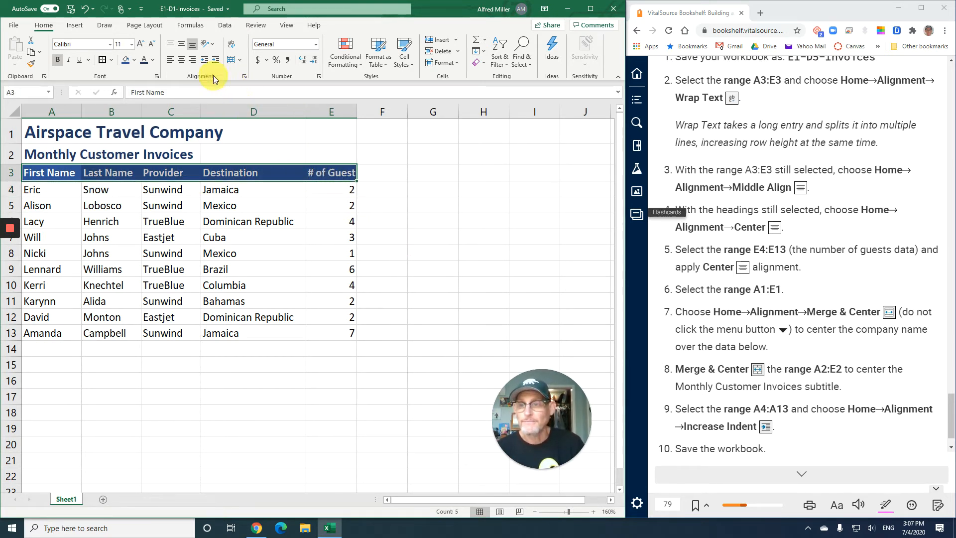
left_click(230, 46)
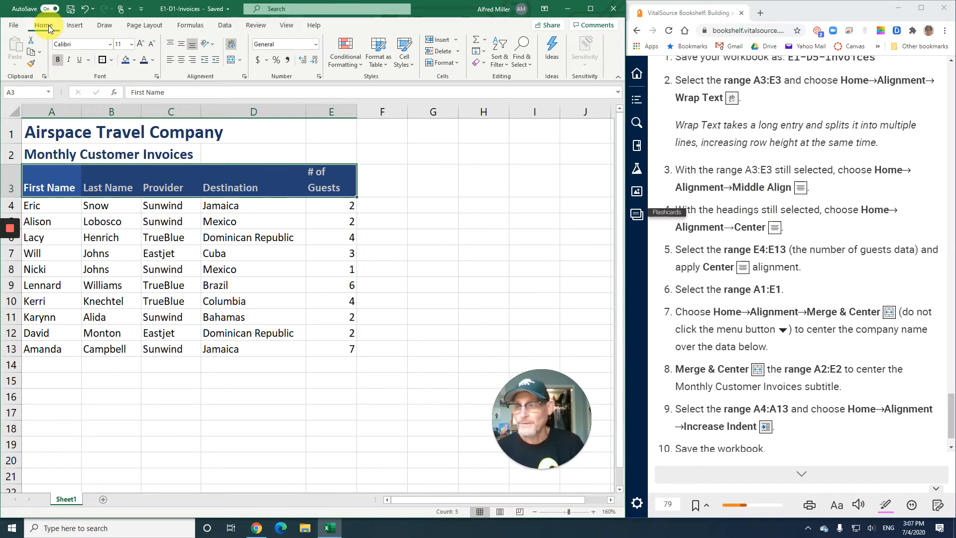
left_click(181, 48)
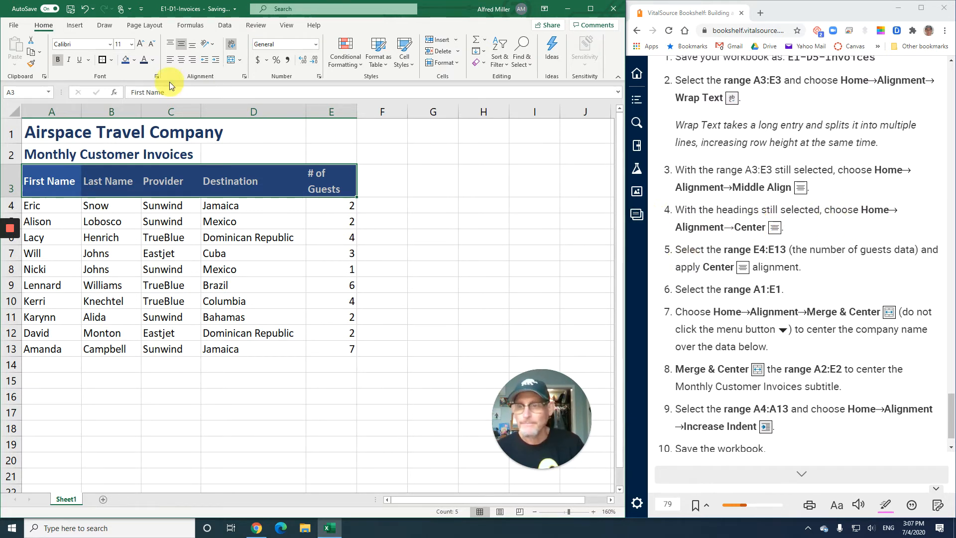
left_click(182, 60)
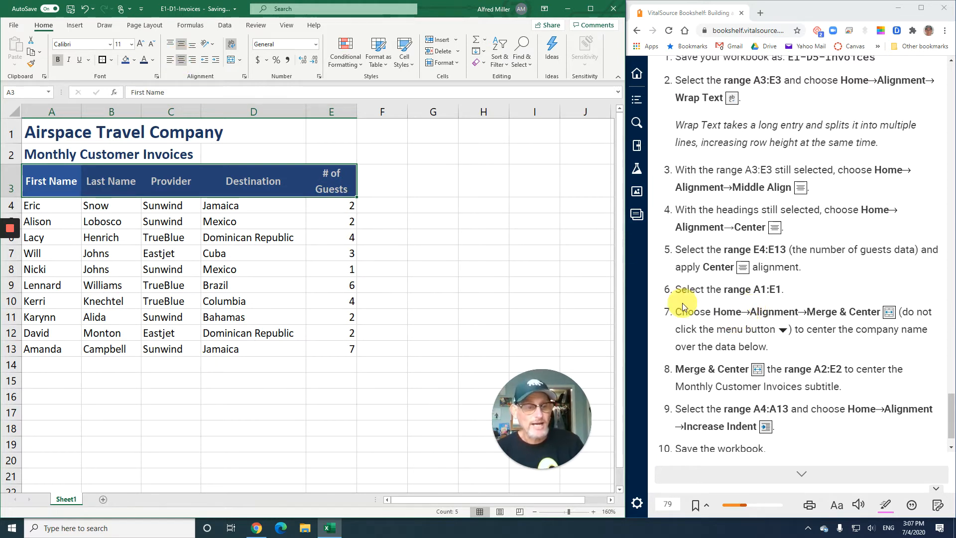
Merge & Center the company title across A1:E1 and the Monthly Customer Invoices subtitle across A2:E2
left_click_drag(48, 131, 316, 128)
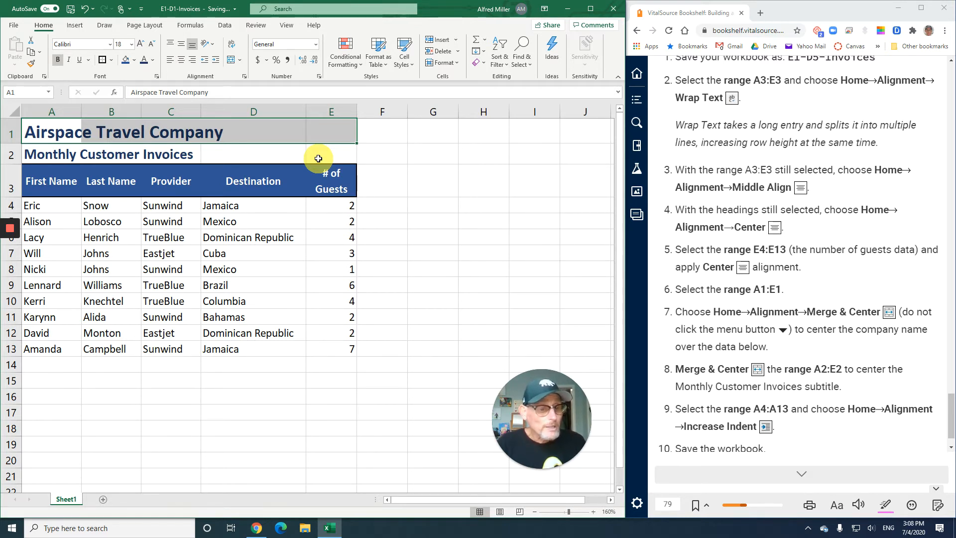
left_click(230, 60)
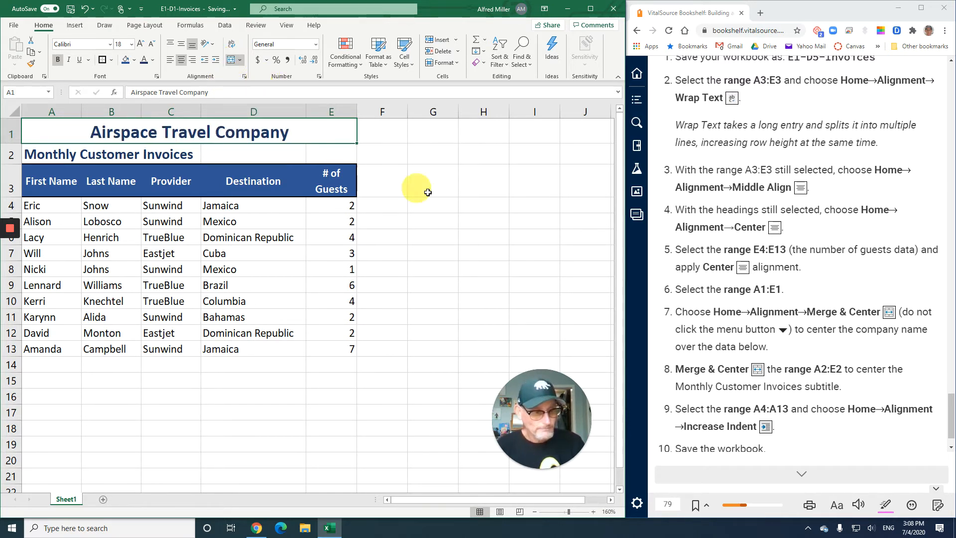
scroll(702, 324, "down", 1)
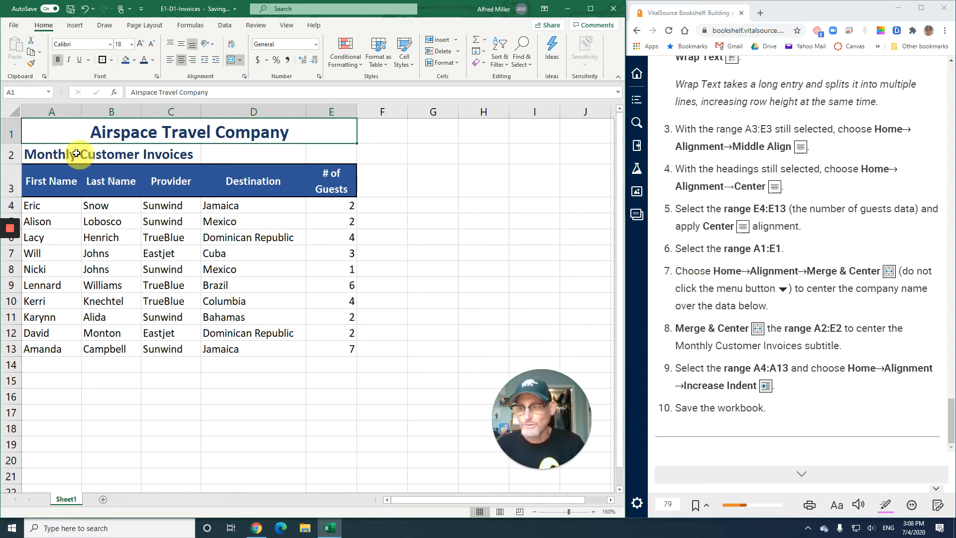
left_click_drag(61, 154, 314, 156)
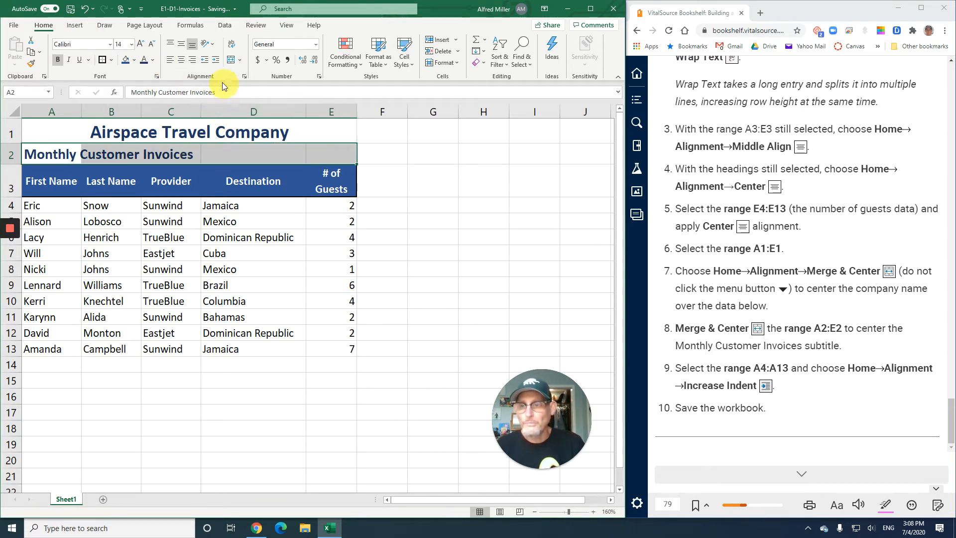
left_click(230, 60)
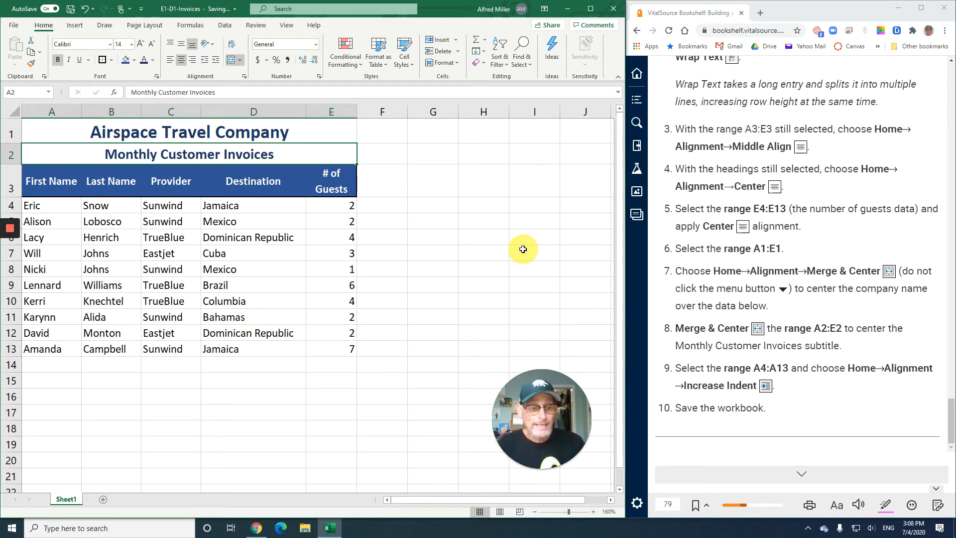
Increase the indent of the first names in A4:A13 by one level
left_click(44, 208)
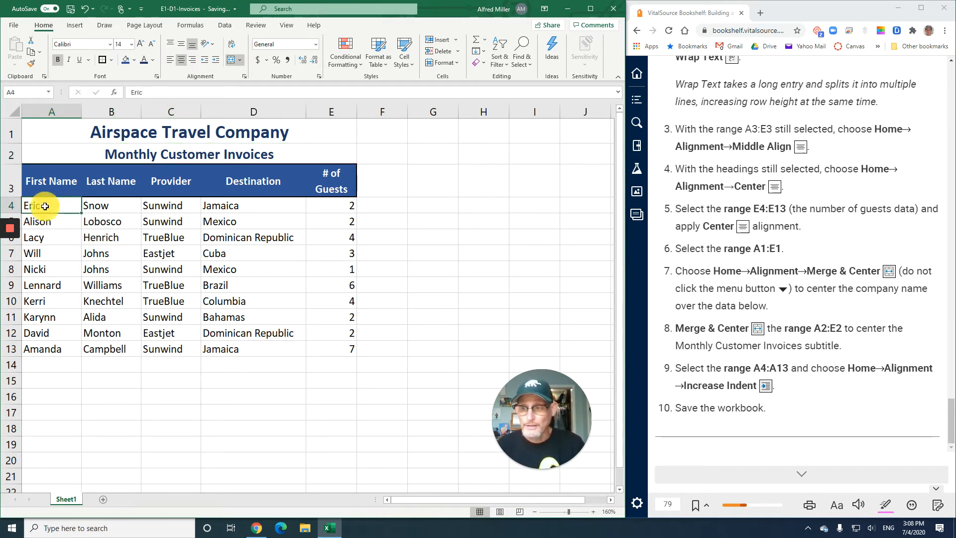
left_click_drag(46, 212, 57, 347)
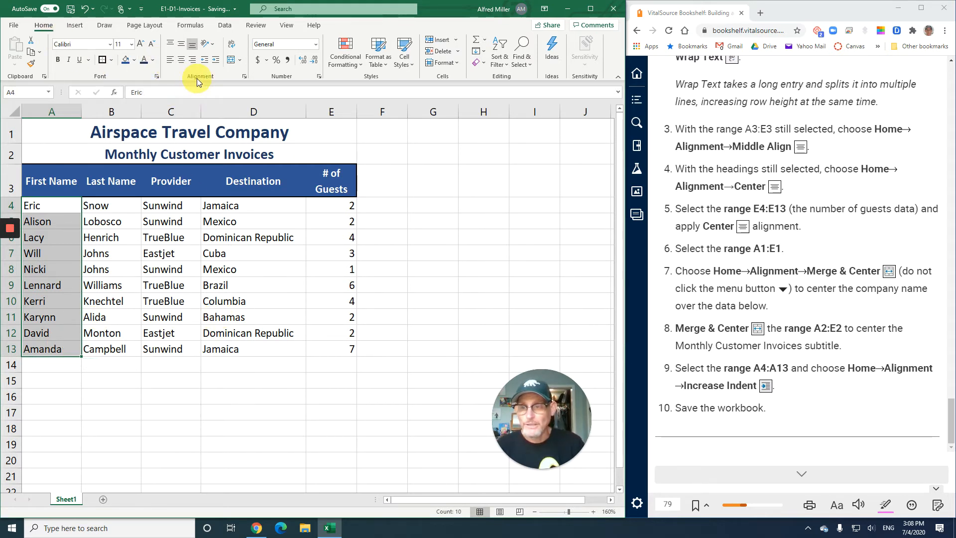
left_click(215, 59)
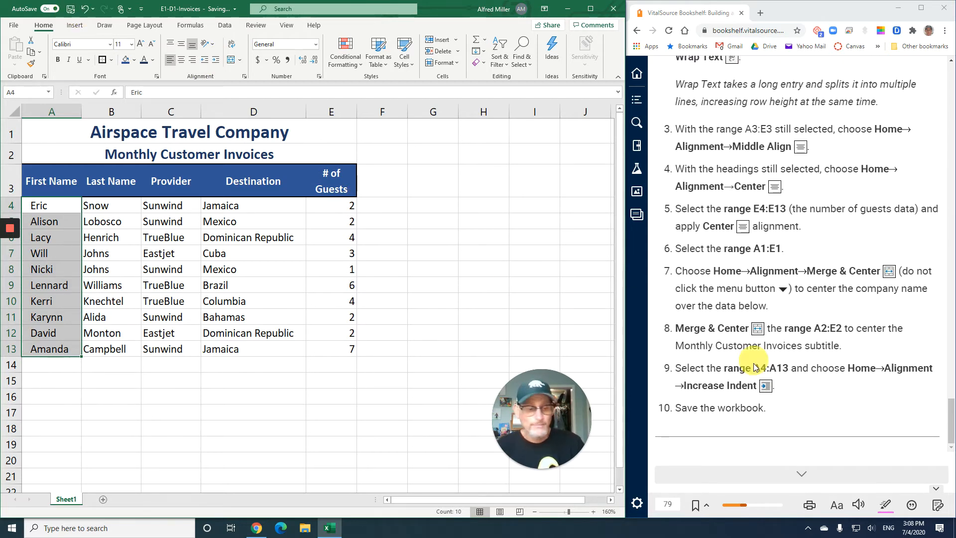
Go to the Working with Numbers and Dates section and read its number format examples and decimal places explanation
left_click(804, 473)
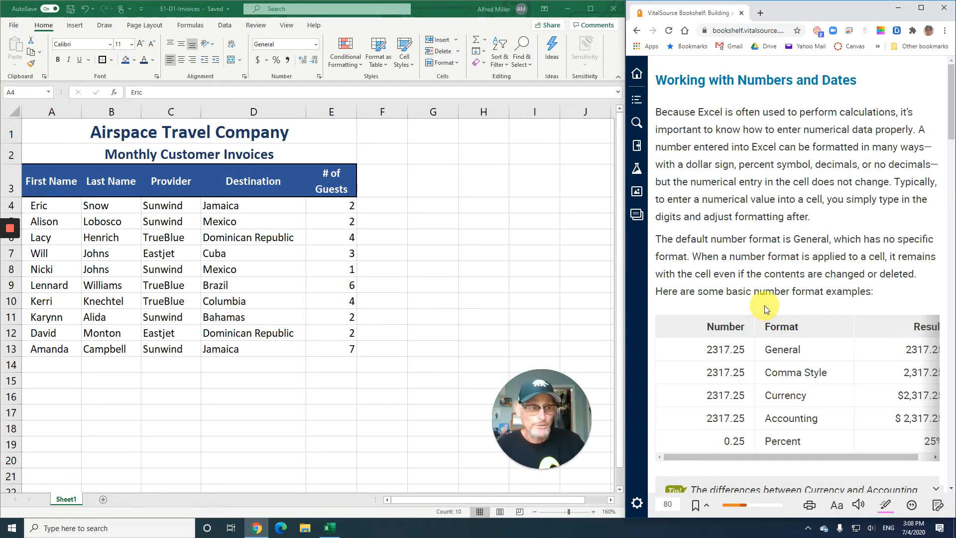
scroll(764, 303, "down", 2)
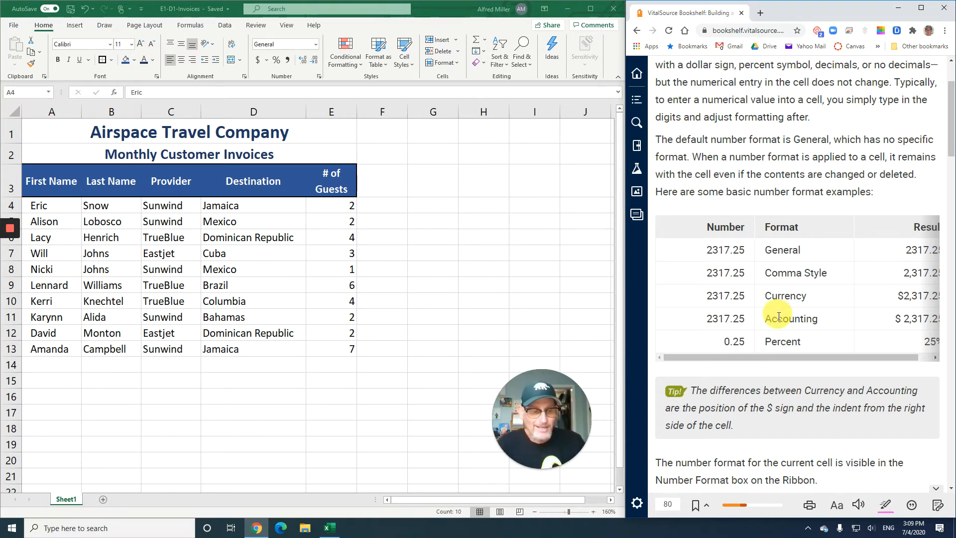
left_click_drag(794, 357, 825, 356)
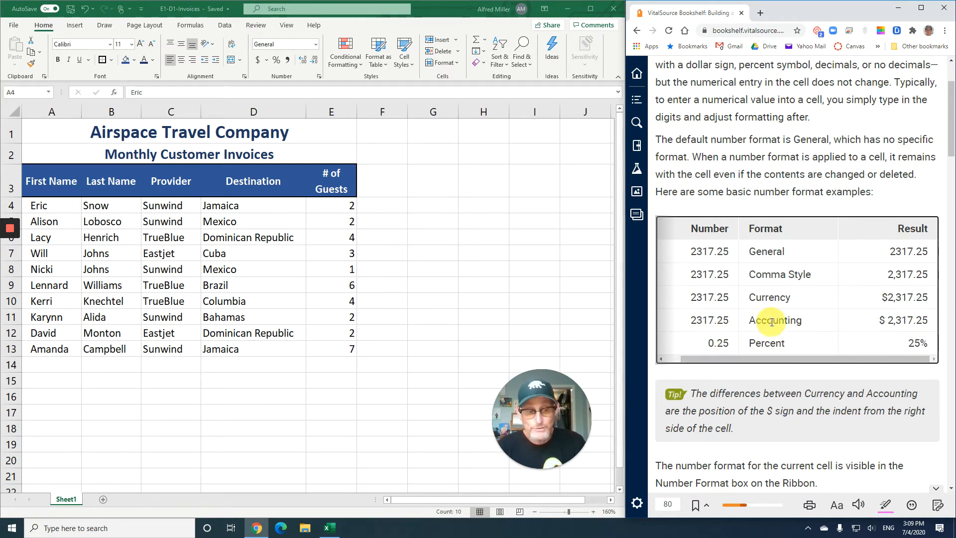
scroll(764, 317, "down", 5)
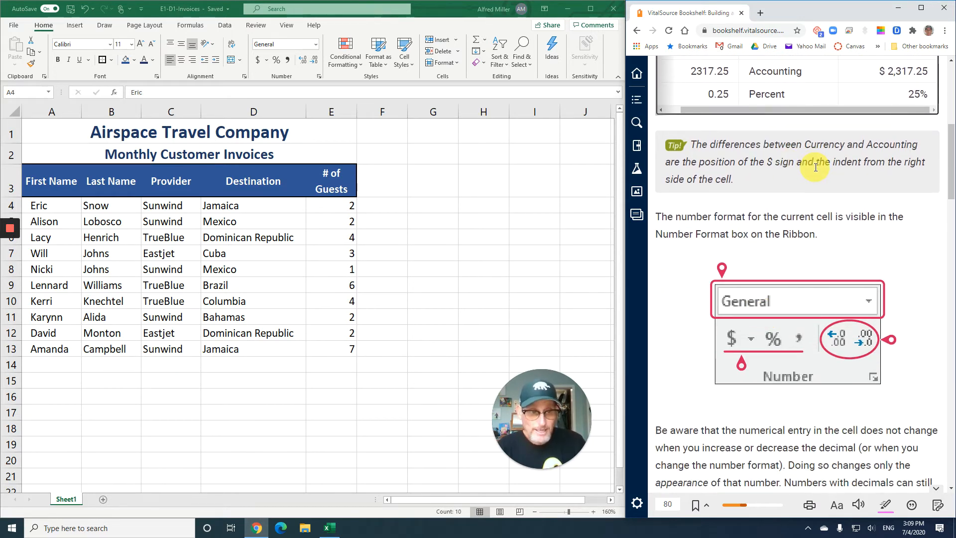
scroll(816, 168, "down", 2)
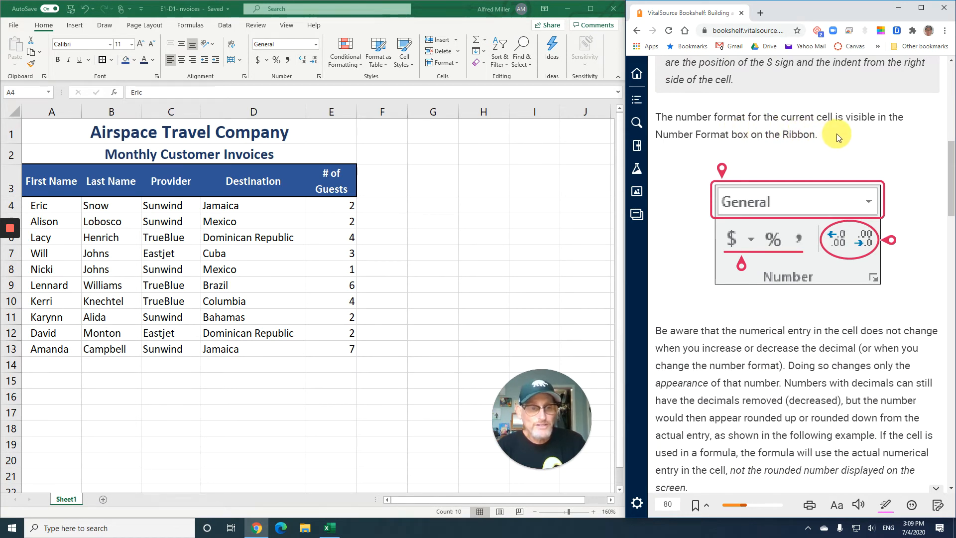
scroll(837, 134, "down", 1)
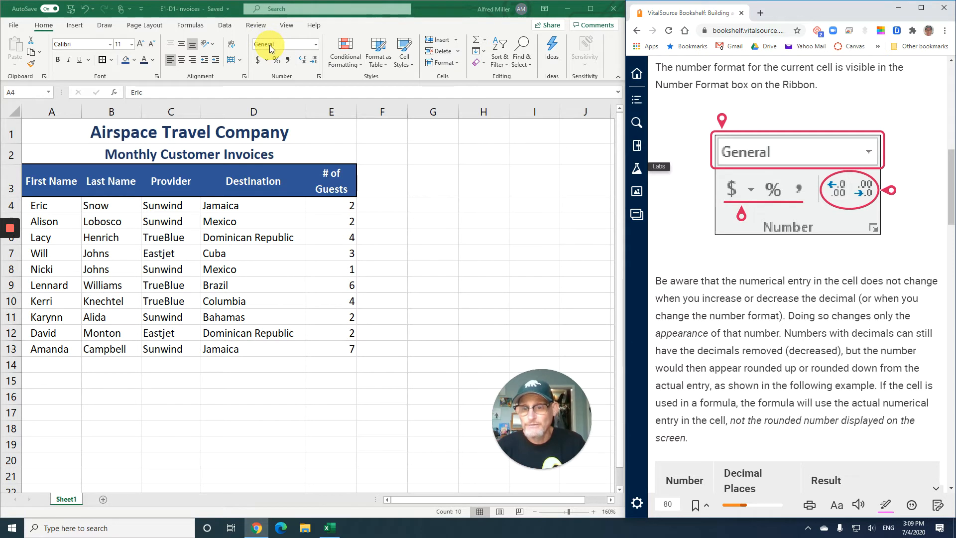
scroll(822, 279, "down", 1)
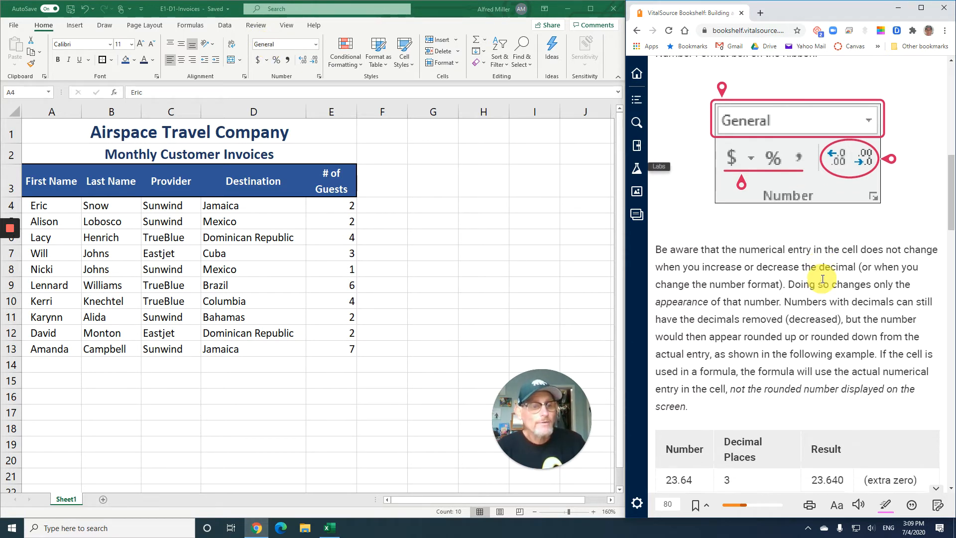
scroll(822, 278, "down", 1)
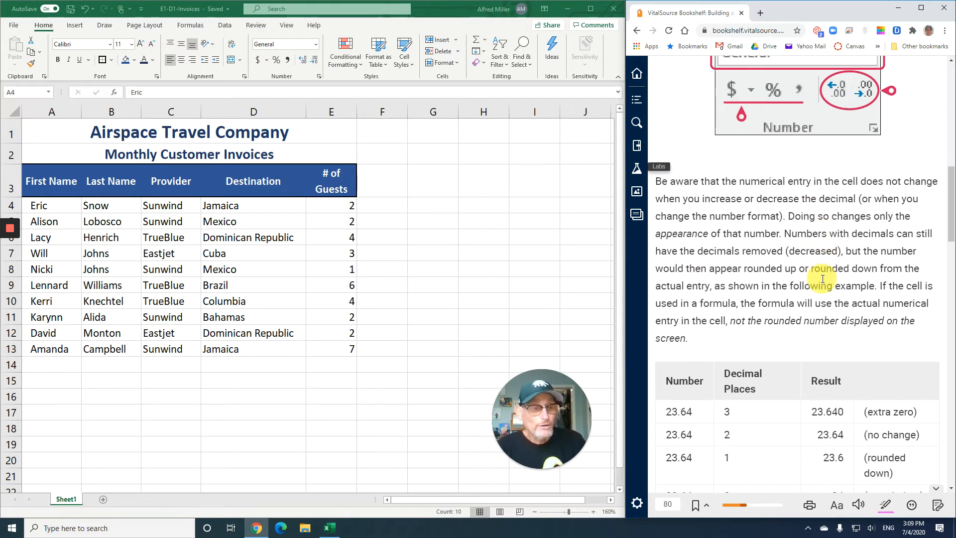
scroll(822, 279, "down", 1)
scroll(823, 279, "up", 1)
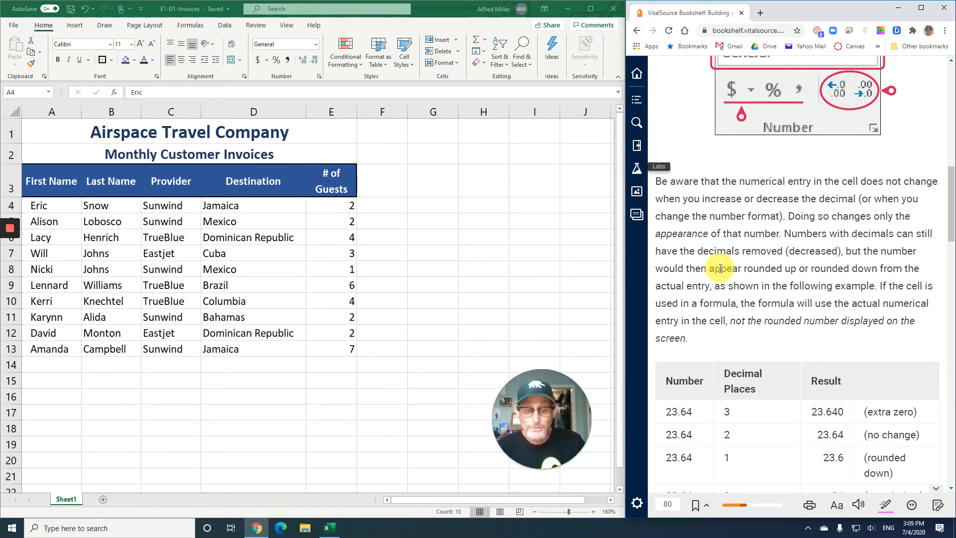
scroll(721, 268, "down", 3)
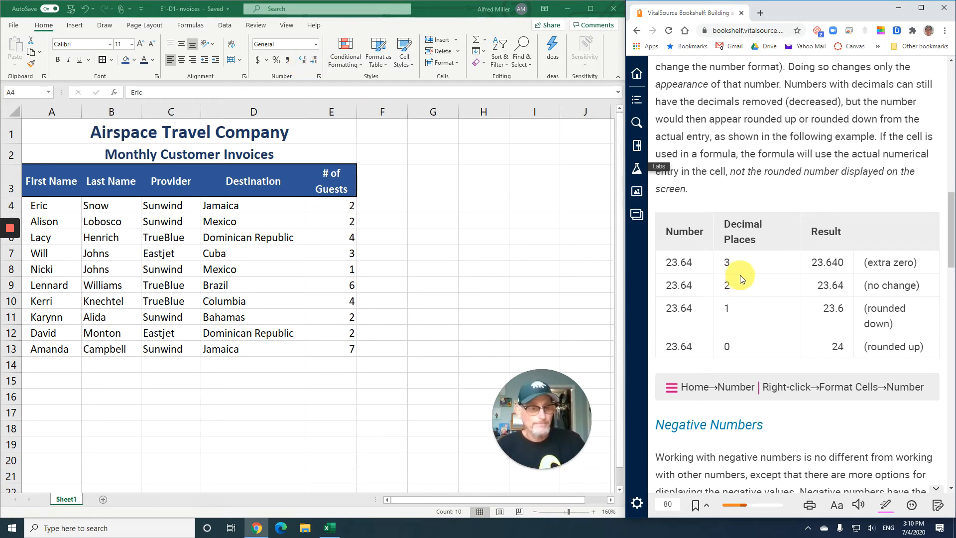
Read the Negative Numbers and Date Entries sections and the instructions for exercise E1-D6
scroll(743, 279, "down", 1)
scroll(743, 279, "down", 1)
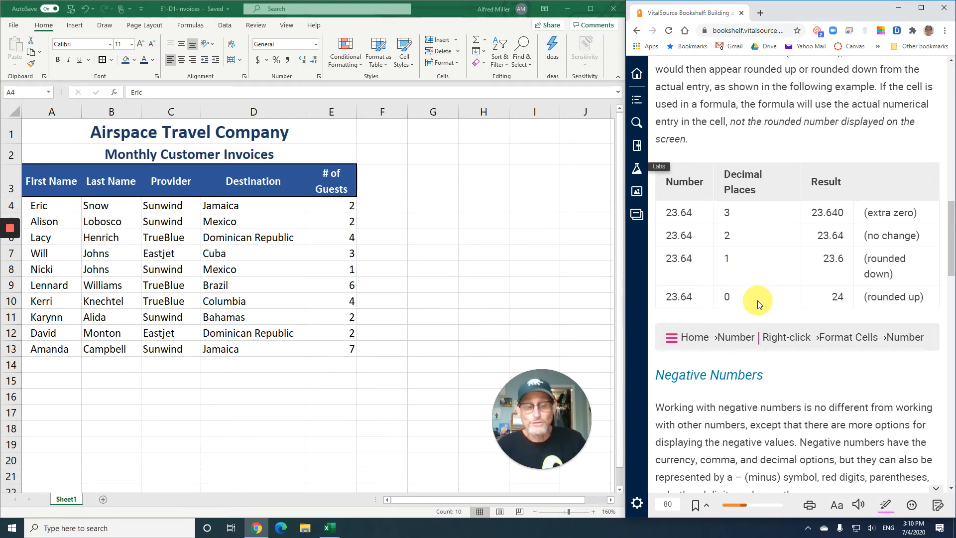
scroll(759, 301, "down", 2)
scroll(758, 302, "down", 1)
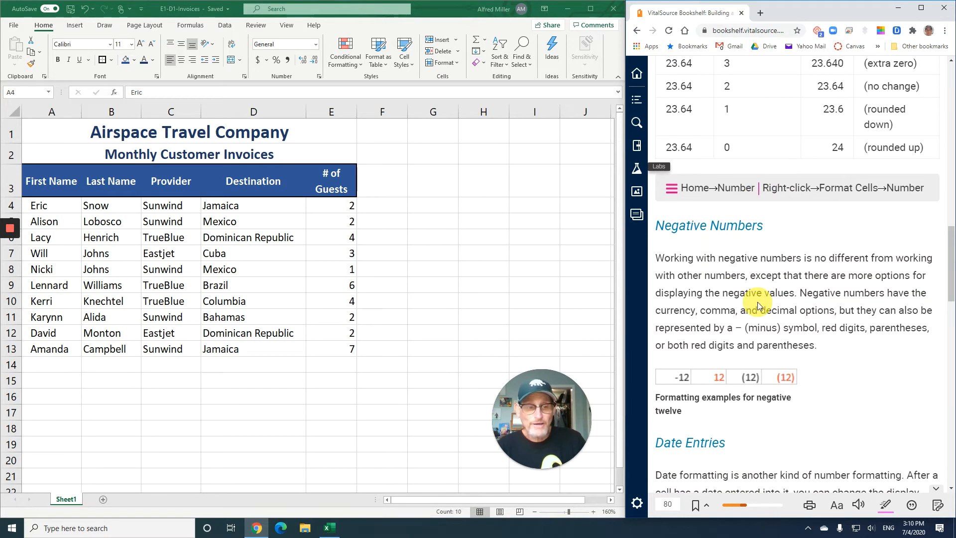
scroll(742, 308, "down", 1)
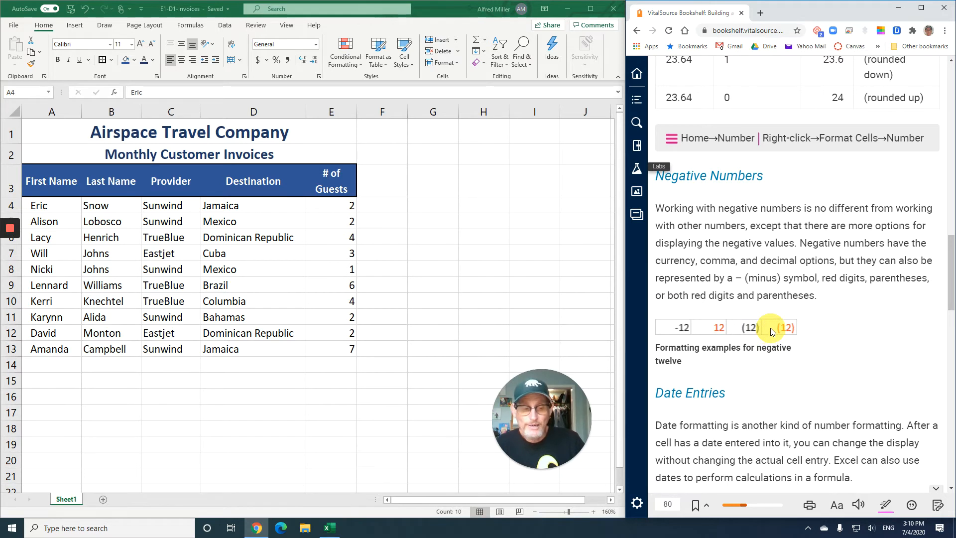
scroll(769, 327, "down", 1)
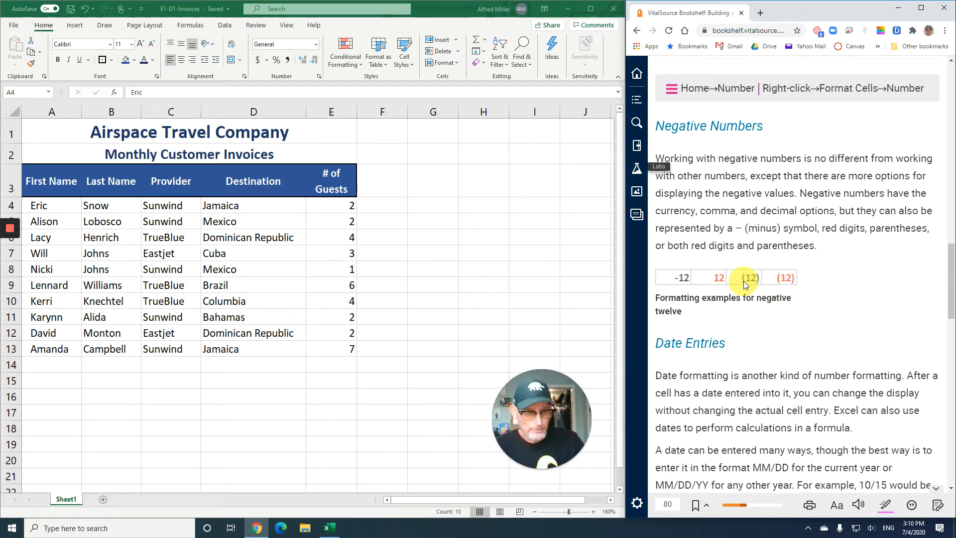
scroll(742, 289, "down", 4)
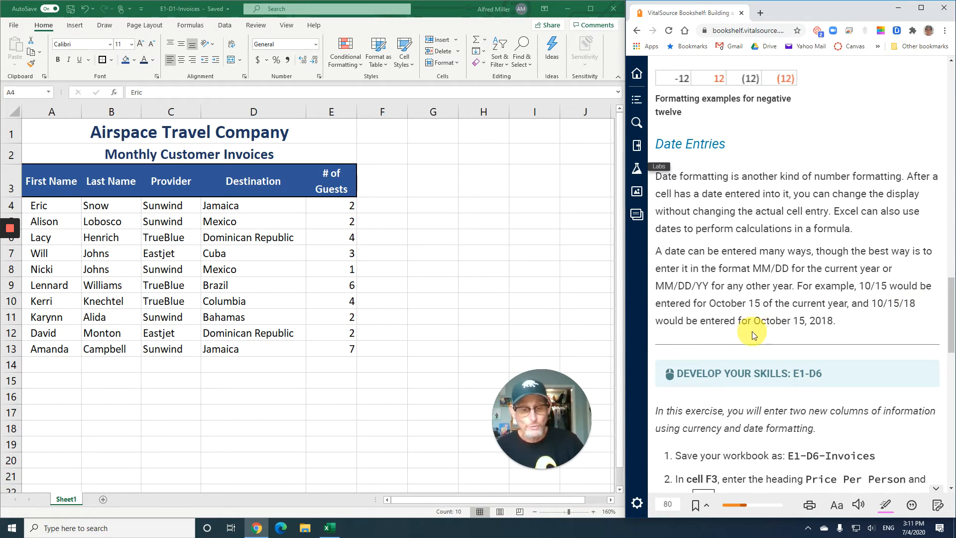
scroll(752, 331, "down", 4)
scroll(754, 331, "down", 1)
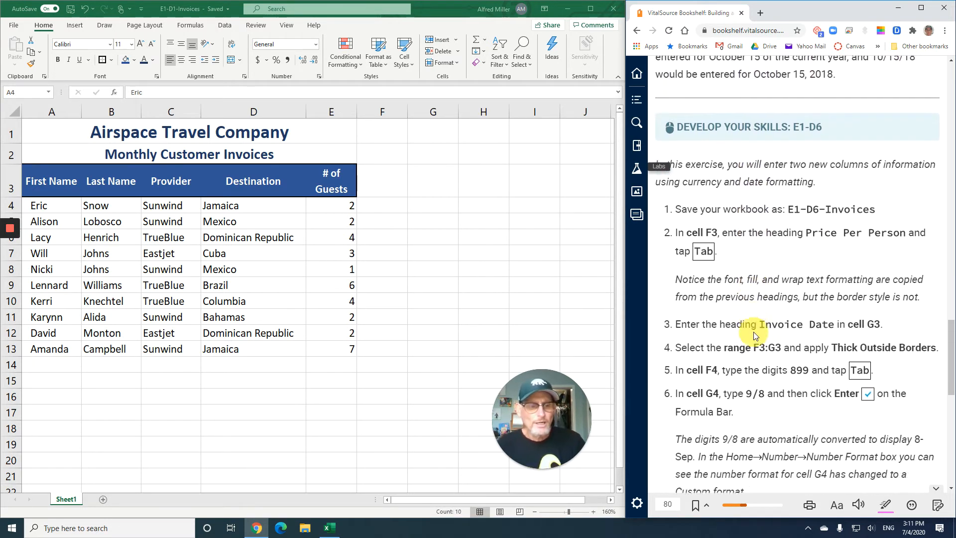
scroll(754, 331, "down", 1)
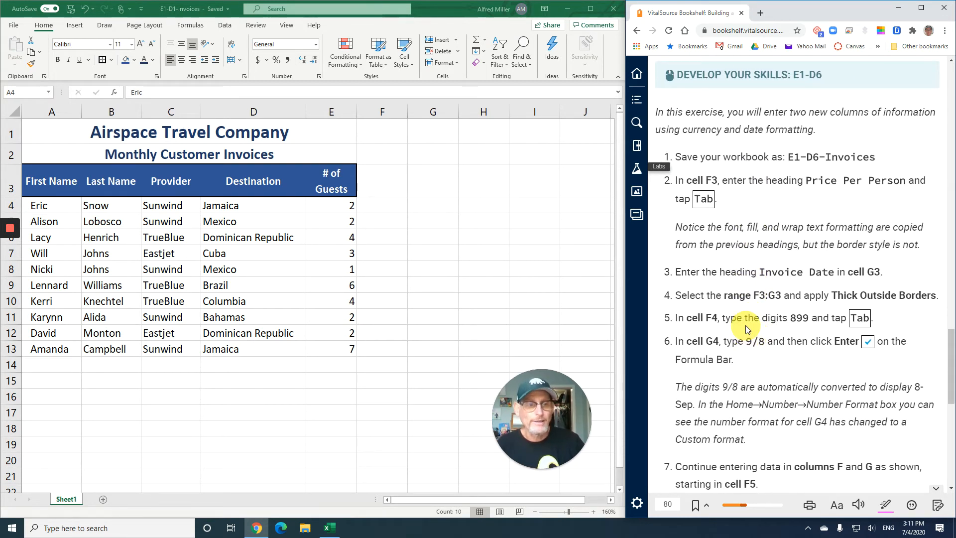
scroll(747, 329, "down", 1)
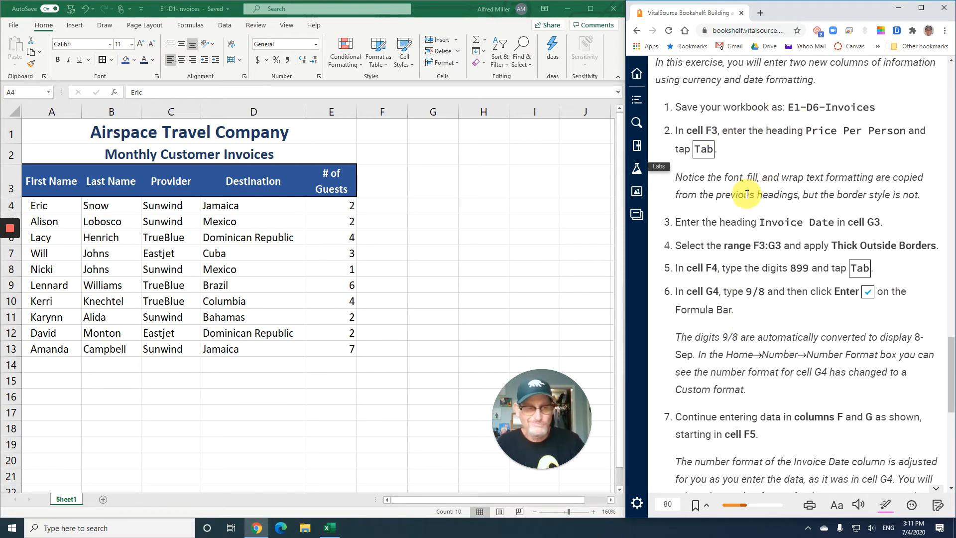
scroll(741, 197, "down", 1)
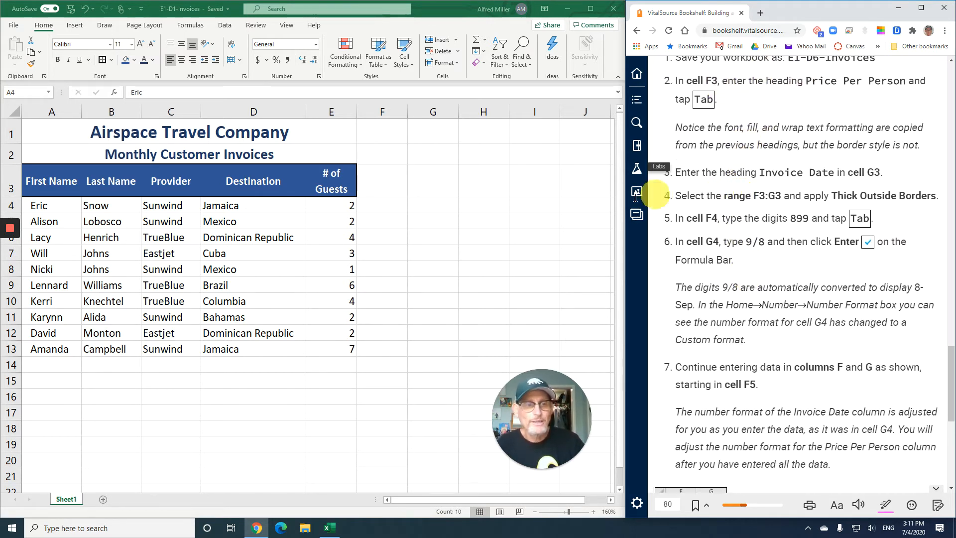
Enter the heading Price Per Person in cell F3 of the invoices worksheet
left_click(369, 184)
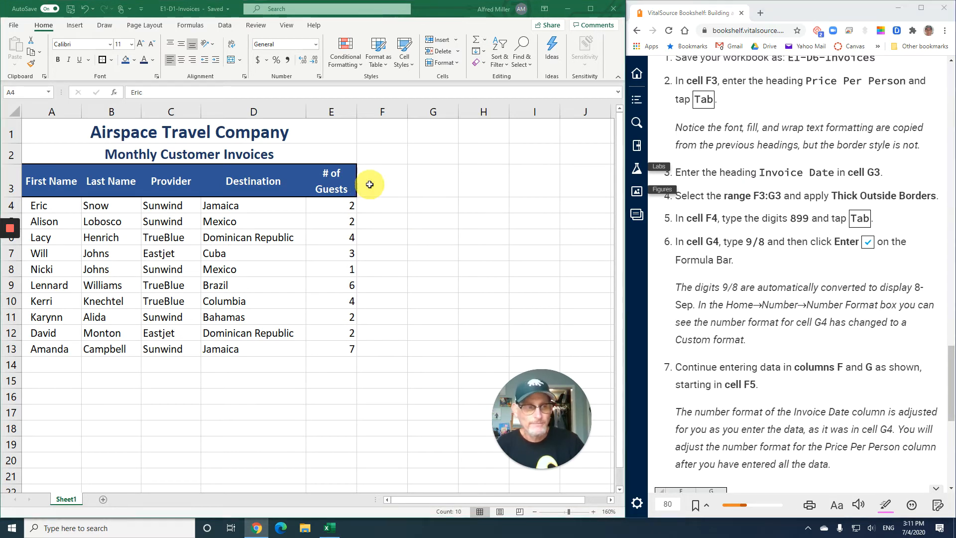
left_click(374, 185)
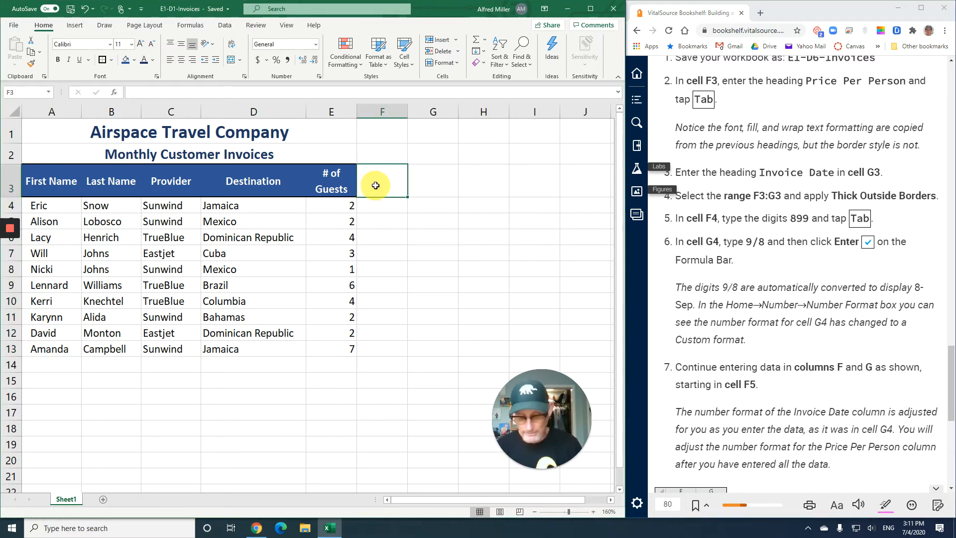
type("Price")
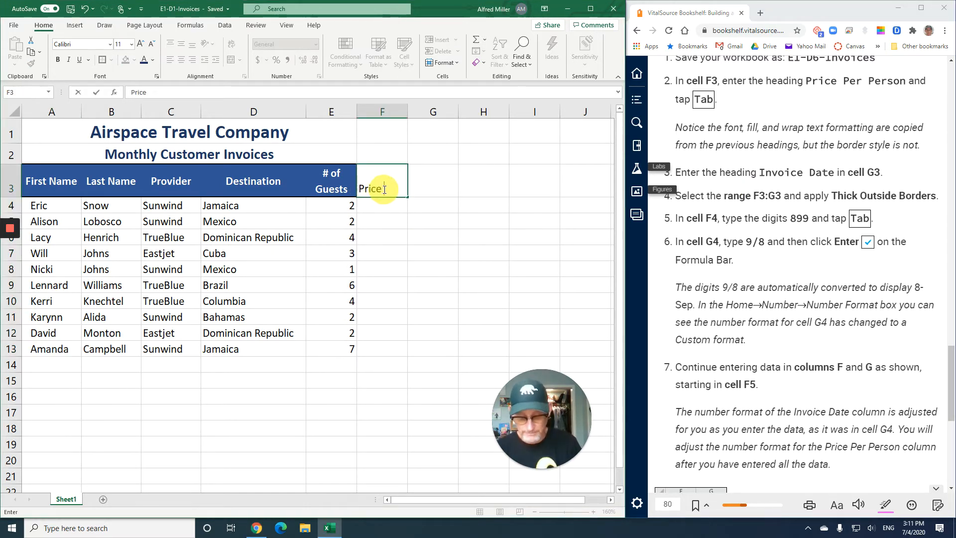
type(" Per Persd")
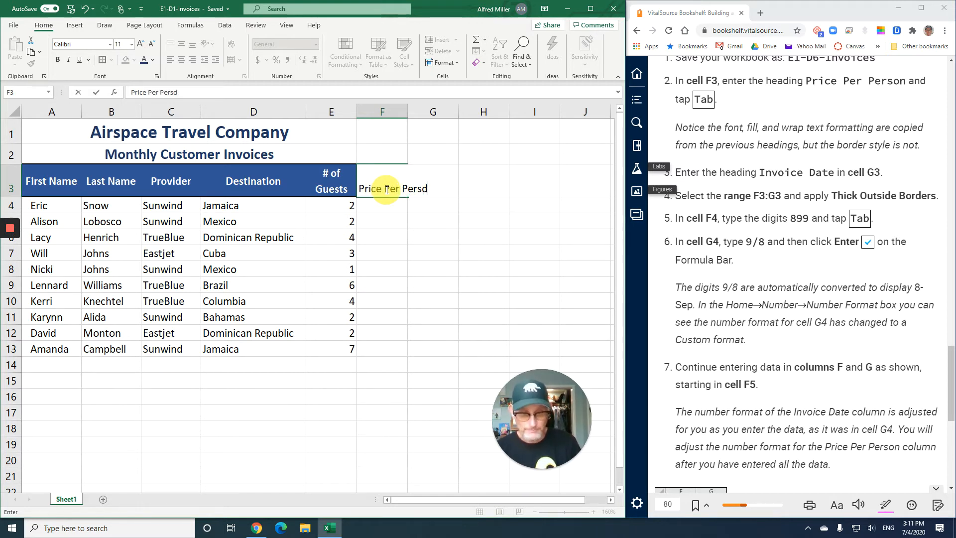
key("BackSpace")
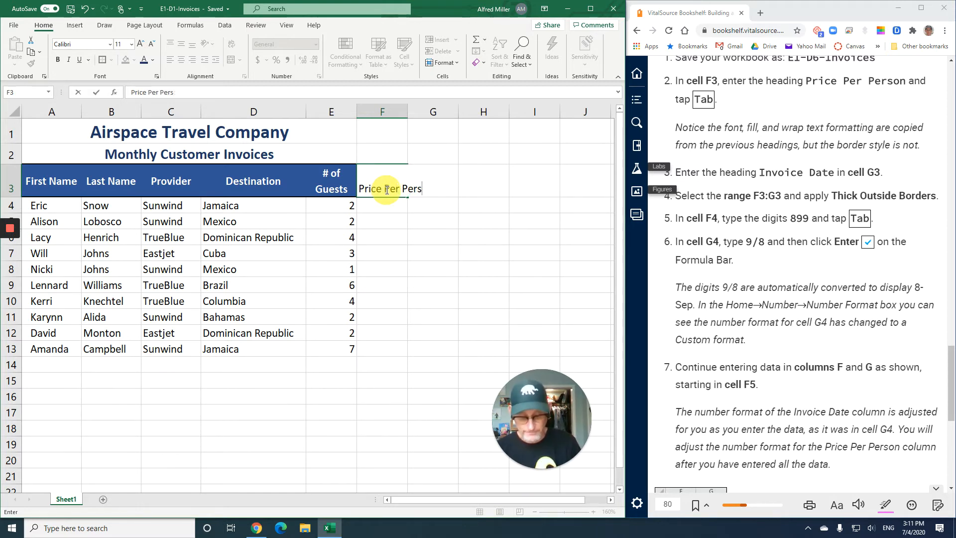
type("on")
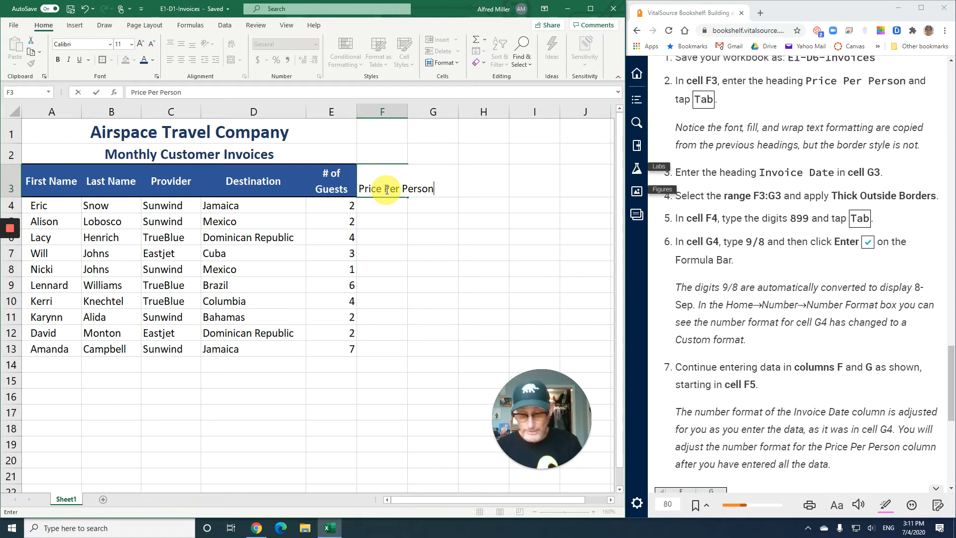
key("Tab")
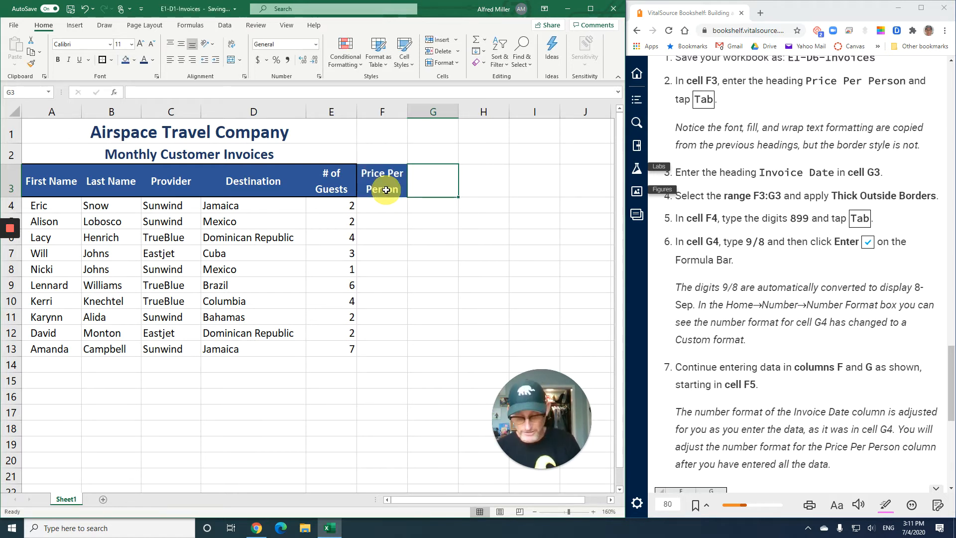
Enter the heading Invoice Date in cell G3
type("Invoice ")
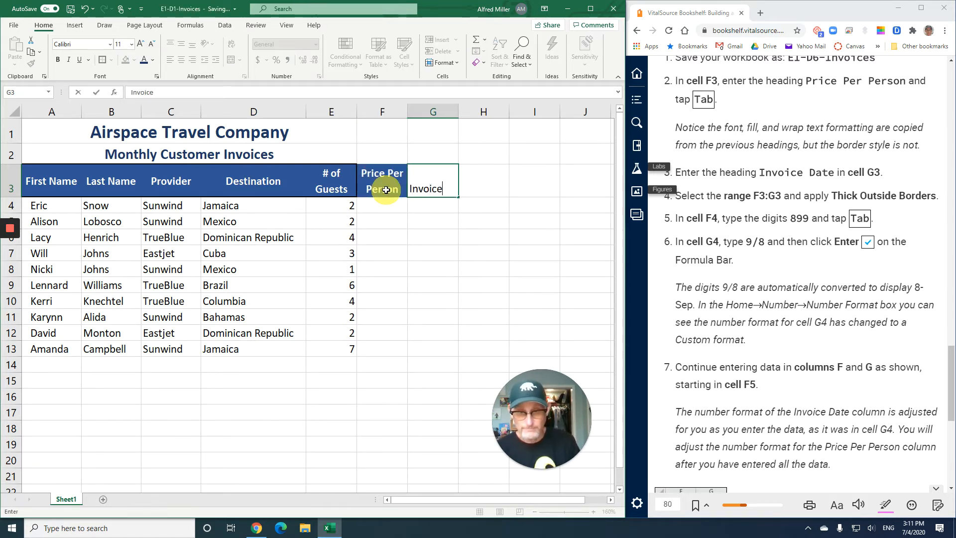
type("Date")
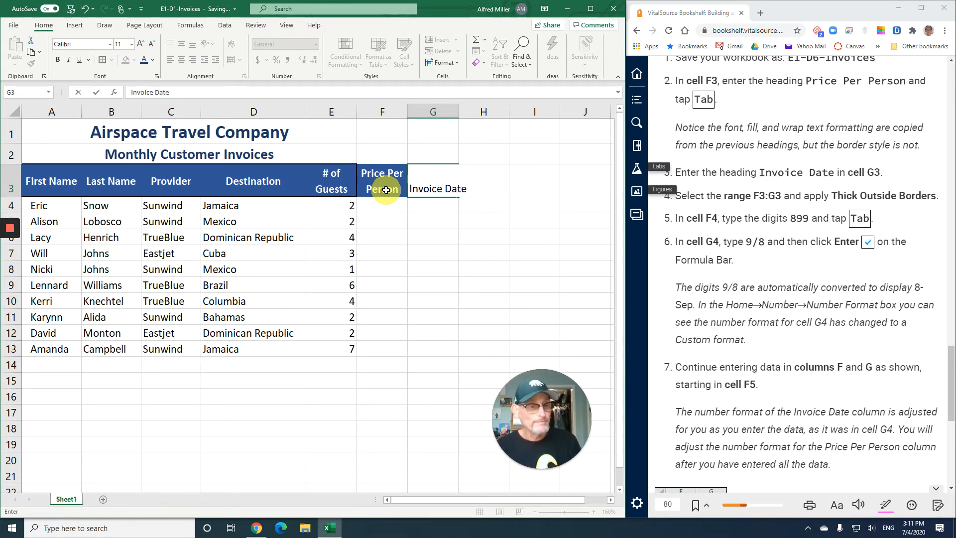
key("Return")
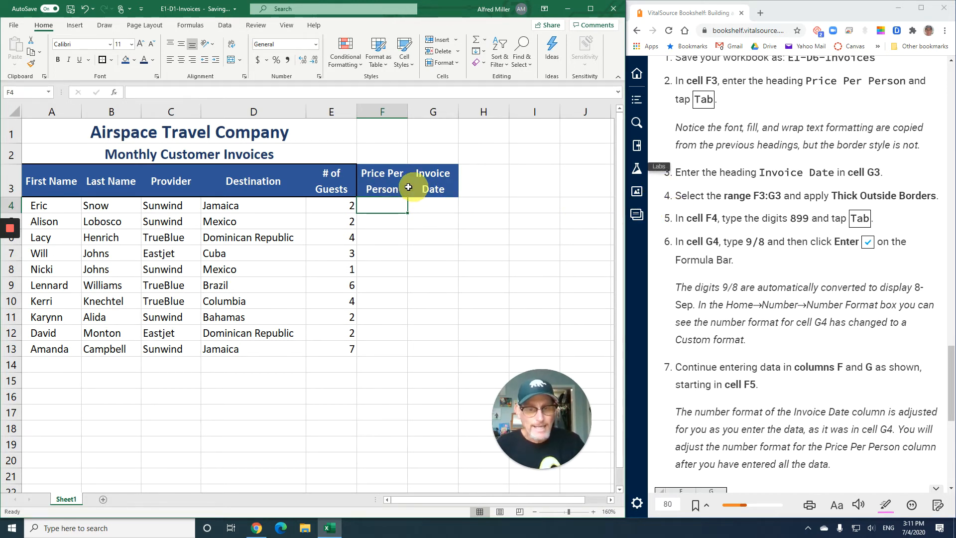
Apply Thick Outside Borders to the new headings in F3:G3
left_click_drag(385, 185, 429, 184)
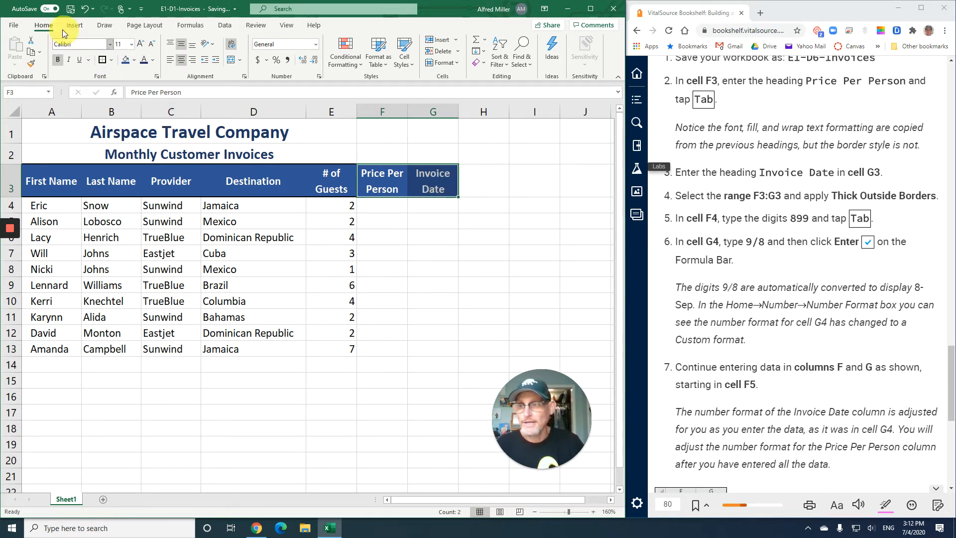
left_click(103, 61)
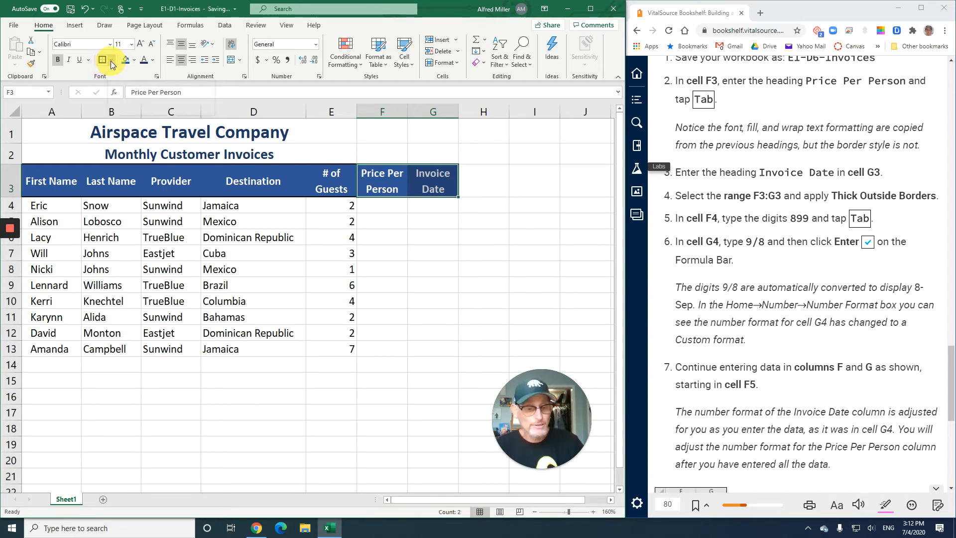
left_click(111, 61)
left_click(139, 187)
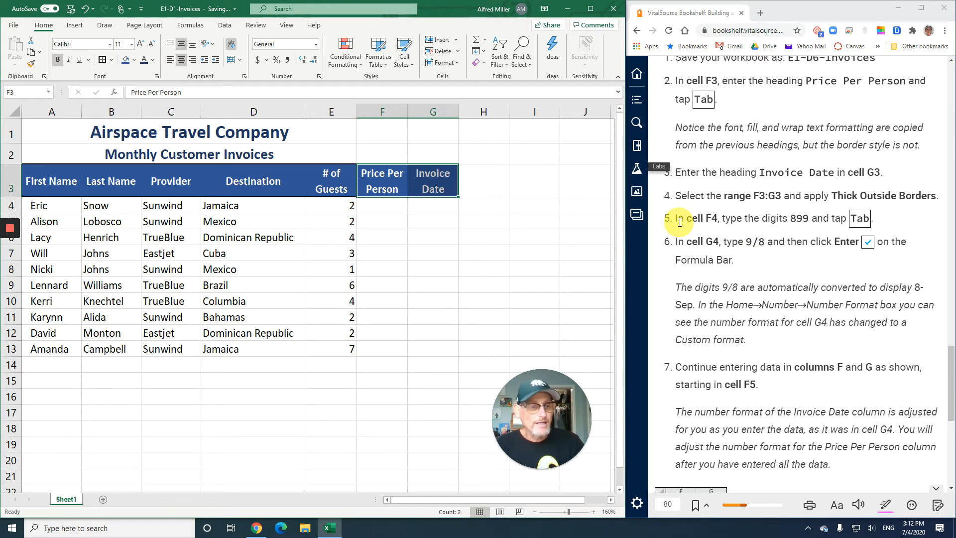
left_click(374, 205)
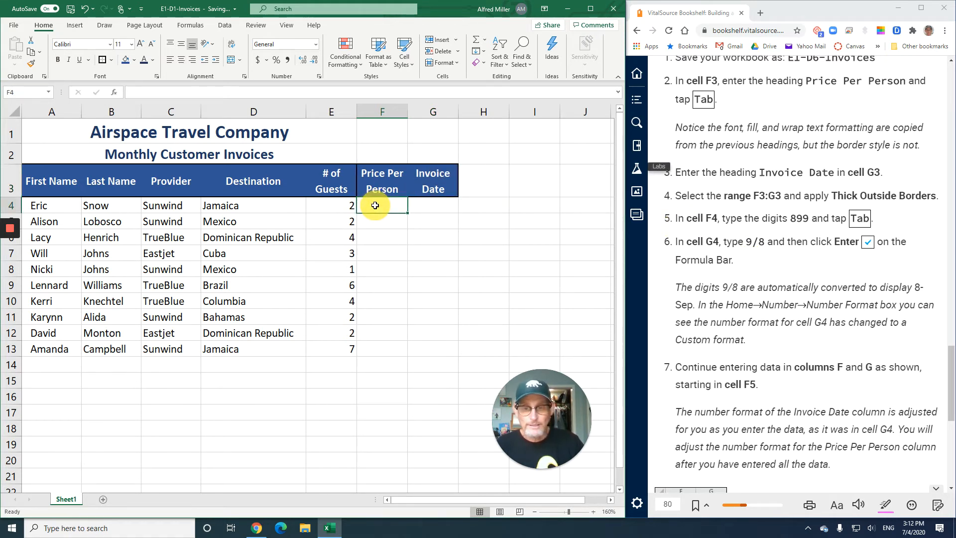
key("Up")
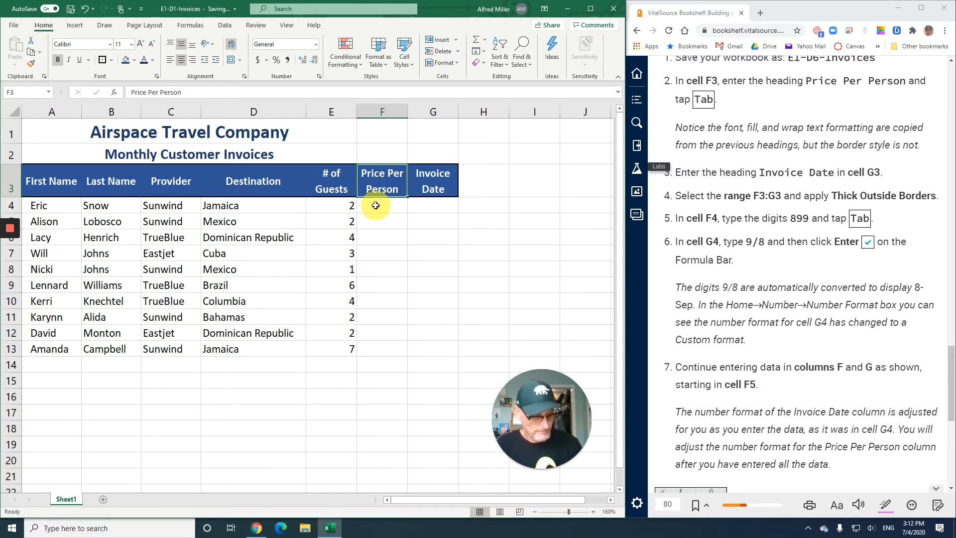
type("899")
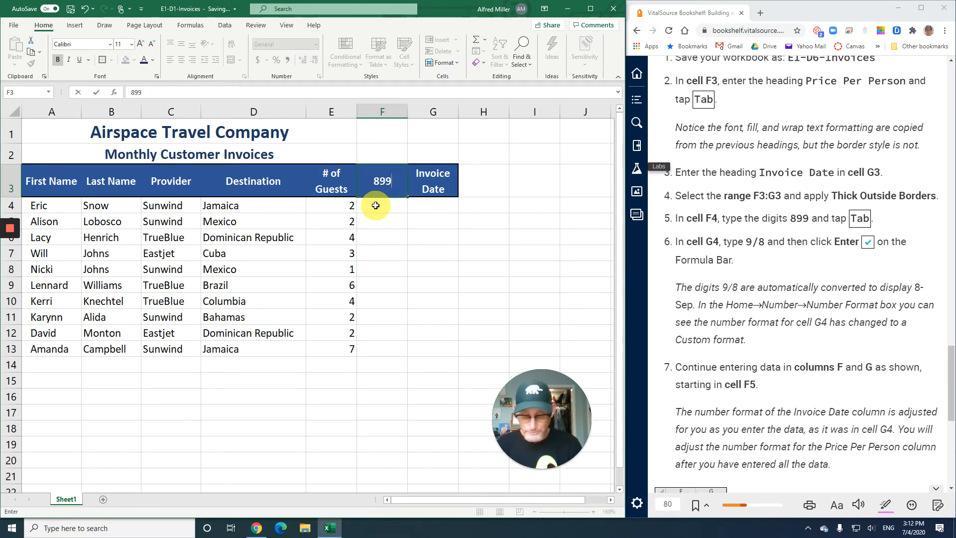
key("Escape")
Enter the price 899 in cell F4 and the invoice date 9/8 in cell G4
left_click(376, 205)
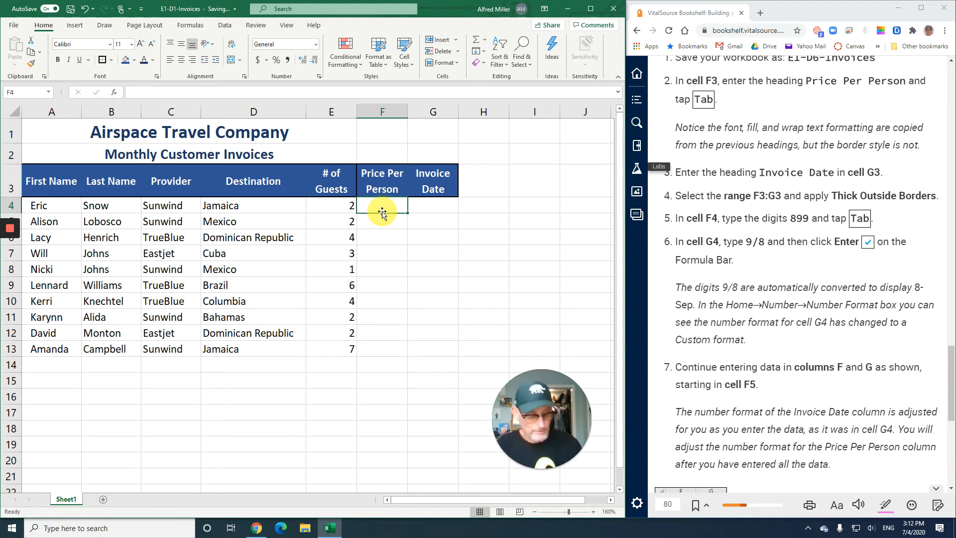
type("899")
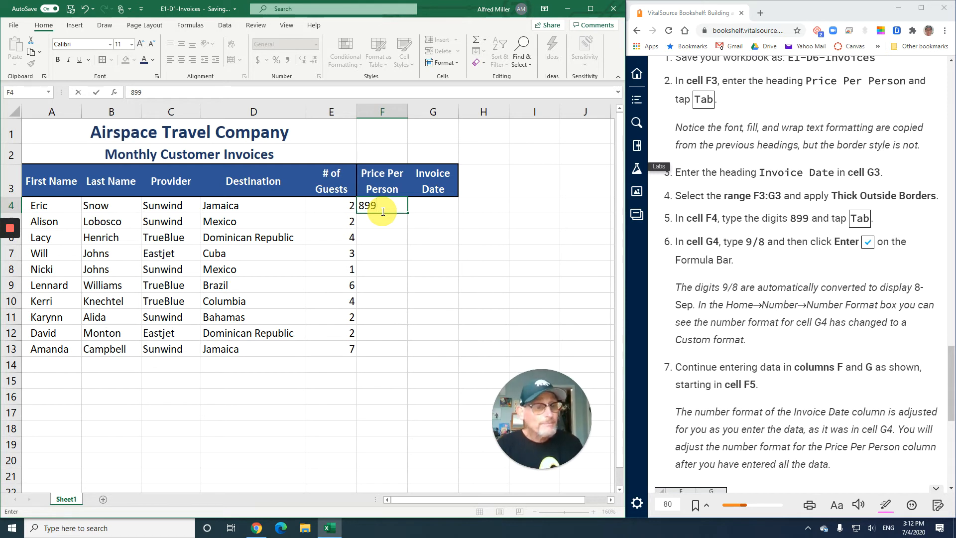
key("Tab")
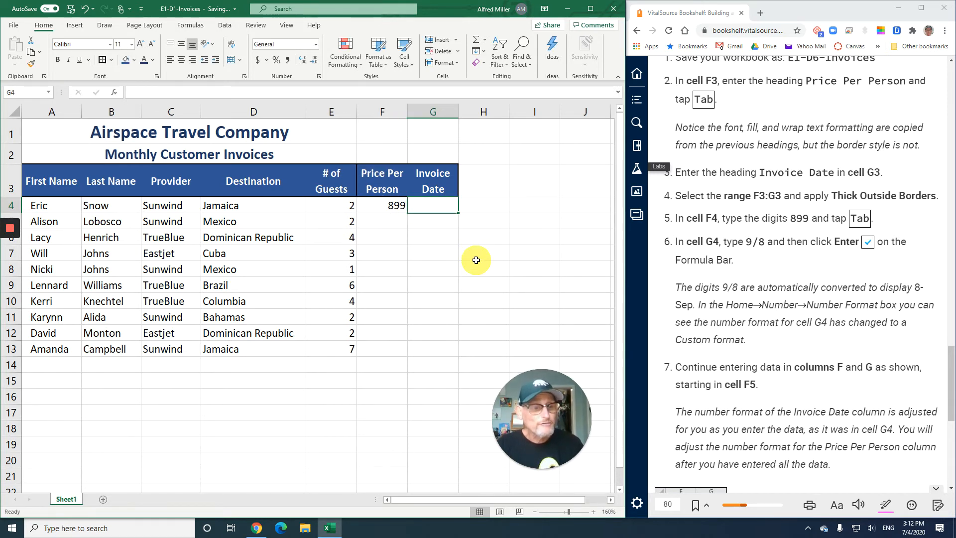
type("9/8")
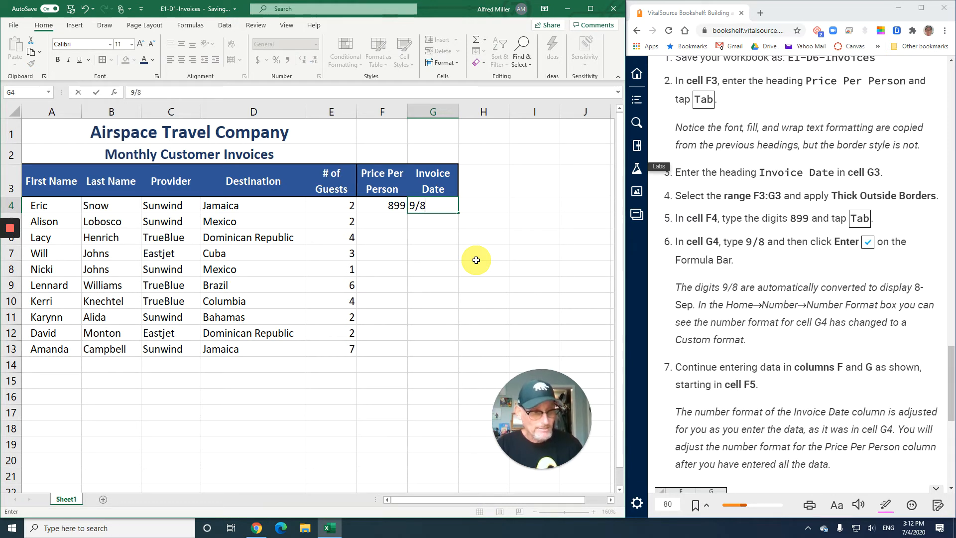
left_click(97, 93)
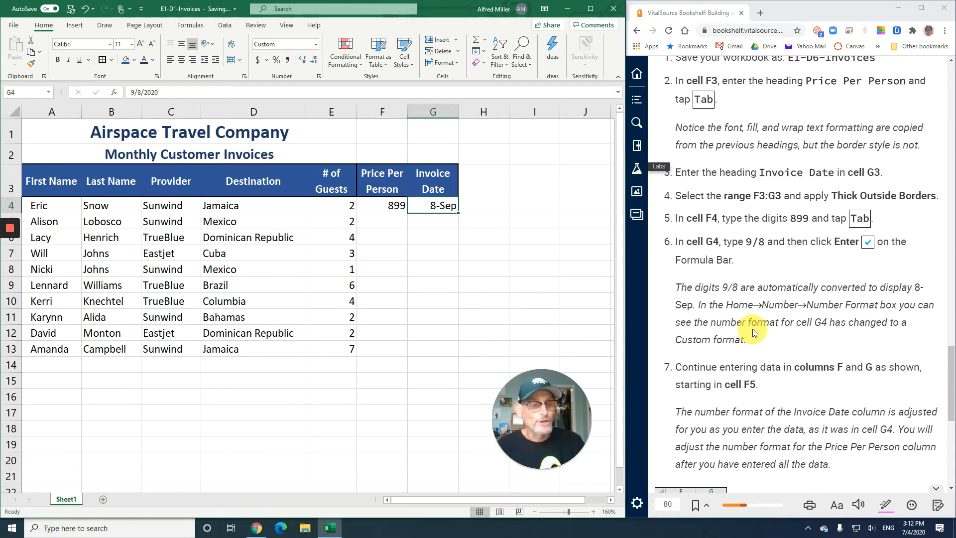
Enter the prices 770 and 1200 in F5:F6, with the invoice date 9/1 in both G5 and G6
scroll(752, 329, "down", 1)
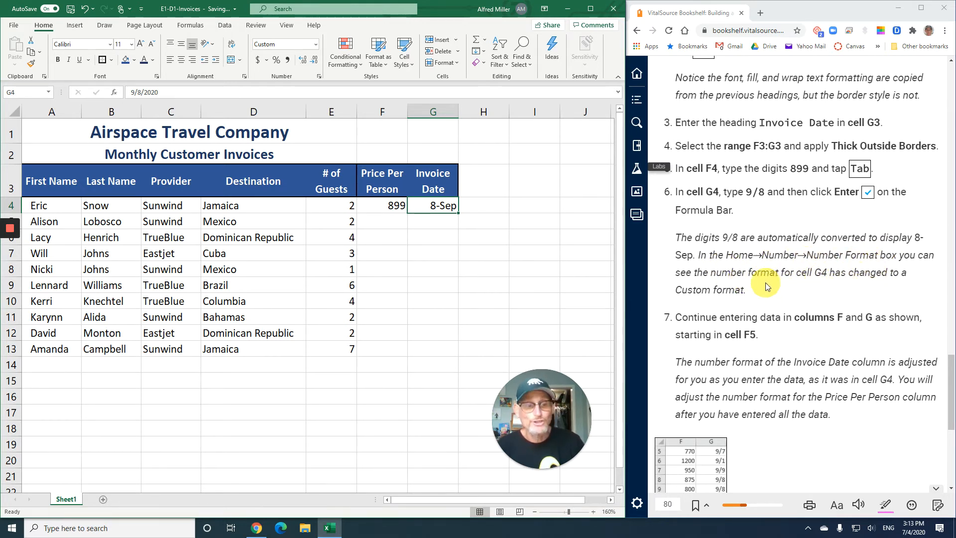
scroll(766, 283, "down", 3)
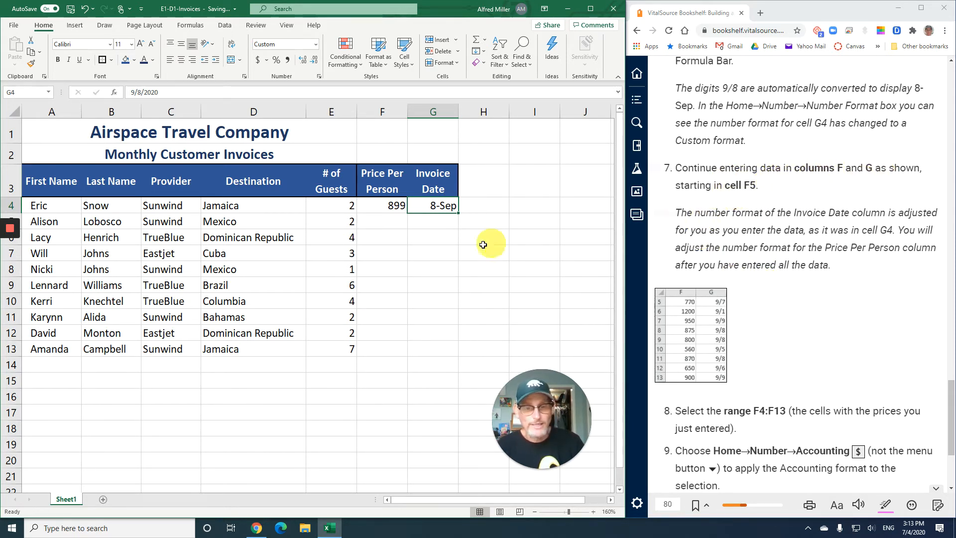
left_click(390, 223)
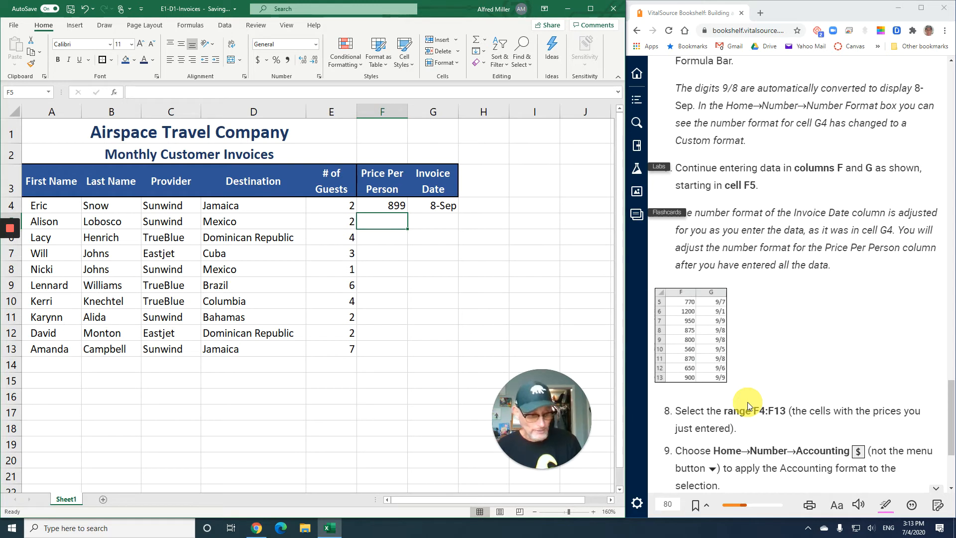
type("770")
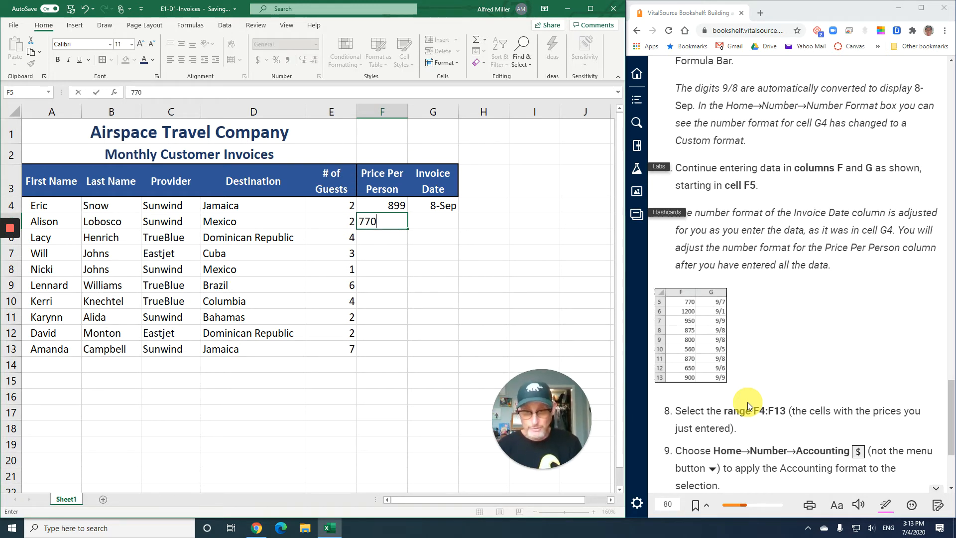
key("Tab")
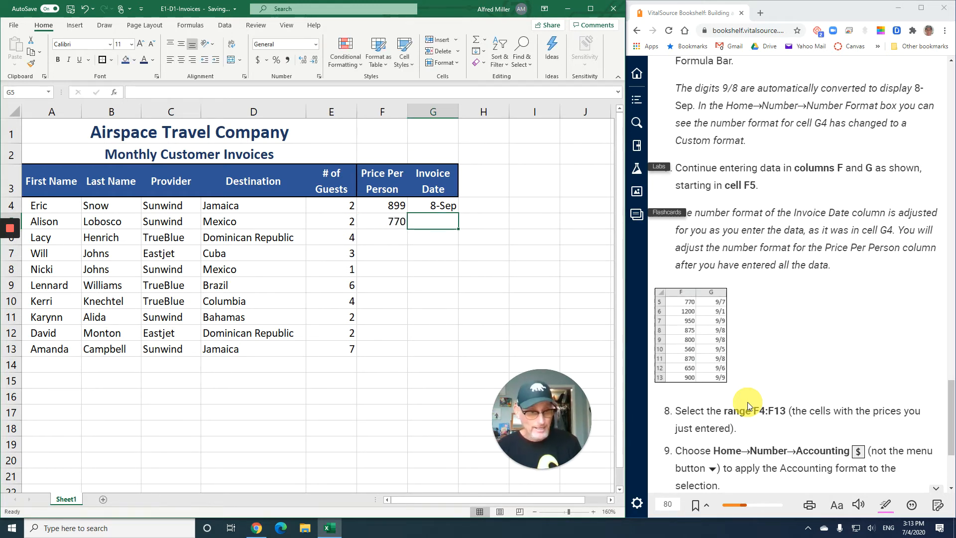
type("9/1")
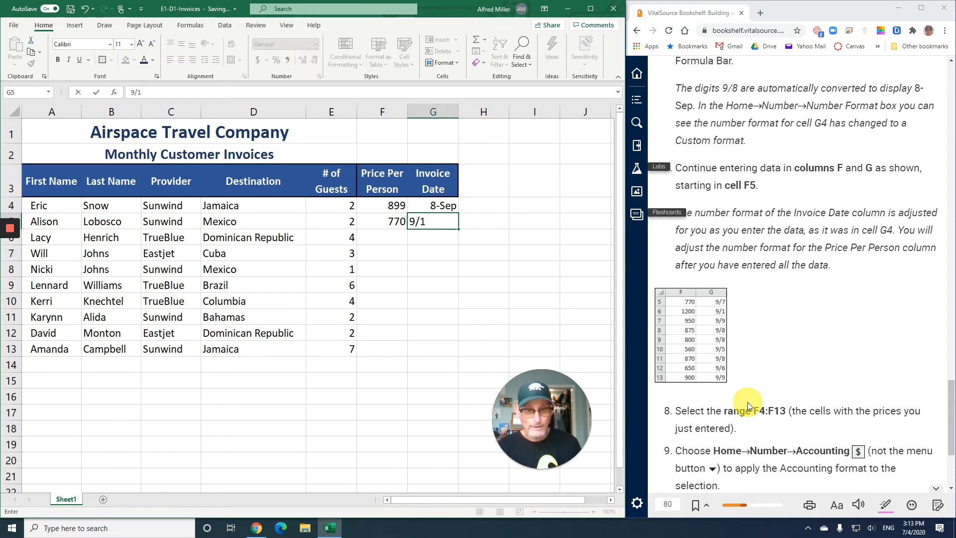
key("Return")
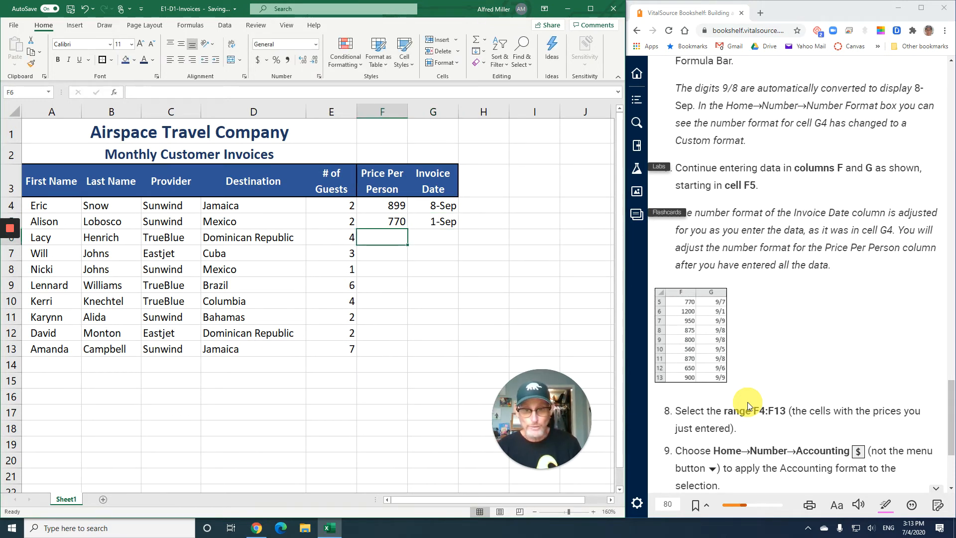
type("1200")
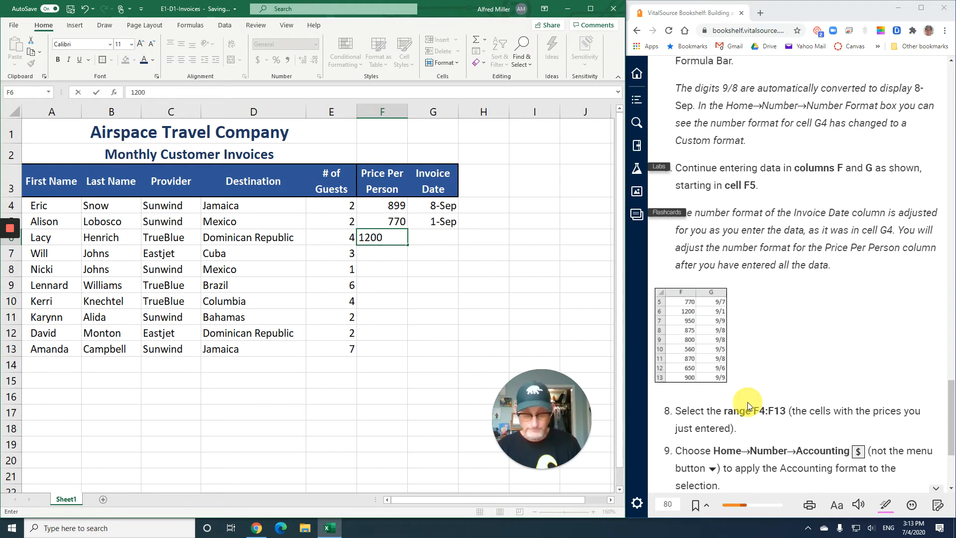
key("Tab")
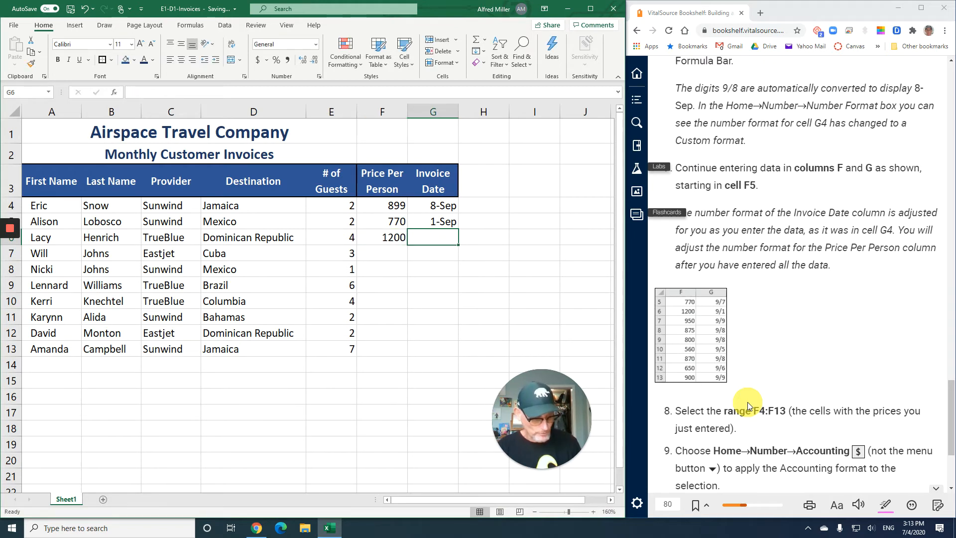
type("9/1")
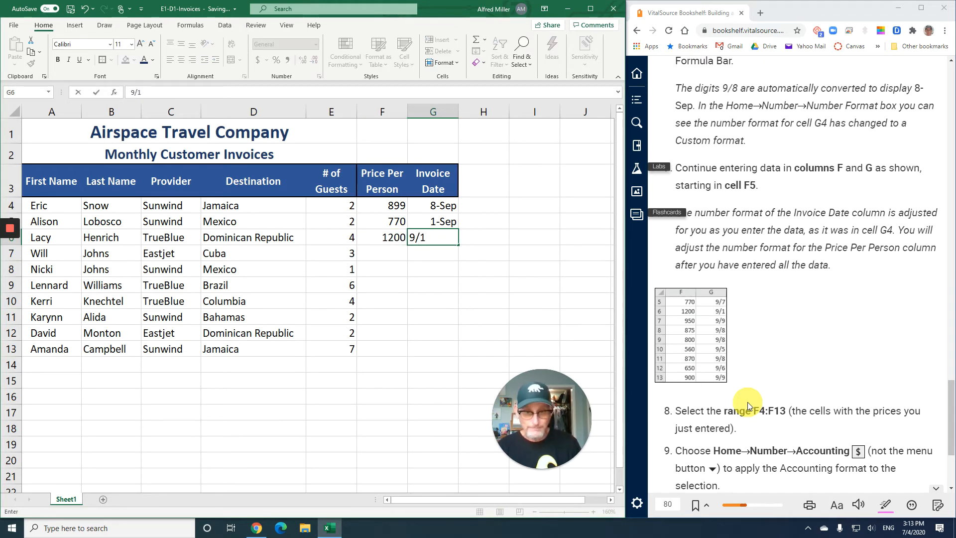
key("Return")
Enter price 950 with date 9/9 in row 7 and price 875 with date 9/8 in row 8 of columns F and G
type("95")
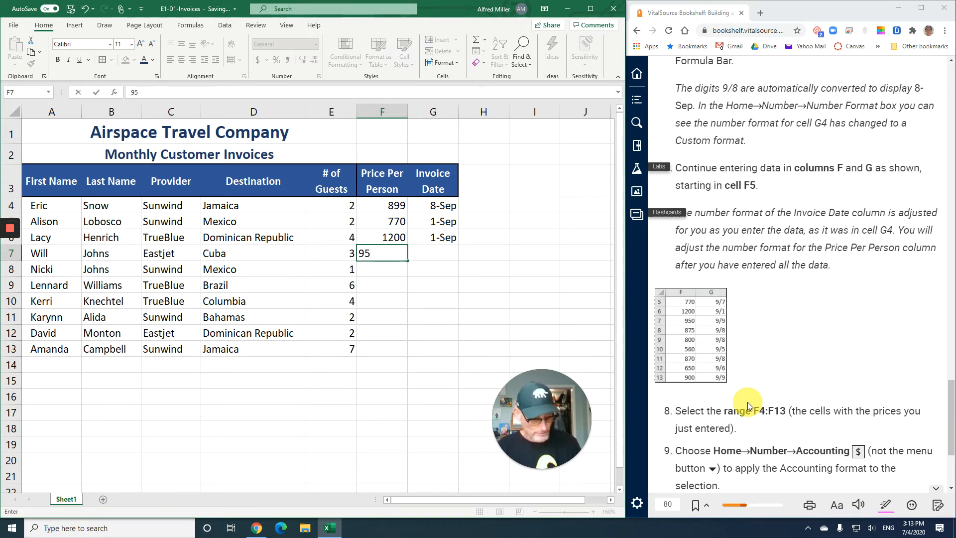
type("0")
key("Tab")
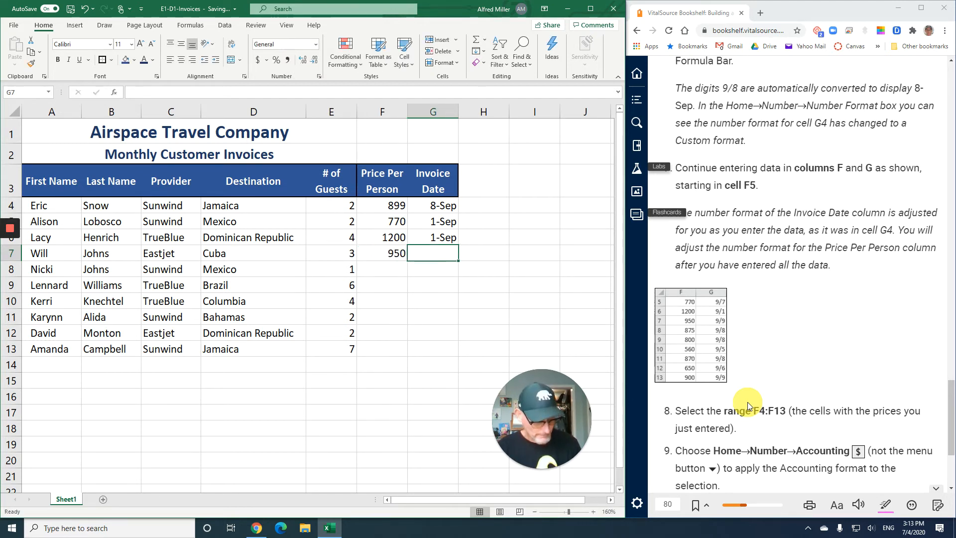
type("9/9")
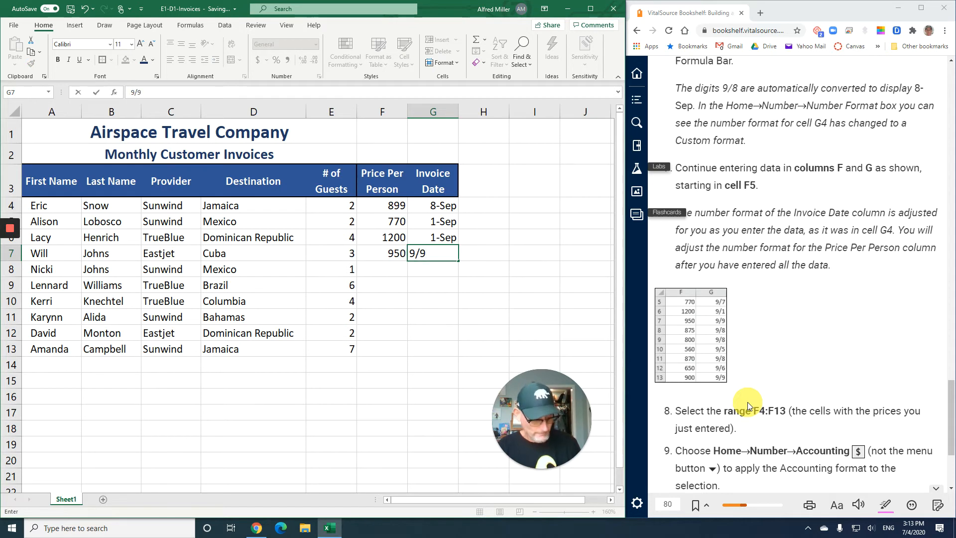
key("Return")
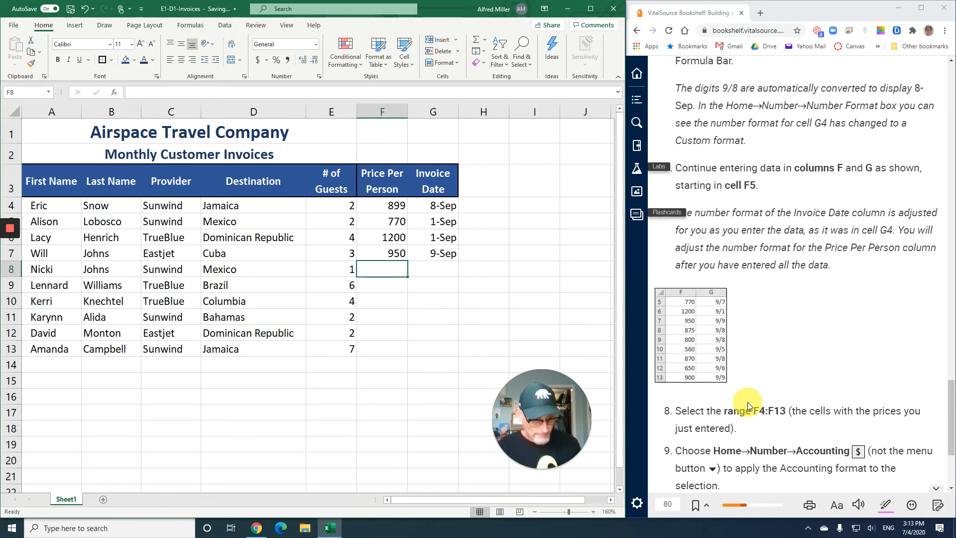
type("875")
key("Tab")
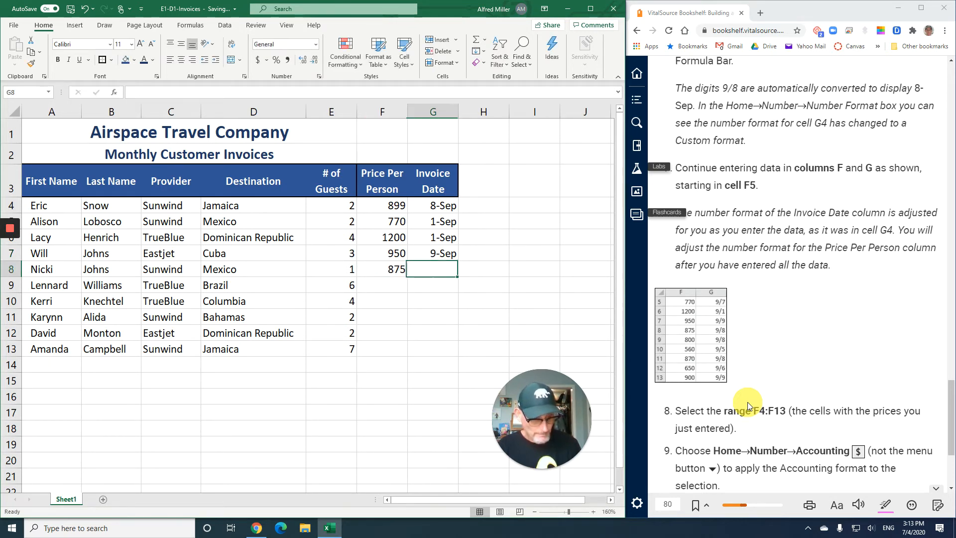
type("9/8")
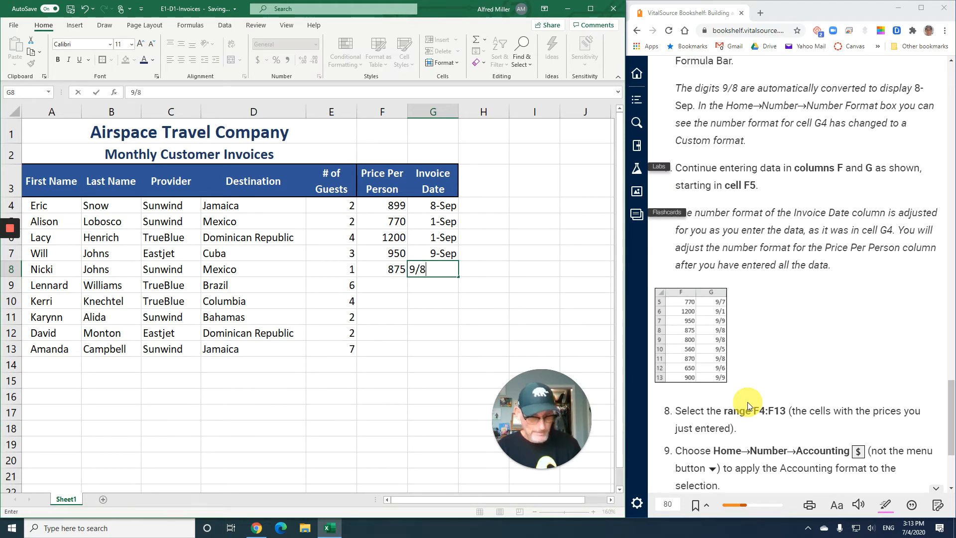
key("Return")
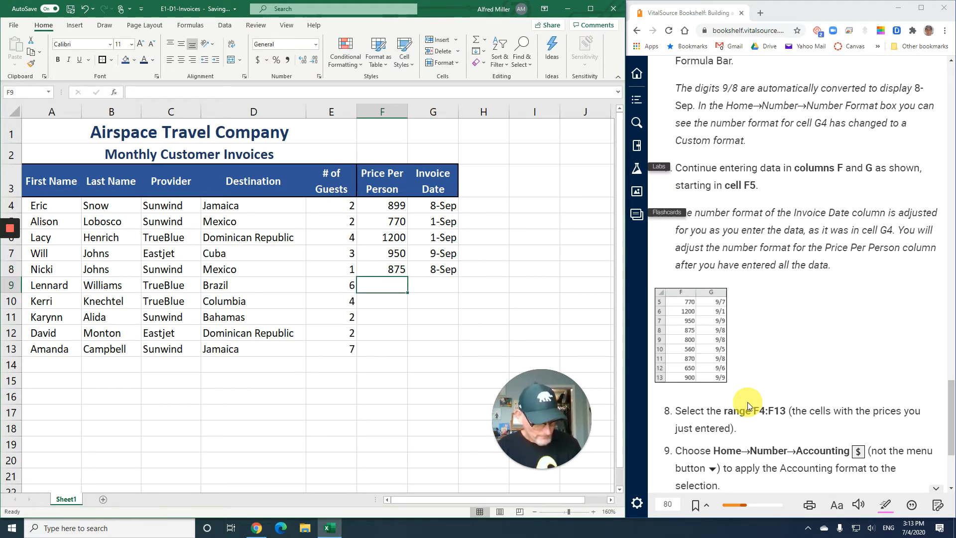
Enter price 800 with date 9/8 in F9:G9 and price 560 with date 9/5 in F10:G10
type("800")
key("Tab")
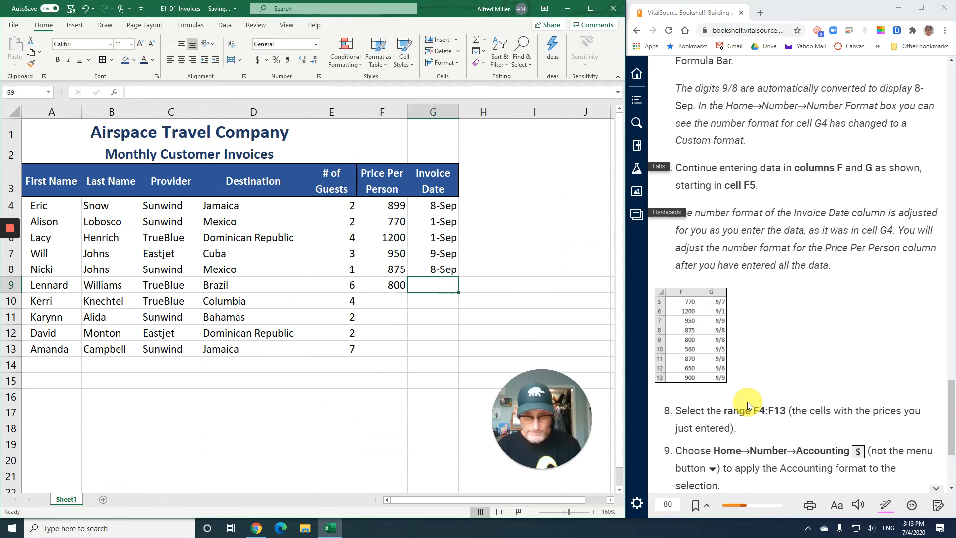
type("9/8")
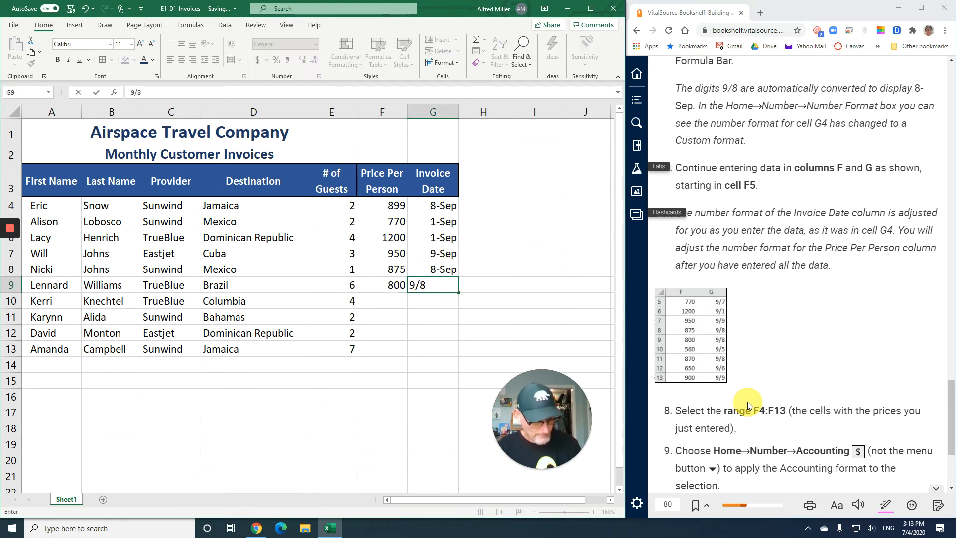
key("Return")
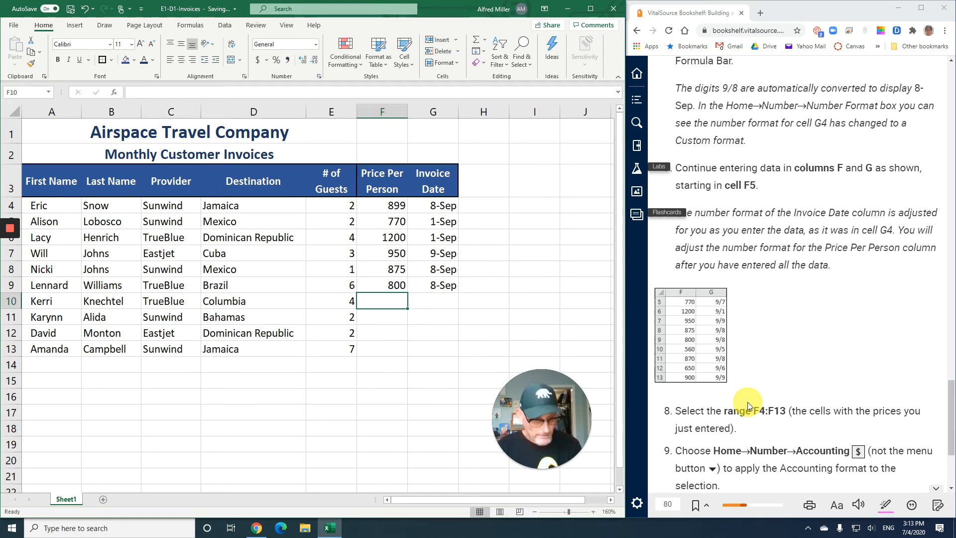
type("560")
key("Tab")
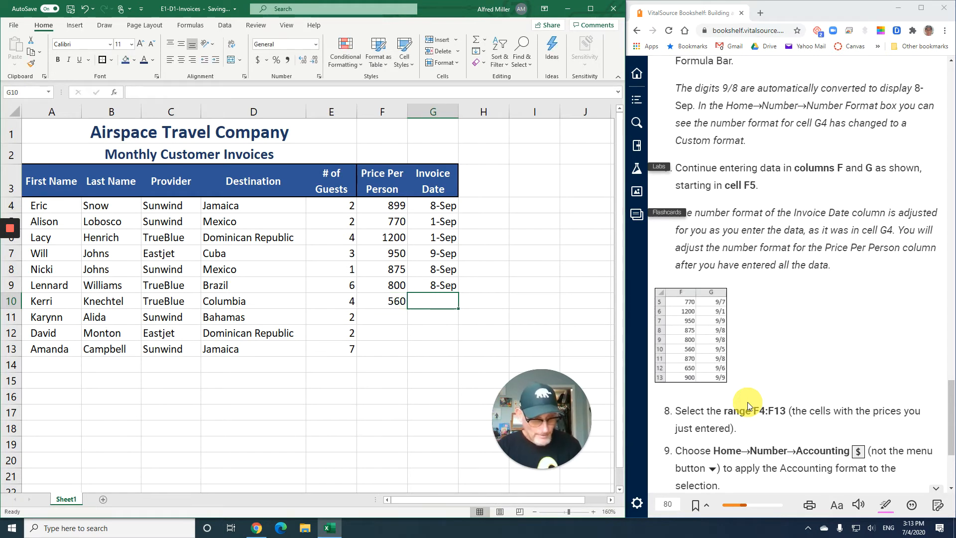
type("9")
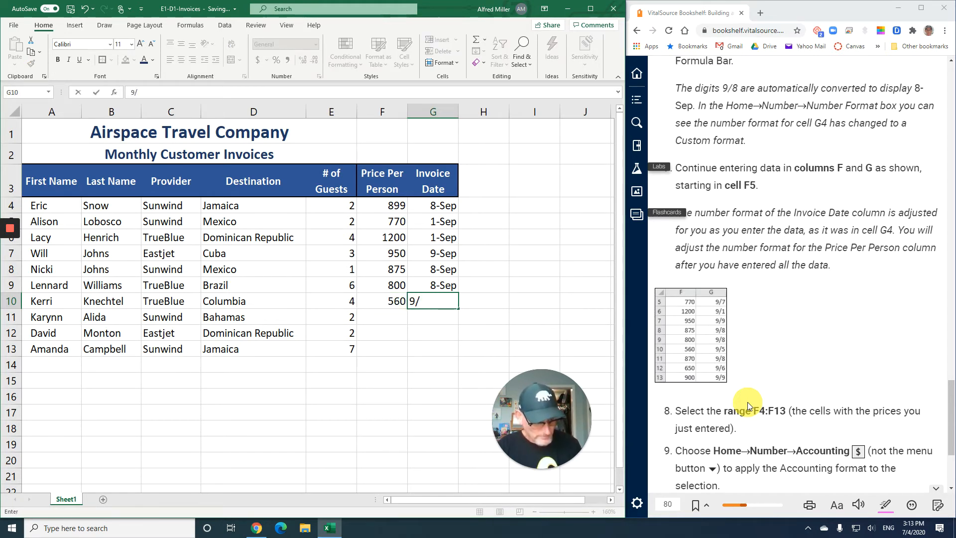
type("/5")
key("Return")
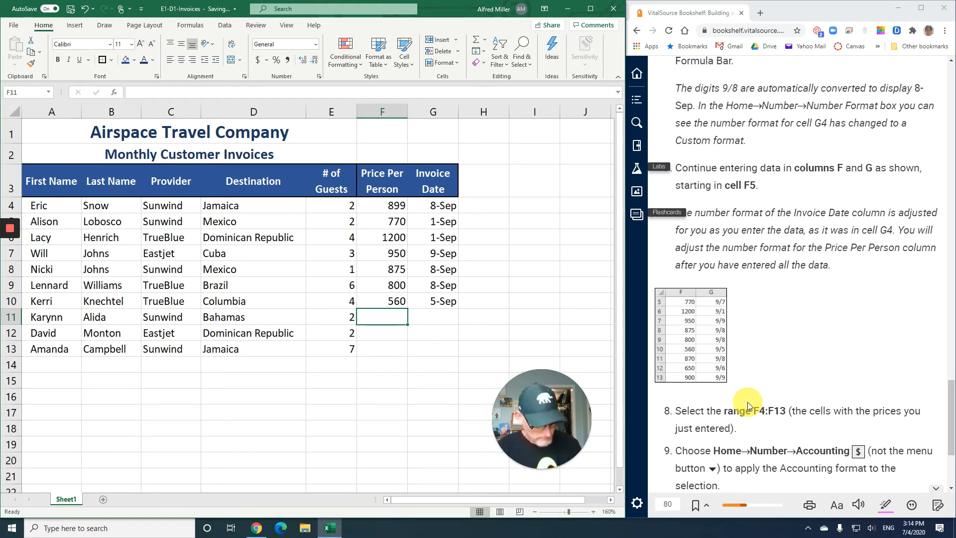
Enter price 870 with date 9/8 in F11:G11 and price 650 with date 9/6 in F12:G12
type("870")
key("Tab")
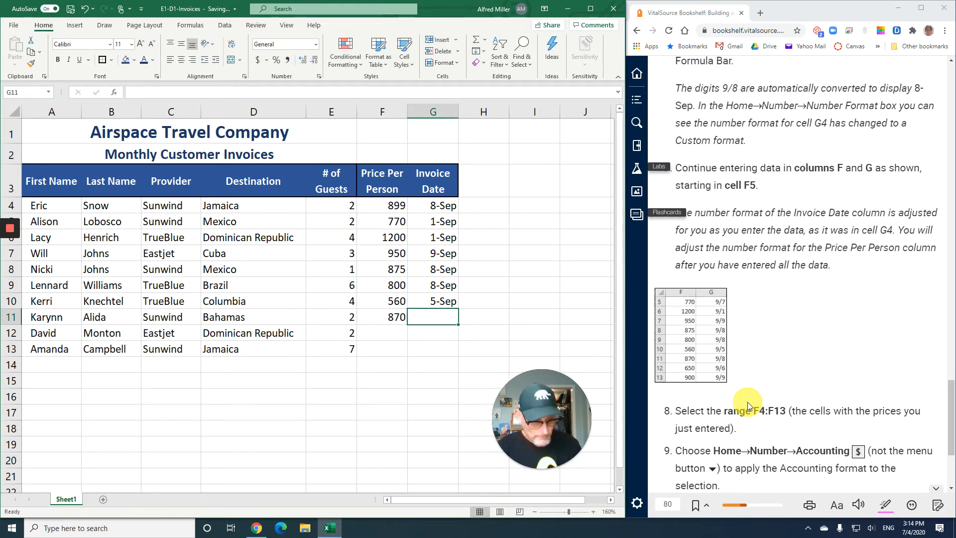
type("9/8")
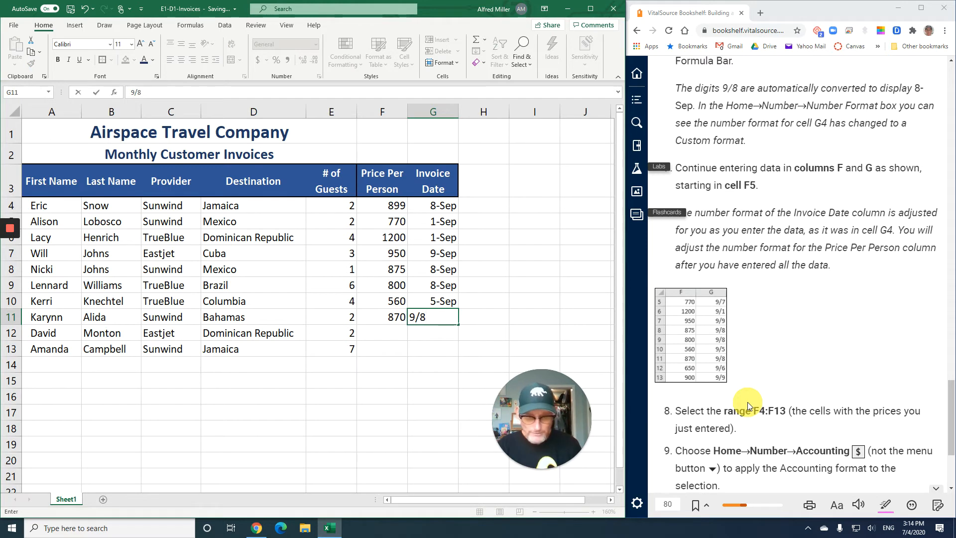
key("Return")
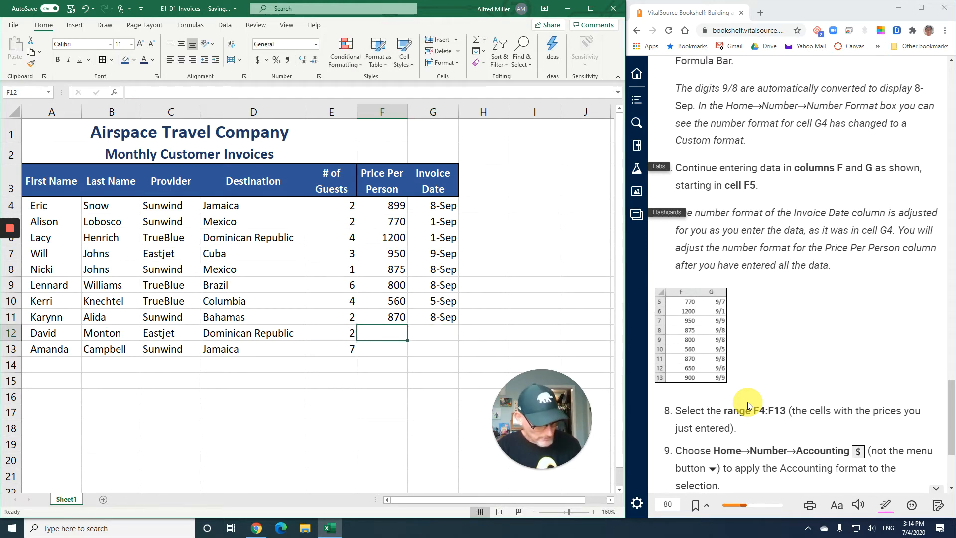
type("650")
key("Tab")
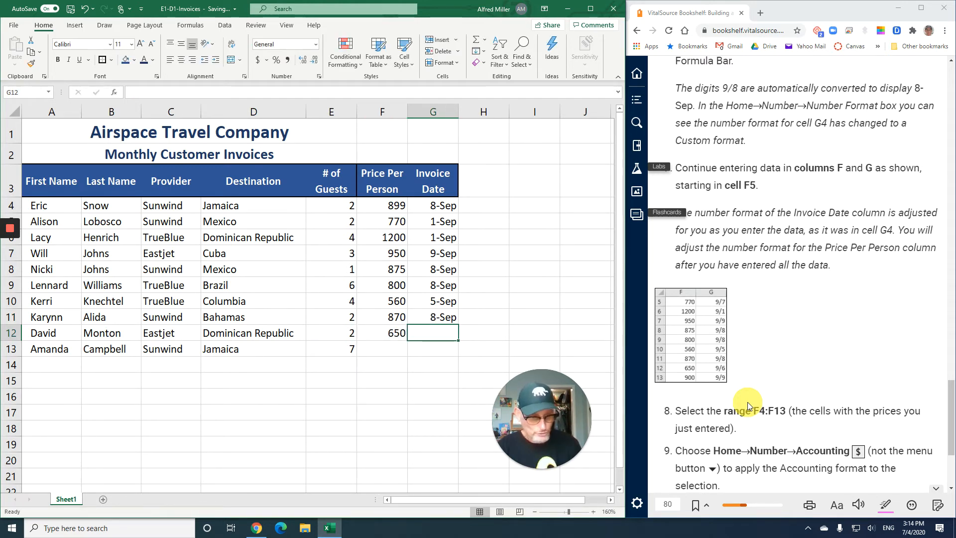
type("9/")
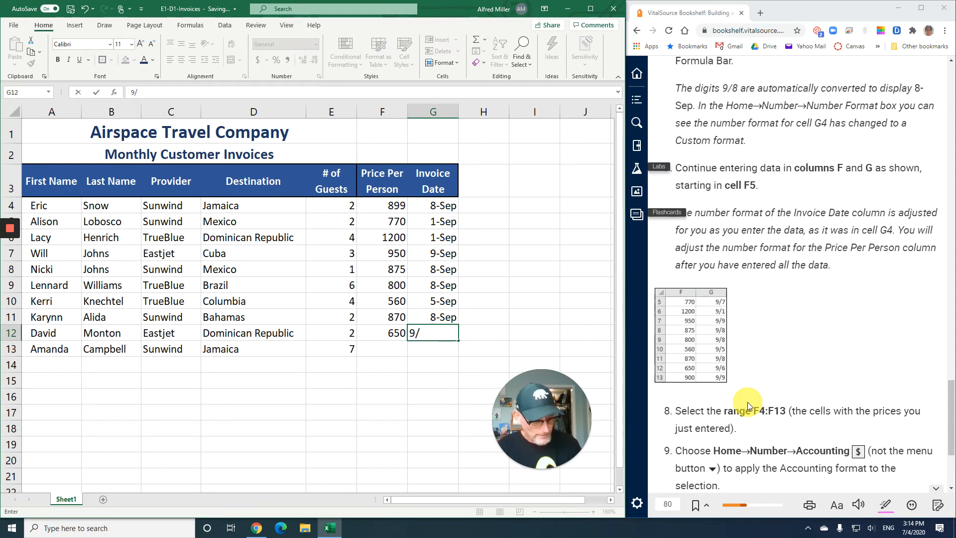
type("6")
key("Return")
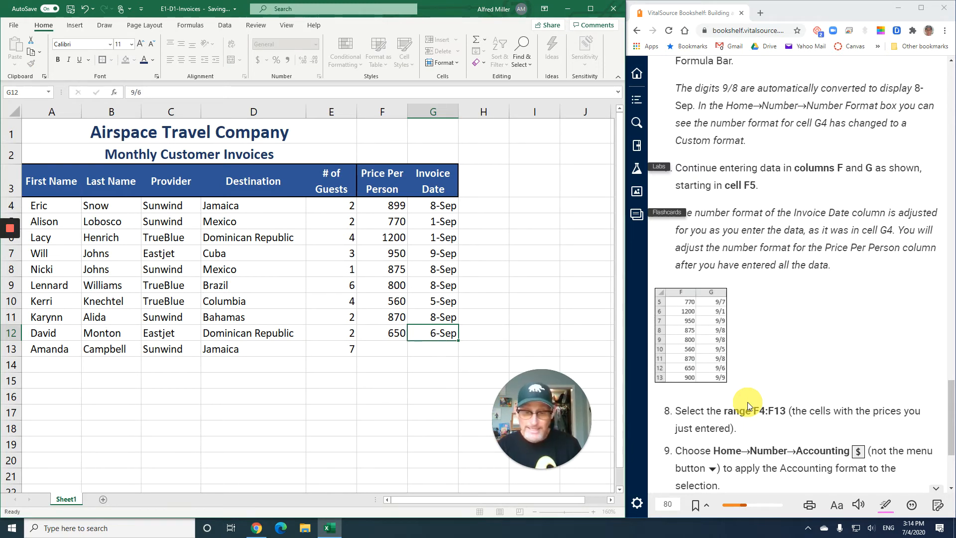
Enter the price 900 in cell F13 and the invoice date 9/9 in cell G13
type("900")
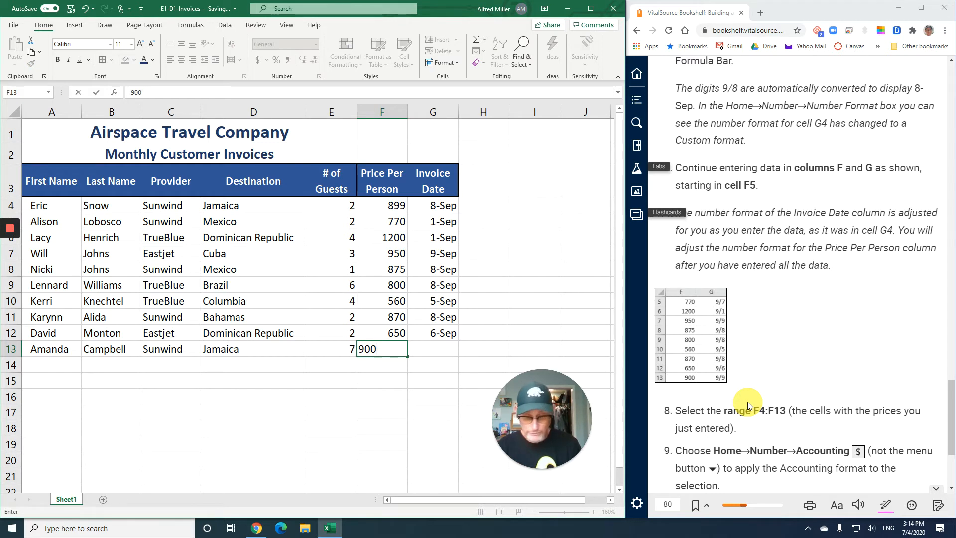
key("Tab")
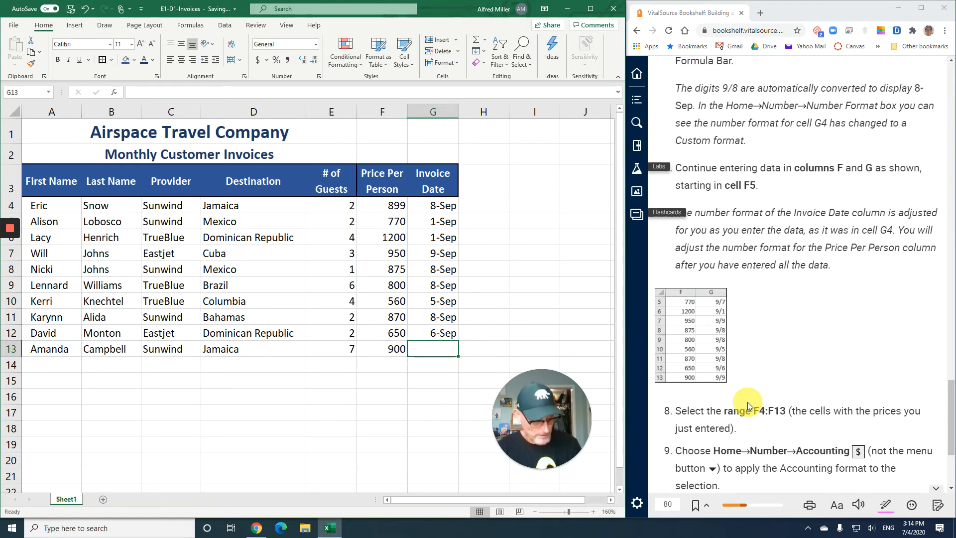
type("9/9")
key("Return")
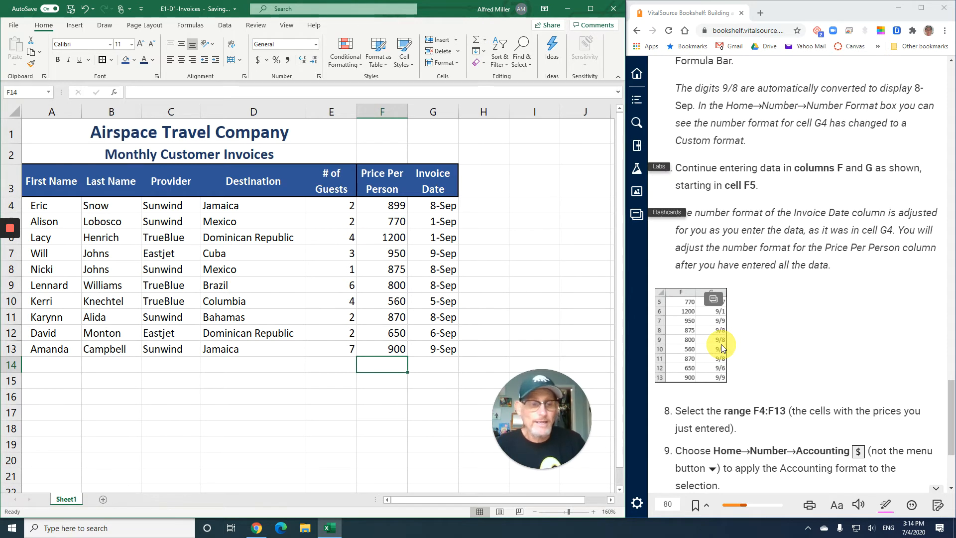
Format the prices in F4:F13 with the Accounting number format and no decimal places
scroll(720, 347, "down", 5)
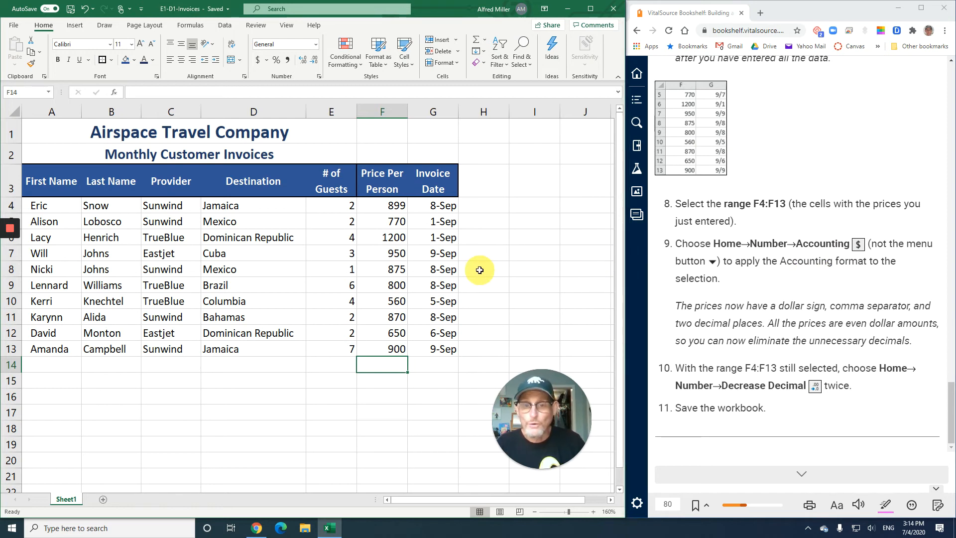
left_click_drag(377, 273, 375, 348)
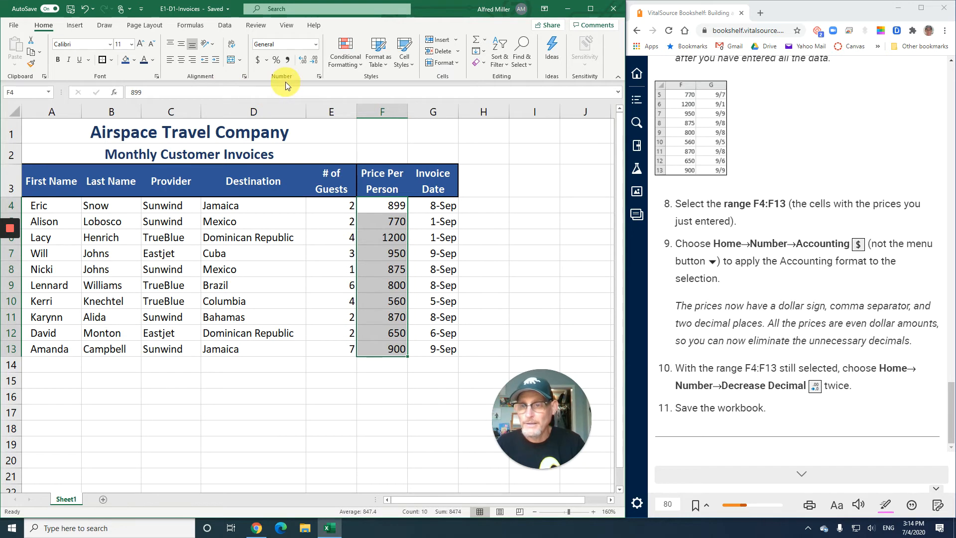
left_click(256, 60)
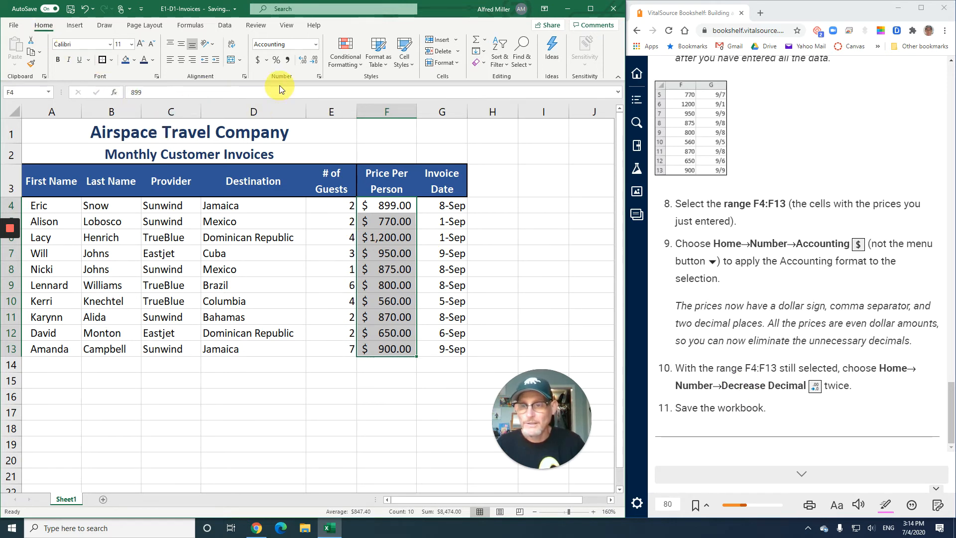
left_click(313, 61)
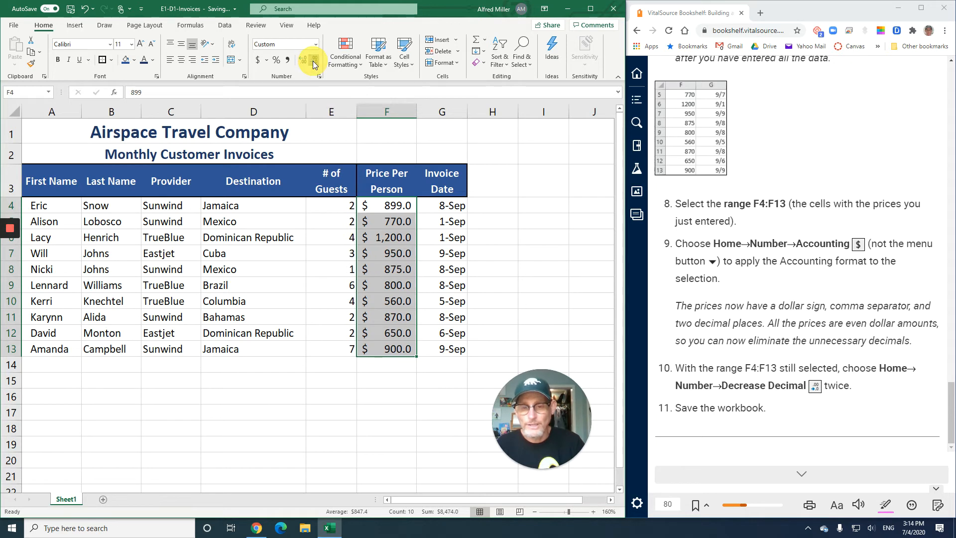
left_click(313, 62)
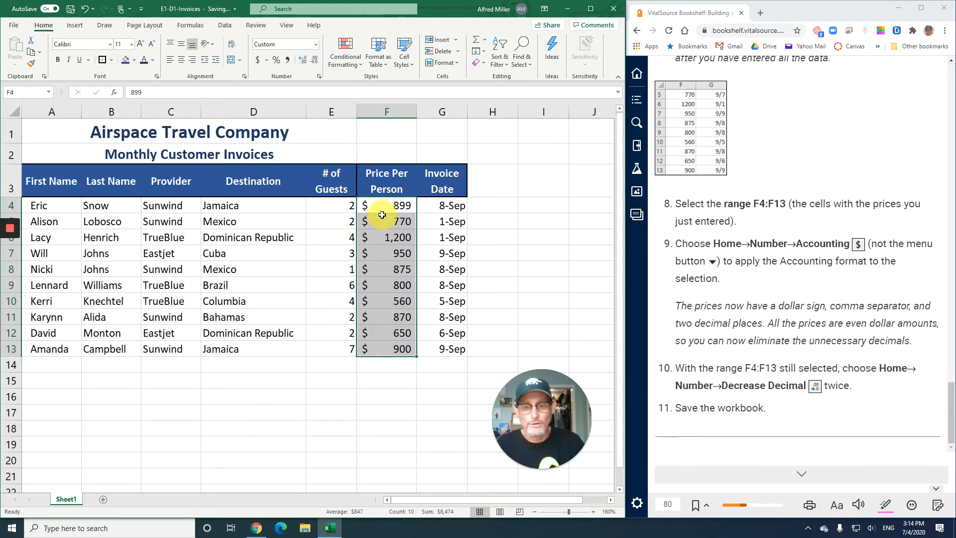
left_click_drag(366, 207, 361, 351)
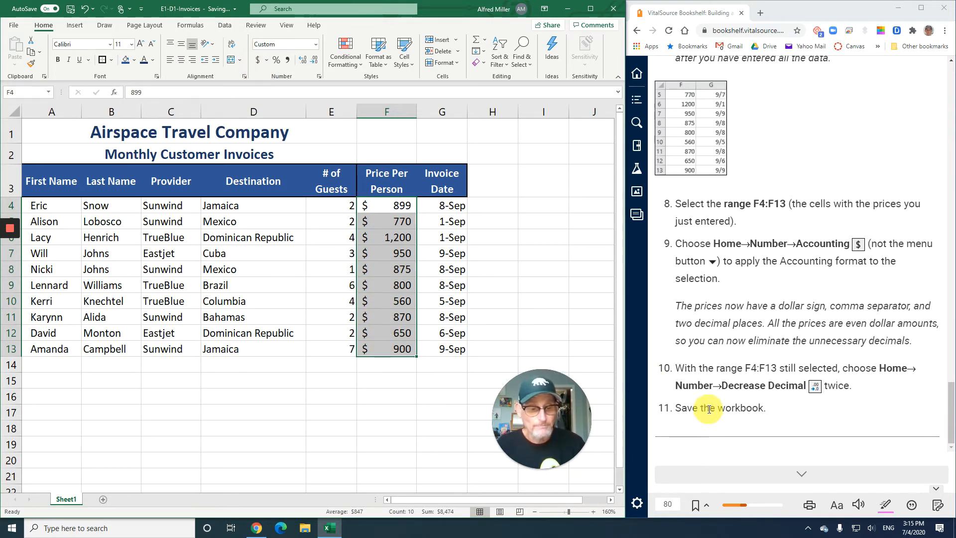
Go to the textbook's next page and read the AutoFill section, its term definition and the E1-D7 exercise instructions
left_click(804, 477)
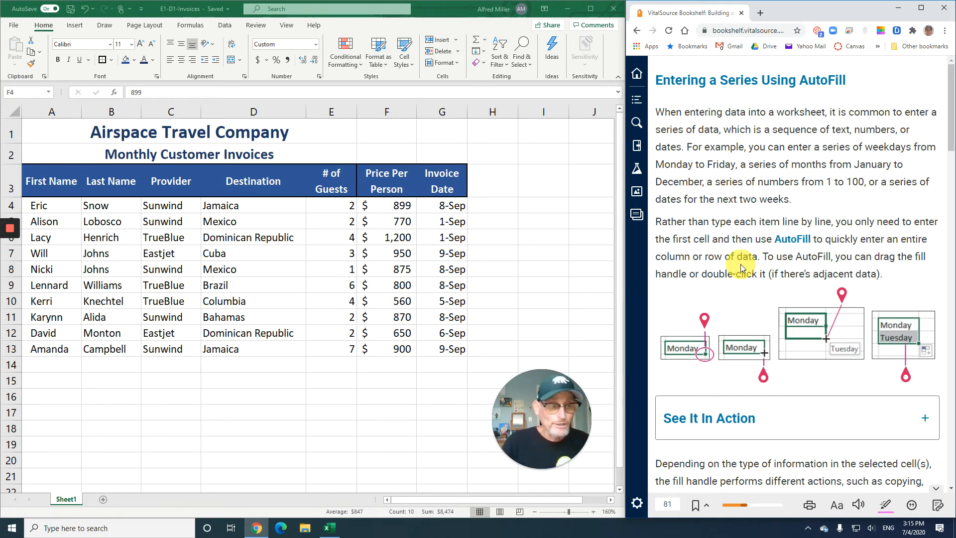
left_click(789, 248)
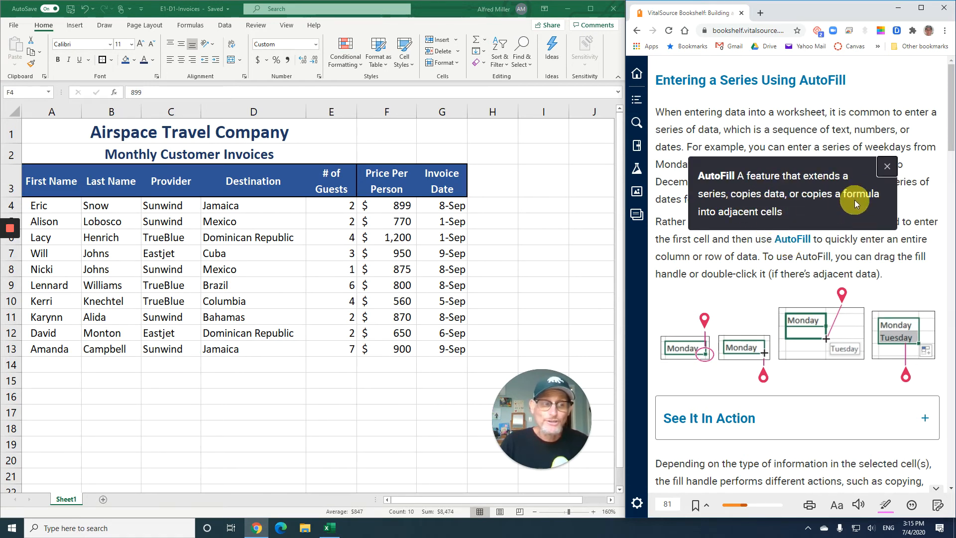
left_click(893, 168)
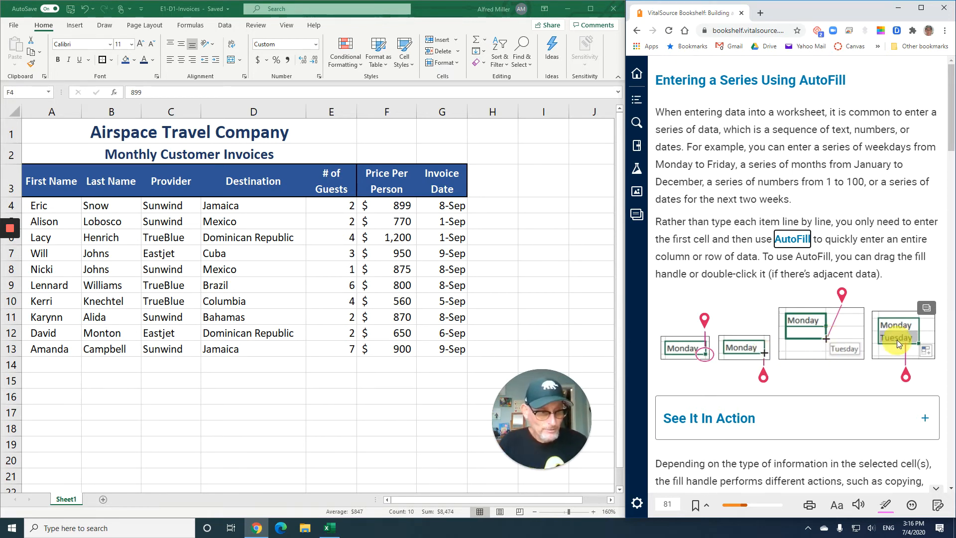
scroll(766, 339, "down", 1)
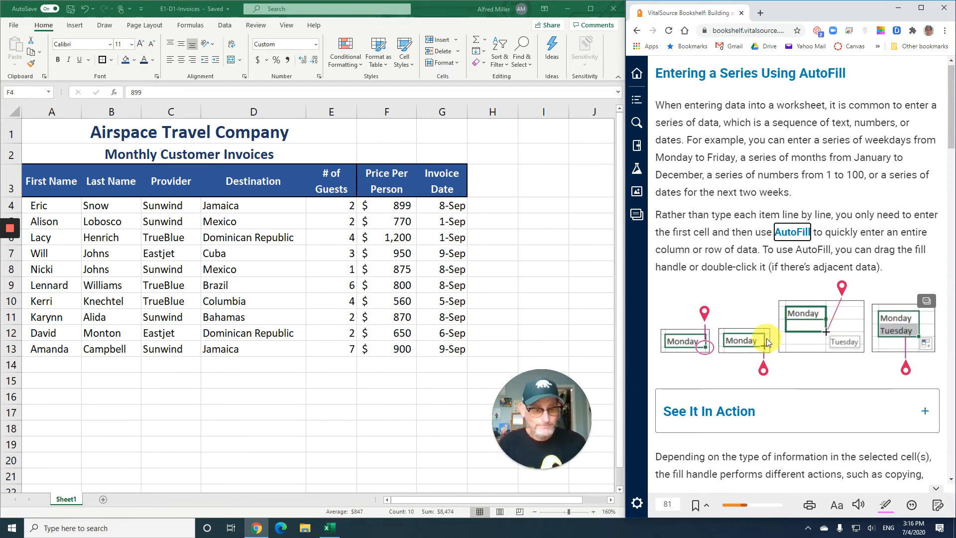
scroll(766, 339, "down", 6)
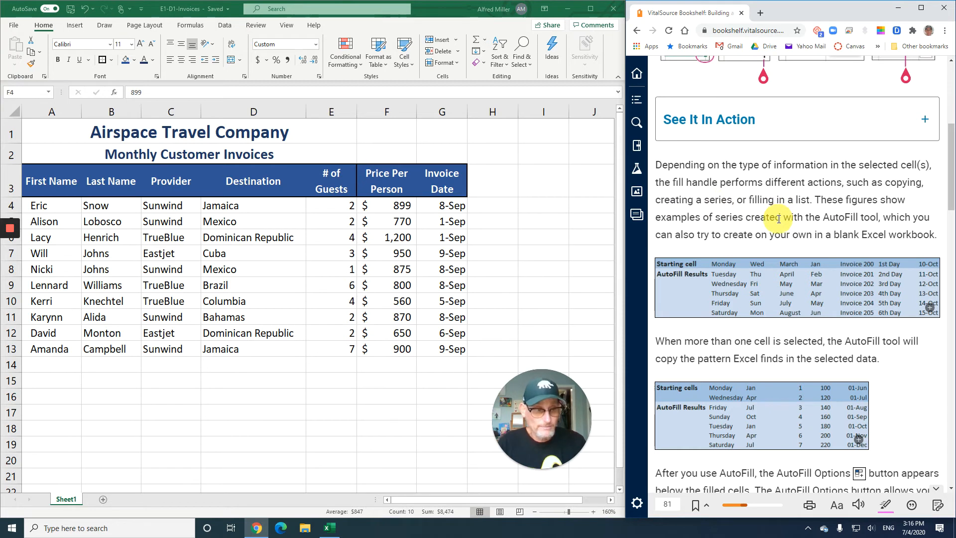
scroll(796, 214, "down", 2)
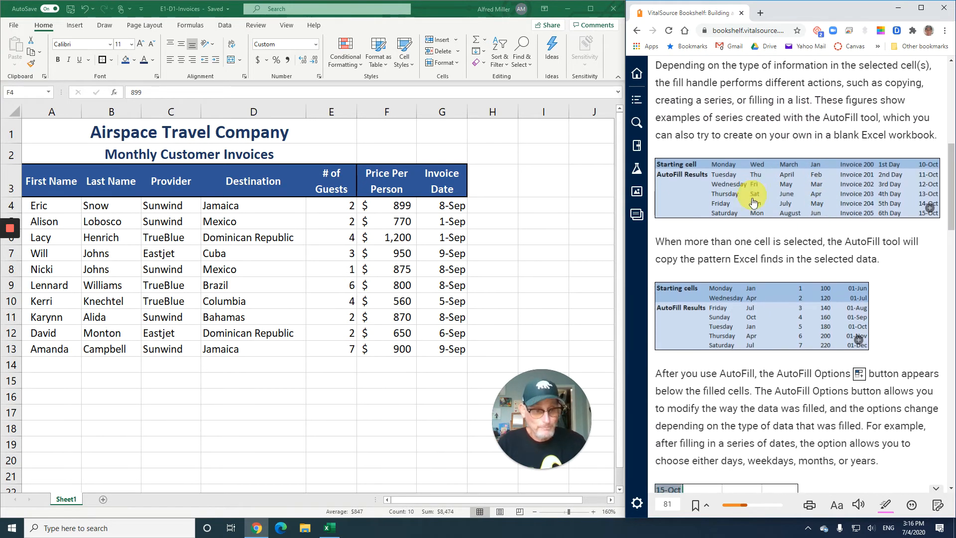
scroll(742, 315, "down", 1)
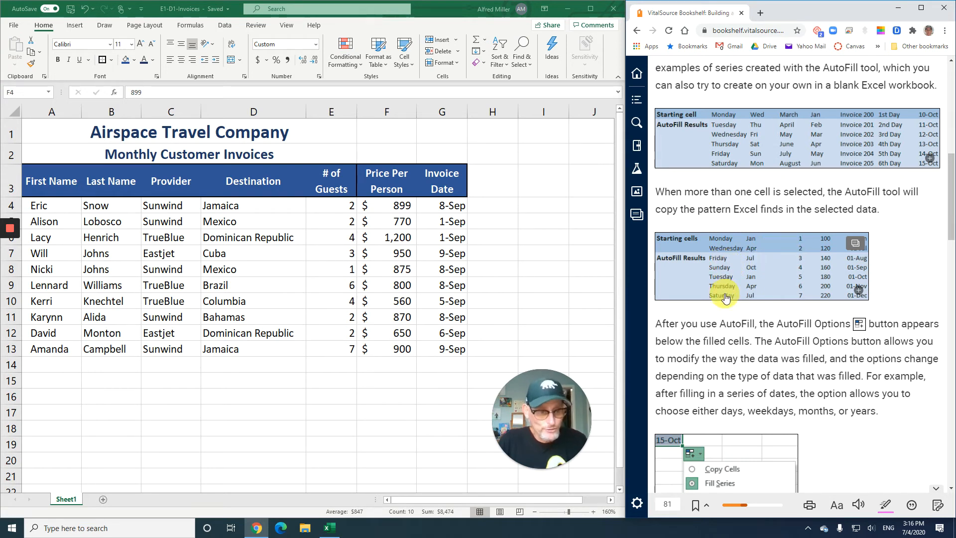
scroll(757, 291, "down", 4)
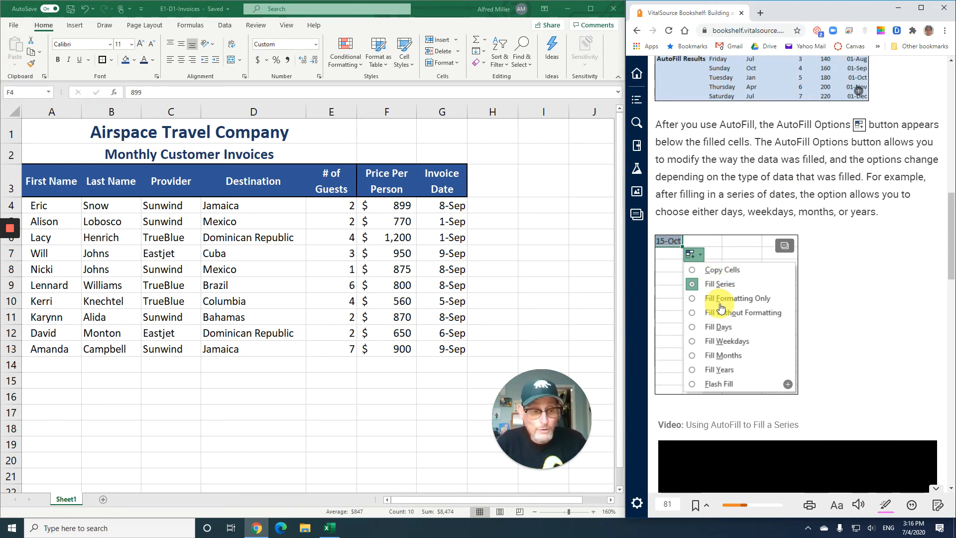
scroll(721, 307, "down", 4)
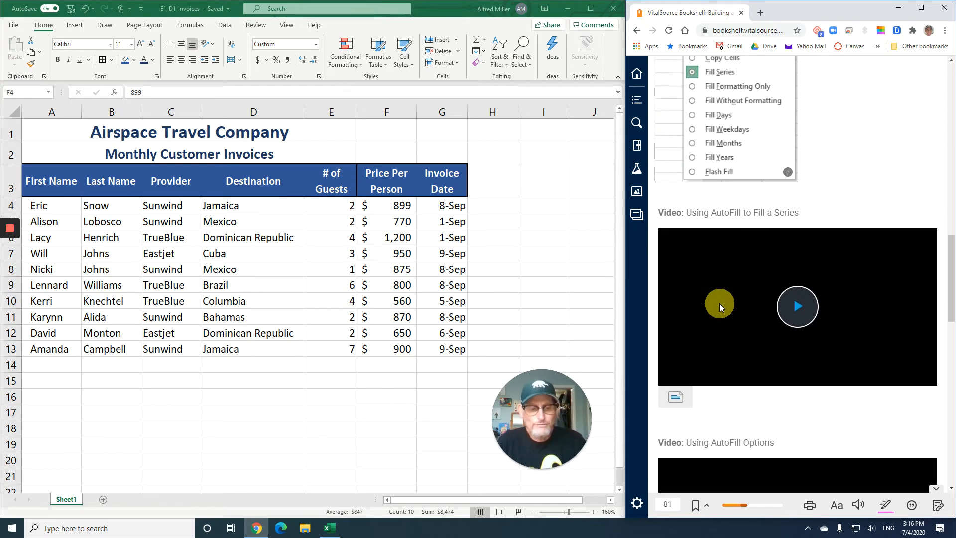
scroll(718, 303, "down", 5)
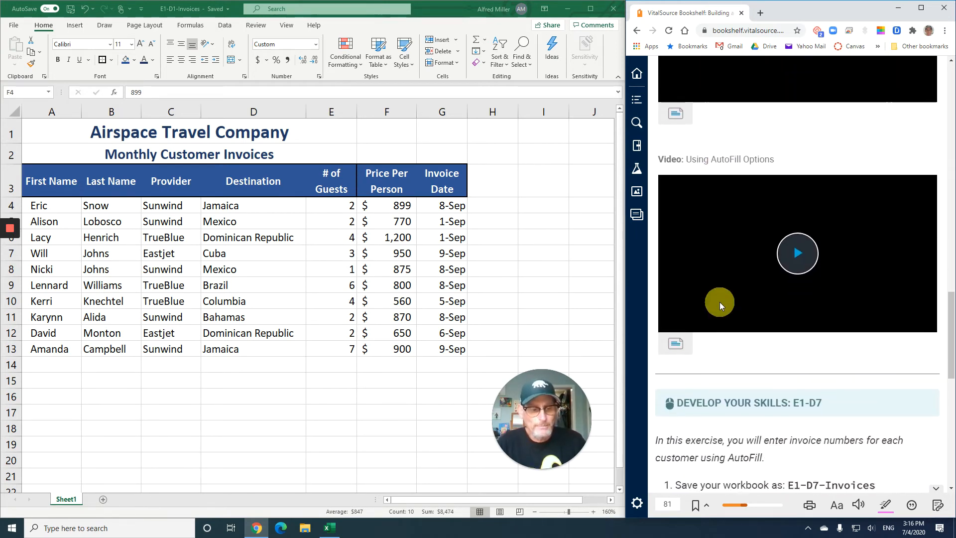
scroll(719, 302, "down", 6)
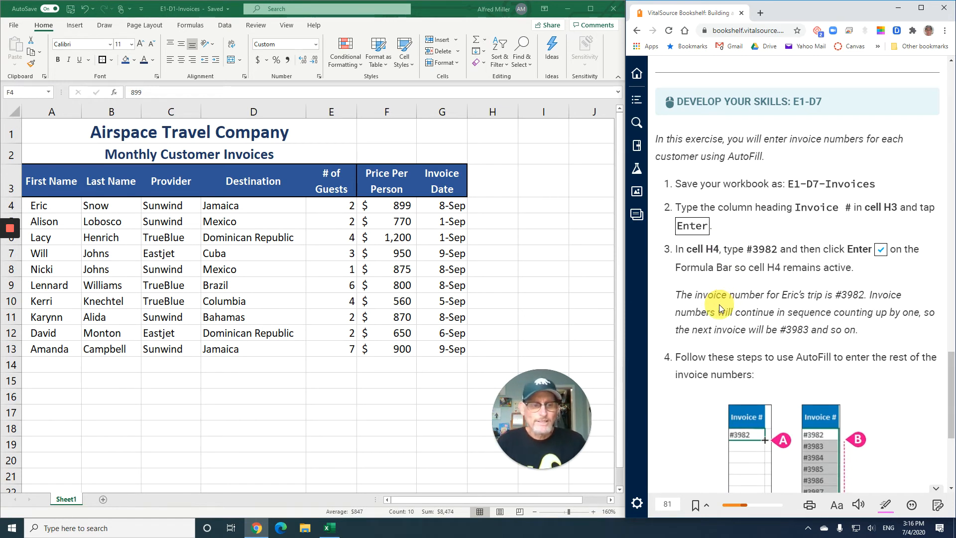
scroll(719, 306, "down", 2)
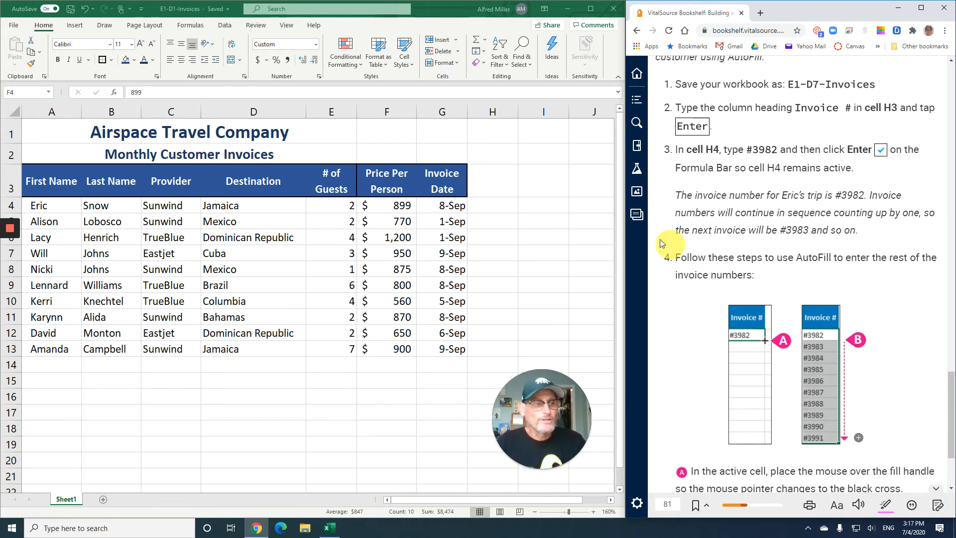
Enter the column heading Invoice # in cell H3 and the first invoice number #3982 in H4, keeping H4 active
left_click(493, 178)
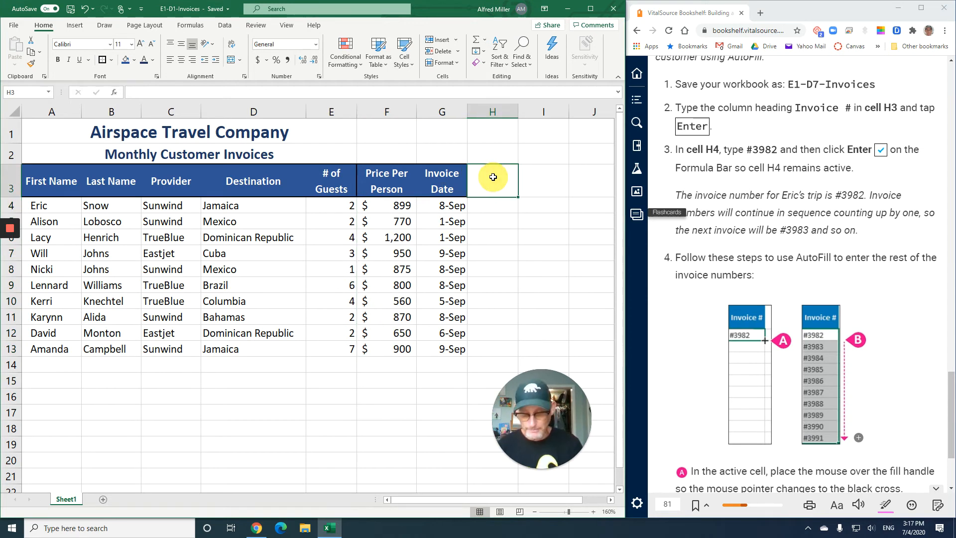
type("Invoice #")
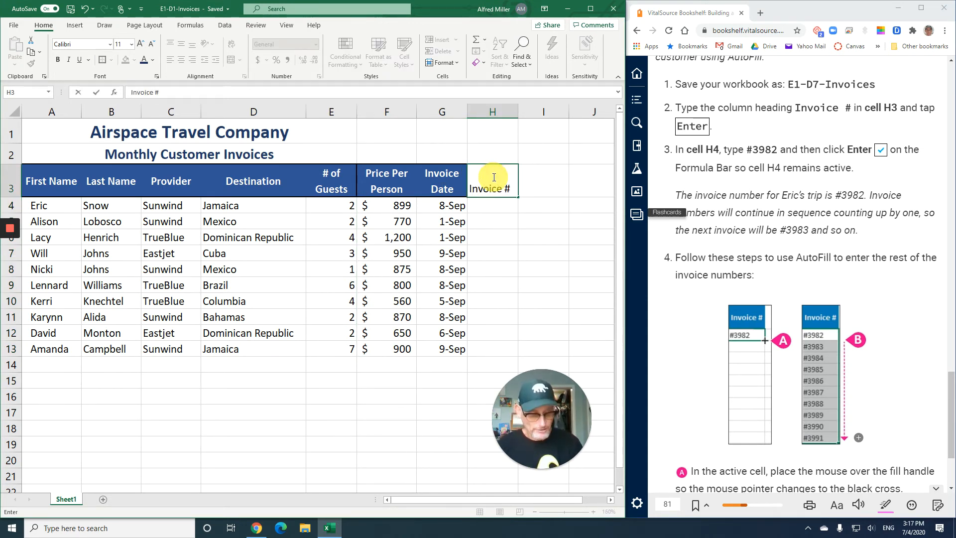
key("Return")
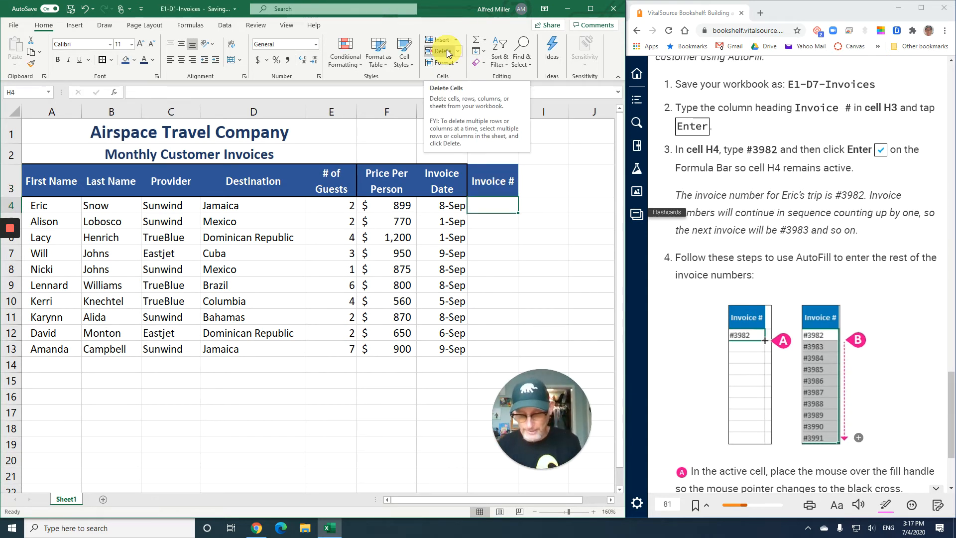
type("#")
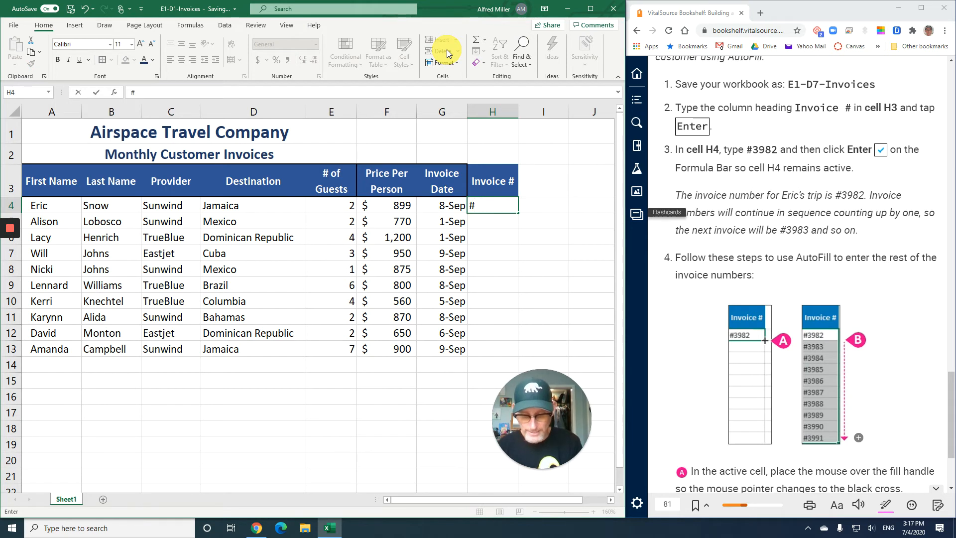
type("3982")
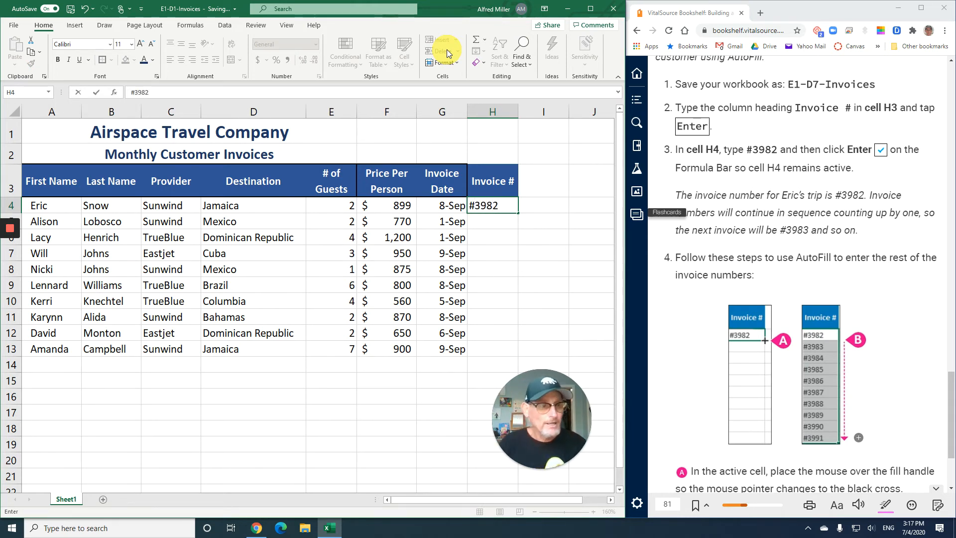
left_click(96, 92)
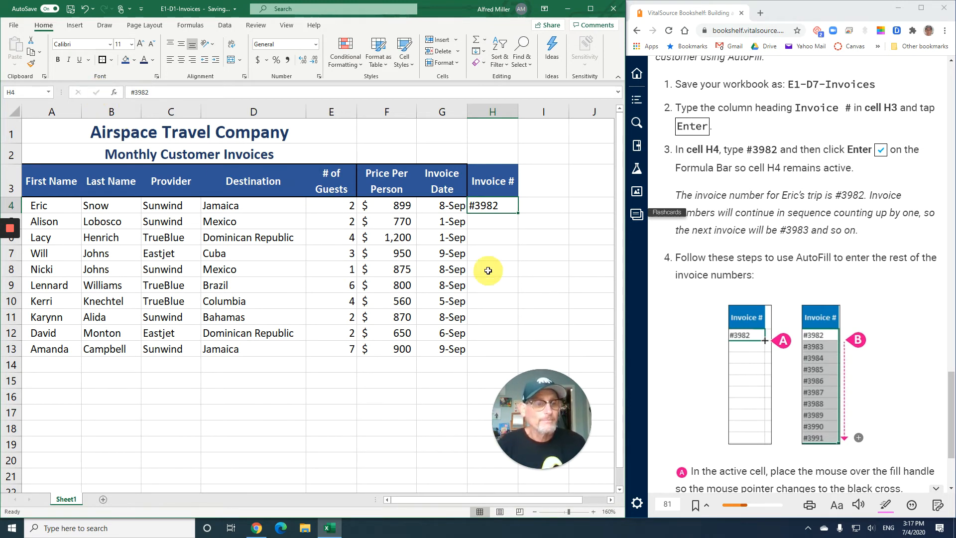
AutoFill the invoice number series from H4 down through cell H13
scroll(712, 288, "down", 3)
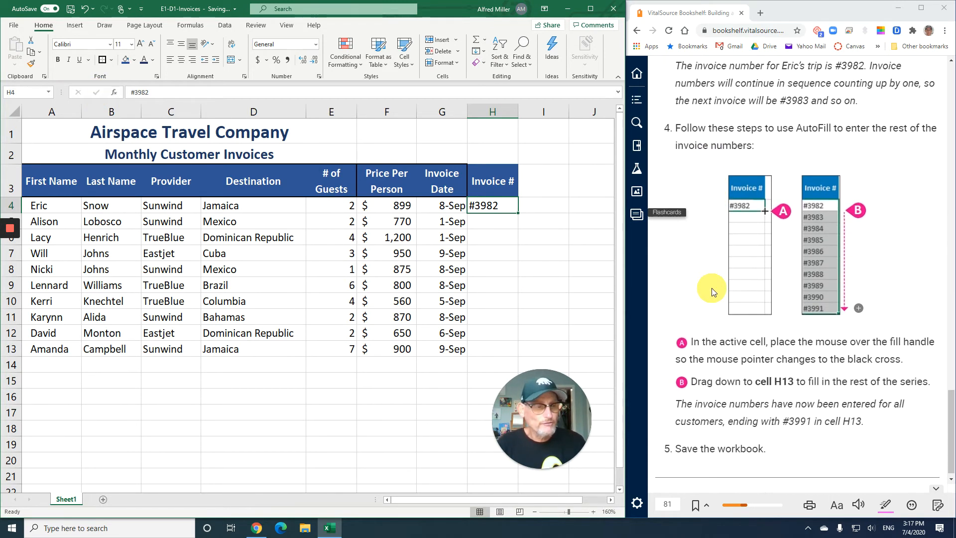
scroll(712, 287, "down", 1)
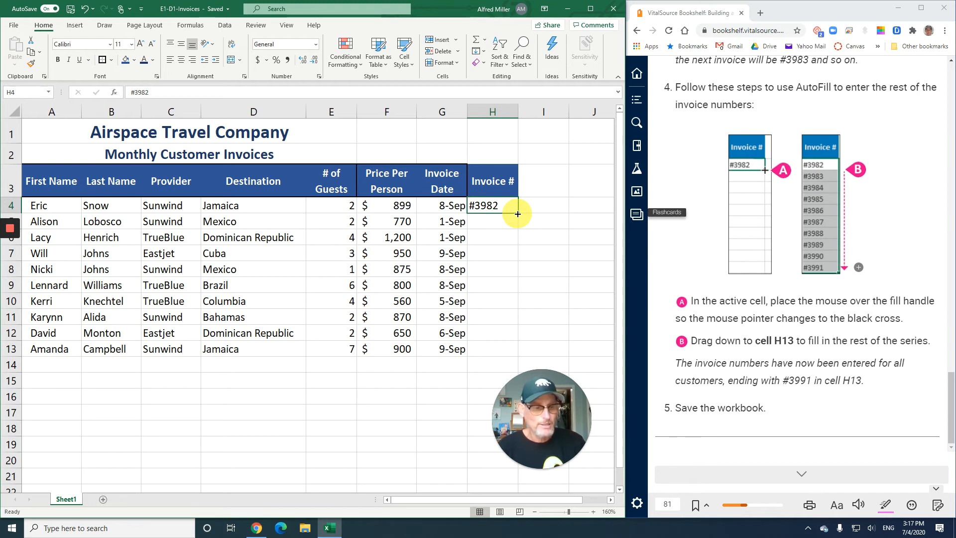
left_click_drag(518, 214, 522, 354)
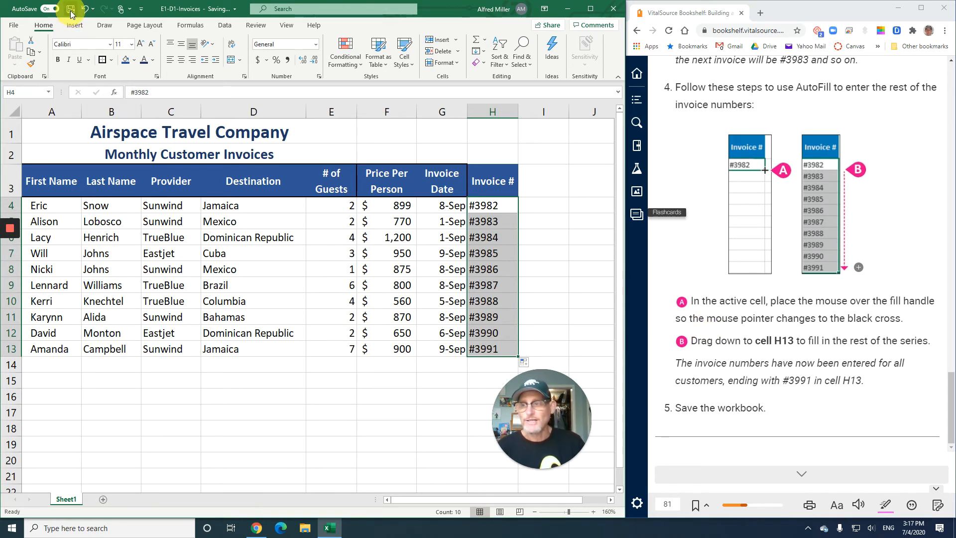
Go to the textbook's next page and read the Printing Worksheets section and the first E1-D8 exercise instructions
left_click(794, 474)
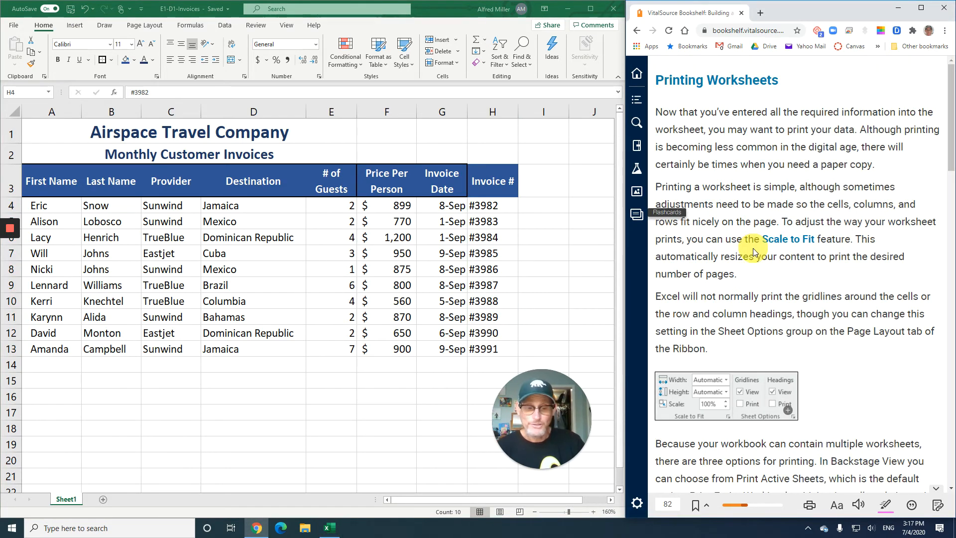
scroll(754, 250, "down", 3)
scroll(757, 250, "up", 4)
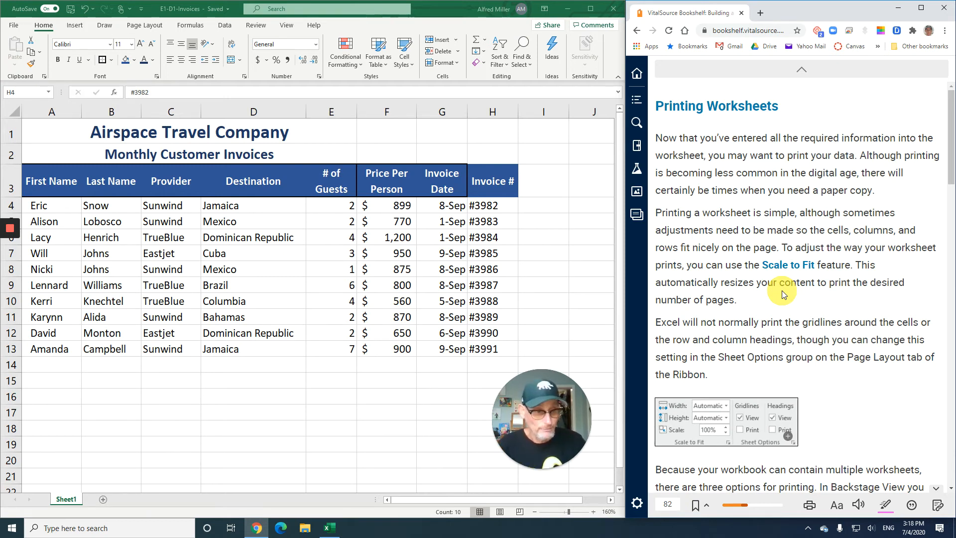
scroll(782, 291, "down", 3)
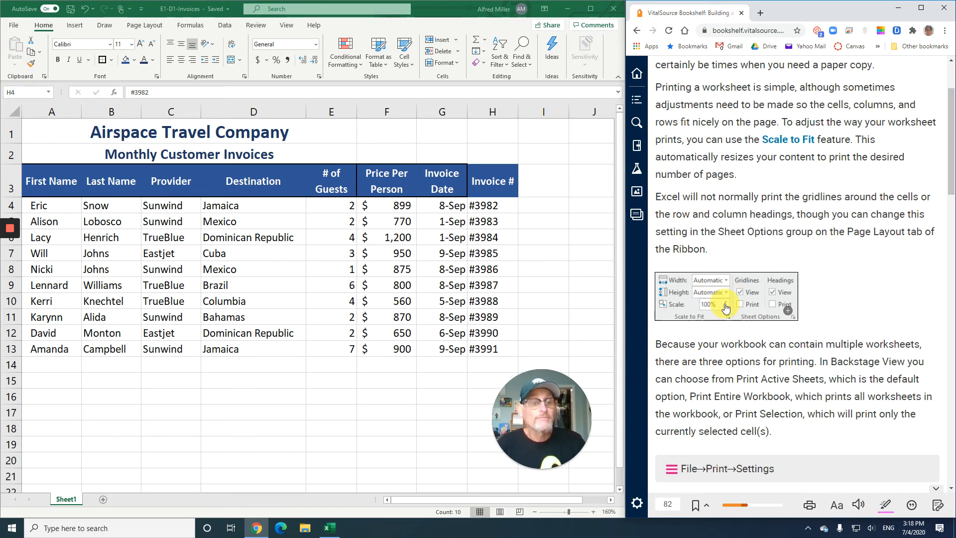
scroll(857, 272, "down", 3)
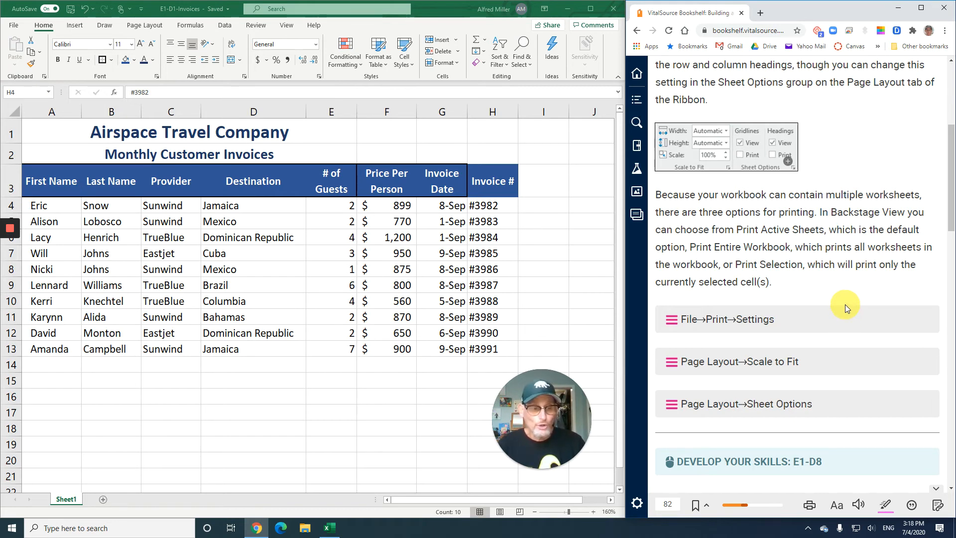
scroll(844, 300, "down", 2)
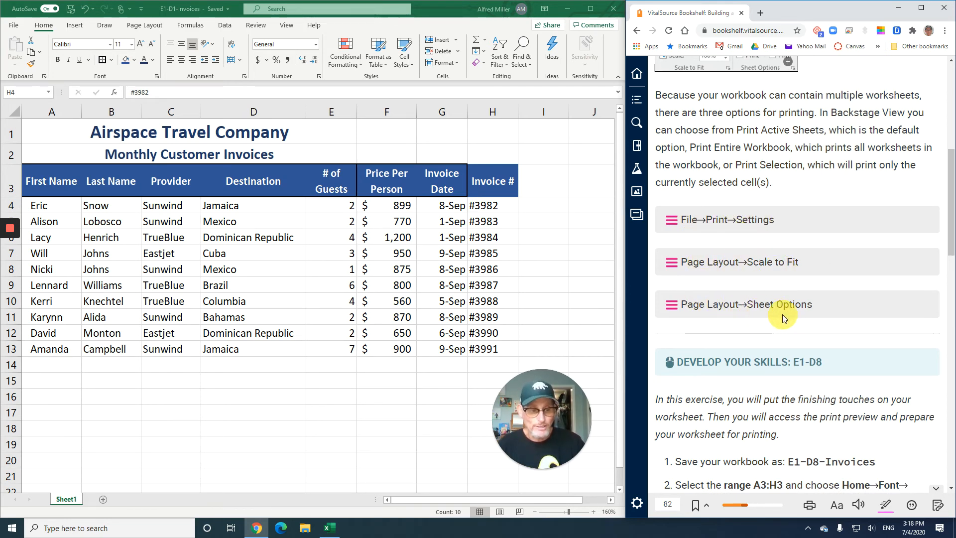
scroll(781, 315, "down", 1)
scroll(781, 314, "down", 5)
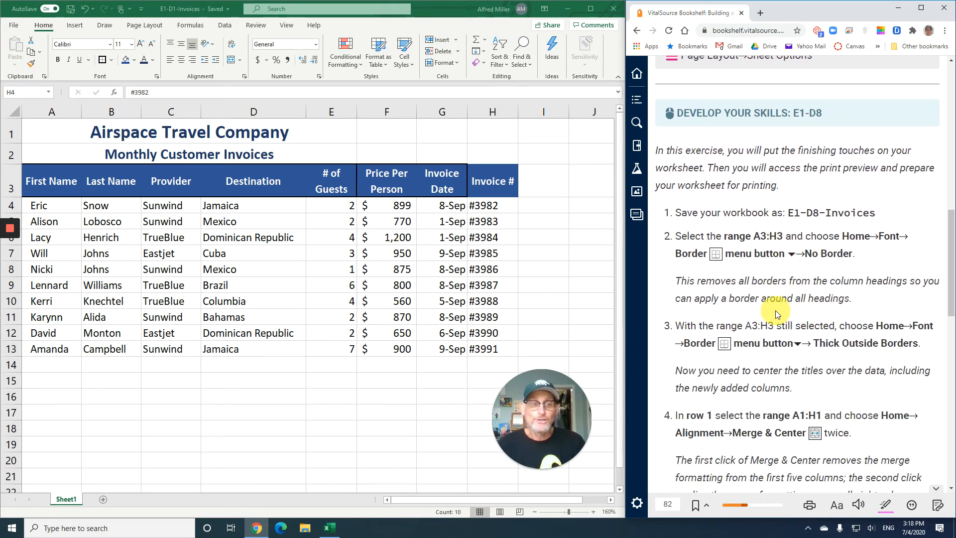
scroll(775, 316, "down", 1)
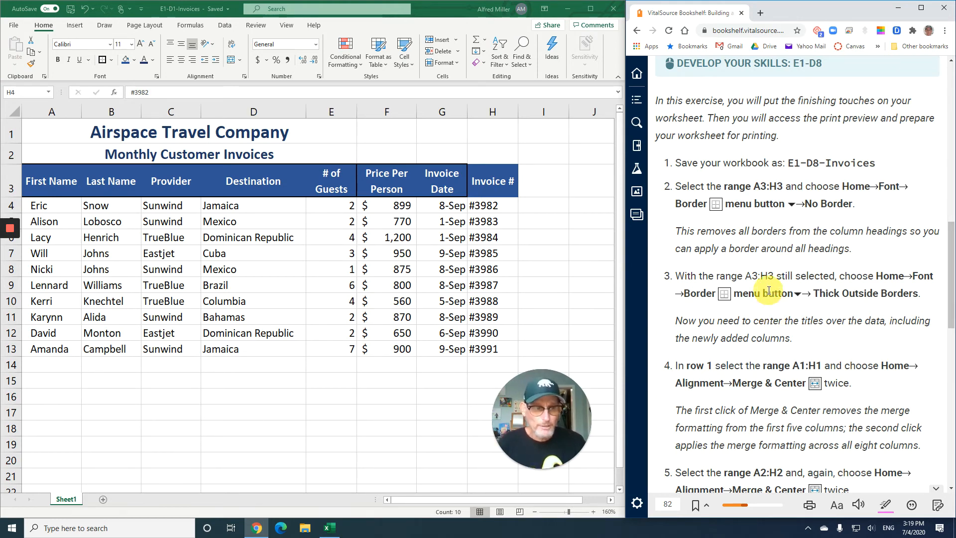
scroll(711, 266, "down", 1)
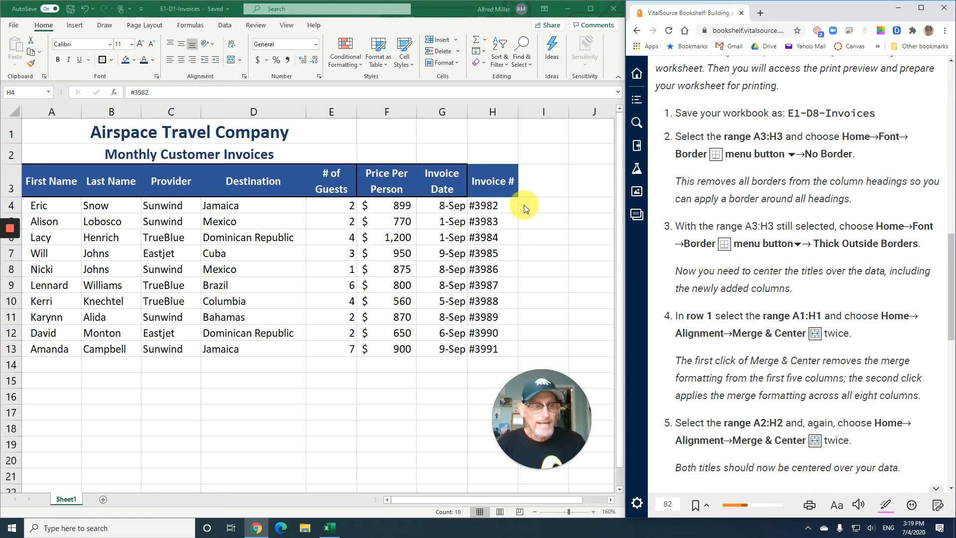
Remove all borders from the column headings in A3:H3 and apply Thick Outside Borders to the same range
left_click(60, 175)
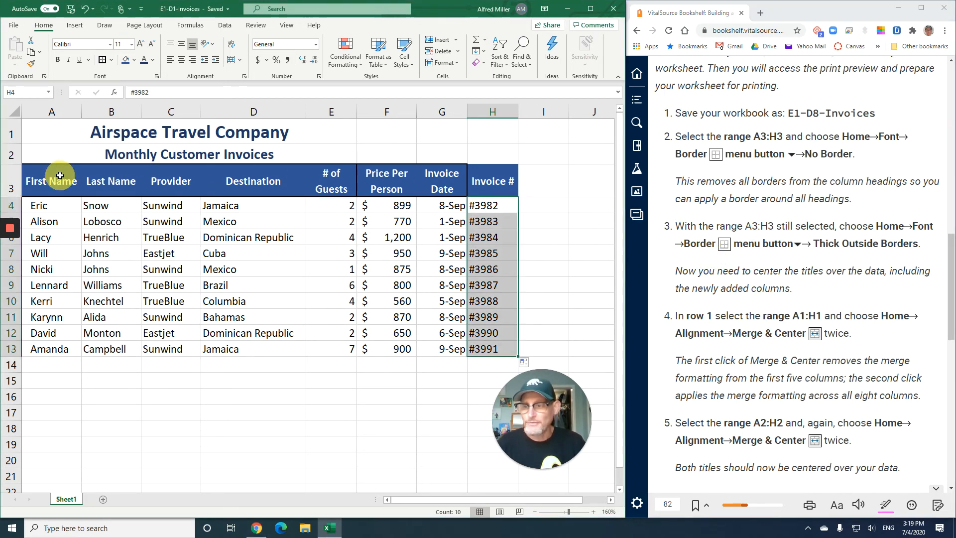
left_click_drag(60, 175, 486, 183)
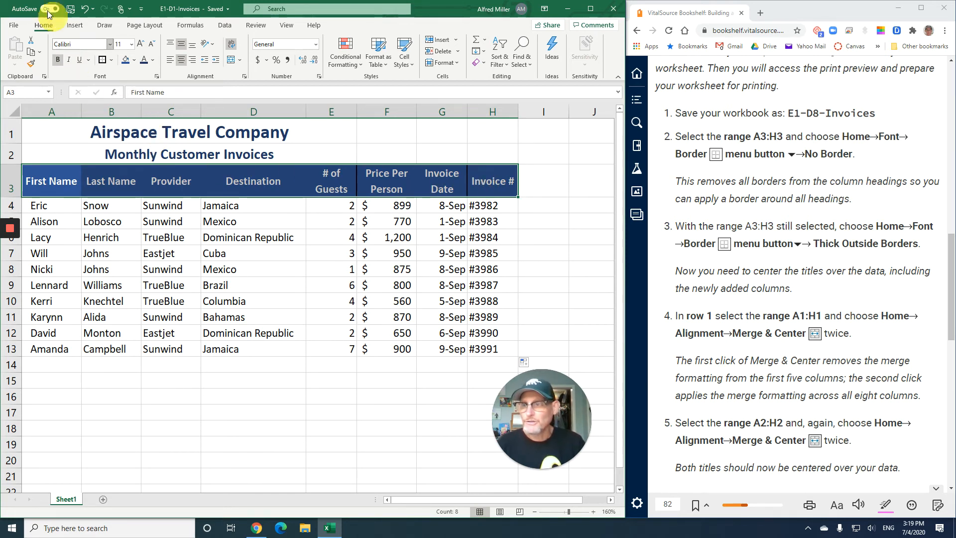
left_click(113, 60)
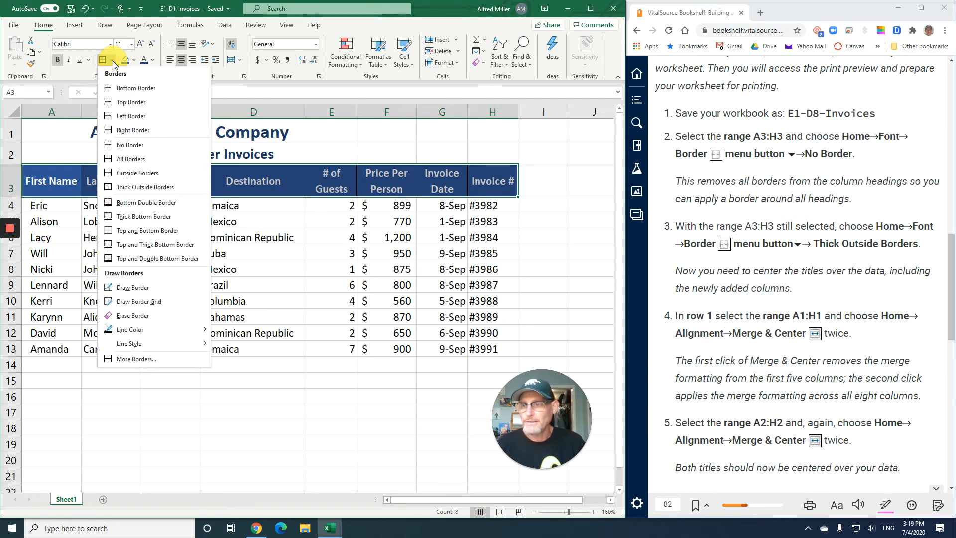
left_click(133, 145)
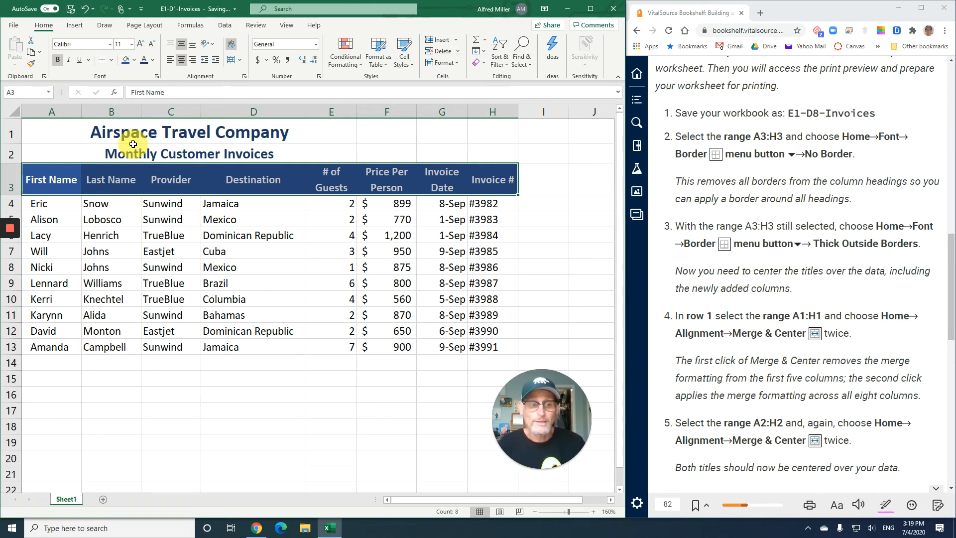
left_click(112, 60)
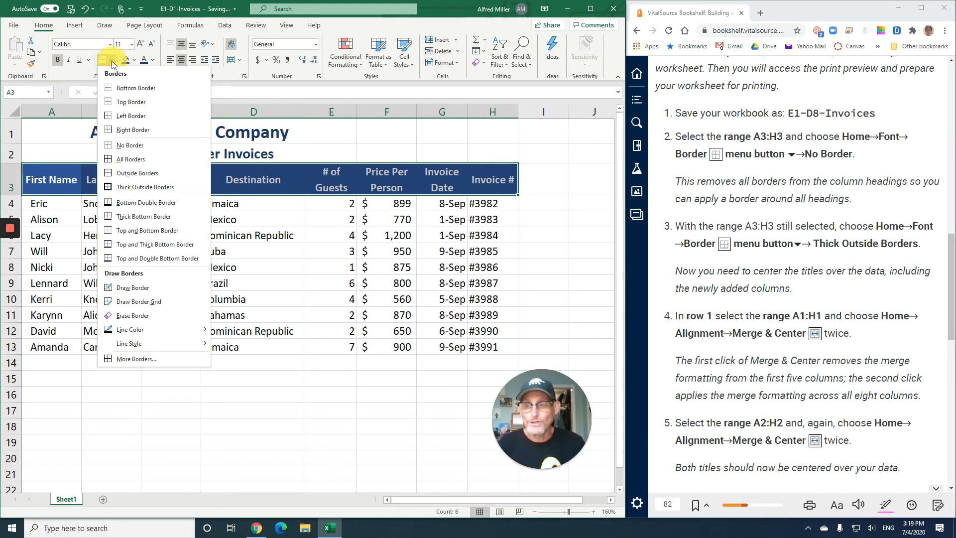
left_click(144, 188)
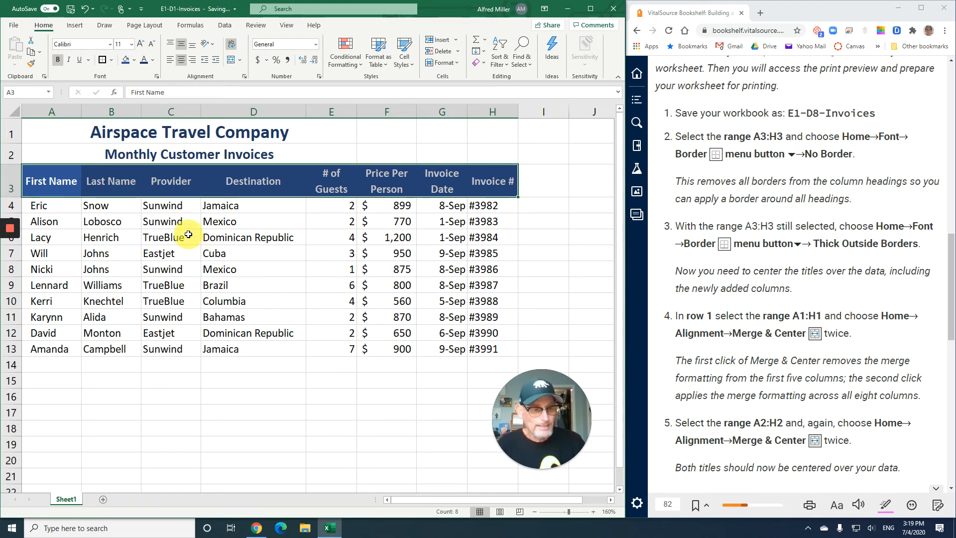
Unmerge the company title in row 1 and merge and center it across A1:H1
left_click_drag(63, 129, 478, 134)
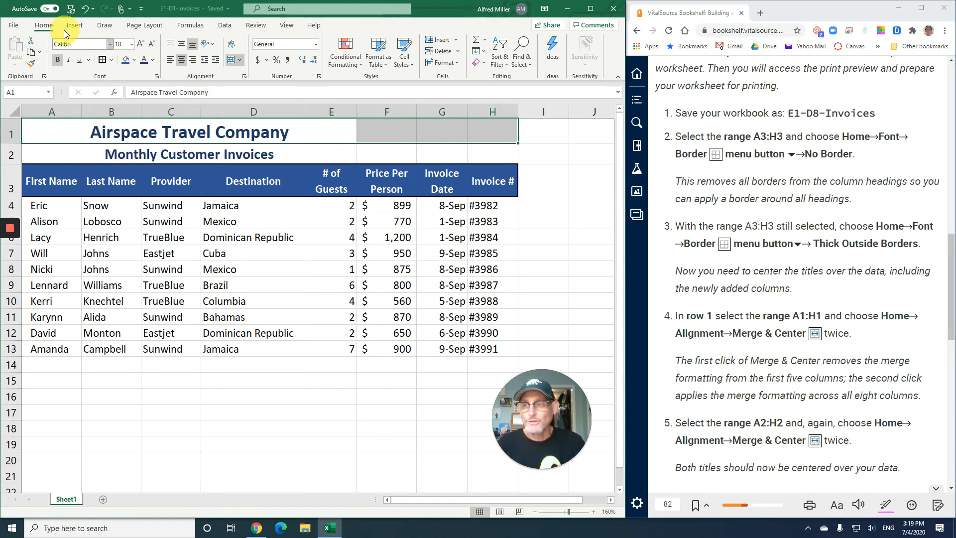
left_click(231, 61)
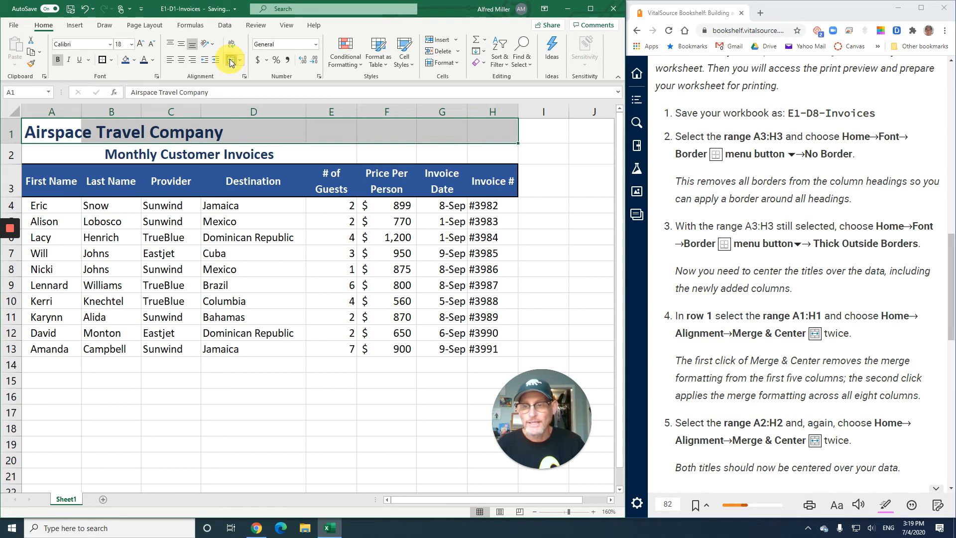
left_click(231, 60)
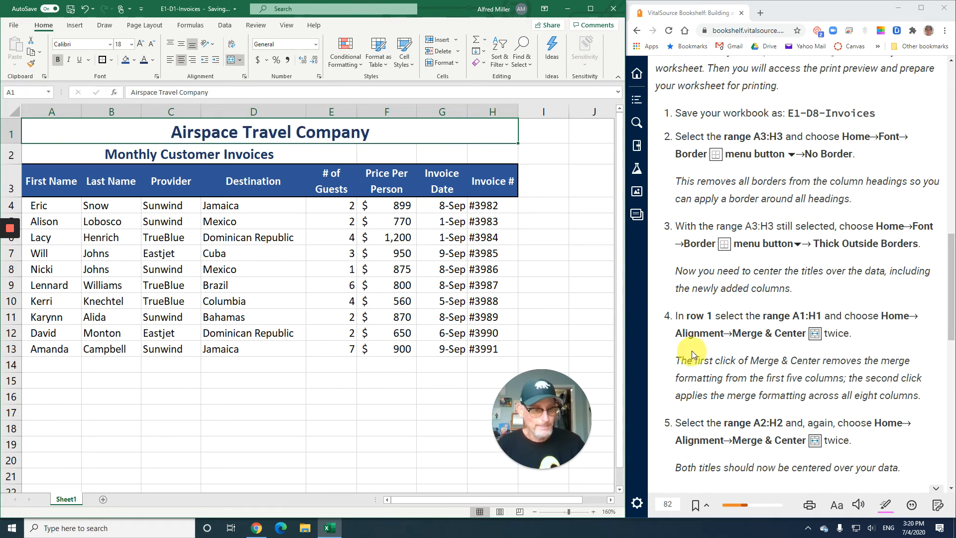
Unmerge the Monthly Customer Invoices subtitle and merge and center it across A2:H2
scroll(699, 348, "down", 1)
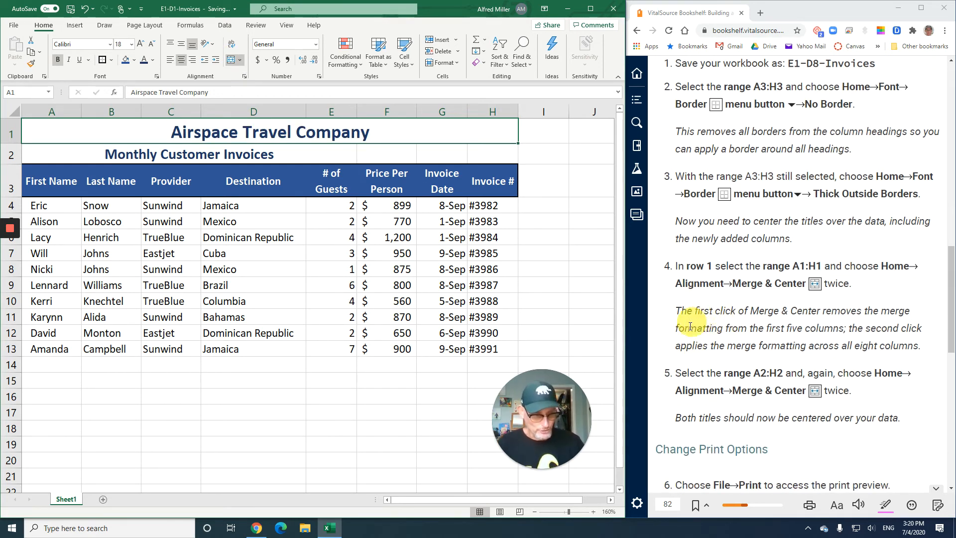
scroll(702, 332, "down", 2)
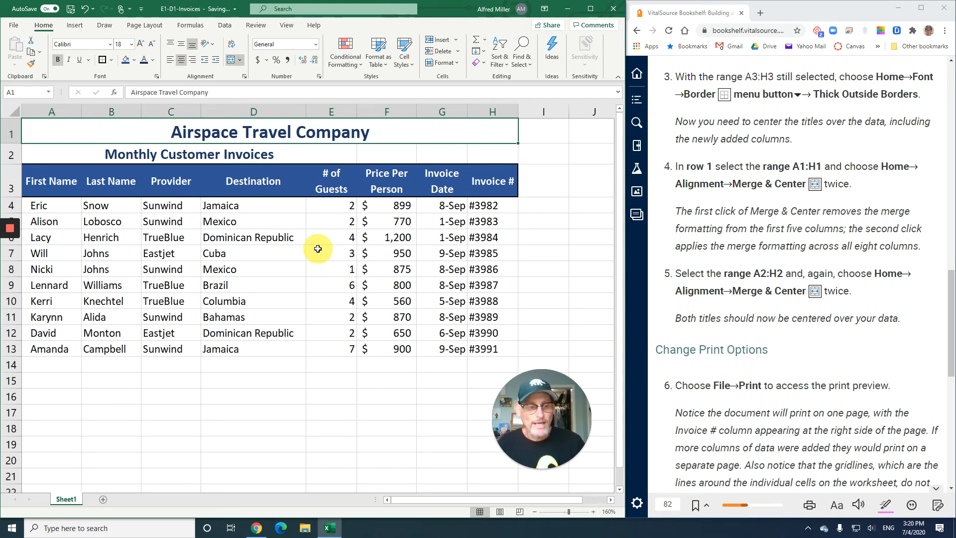
left_click(45, 154)
left_click_drag(213, 154, 484, 153)
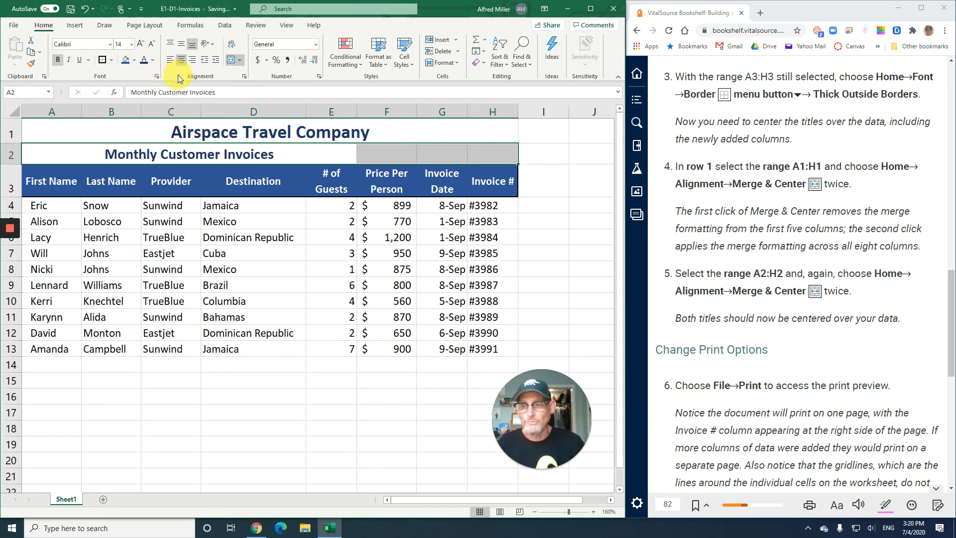
left_click(230, 60)
left_click(231, 60)
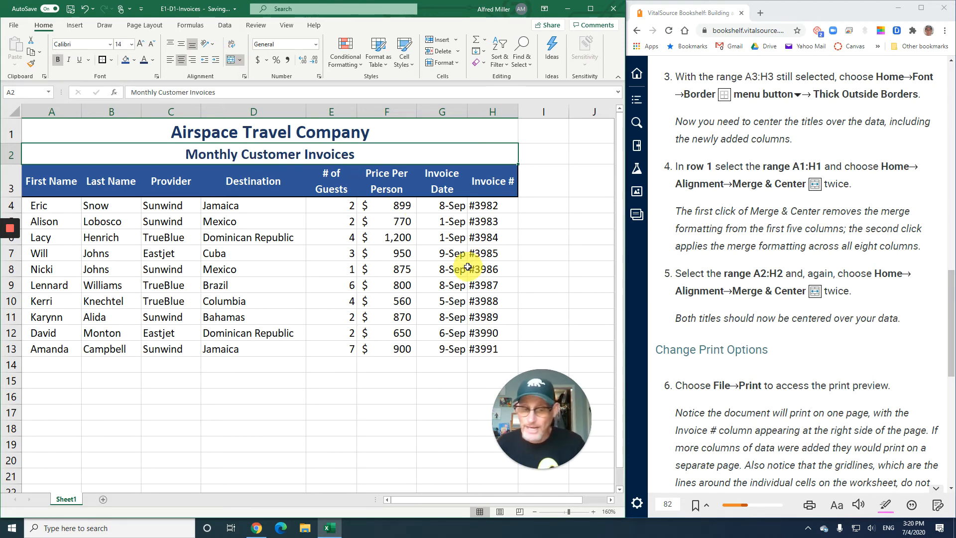
Read the Change Print Options instructions, examine the worksheet's print preview, and return to the worksheet
scroll(468, 267, "down", 1)
scroll(466, 266, "up", 1)
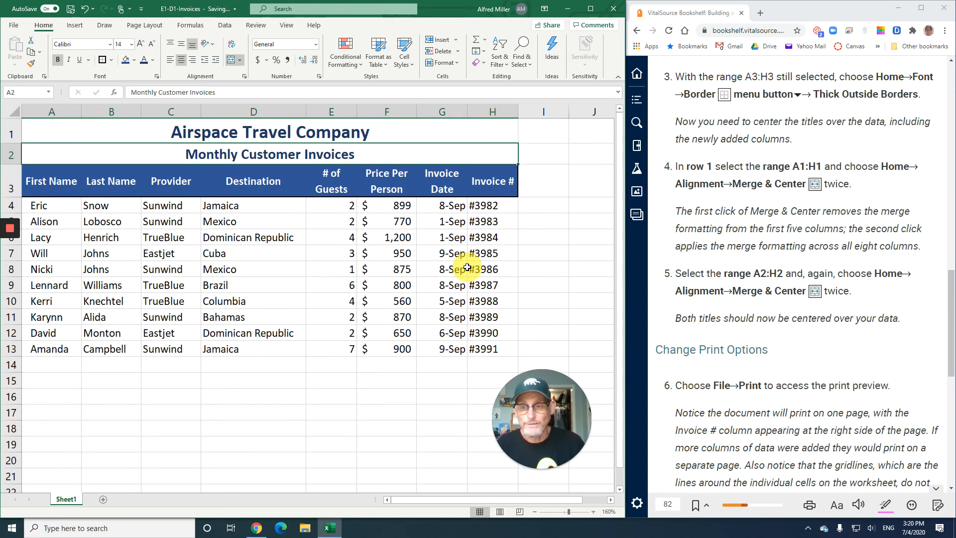
scroll(793, 343, "down", 3)
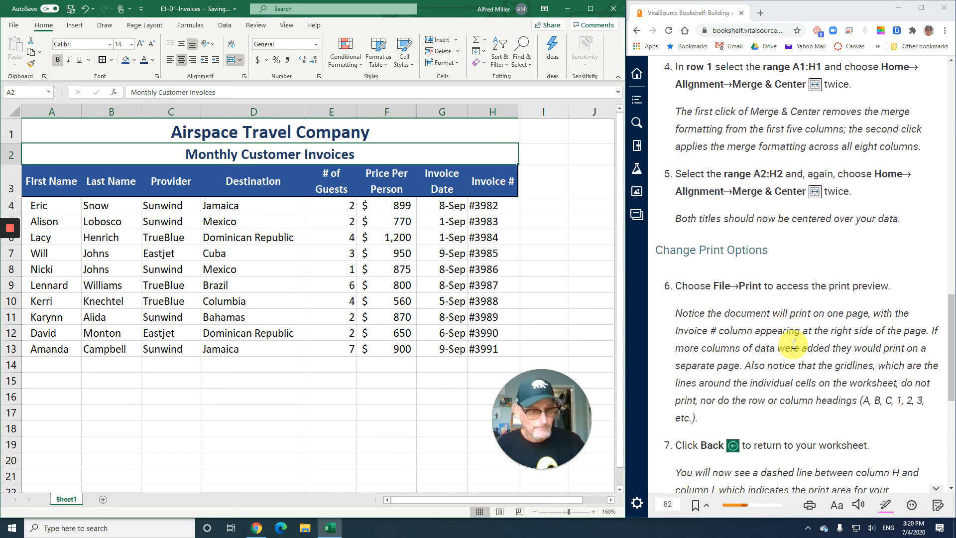
scroll(793, 344, "down", 2)
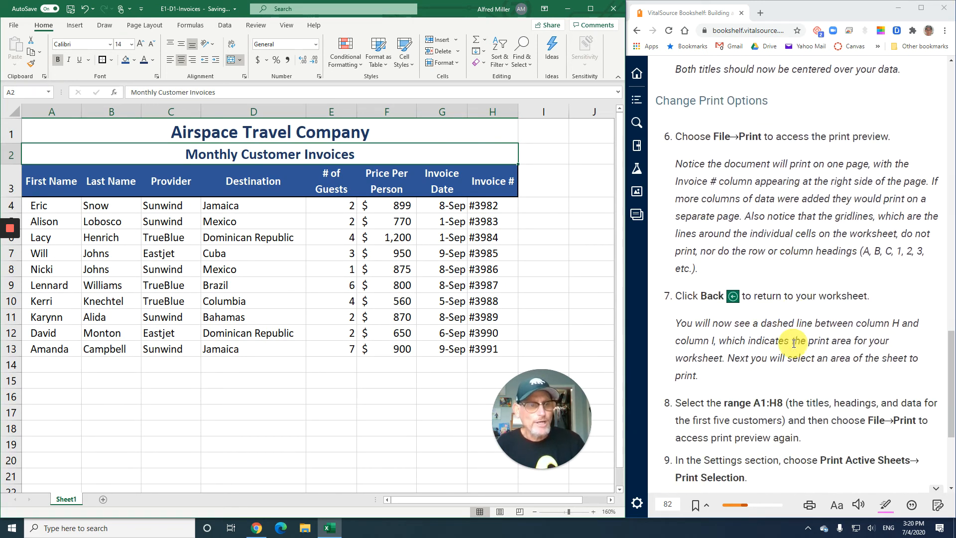
scroll(793, 343, "down", 1)
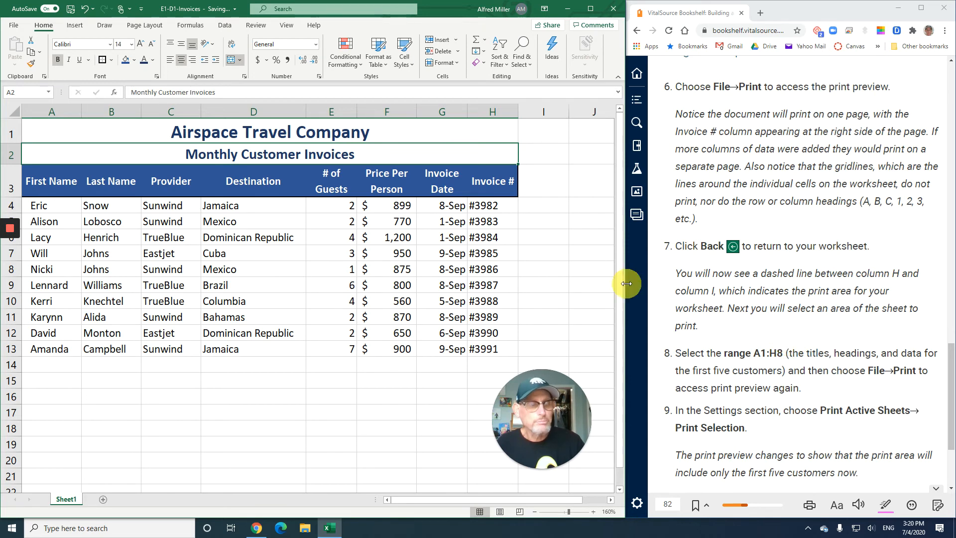
left_click(15, 25)
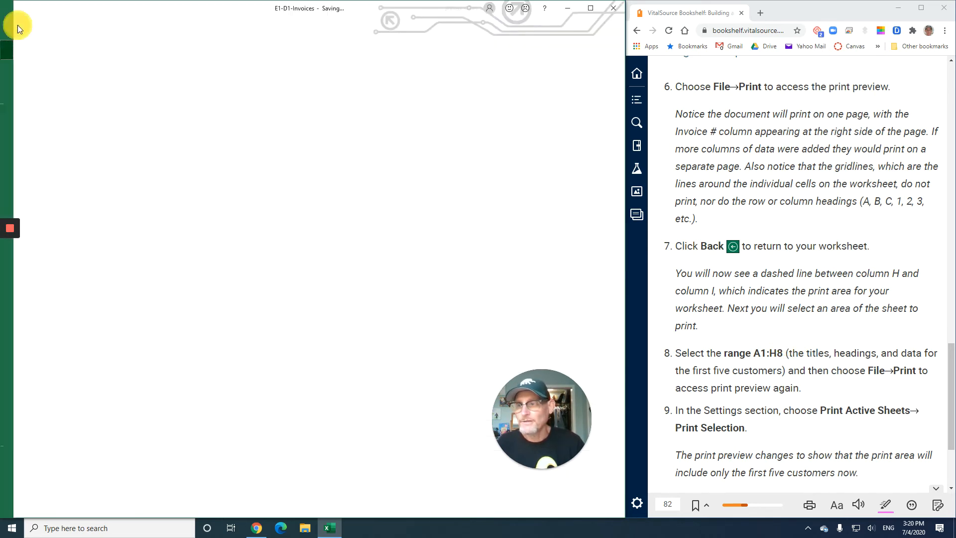
left_click(35, 158)
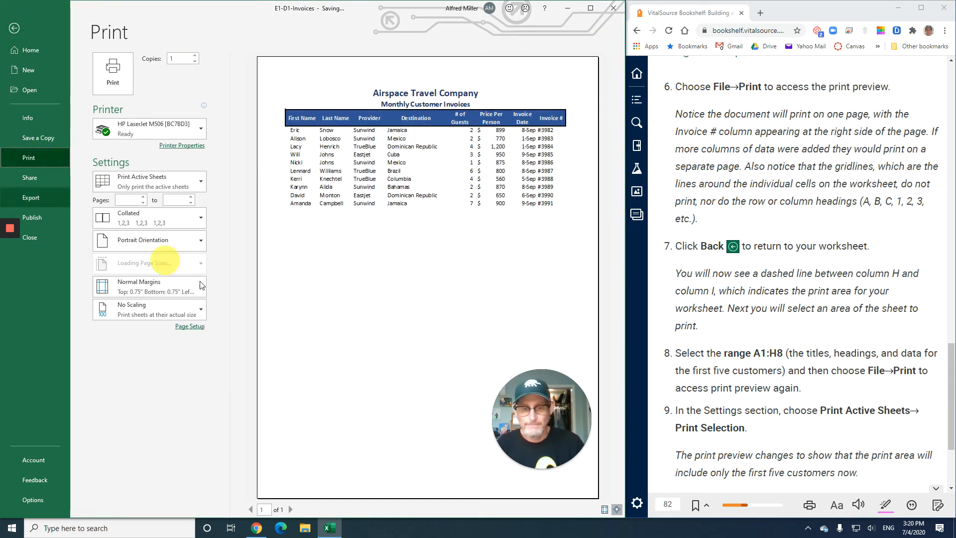
left_click_drag(532, 423, 103, 438)
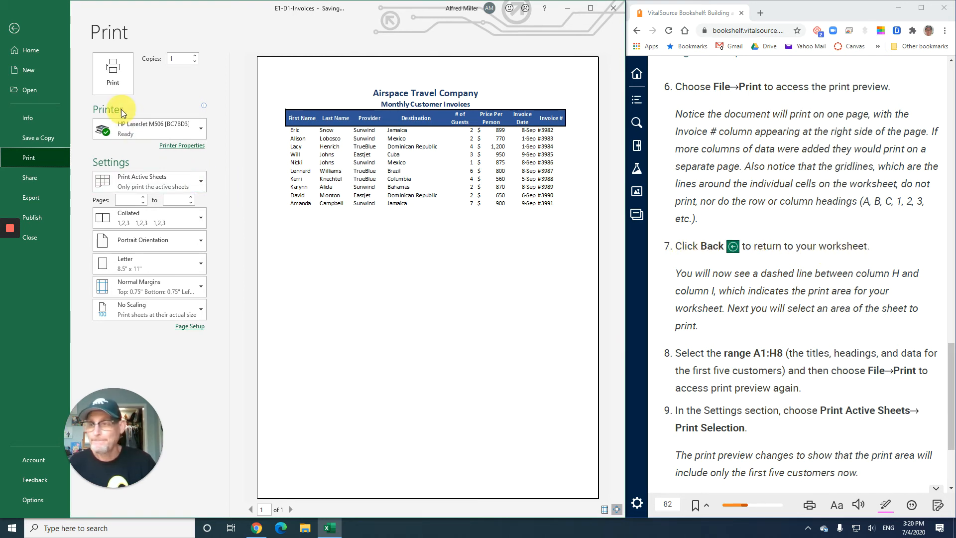
left_click(15, 29)
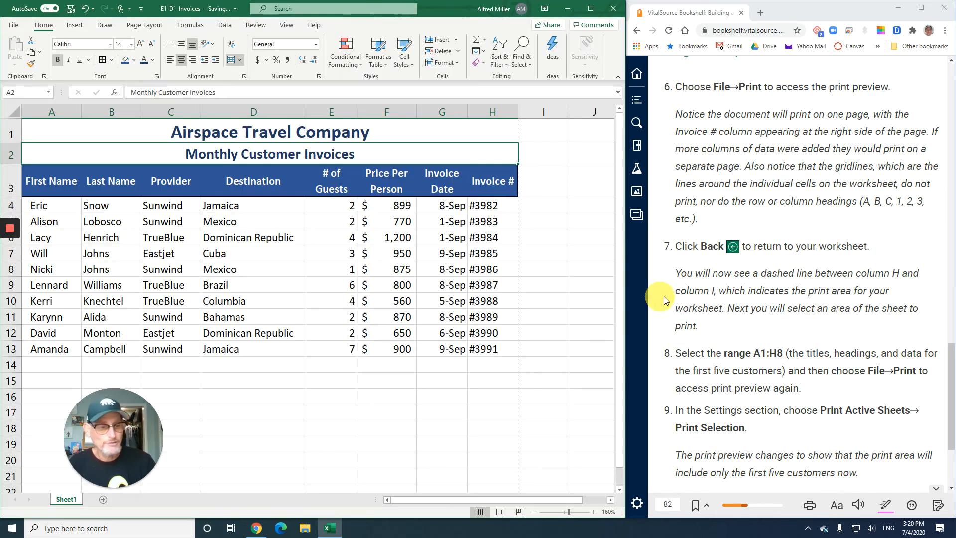
Select the range A1:H8 and set the print settings to Print Selection
scroll(685, 302, "down", 4)
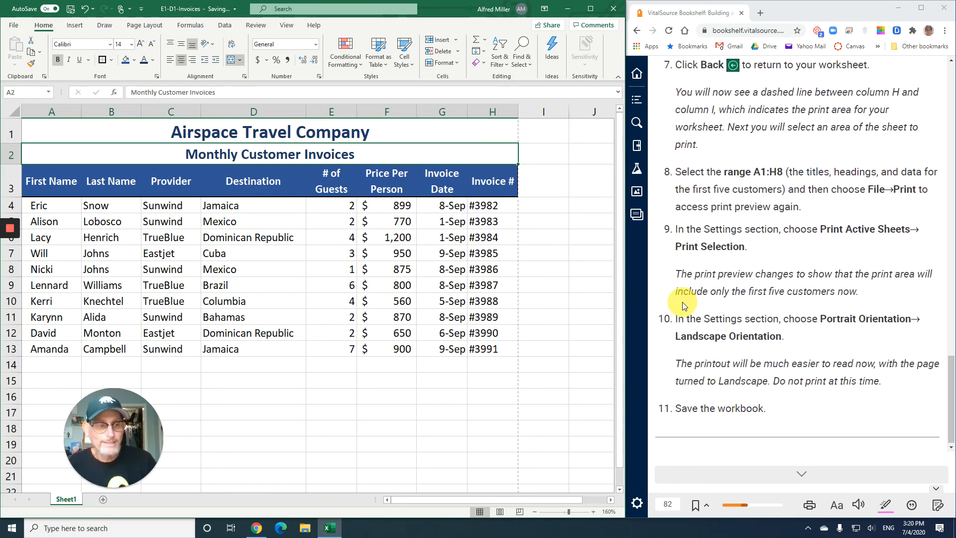
left_click(49, 132)
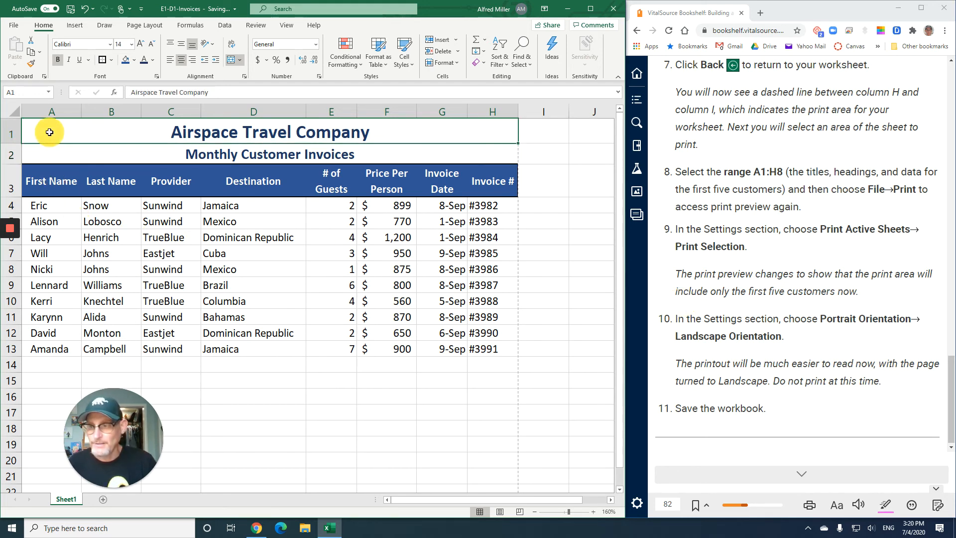
left_click_drag(50, 132, 74, 269)
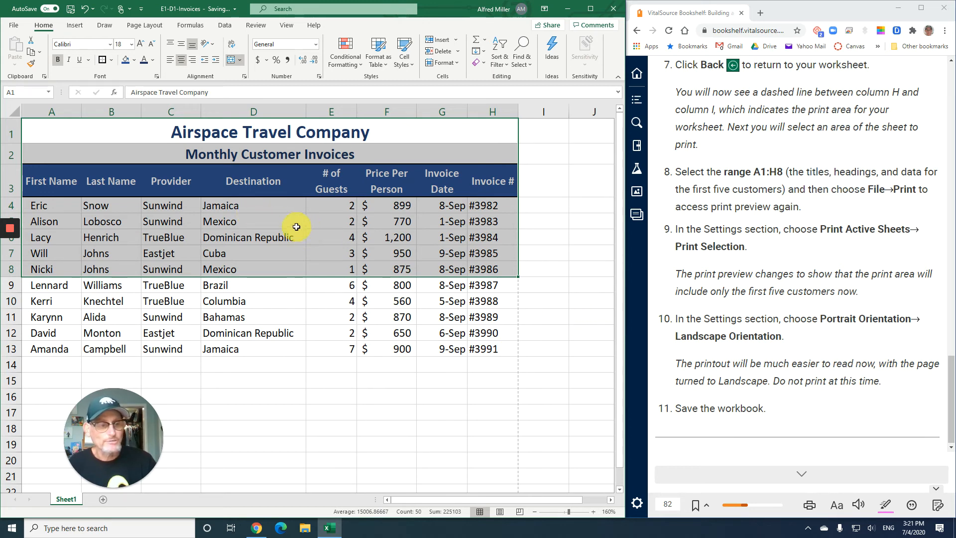
left_click(13, 25)
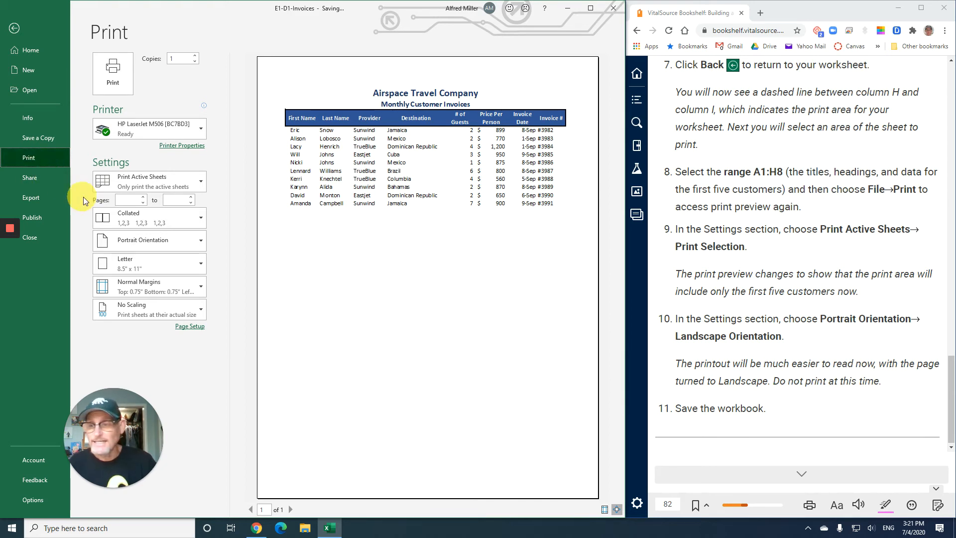
left_click(149, 178)
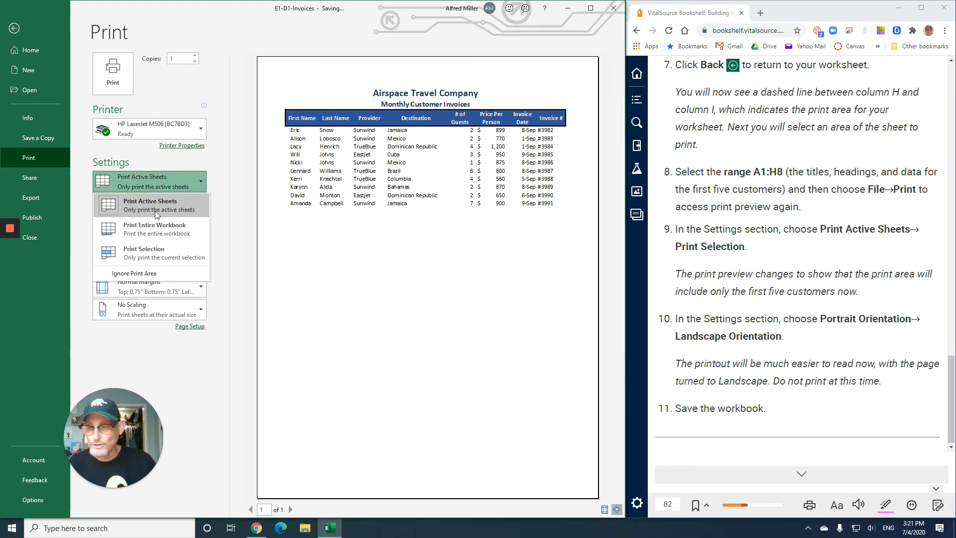
left_click(147, 252)
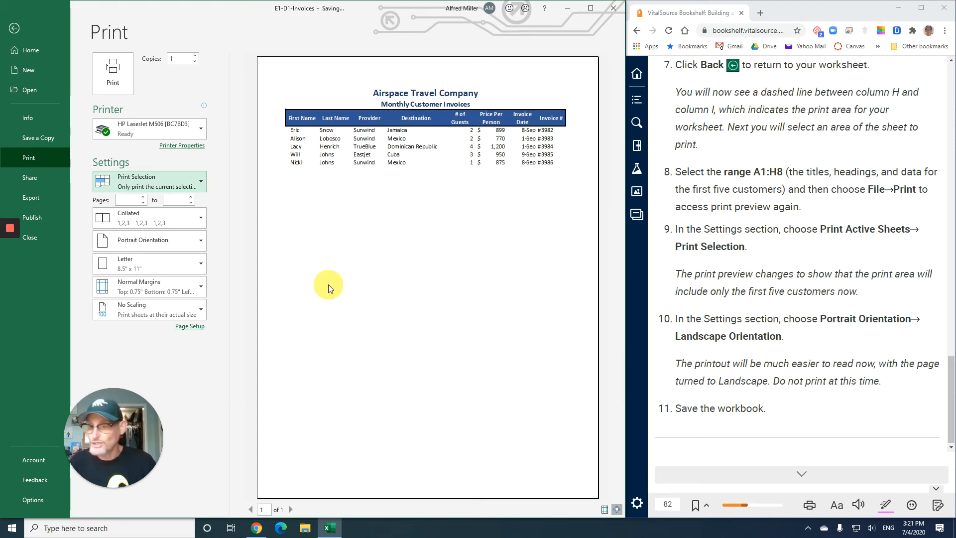
Change the page orientation to Landscape Orientation and return to the worksheet
left_click(158, 244)
left_click(170, 291)
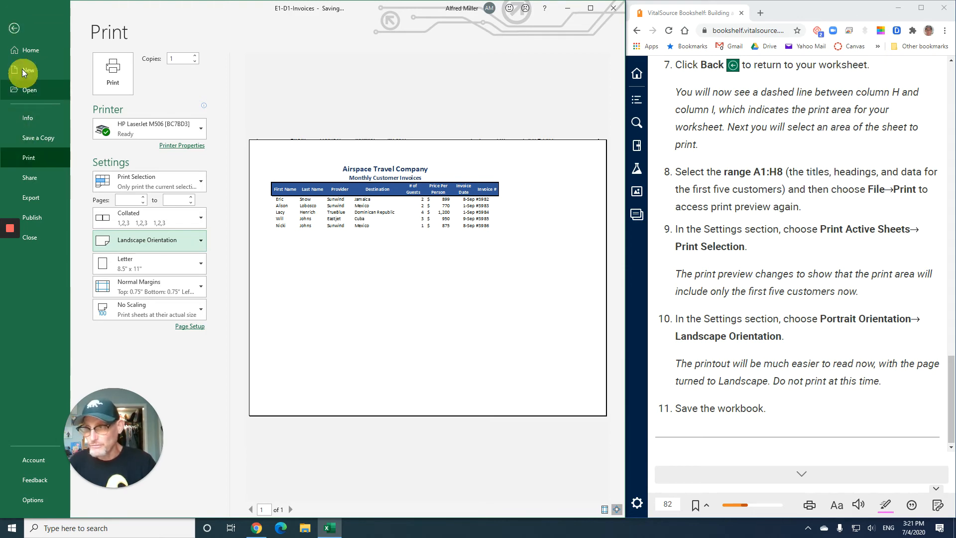
left_click(14, 28)
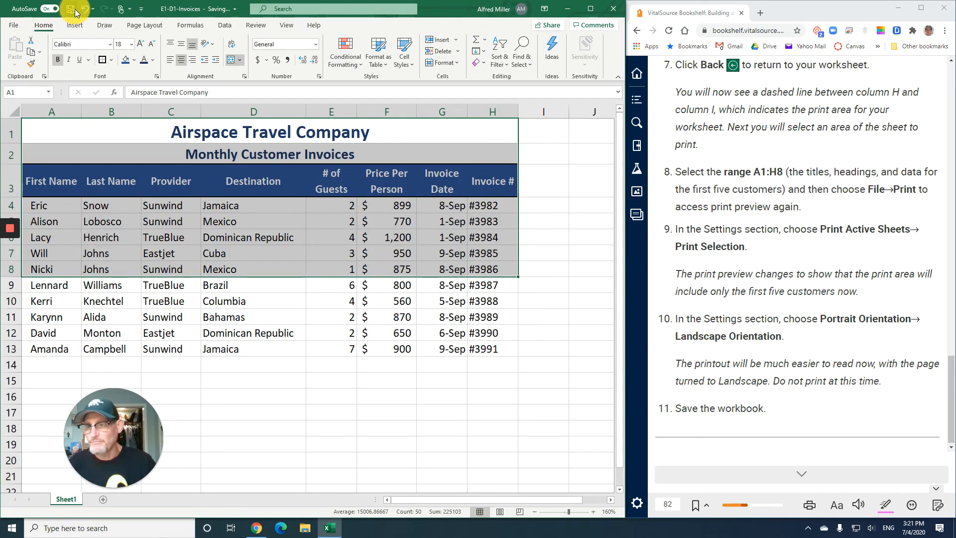
Go to the textbook's Zoom Tools section and read through to the E1-D9 exercise instructions
left_click(802, 475)
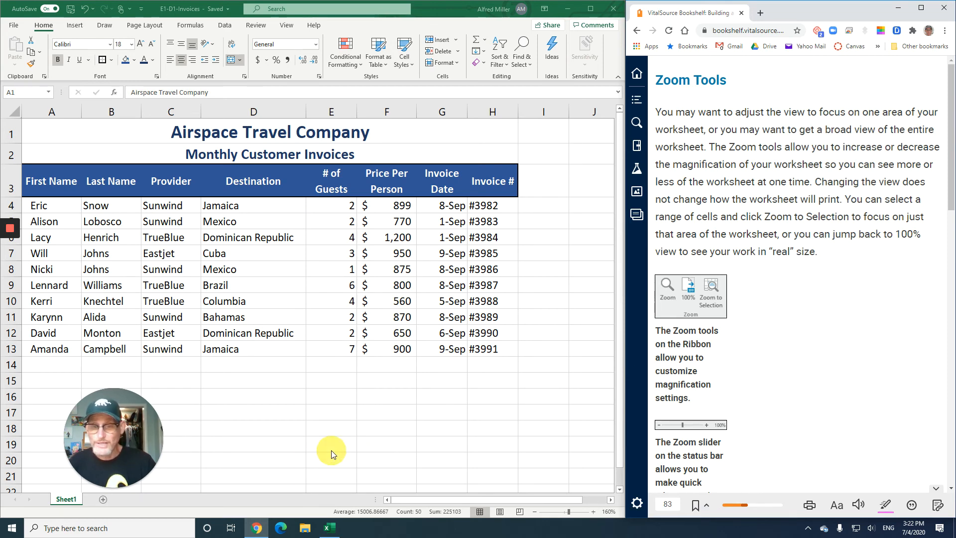
left_click_drag(113, 446, 560, 412)
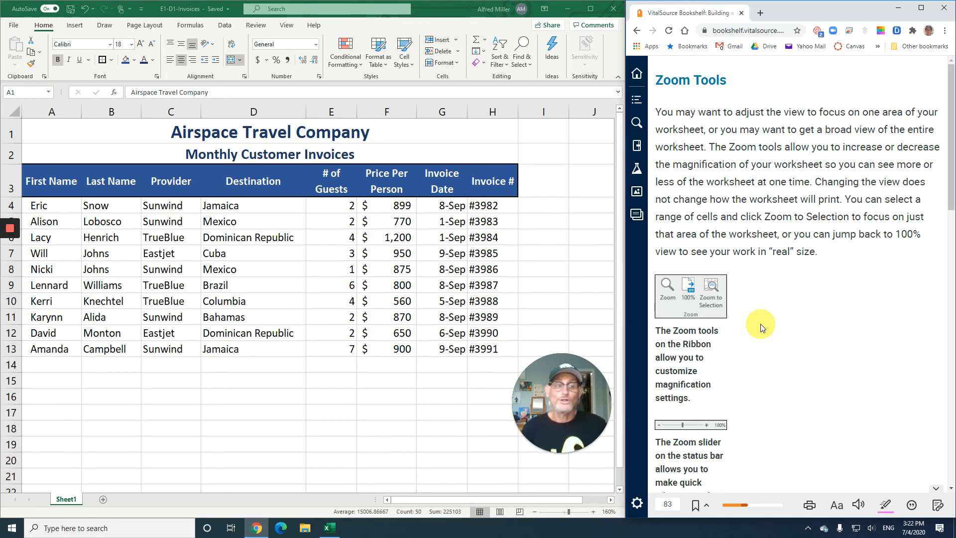
scroll(768, 328, "down", 7)
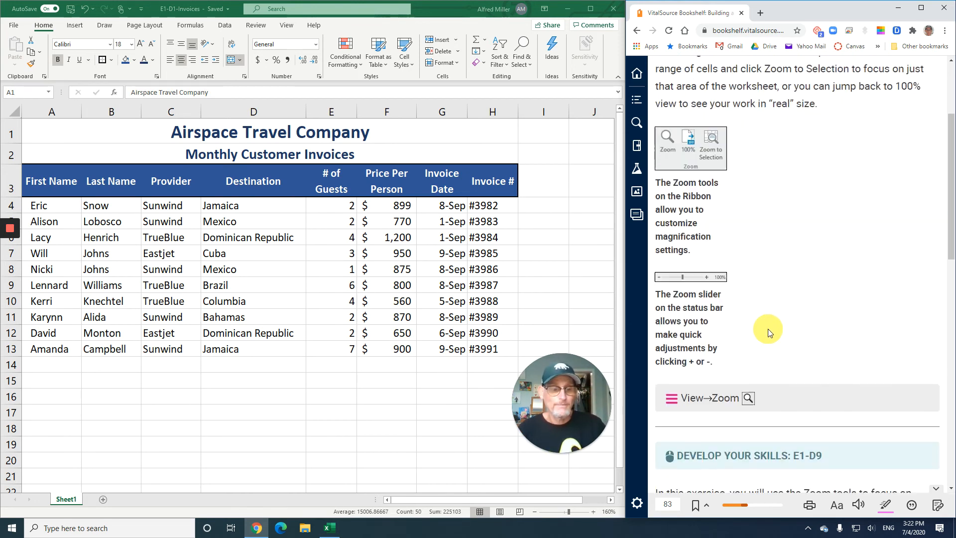
scroll(767, 332, "down", 3)
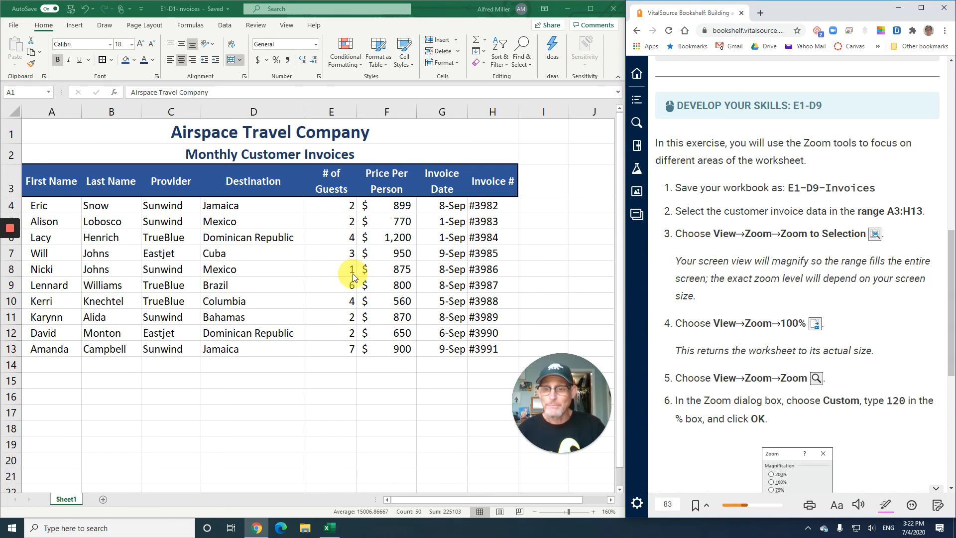
Switch the print settings back to Print Active Sheets and return to the worksheet
left_click(14, 25)
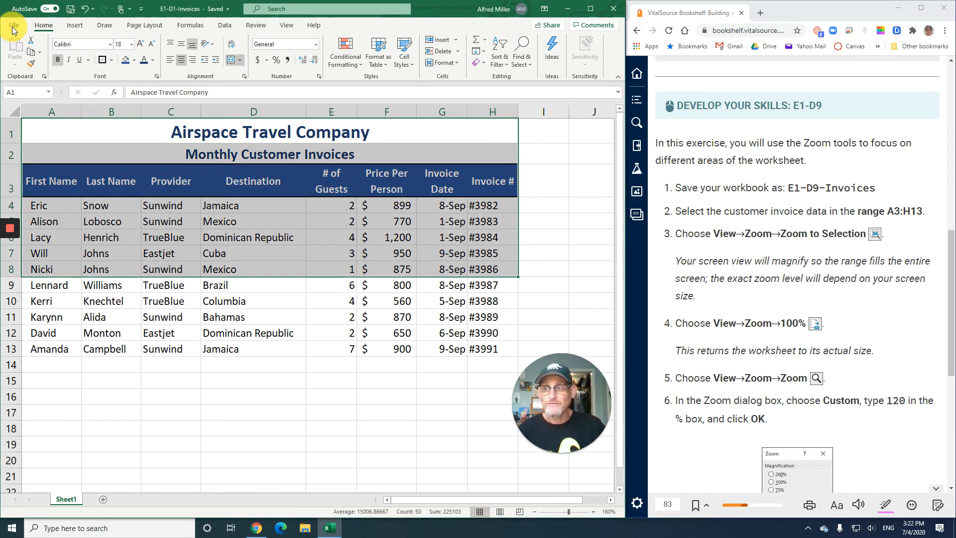
left_click(31, 150)
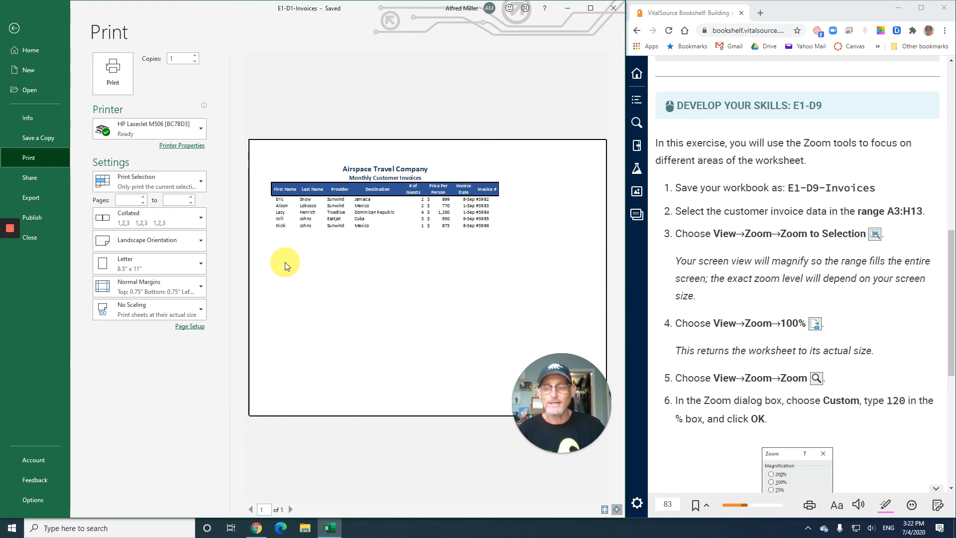
left_click(172, 185)
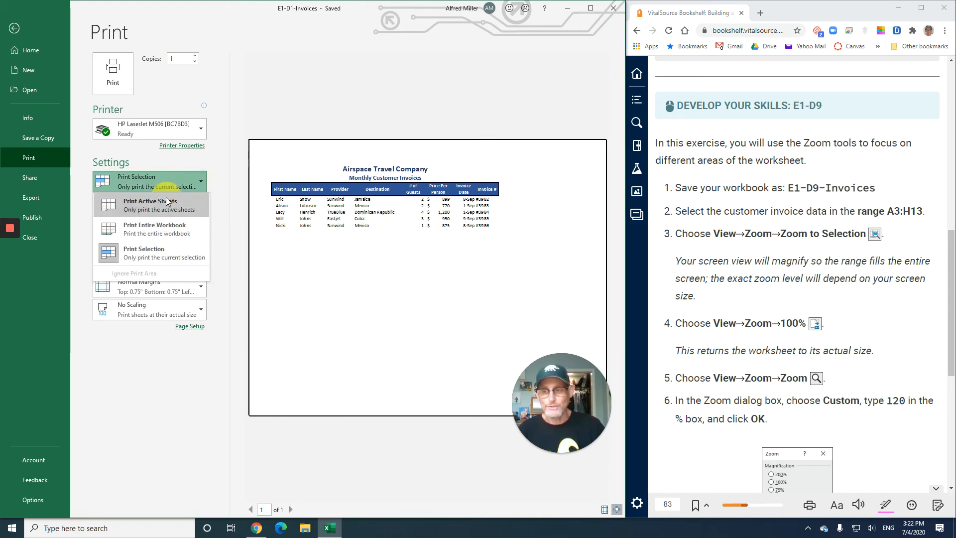
left_click(166, 201)
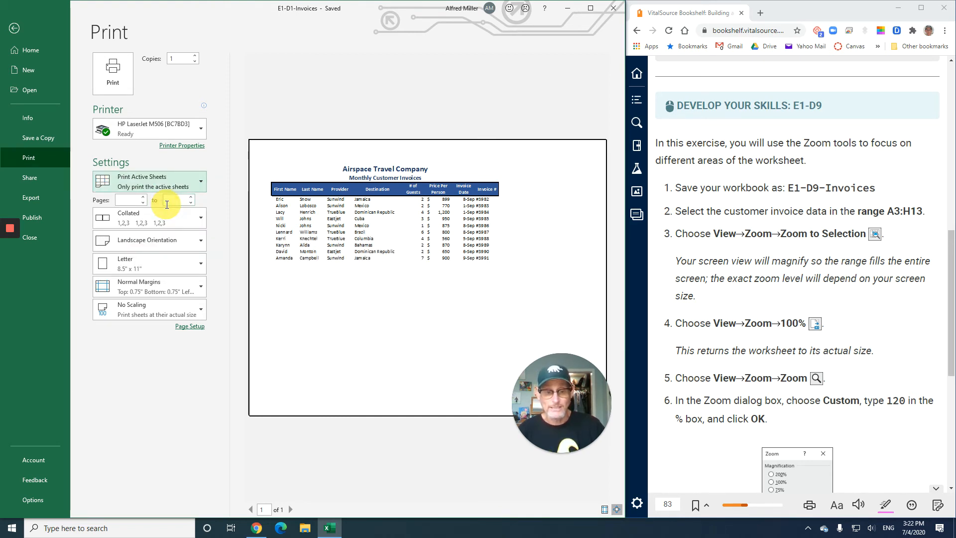
left_click(14, 28)
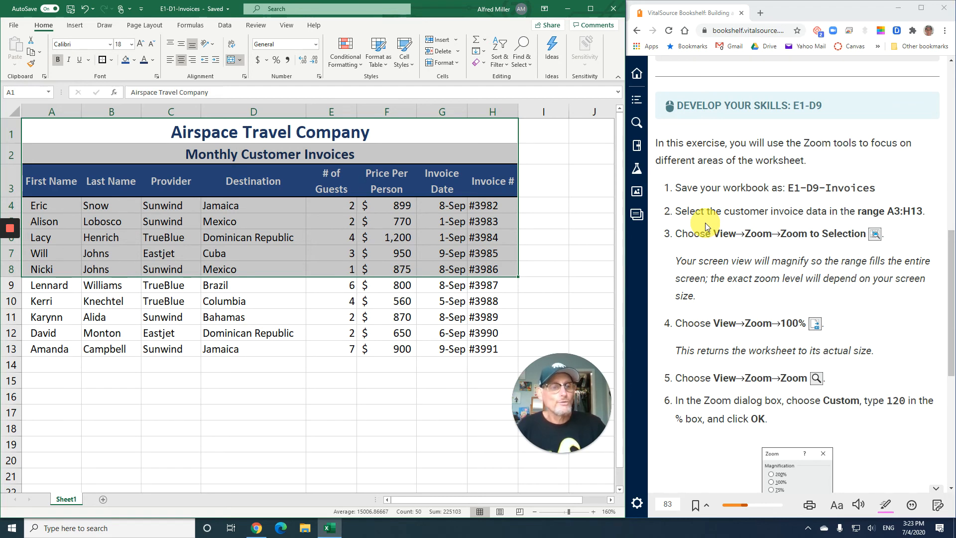
Select the titles, headings and invoice data in A1:H13 and magnify the worksheet with Zoom to Selection
scroll(731, 224, "down", 2)
scroll(730, 224, "down", 1)
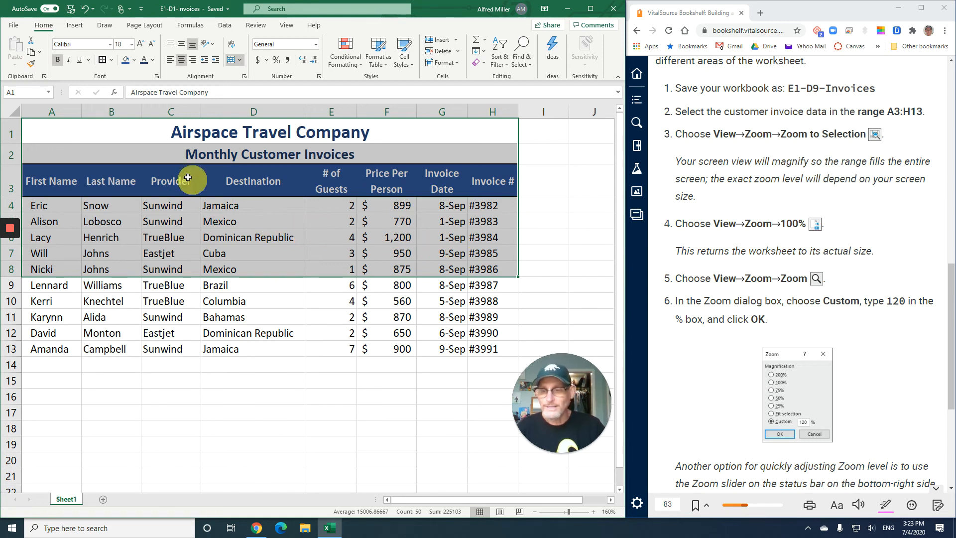
left_click(53, 135)
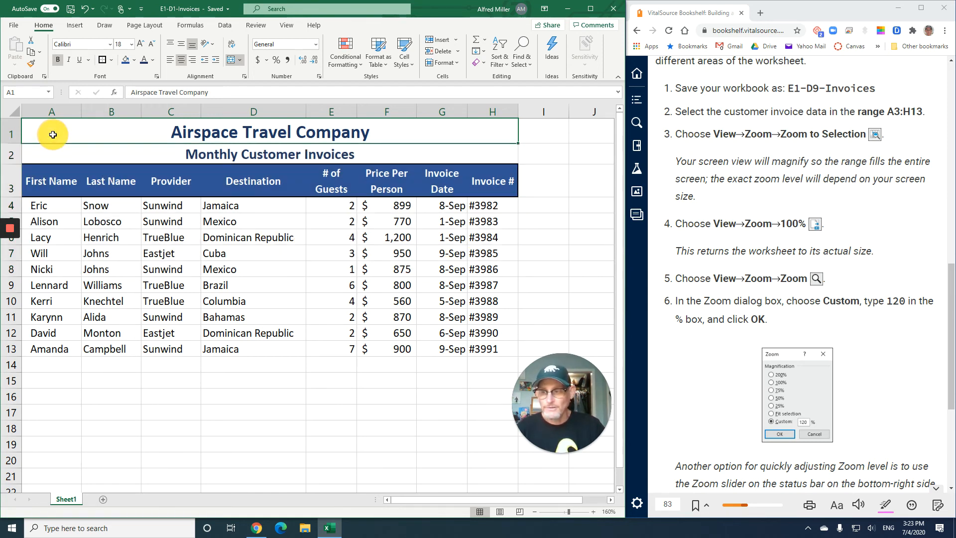
left_click_drag(53, 134, 81, 346)
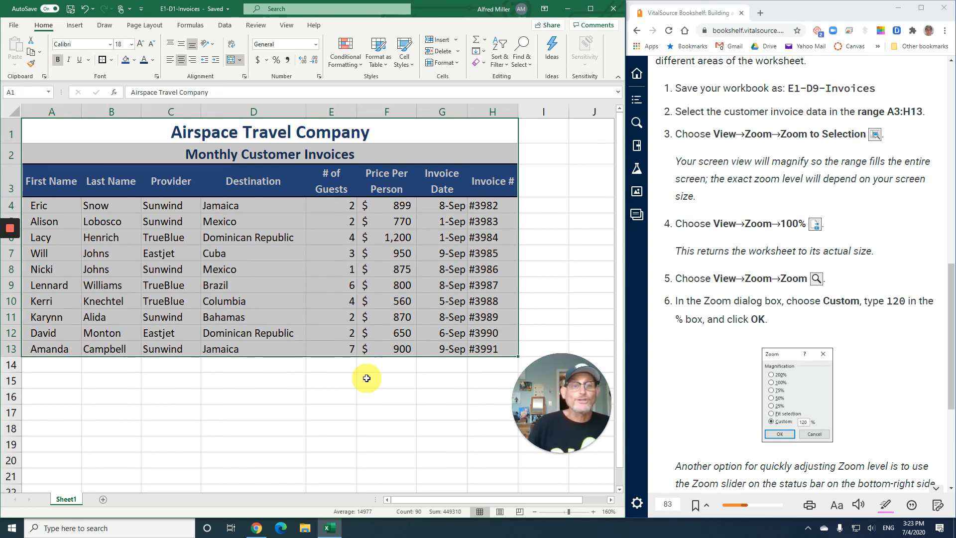
left_click(286, 25)
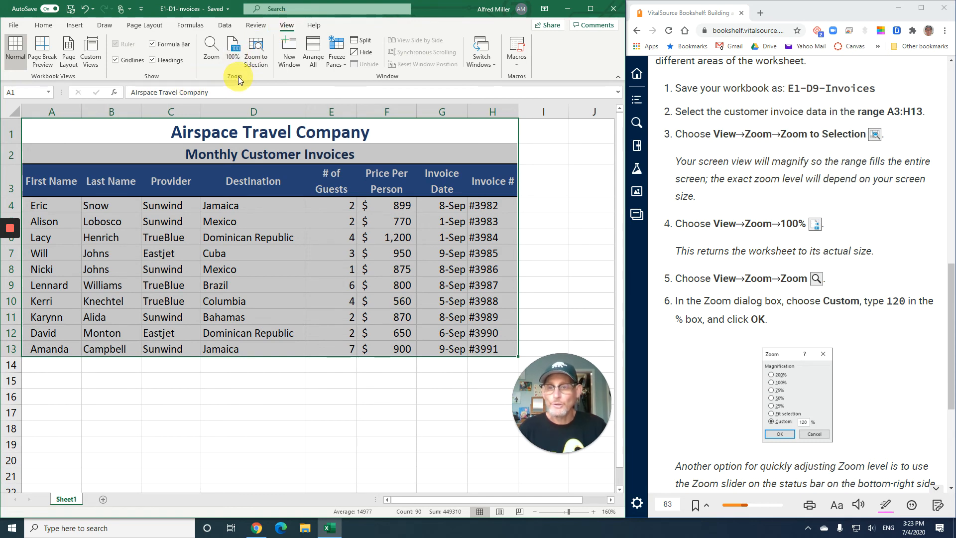
left_click(256, 55)
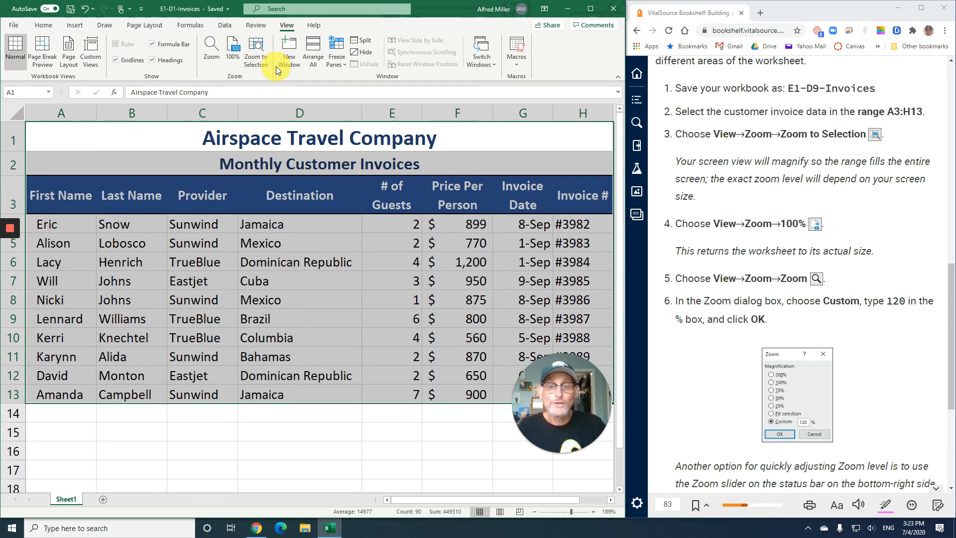
Return the worksheet to 100% magnification and set a custom zoom of 120%
left_click(235, 51)
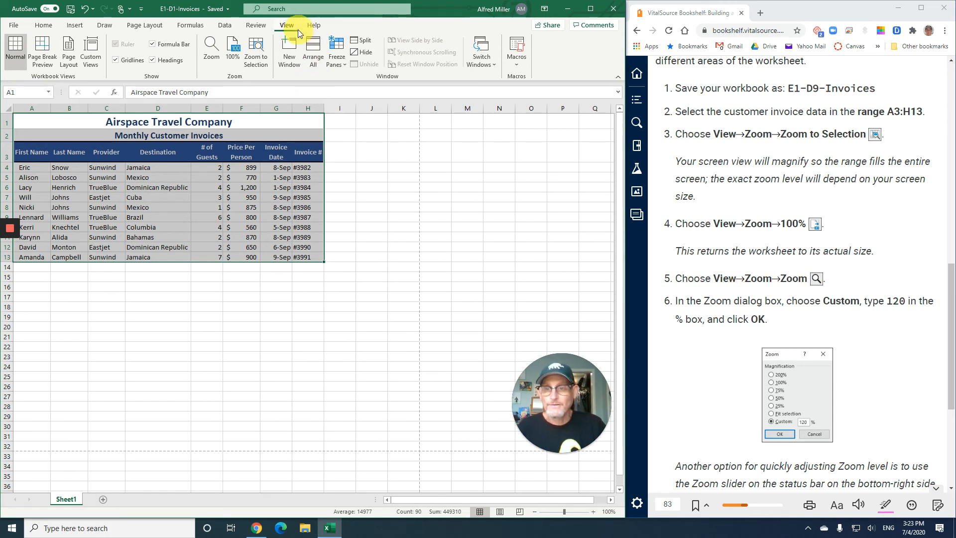
left_click(211, 50)
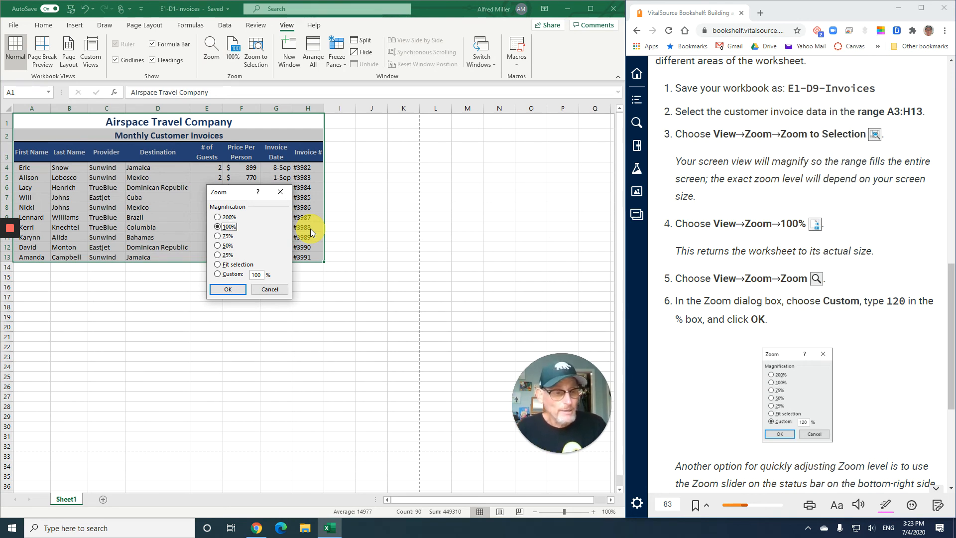
left_click(239, 274)
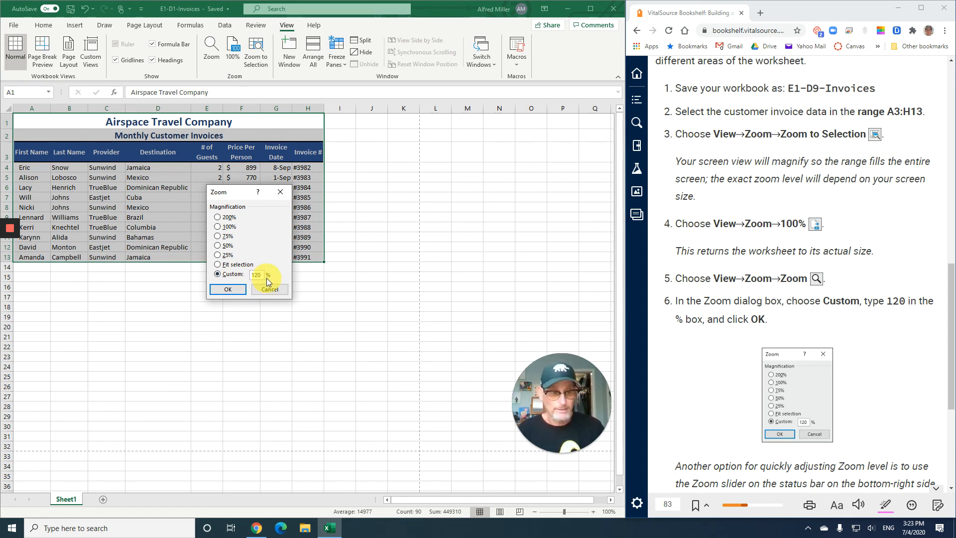
left_click(235, 289)
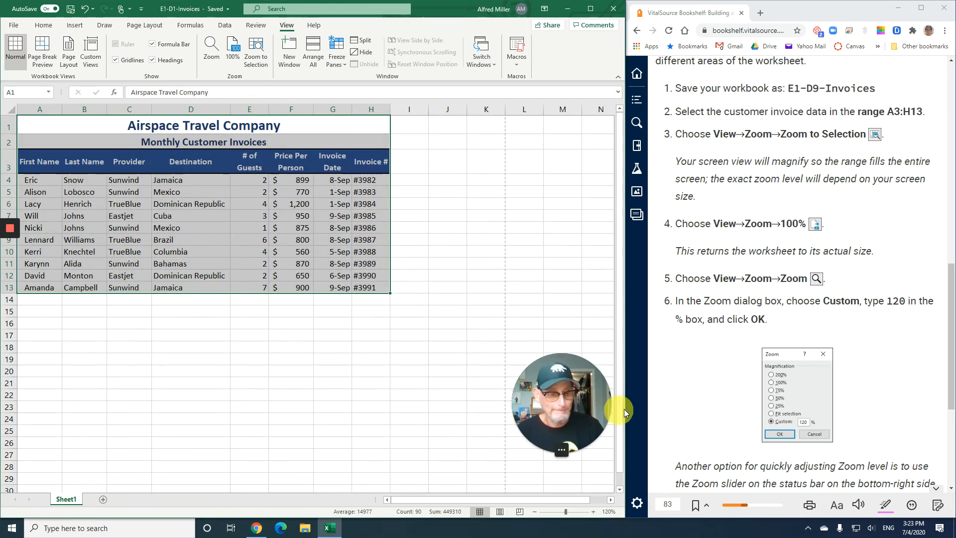
Reduce the worksheet's magnification to 110% with Zoom Out and save the workbook
scroll(723, 366, "down", 3)
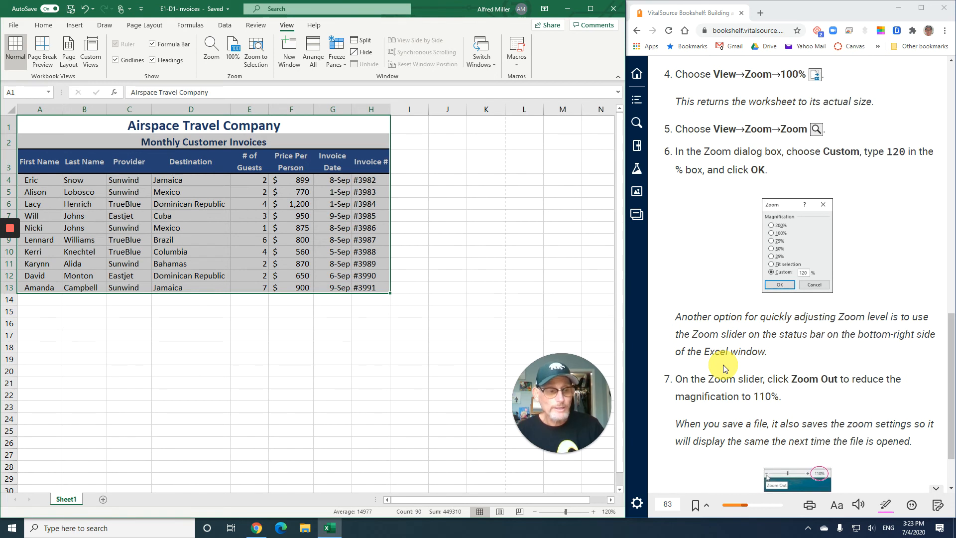
scroll(723, 367, "down", 3)
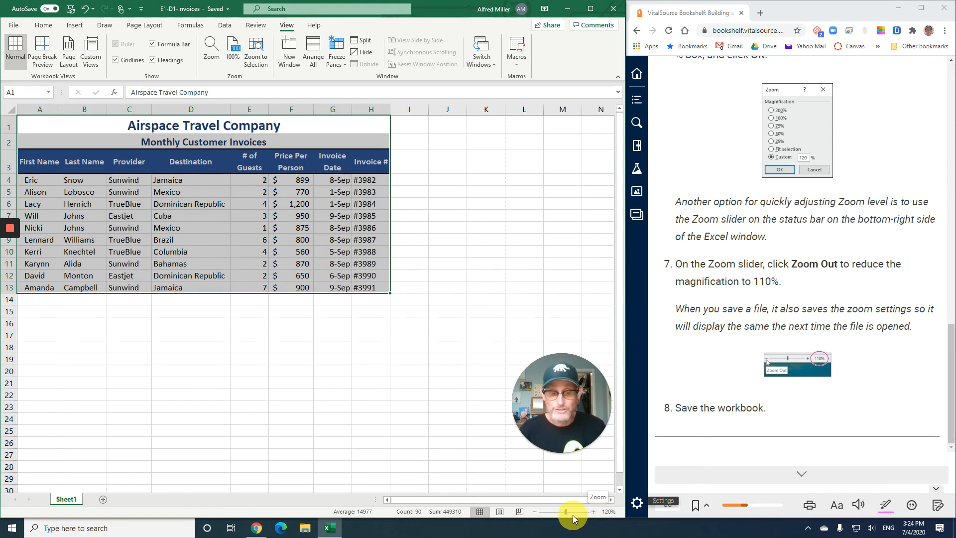
left_click(533, 511)
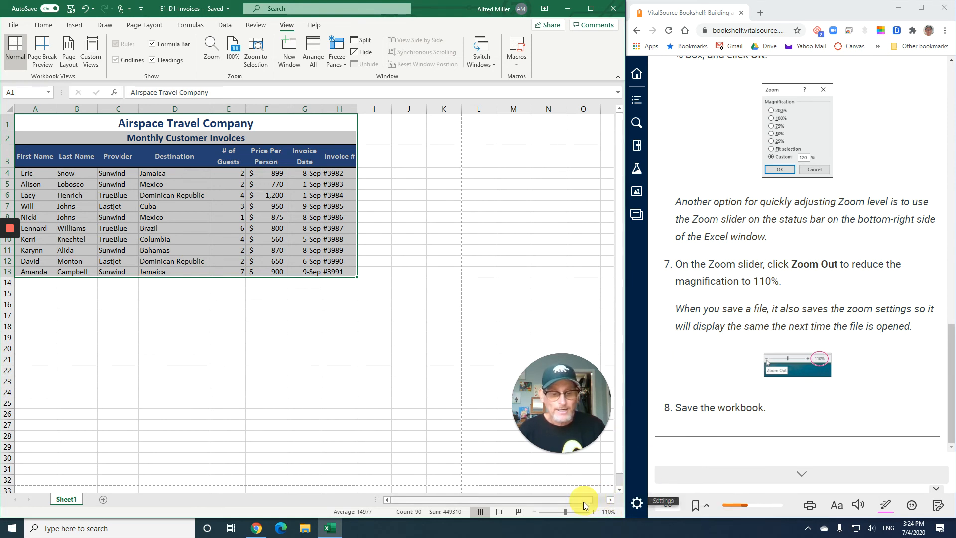
left_click(71, 13)
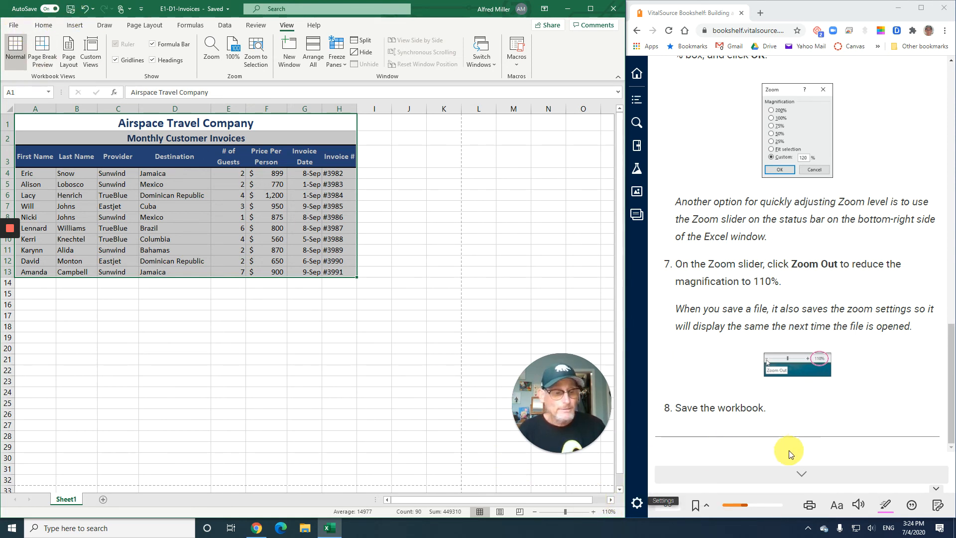
Go to the textbook's Other Navigation Methods section and look over its introduction to Find
left_click(802, 475)
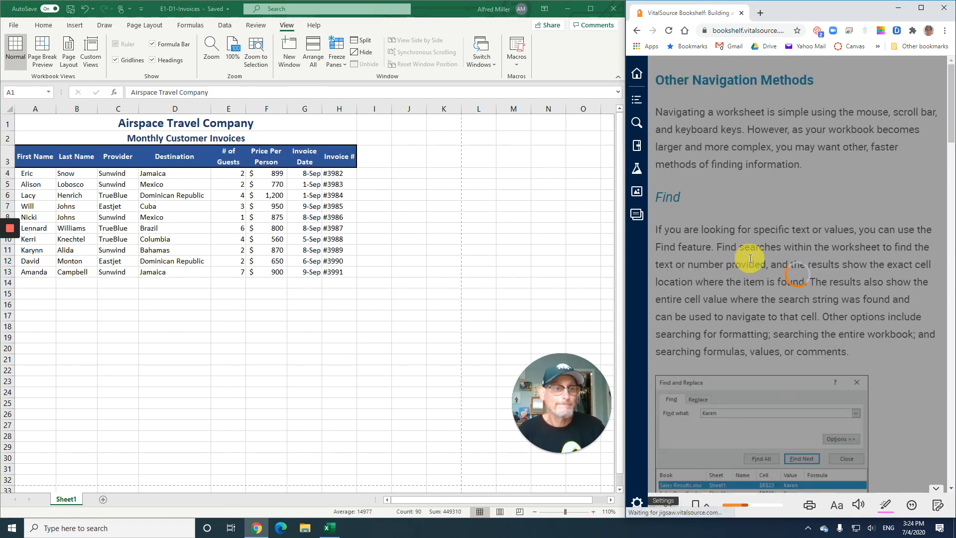
scroll(759, 244, "down", 7)
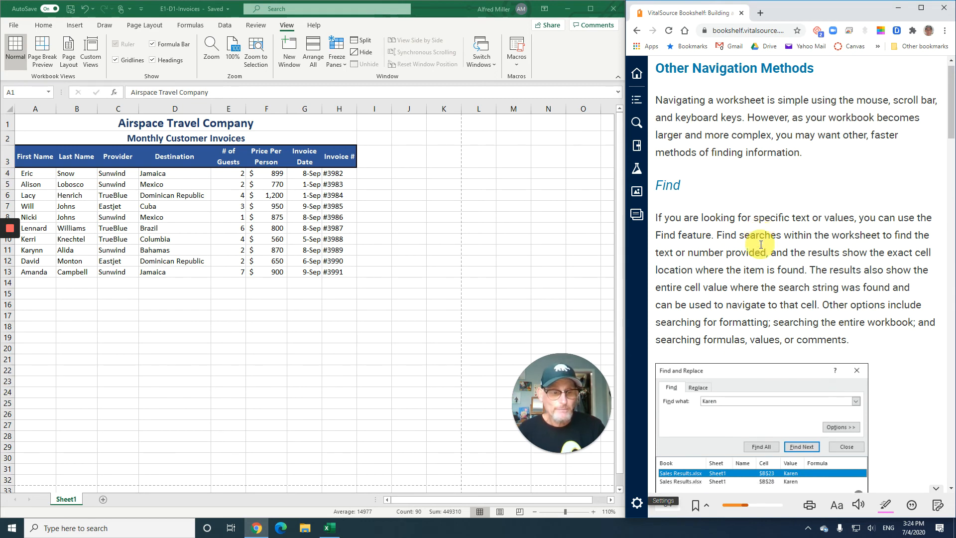
scroll(761, 246, "up", 7)
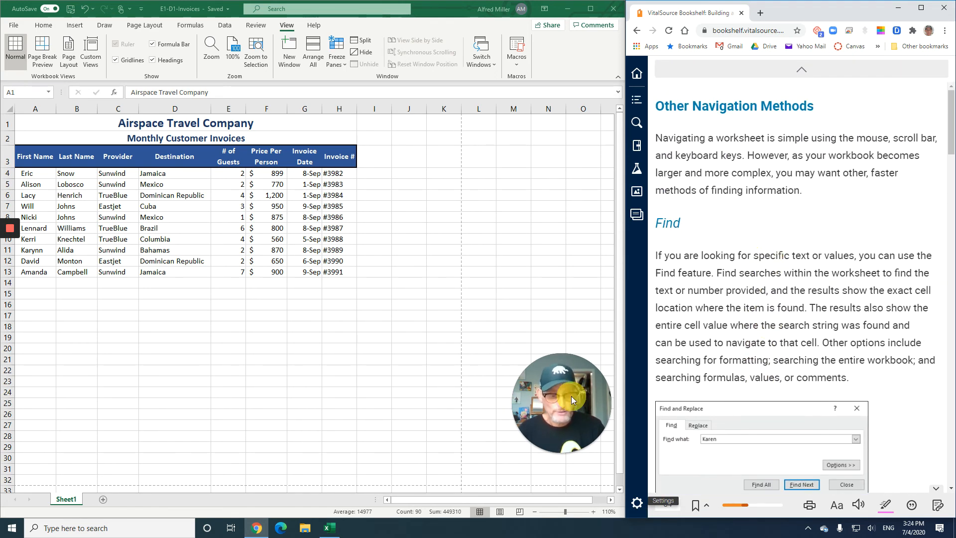
Increase the worksheet's magnification to 170%
left_click(595, 511)
left_click(595, 512)
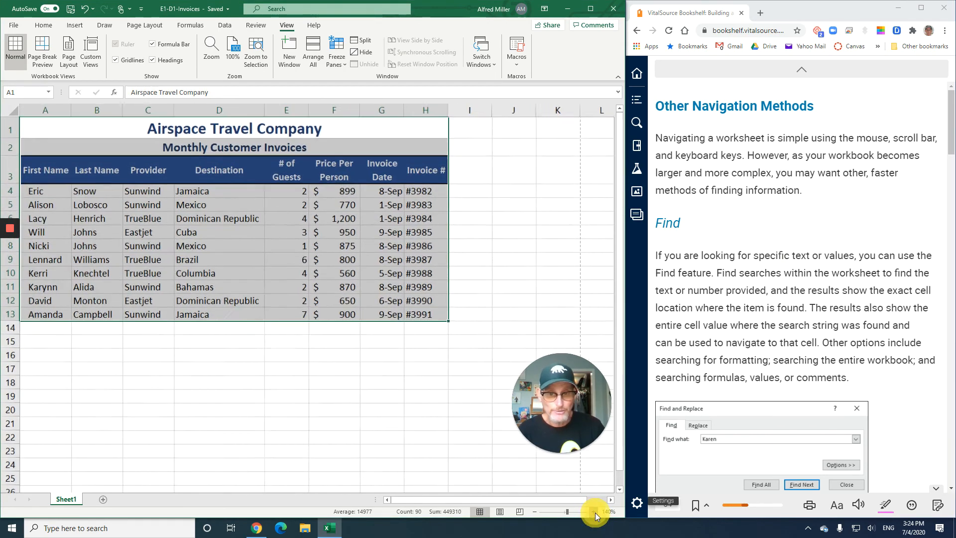
left_click(595, 512)
left_click(594, 511)
left_click(595, 512)
left_click(595, 512)
left_click(595, 512)
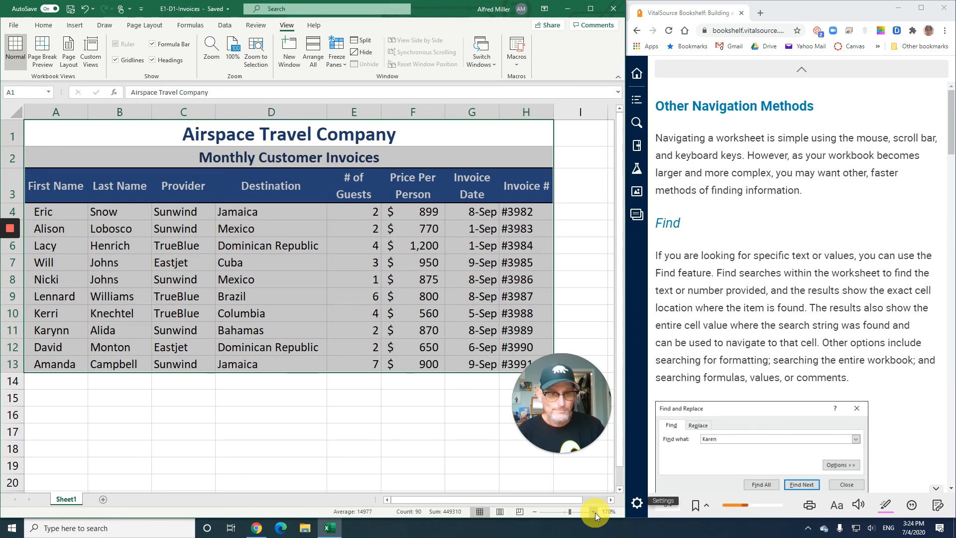
Clear the worksheet range selection, and read the textbook's Find section and the E1-D10 exercise instructions
left_click(384, 324)
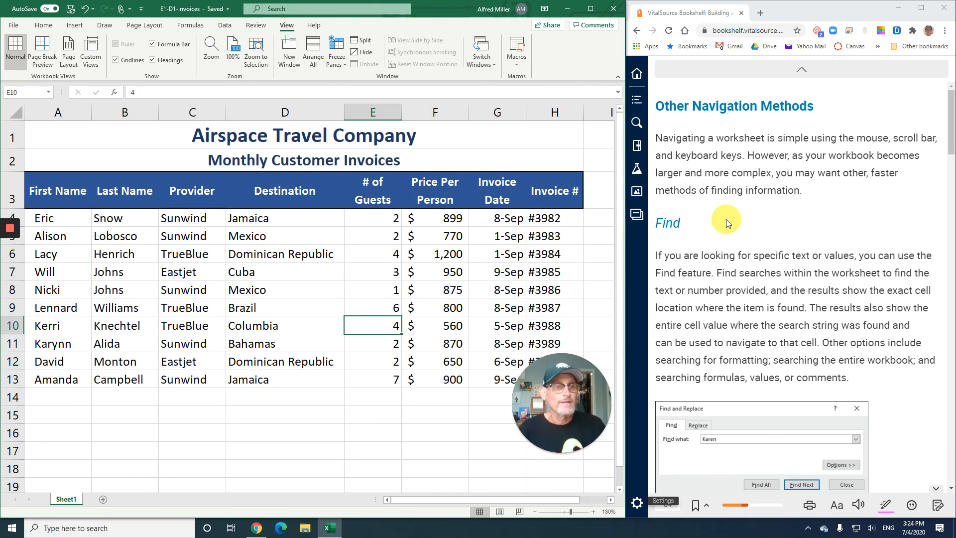
scroll(726, 219, "down", 1)
scroll(725, 219, "up", 1)
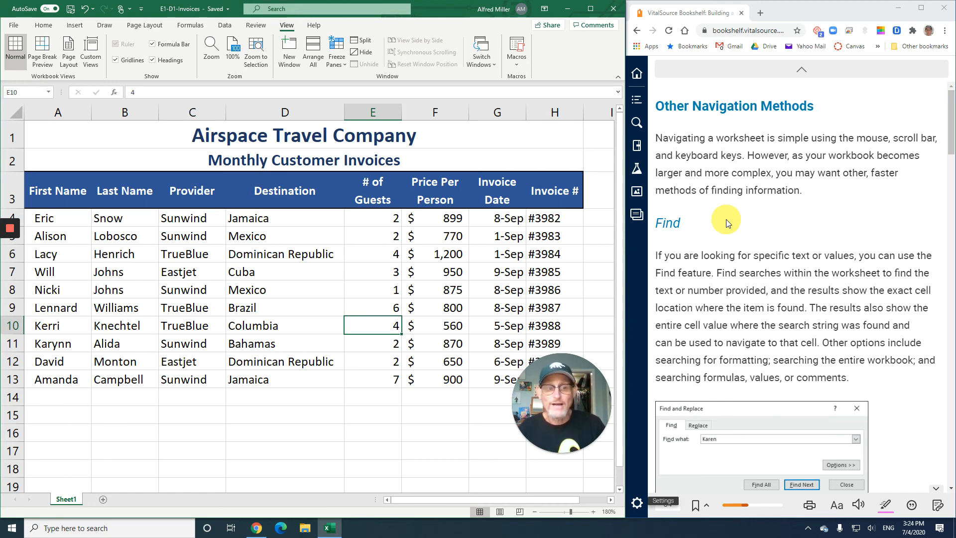
scroll(727, 219, "down", 3)
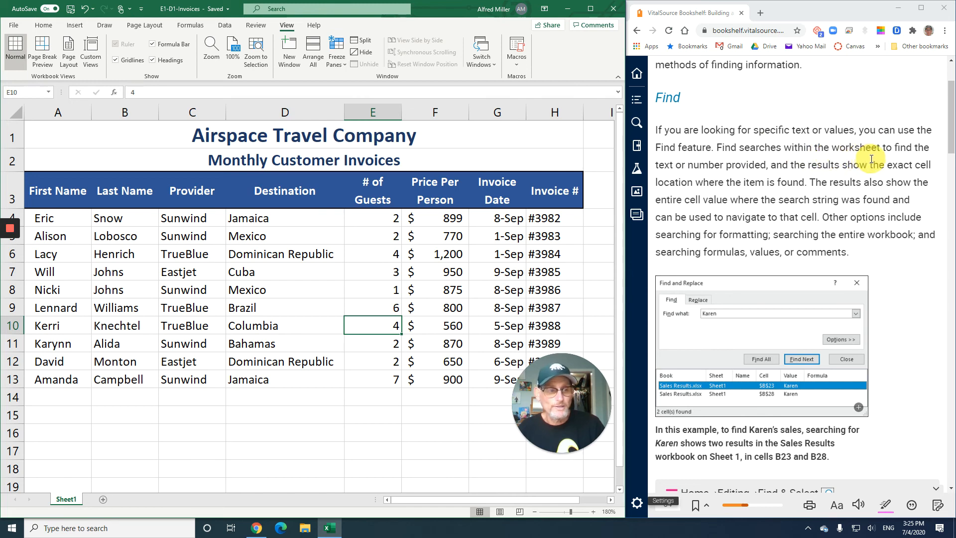
scroll(871, 165, "down", 1)
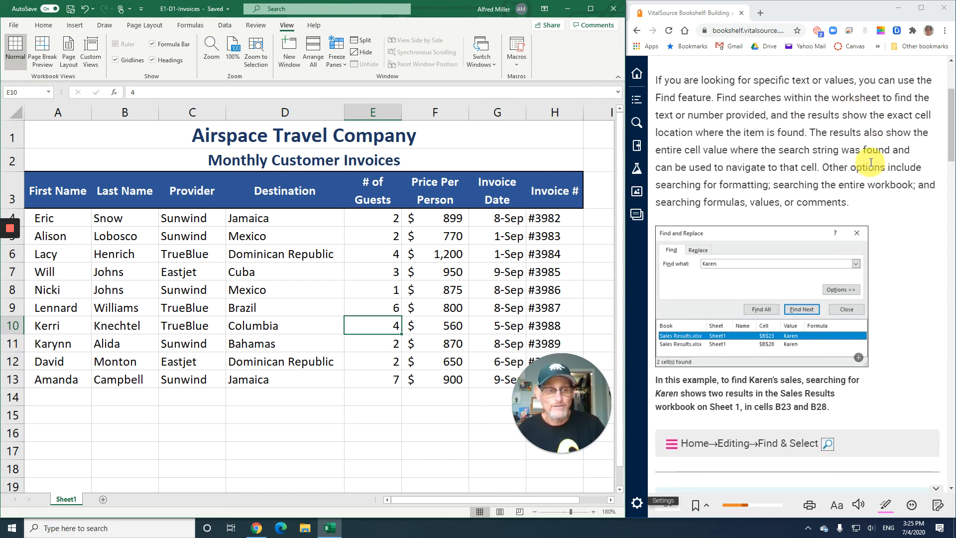
scroll(811, 160, "down", 2)
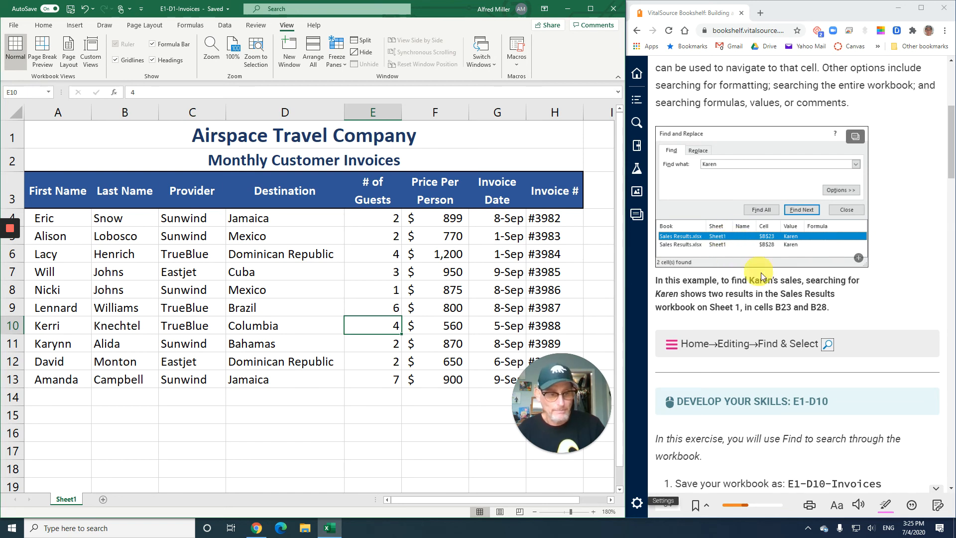
scroll(768, 275, "down", 2)
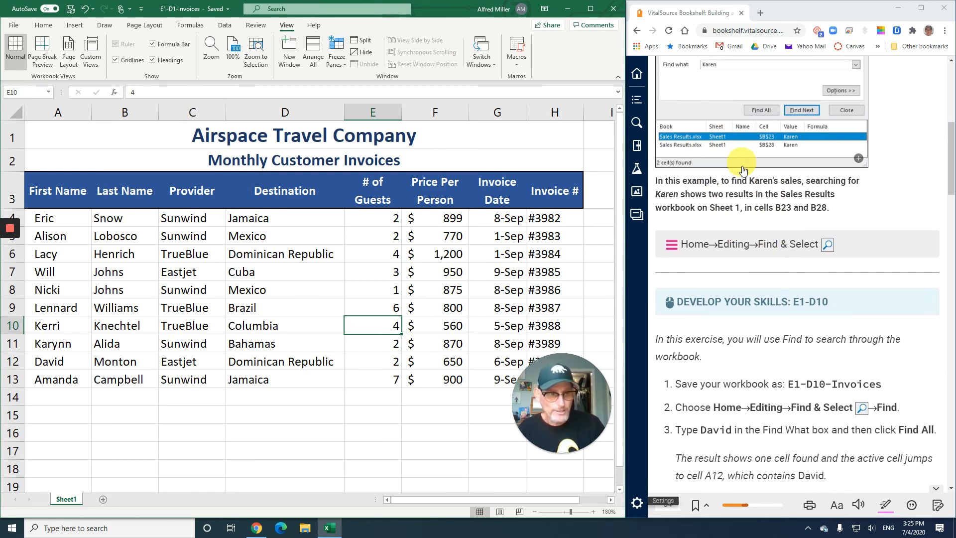
scroll(742, 166, "up", 1)
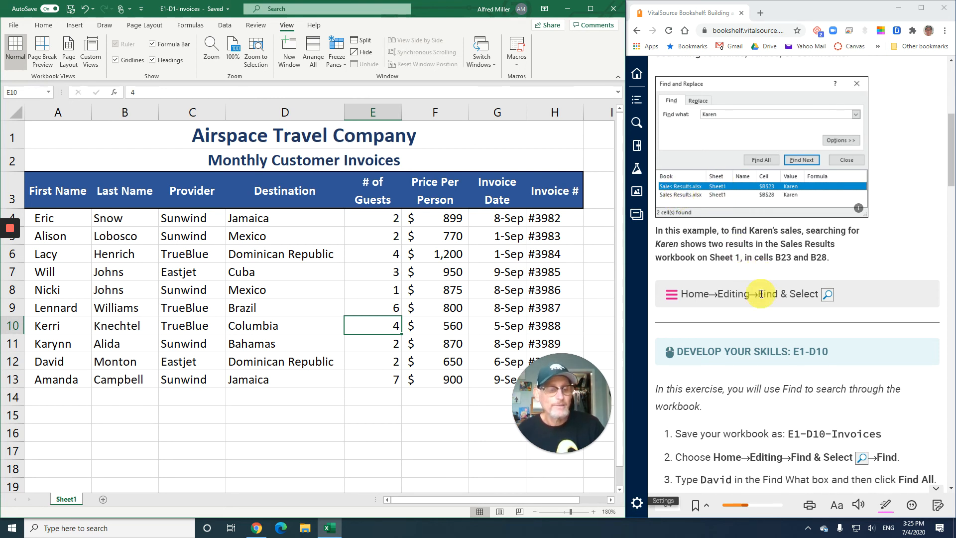
scroll(762, 295, "down", 1)
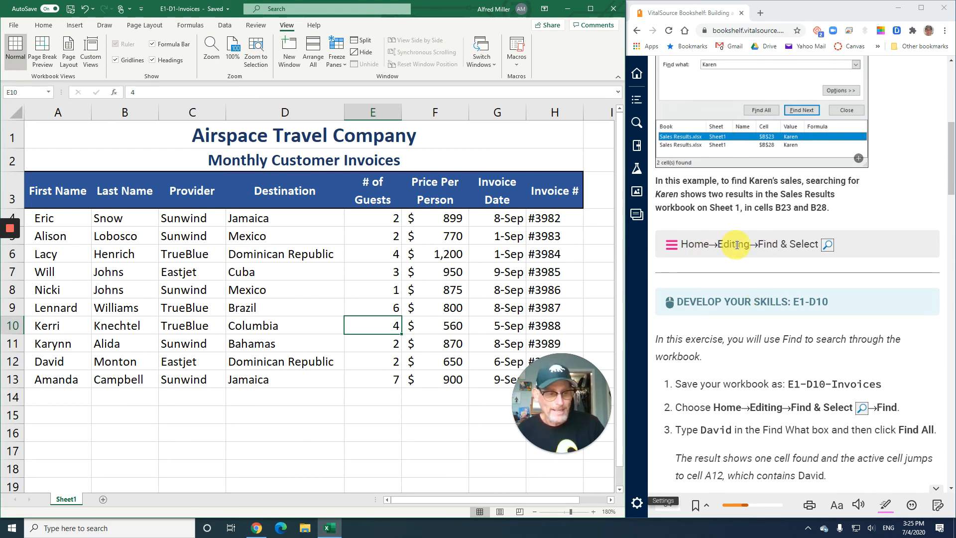
scroll(734, 245, "down", 3)
scroll(737, 244, "down", 3)
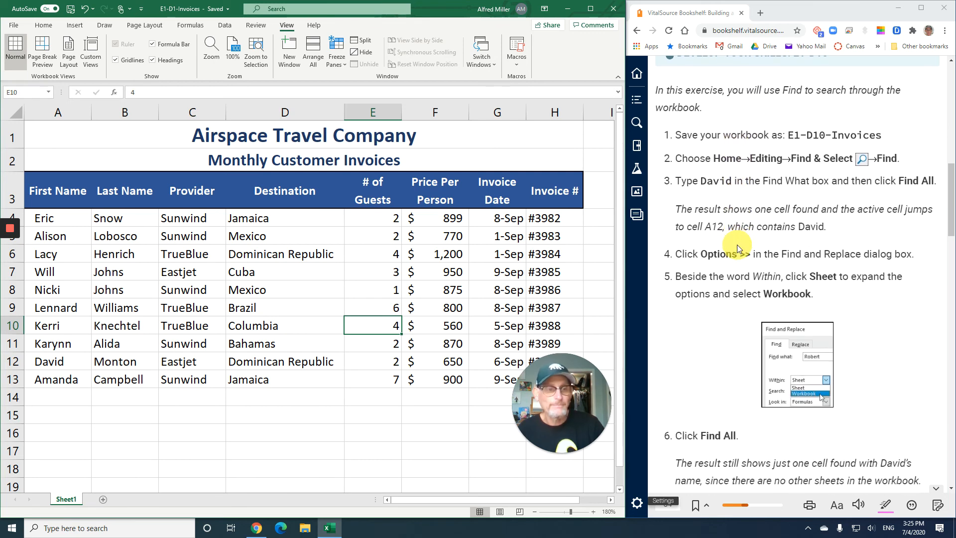
scroll(736, 244, "up", 2)
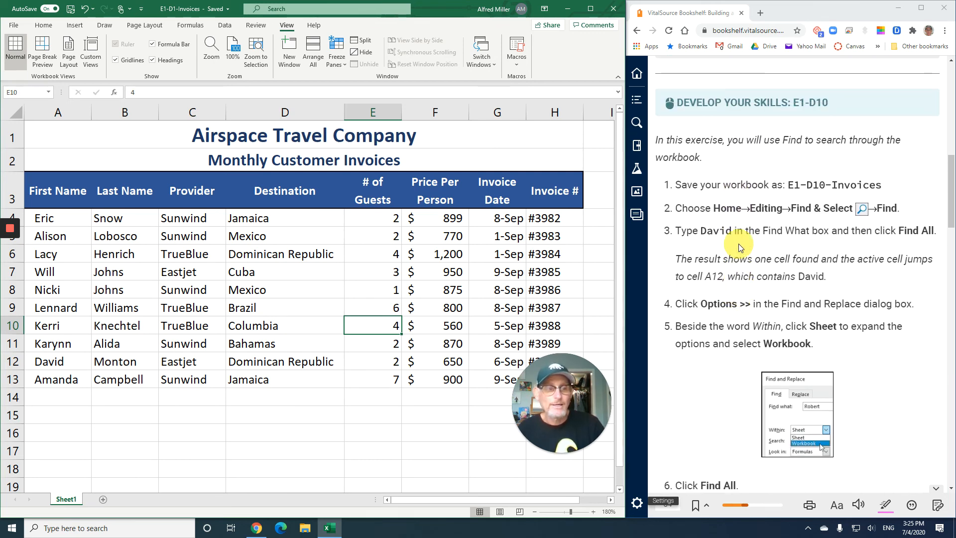
scroll(739, 243, "down", 3)
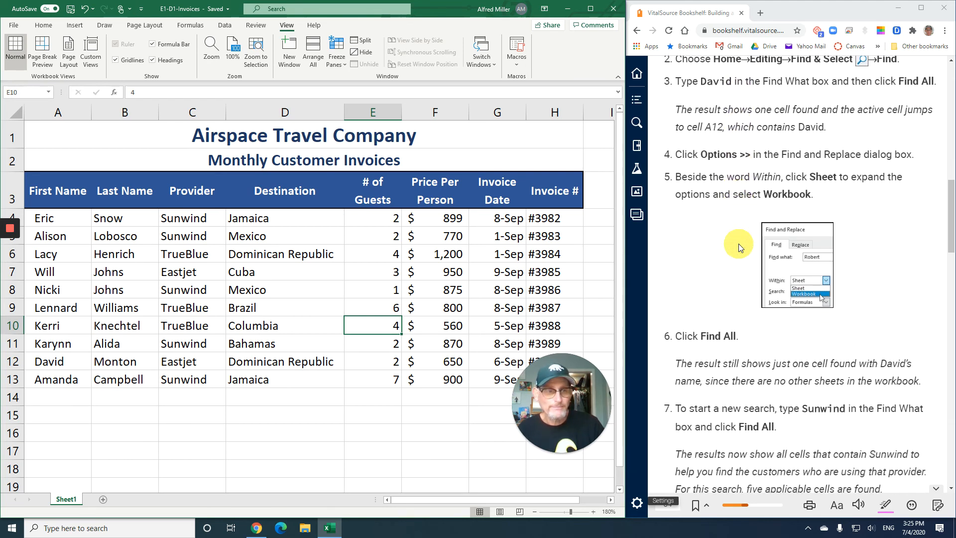
scroll(739, 244, "up", 1)
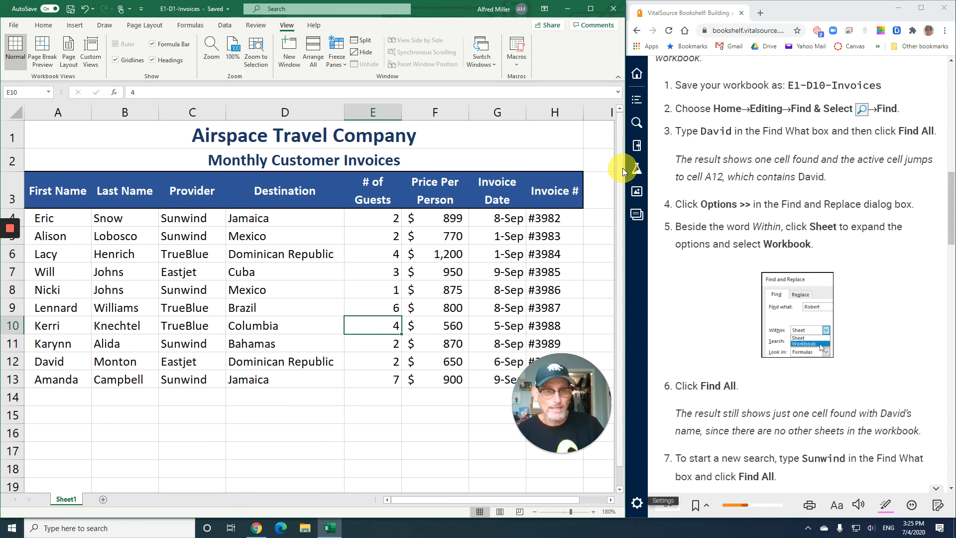
Use Find All to search the worksheet for the customer first name given in step 3 of the exercise
left_click(42, 25)
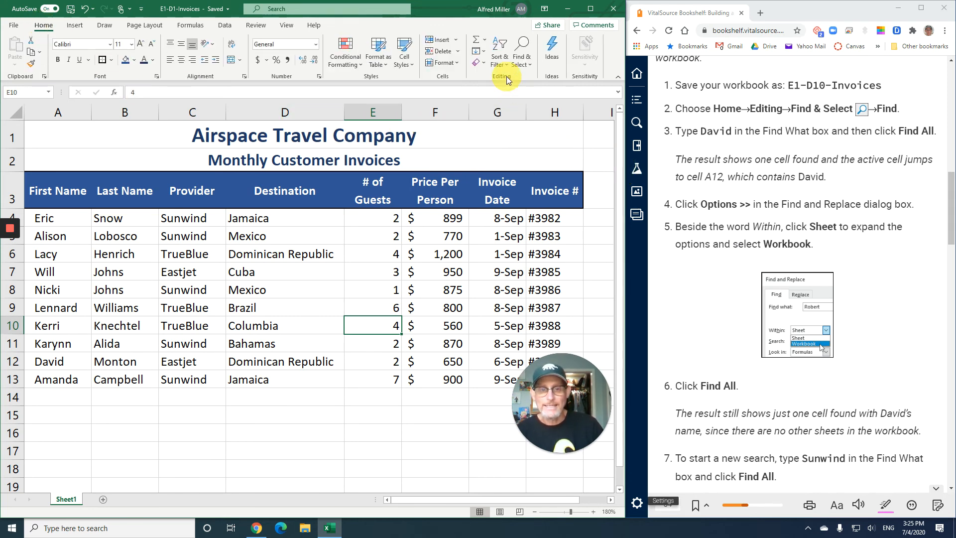
left_click(520, 61)
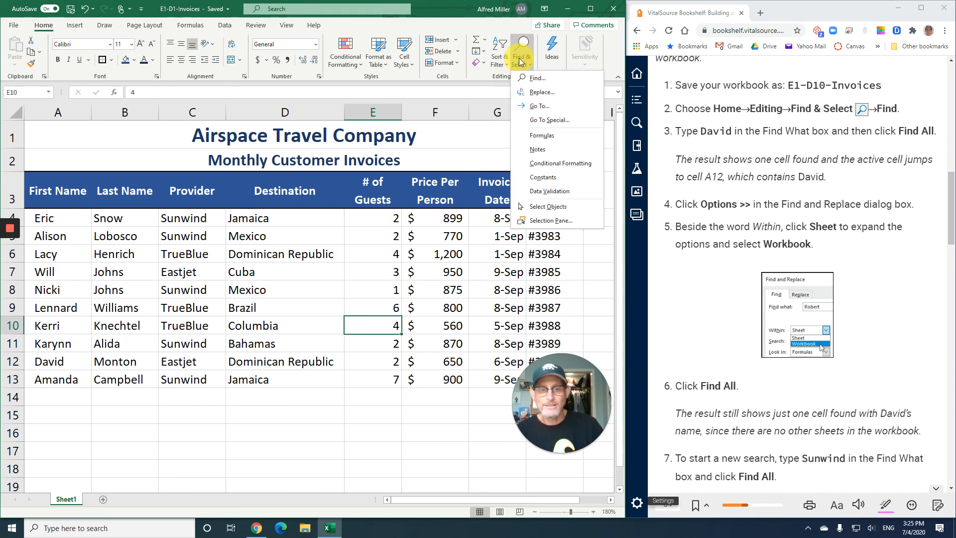
left_click(536, 80)
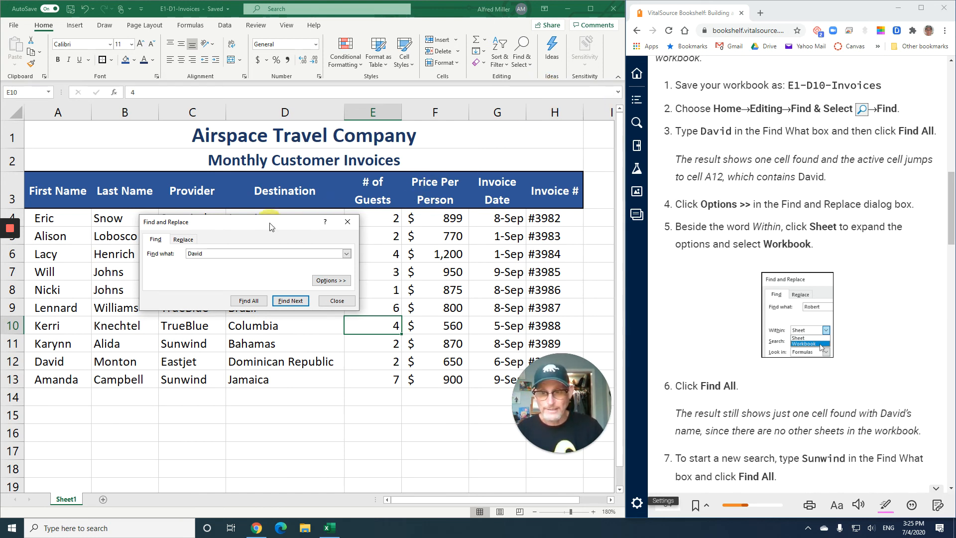
left_click_drag(271, 226, 279, 155)
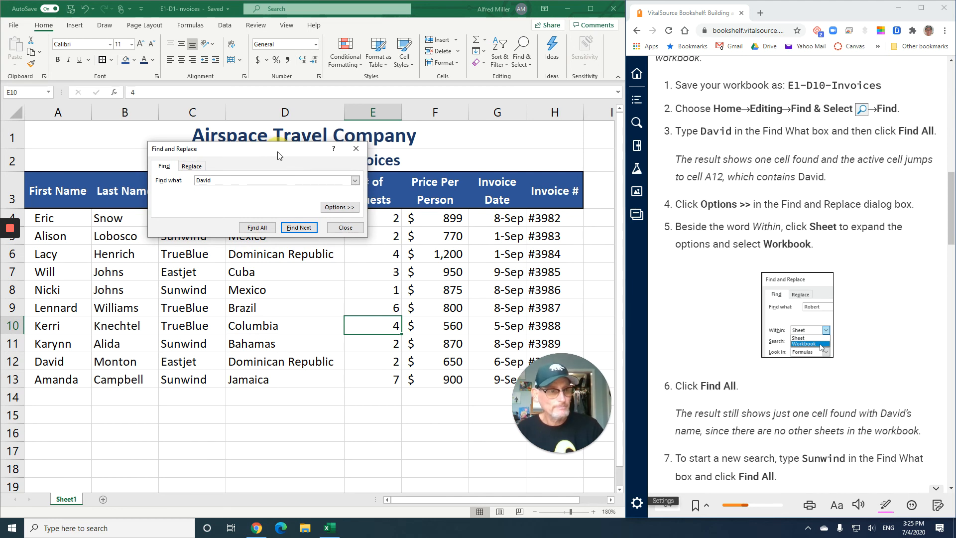
left_click(265, 228)
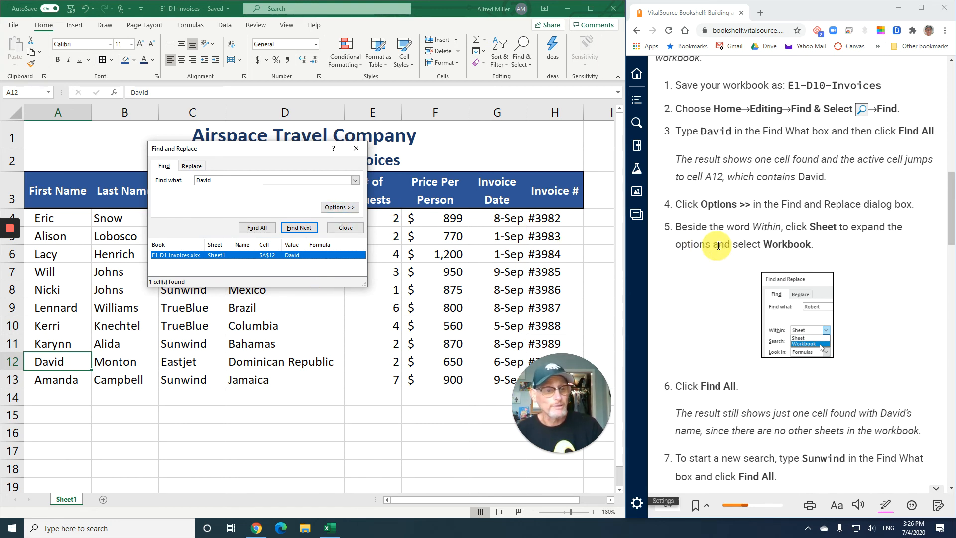
Expand the Find options, set the search scope to Workbook, and find all matches for the same first name again
scroll(722, 245, "down", 1)
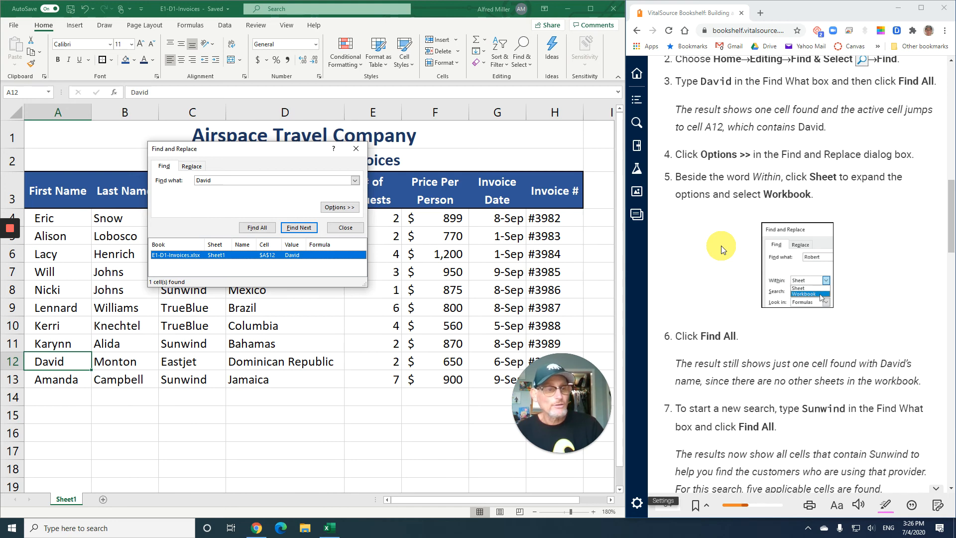
scroll(721, 246, "up", 1)
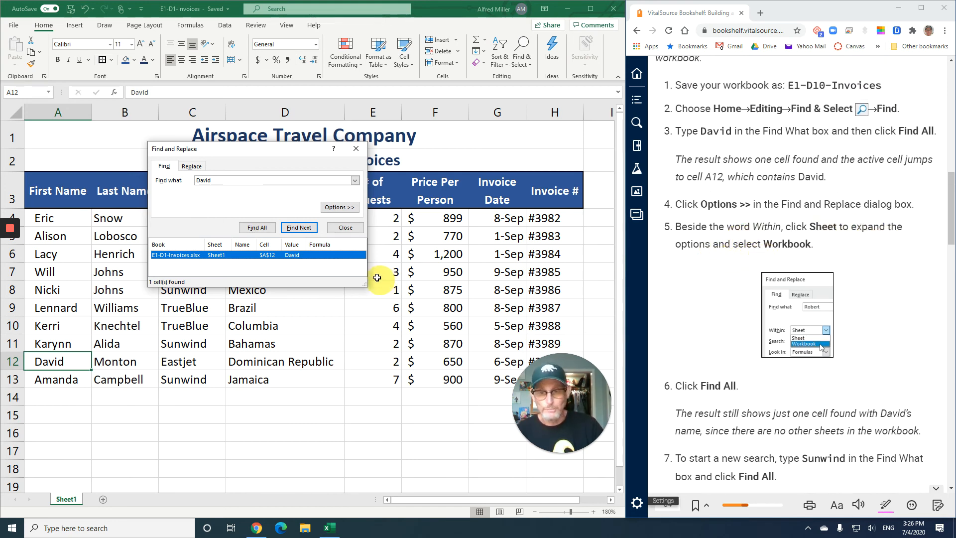
left_click(349, 208)
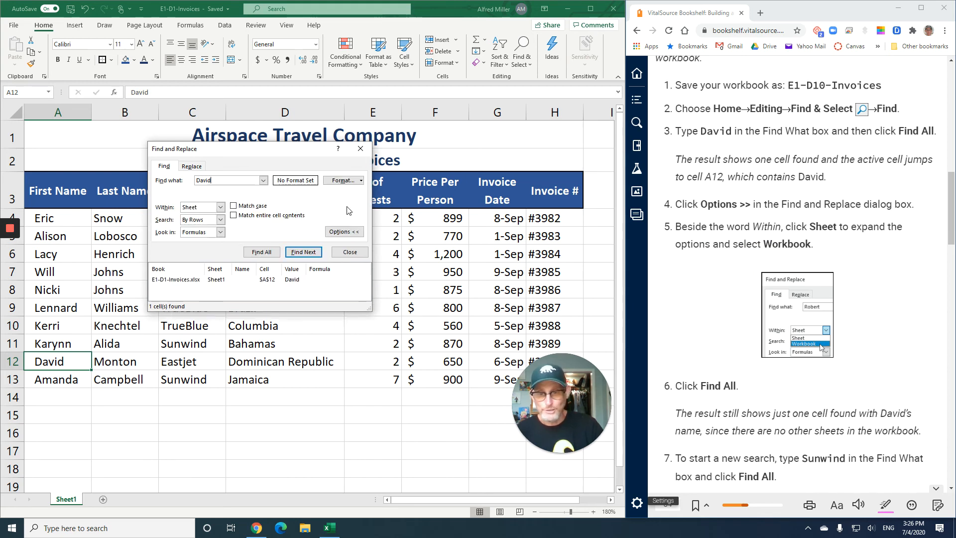
left_click(221, 206)
left_click(212, 222)
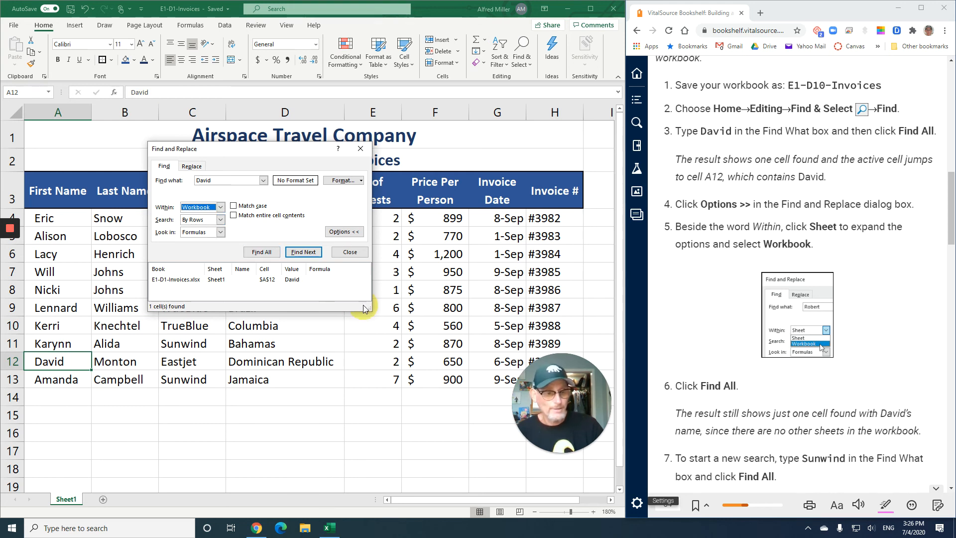
left_click(276, 251)
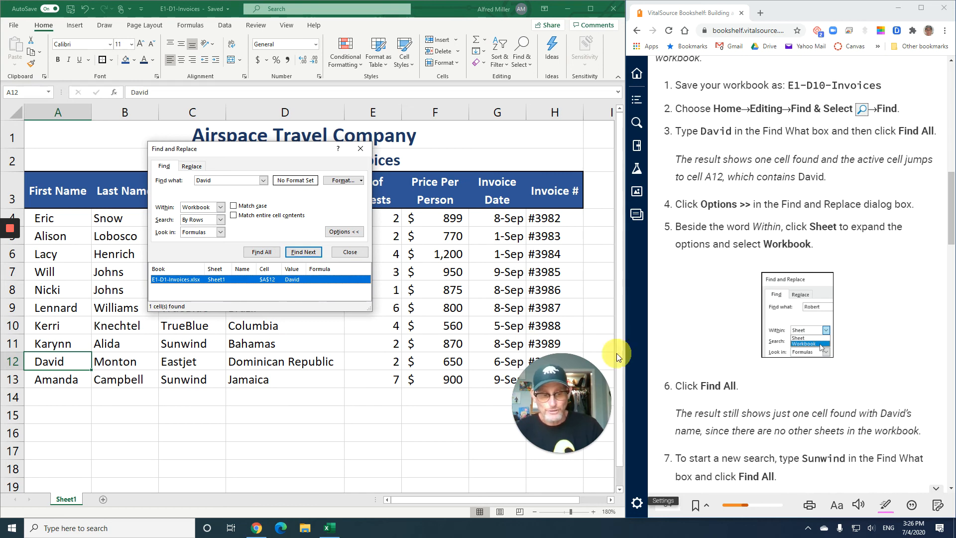
Read on to step 7 of the exercise and find all cells in the workbook that contain Sunwind
scroll(709, 367, "down", 2)
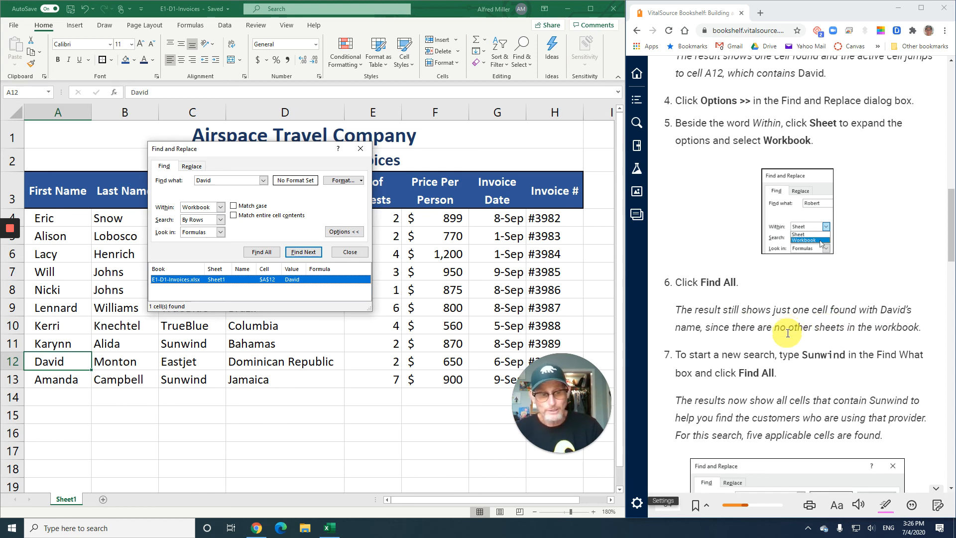
scroll(826, 334, "down", 3)
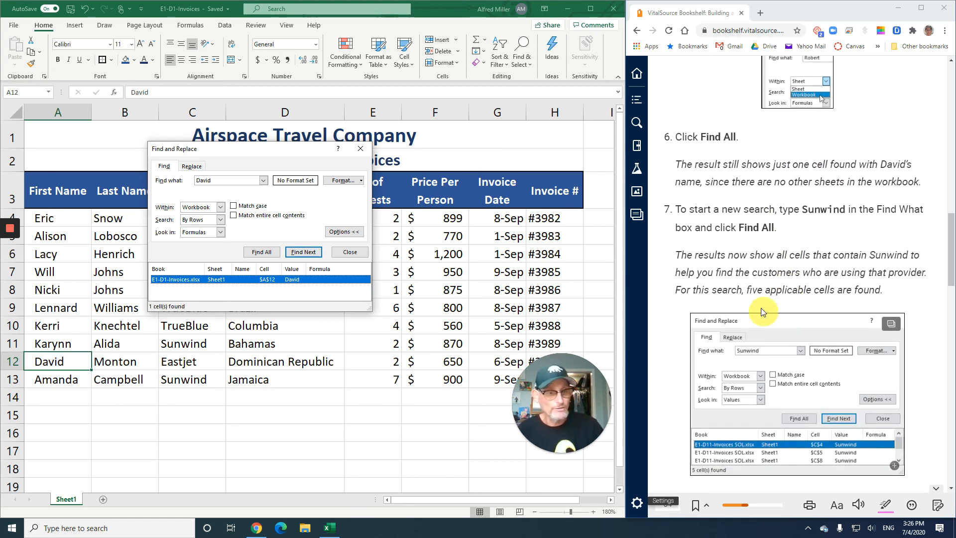
scroll(748, 297, "down", 1)
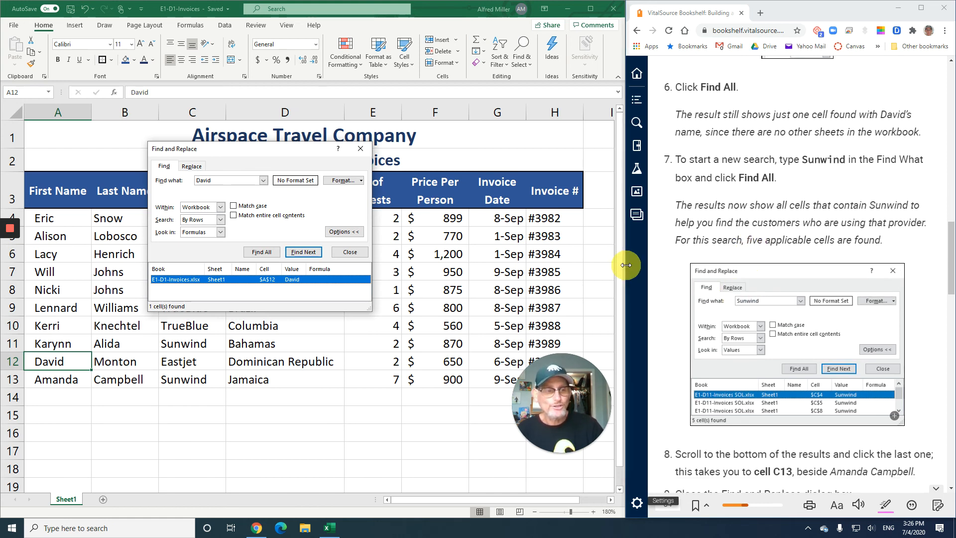
left_click(215, 180)
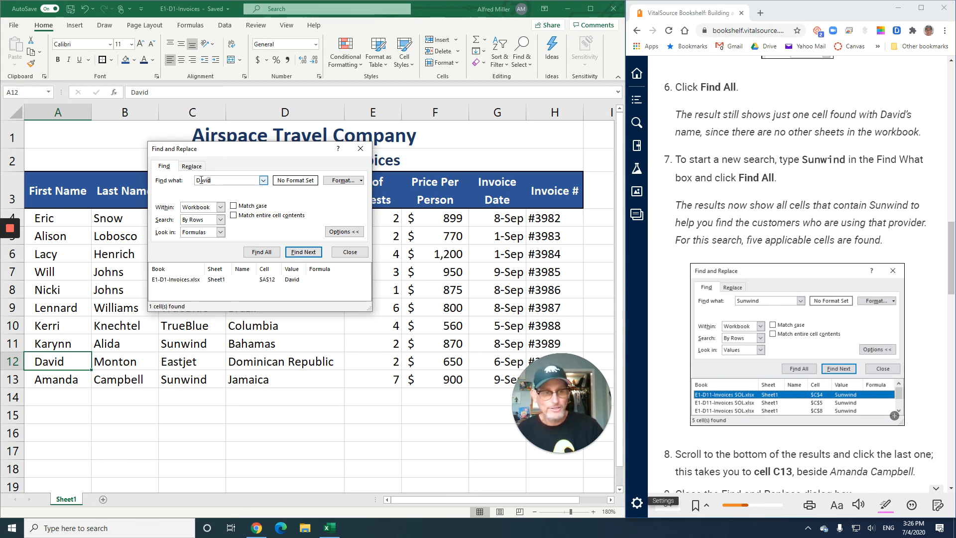
double_click(201, 180)
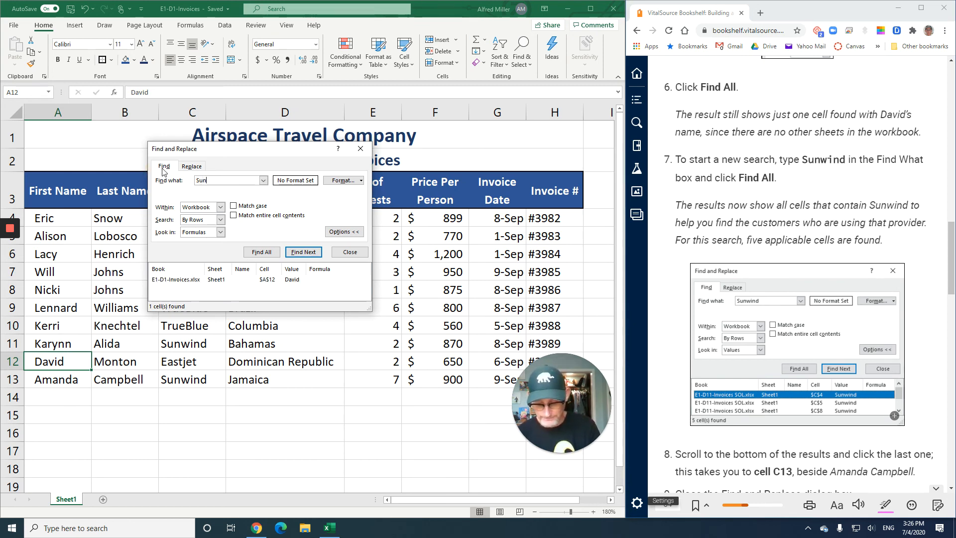
type("Sunwind")
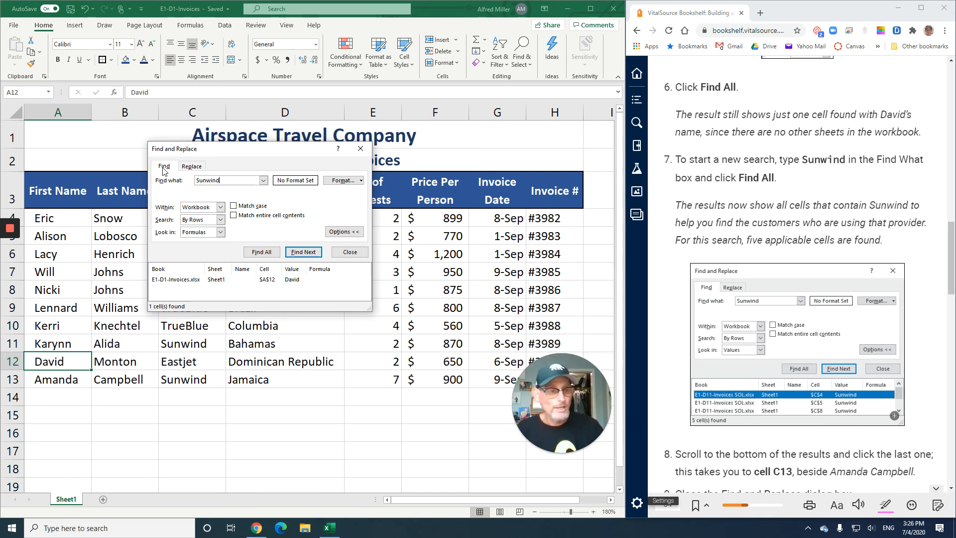
left_click(254, 252)
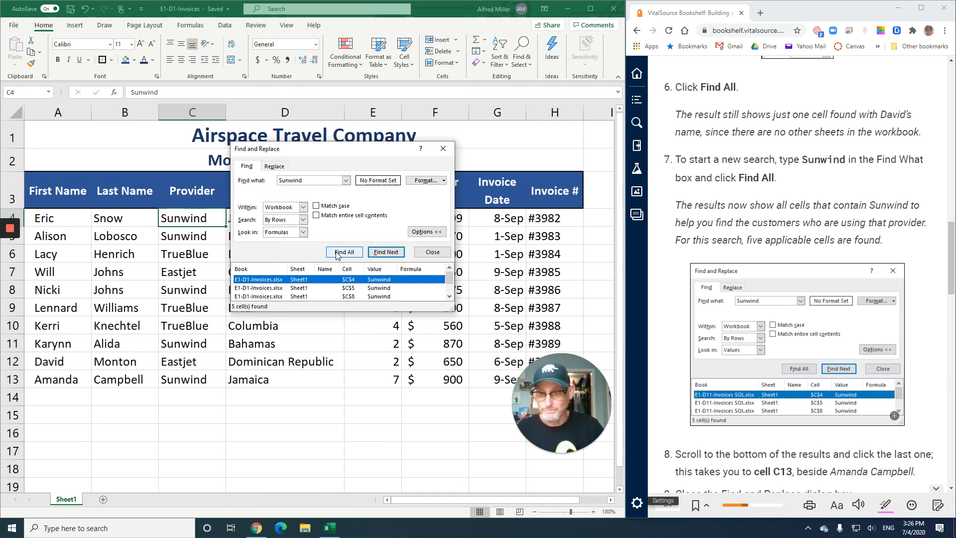
Go through the Sunwind search results and jump to the last one, cell C13
left_click(450, 298)
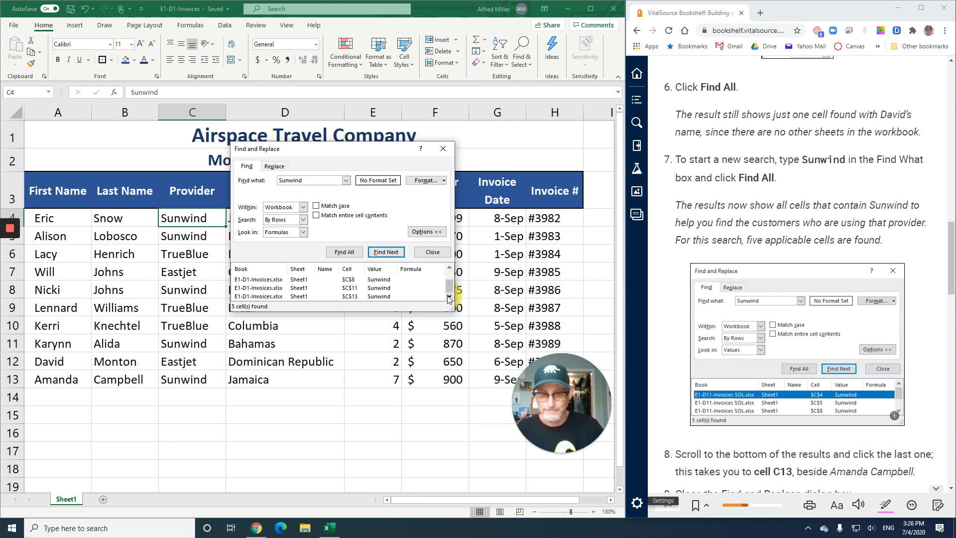
left_click_drag(450, 287, 449, 271)
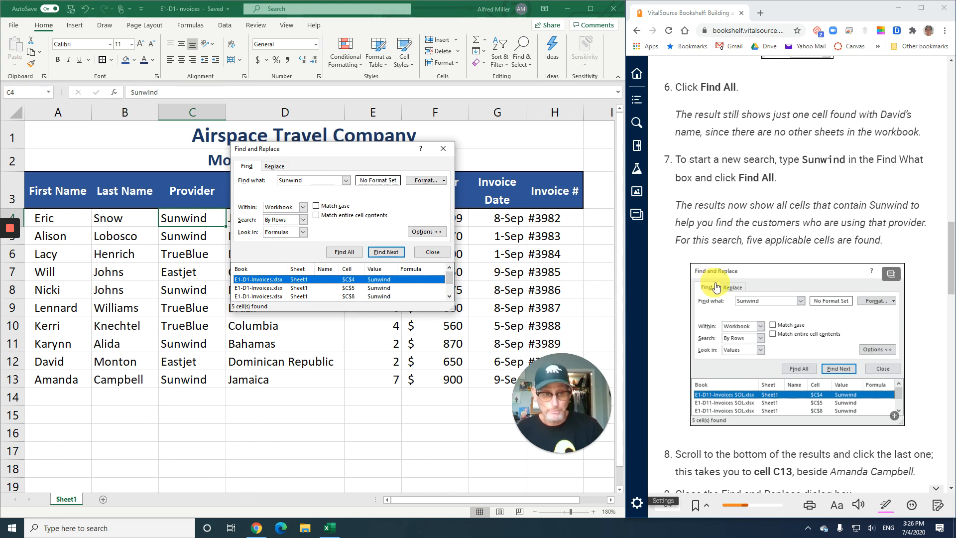
scroll(715, 283, "down", 3)
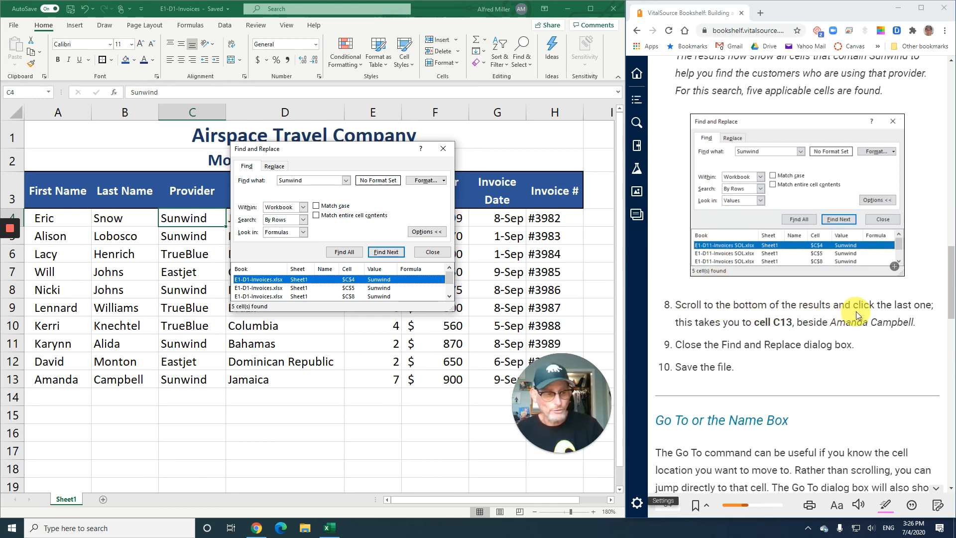
left_click(449, 298)
left_click(449, 296)
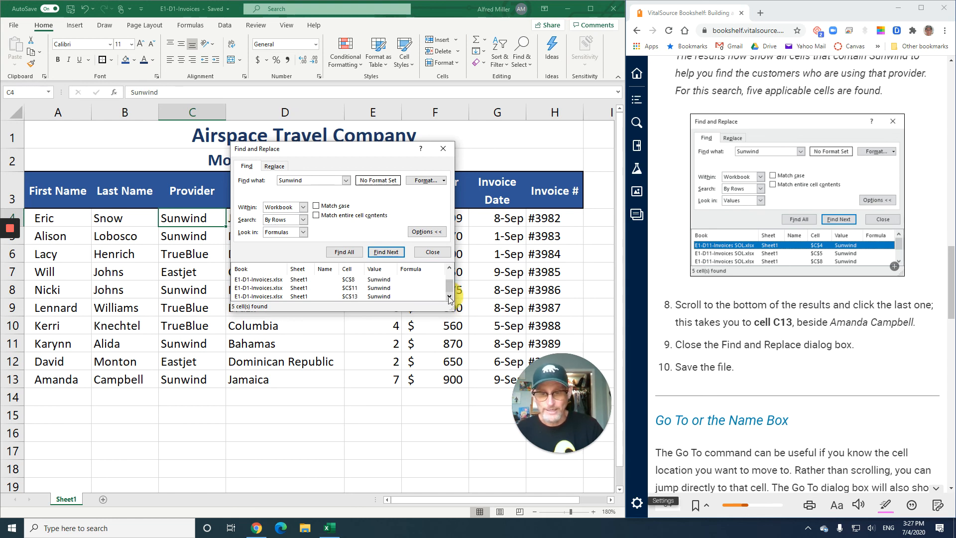
left_click(350, 296)
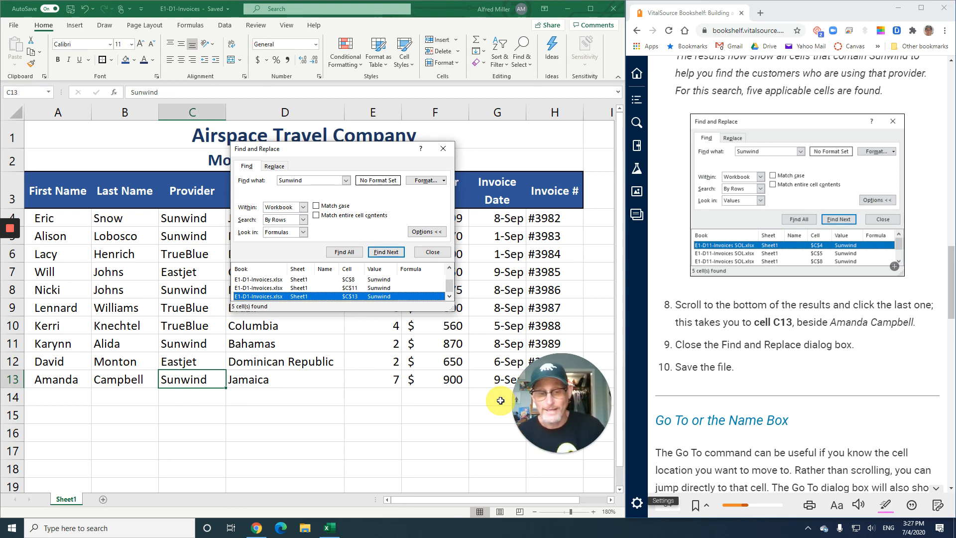
left_click(296, 297)
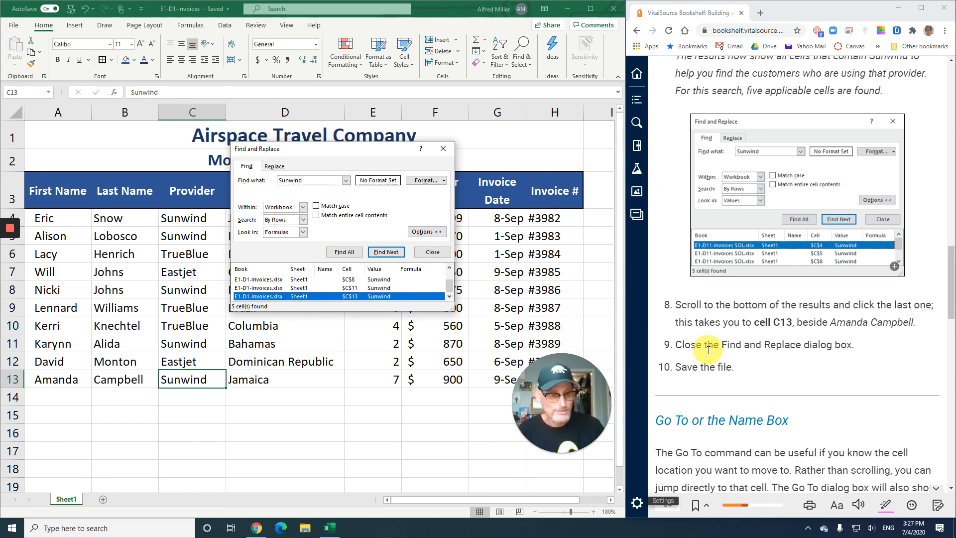
Close the Find and Replace dialog and read on through the Go To section to exercise E1-D11
left_click(443, 150)
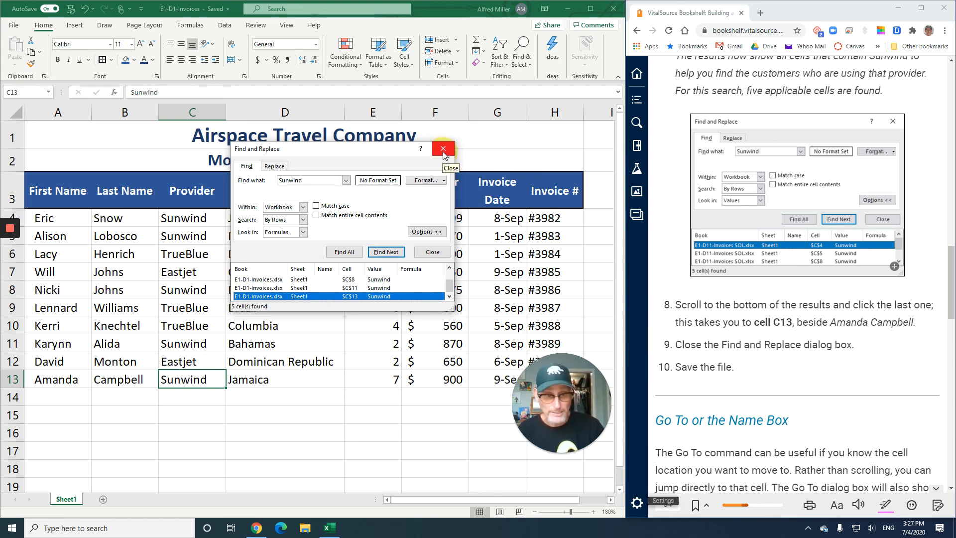
left_click(443, 150)
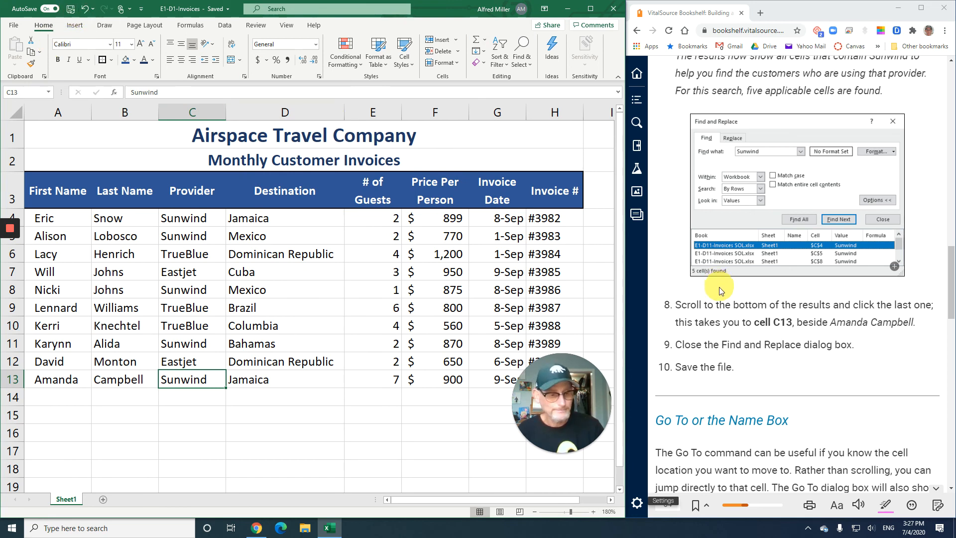
scroll(730, 316, "down", 1)
scroll(730, 315, "down", 6)
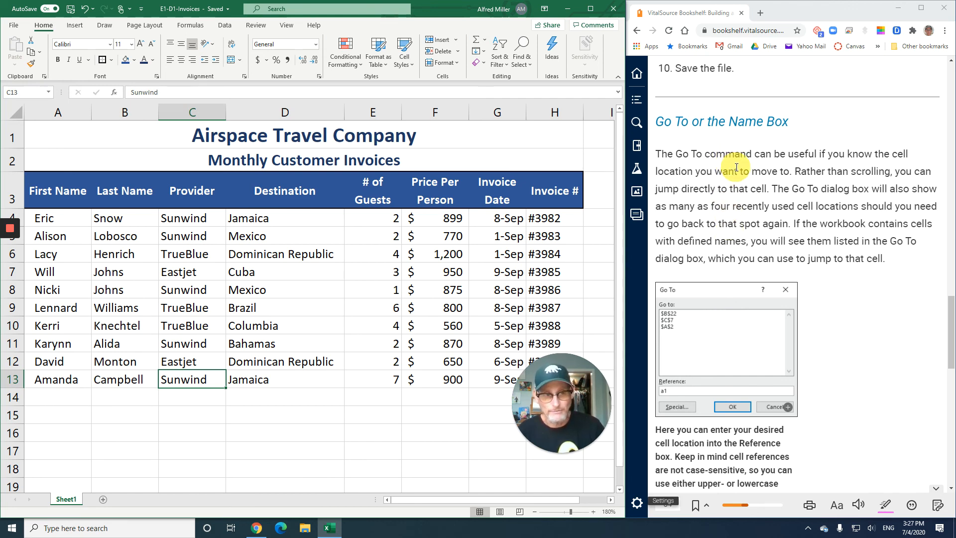
scroll(737, 167, "down", 1)
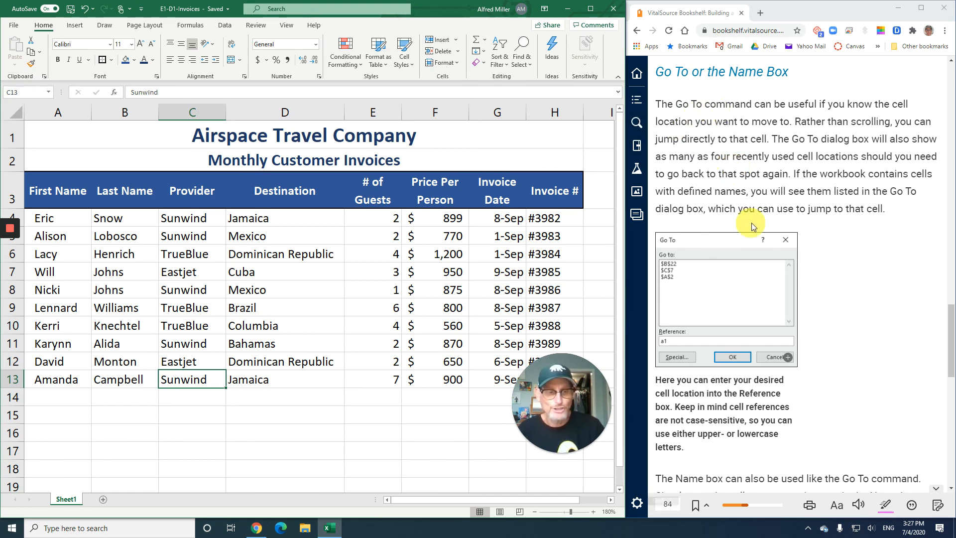
scroll(766, 228, "down", 8)
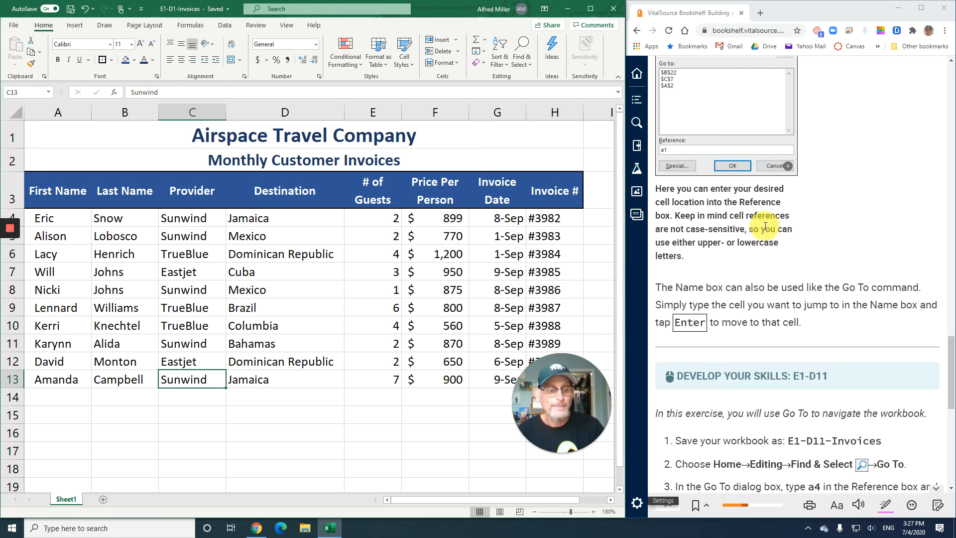
scroll(765, 227, "down", 2)
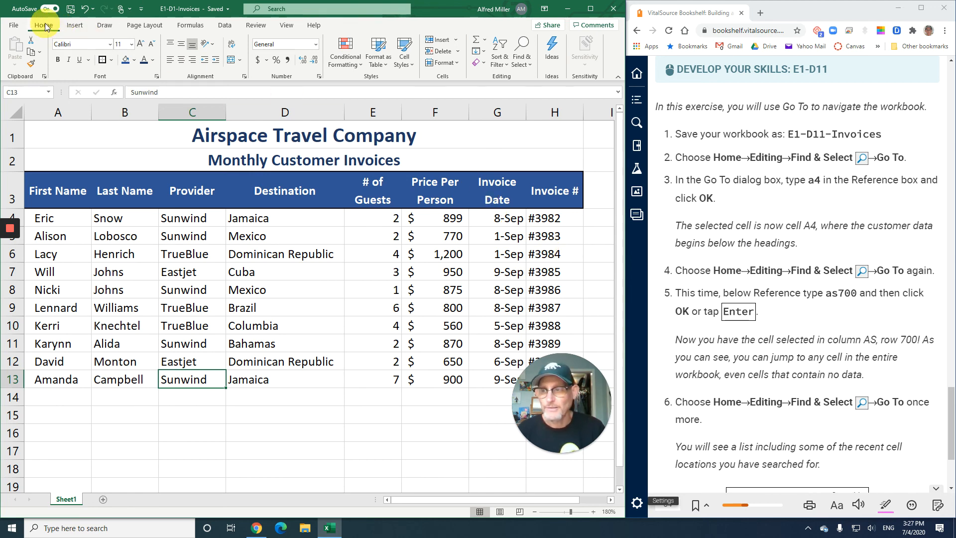
Use Go To to jump to cell A4, where the customer data begins
left_click(522, 57)
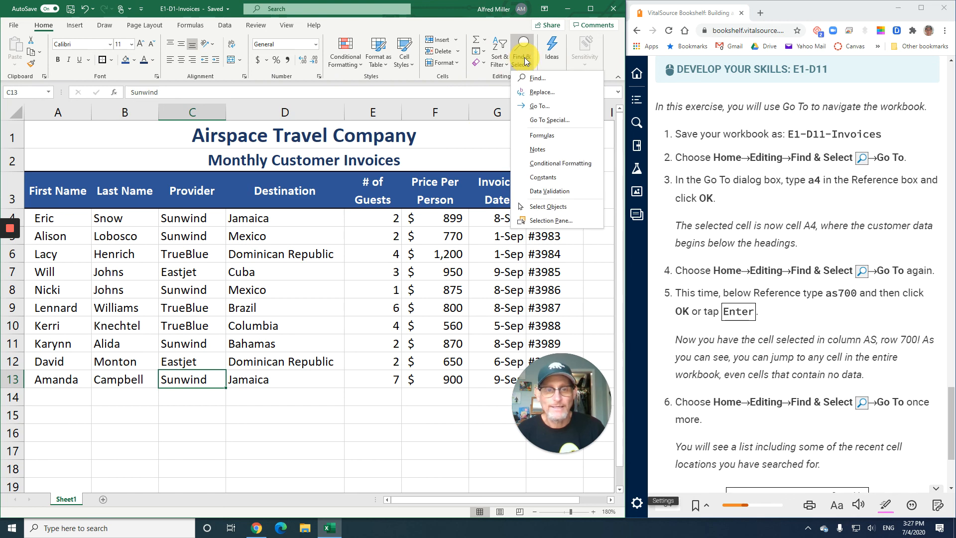
left_click(542, 106)
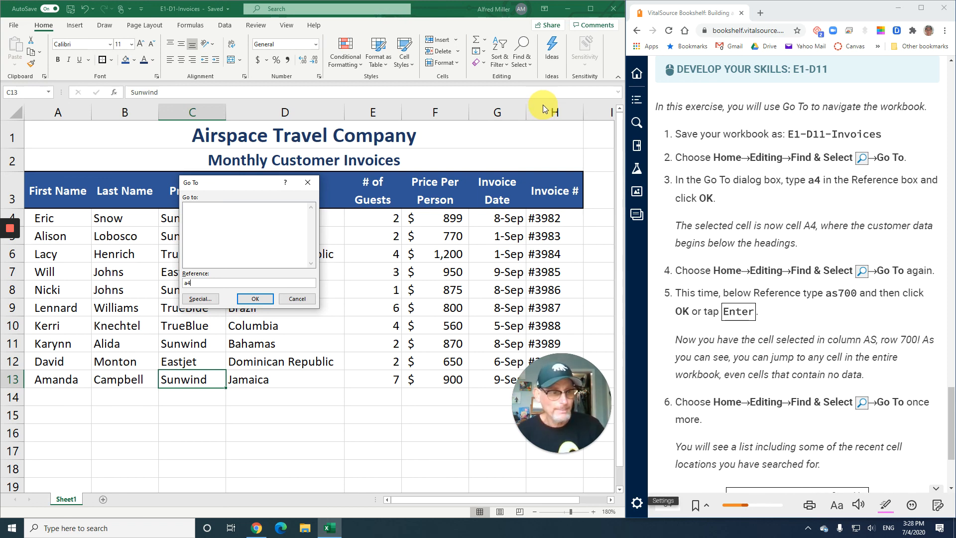
left_click(269, 301)
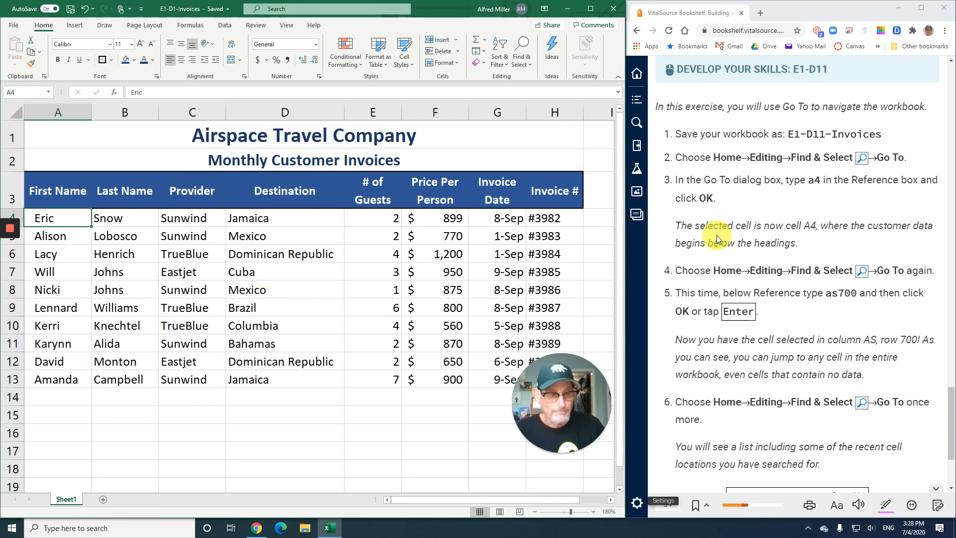
Follow steps 4 and 5 of the exercise and use Go To again to jump to cell AS700
scroll(721, 235, "down", 1)
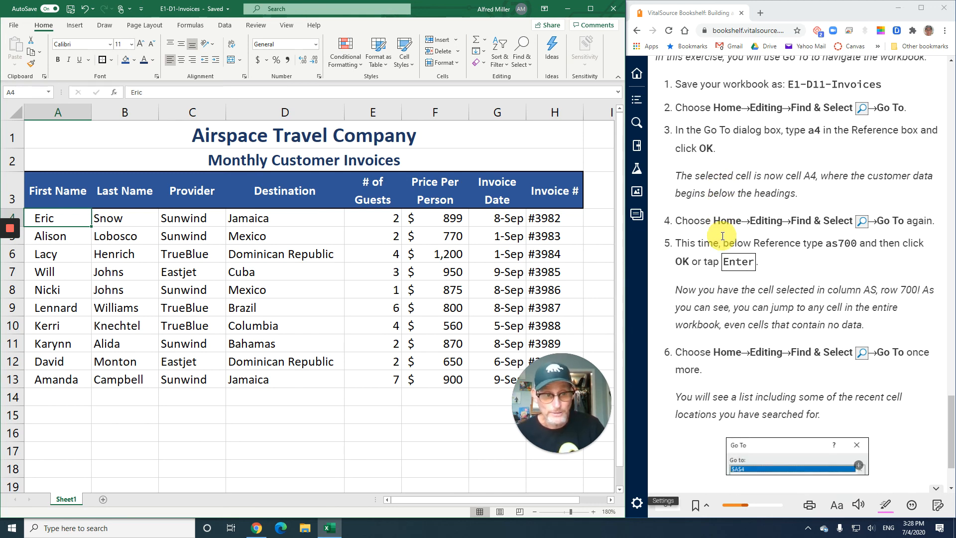
scroll(721, 235, "down", 2)
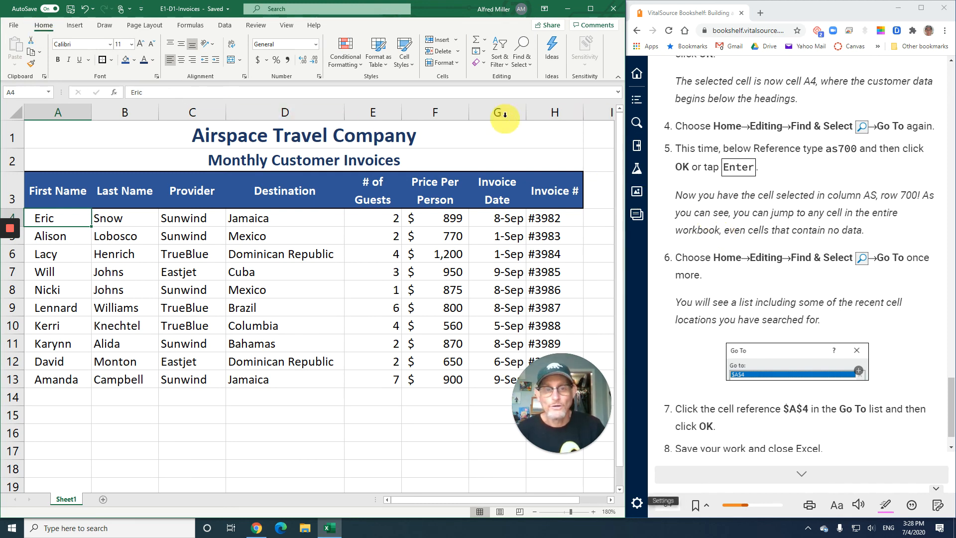
left_click(522, 57)
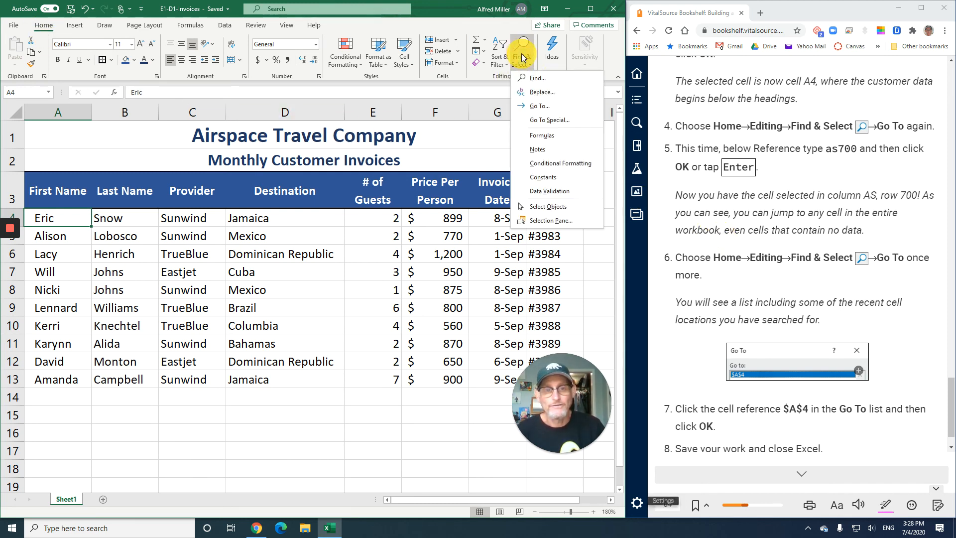
left_click(538, 105)
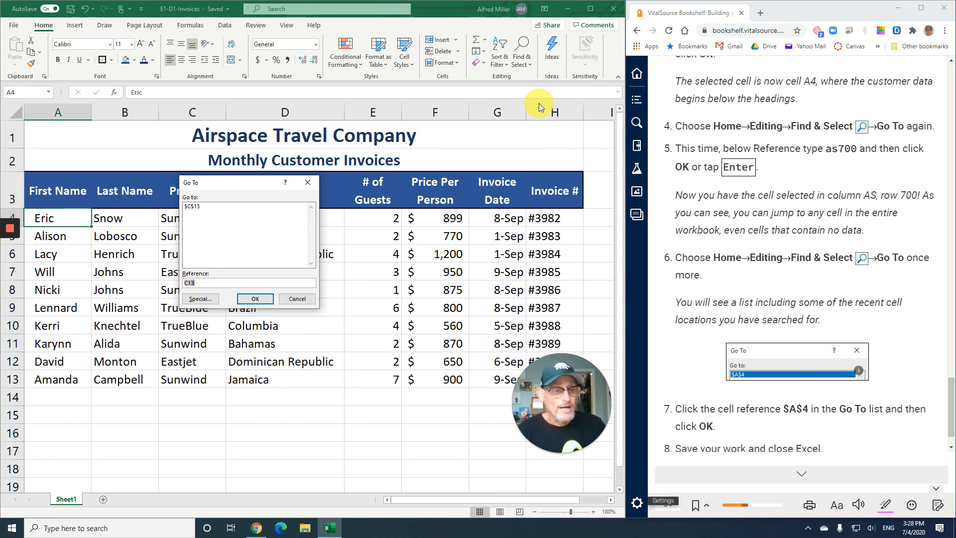
type("as700")
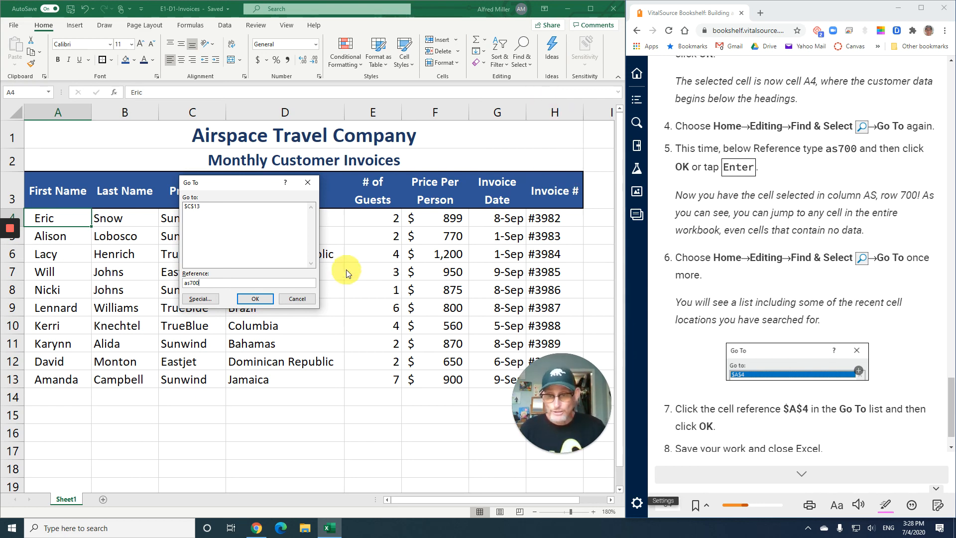
left_click(265, 302)
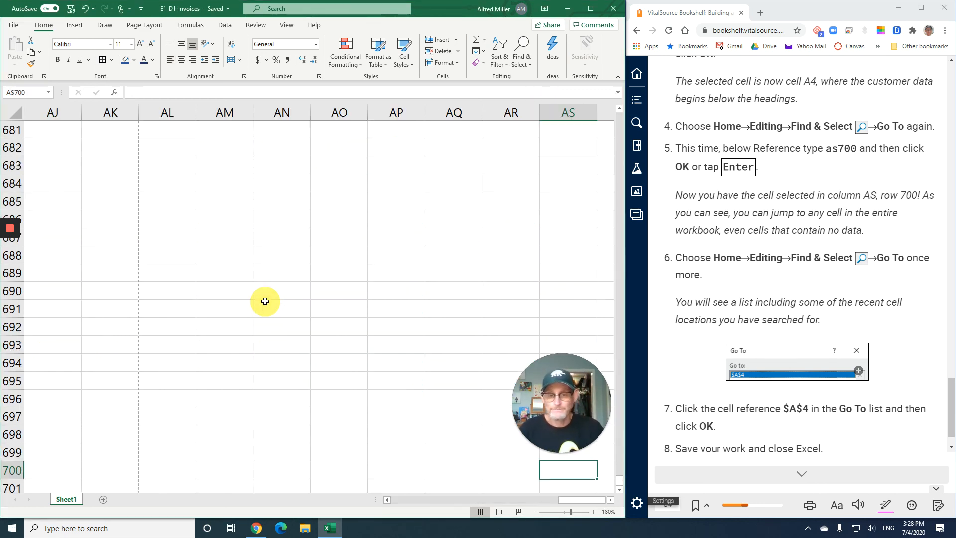
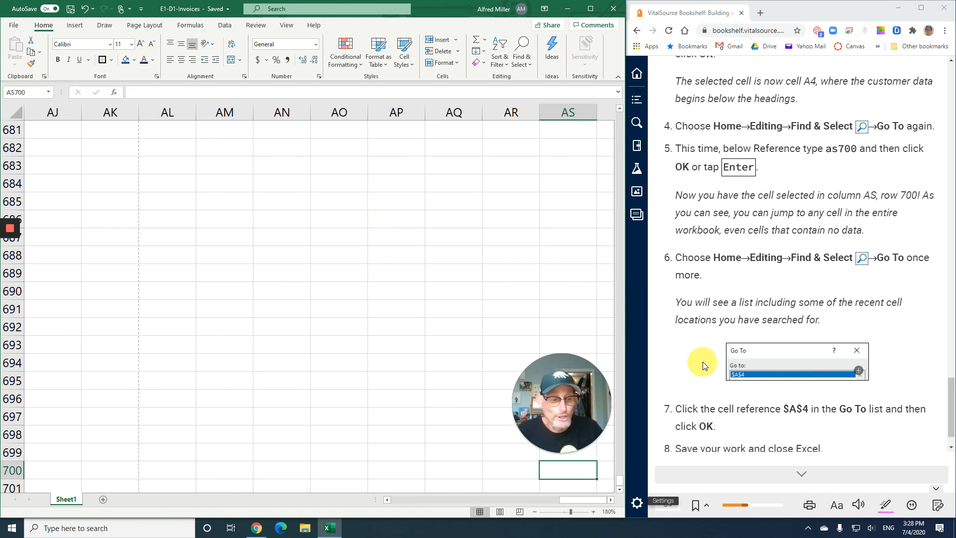
Follow steps 6 and 7 of the exercise and jump back to $A$4 from the recent locations in Go To
scroll(705, 366, "down", 1)
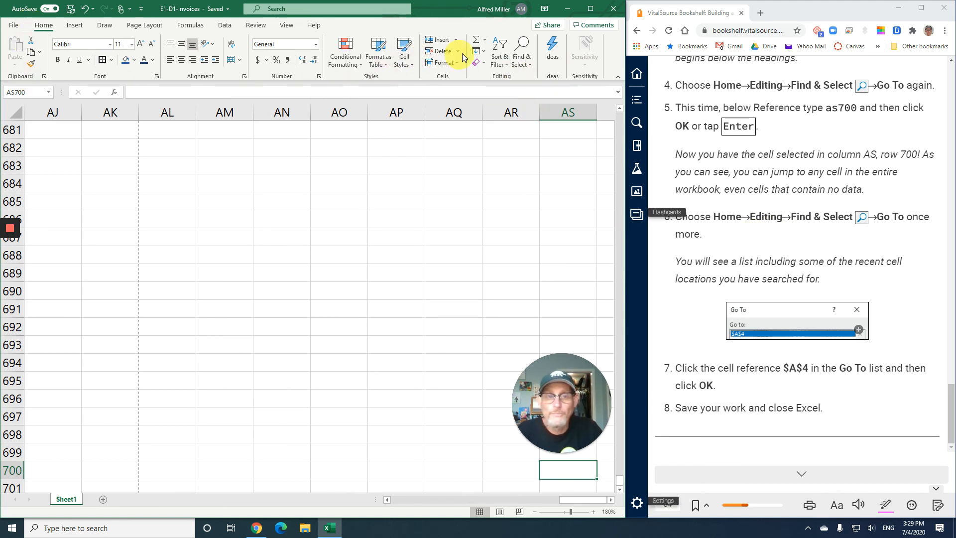
left_click(520, 60)
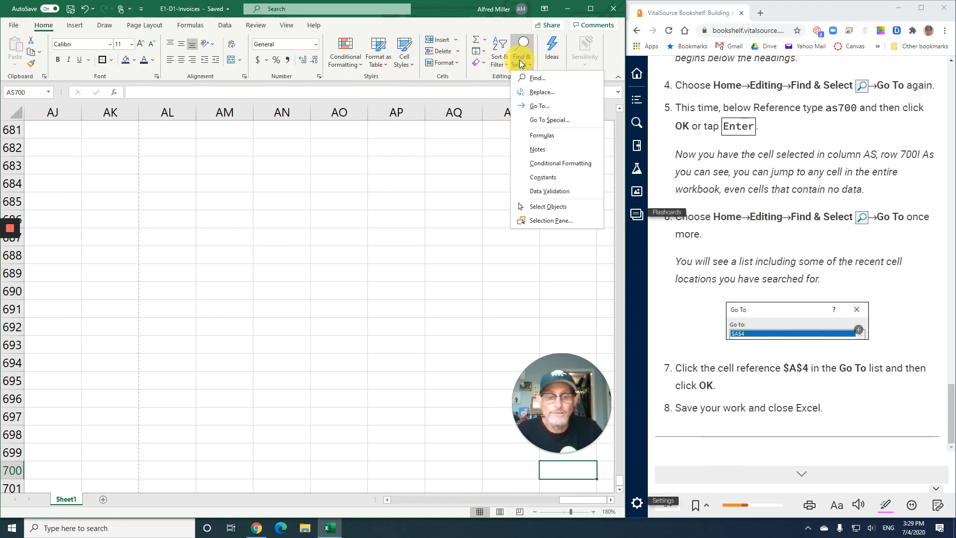
left_click(530, 107)
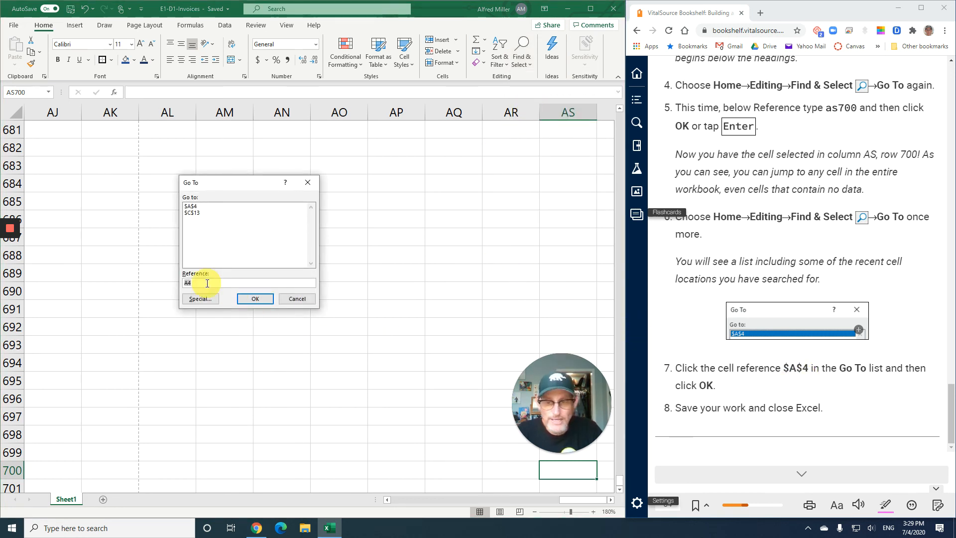
left_click(193, 205)
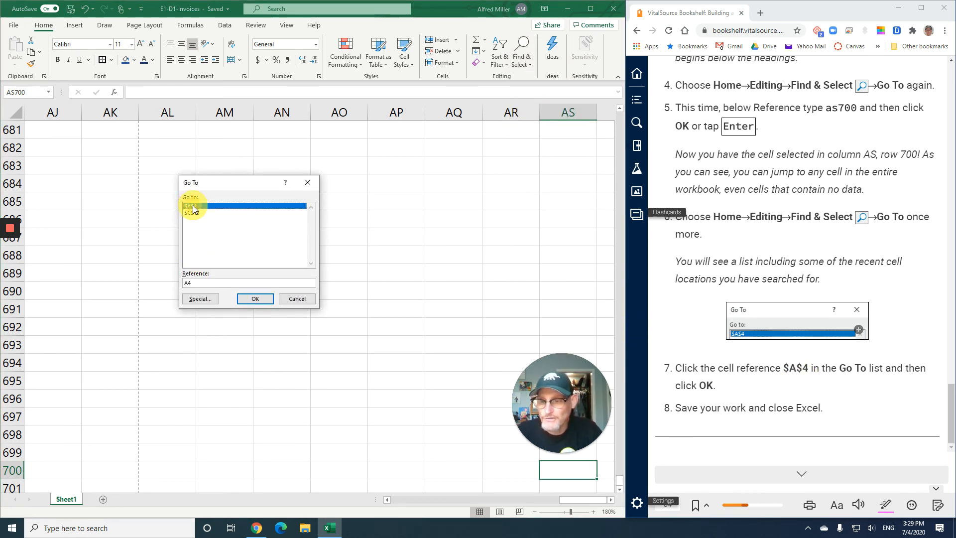
left_click(262, 300)
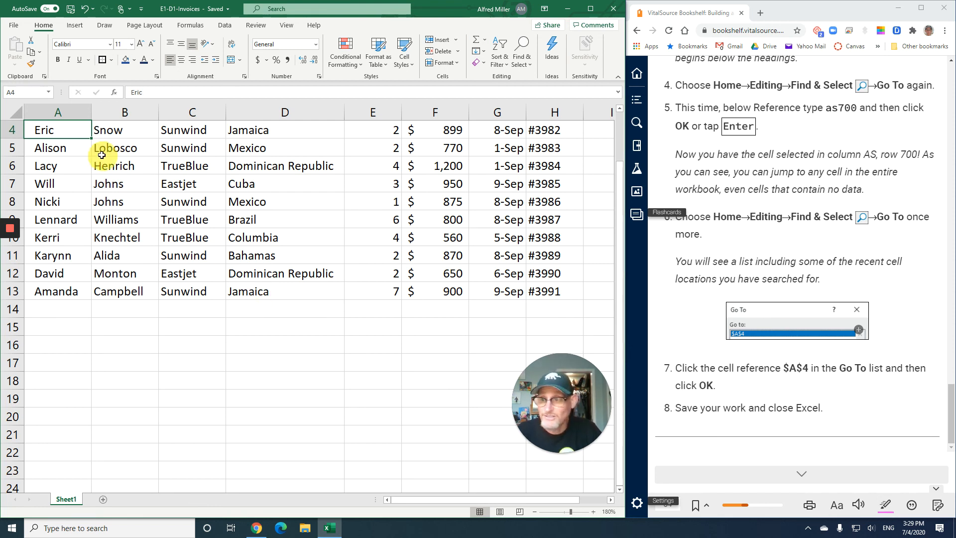
Jump straight to cell A1 by entering its reference, without using the Go To dialog
left_click(25, 90)
type("a")
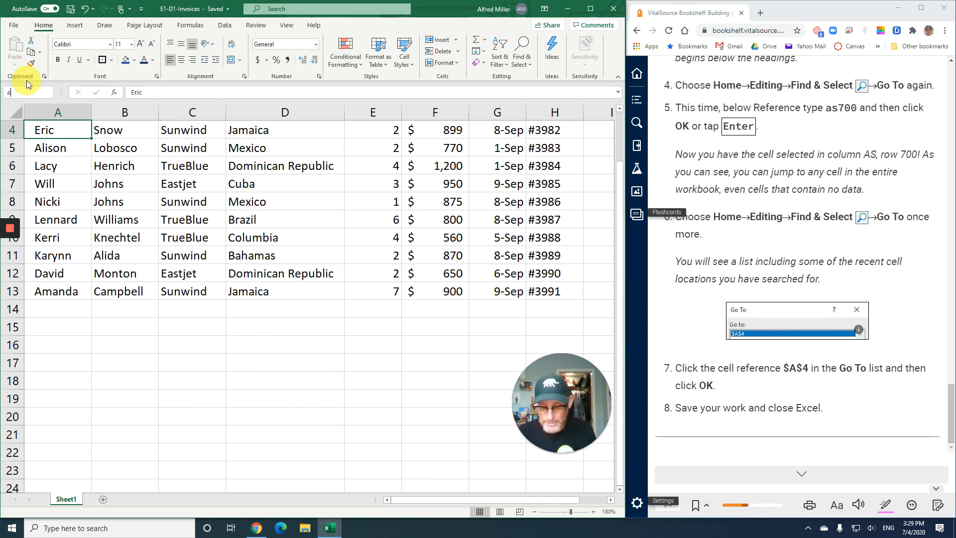
type("1")
key("Return")
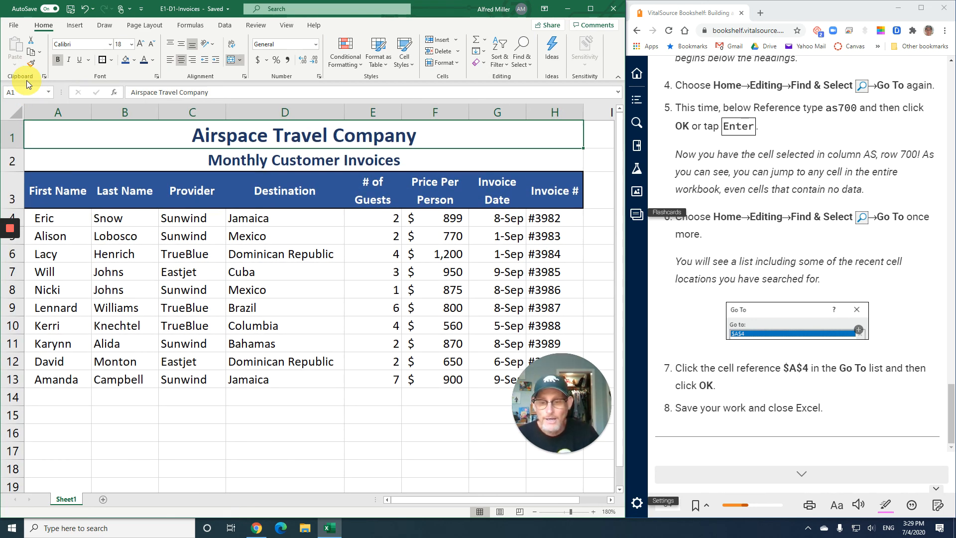
Select blank cells E16 and G18 in turn, return to cell A1, and close Excel
left_click(373, 436)
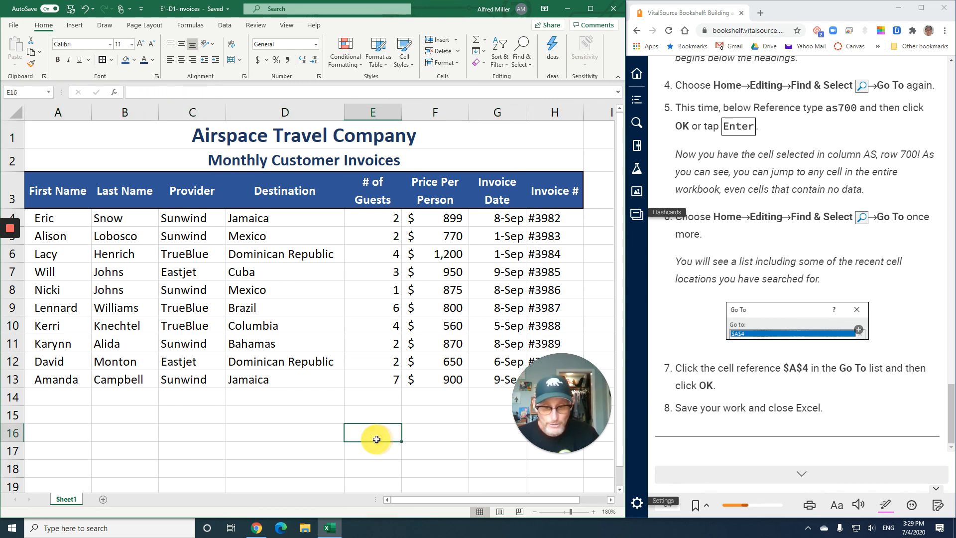
left_click(490, 469)
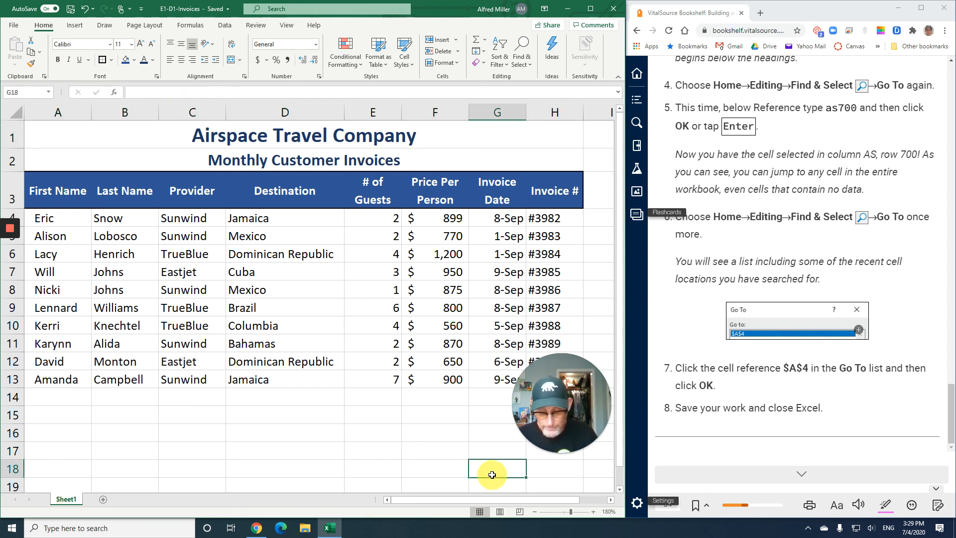
key("ctrl+Home")
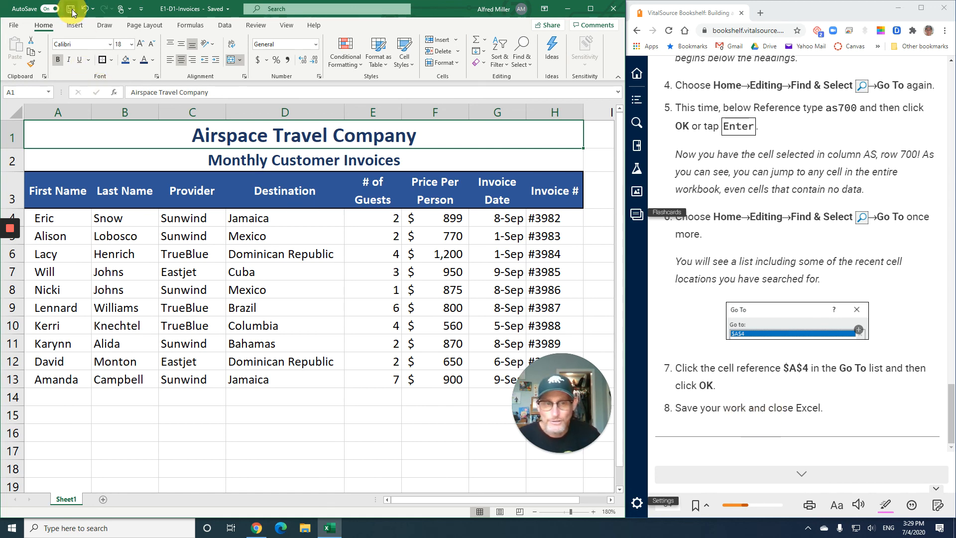
left_click(613, 8)
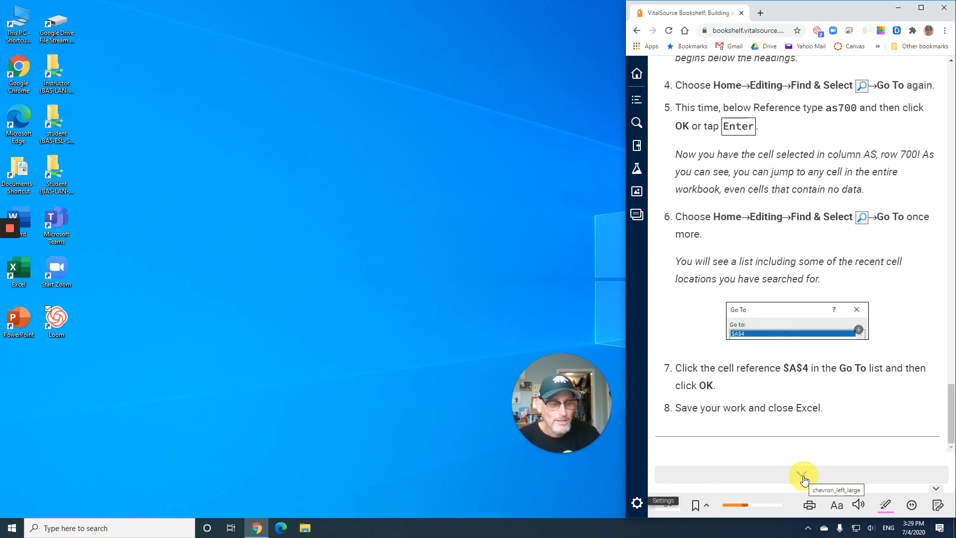
Page forward in the e-book past the Self-Assessment and read through Reinforce Your Skills exercises E1-R1 to E1-R3
left_click(803, 477)
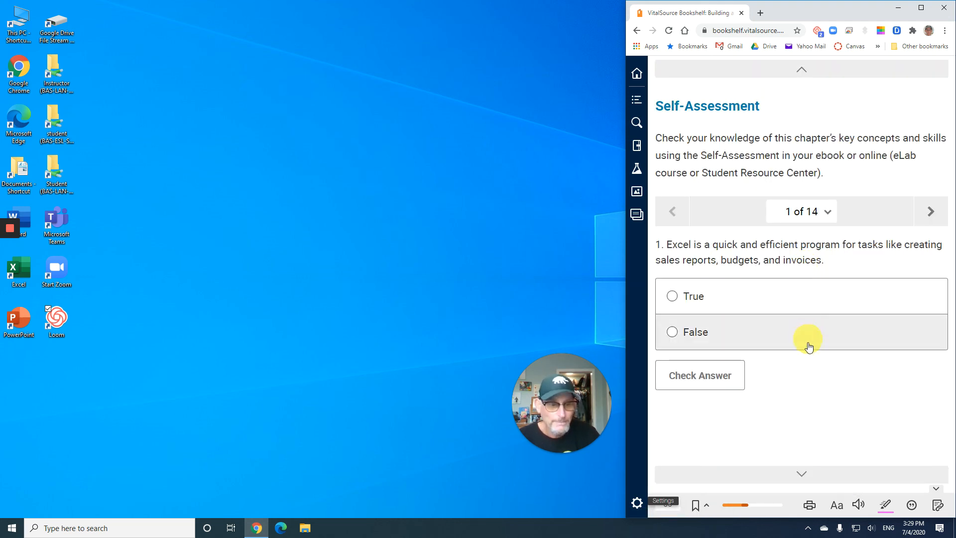
left_click(800, 472)
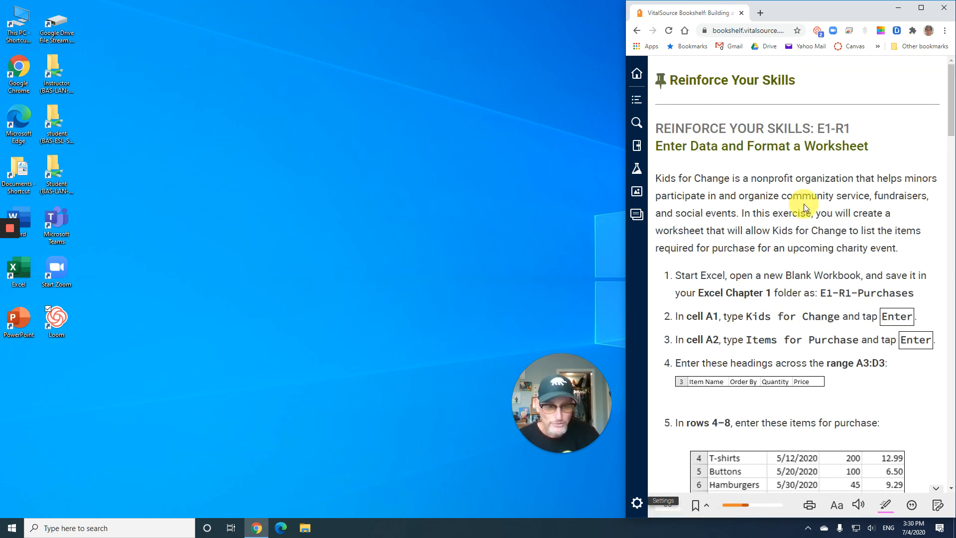
scroll(796, 221, "down", 10)
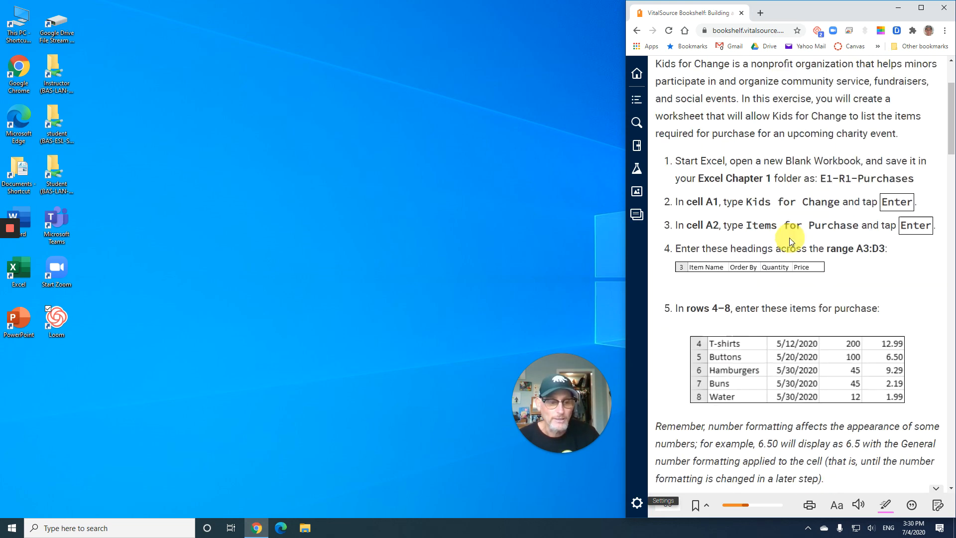
scroll(789, 240, "down", 15)
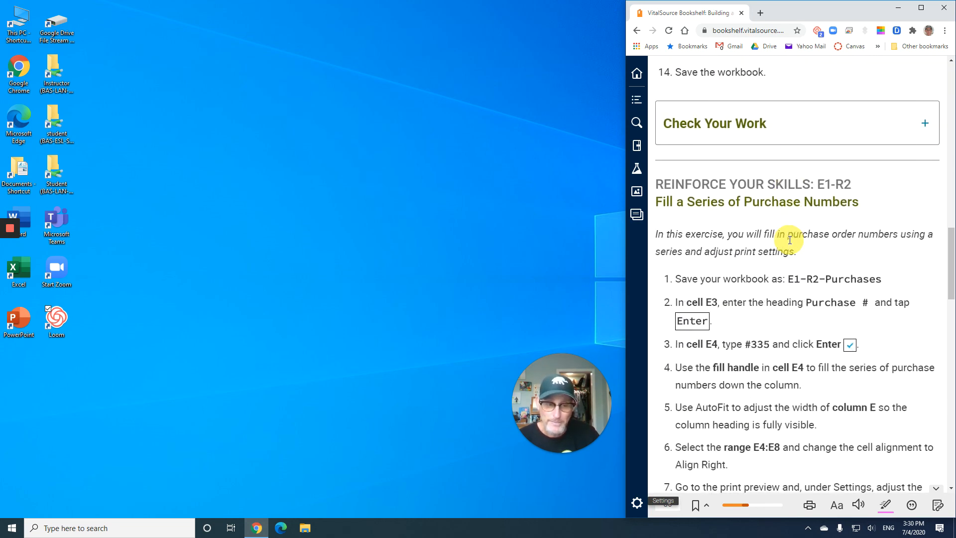
scroll(789, 240, "down", 7)
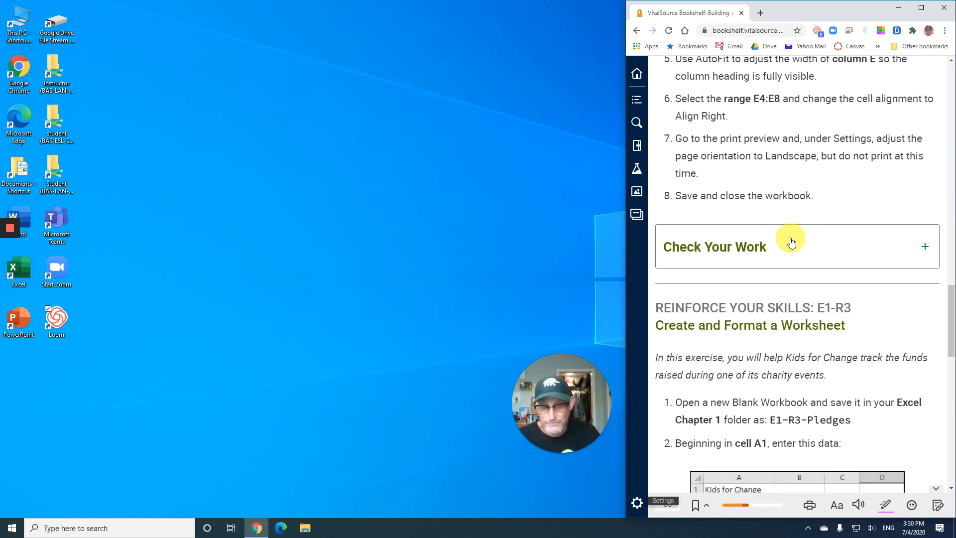
scroll(790, 239, "down", 10)
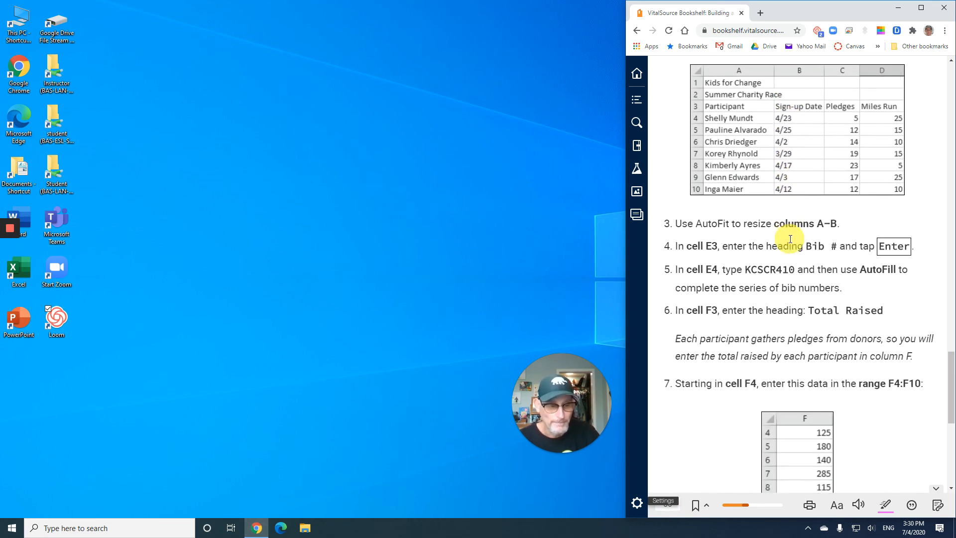
scroll(789, 244, "down", 1)
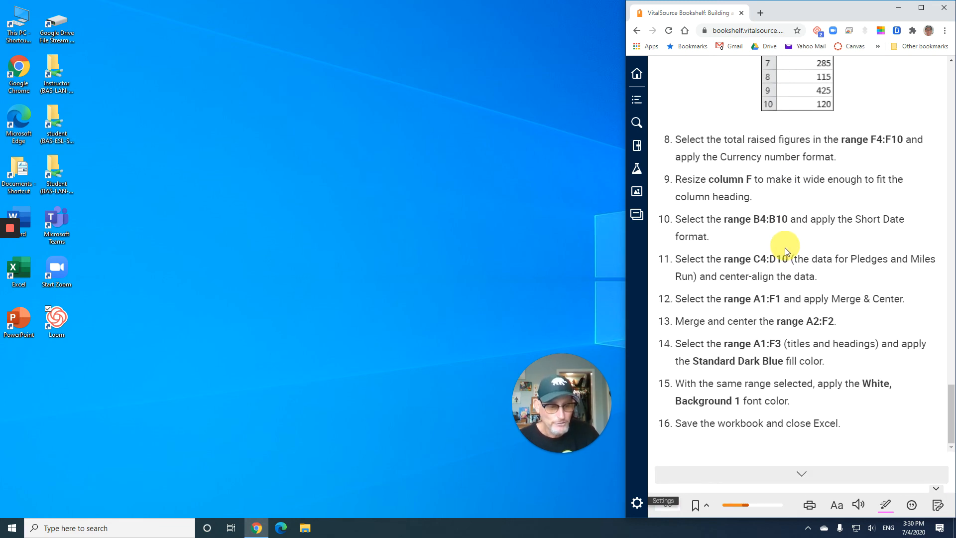
Continue to the Apply Your Skills section, skim exercises E1-A1 to E1-A3, and return to the start of E1-A1
left_click(806, 482)
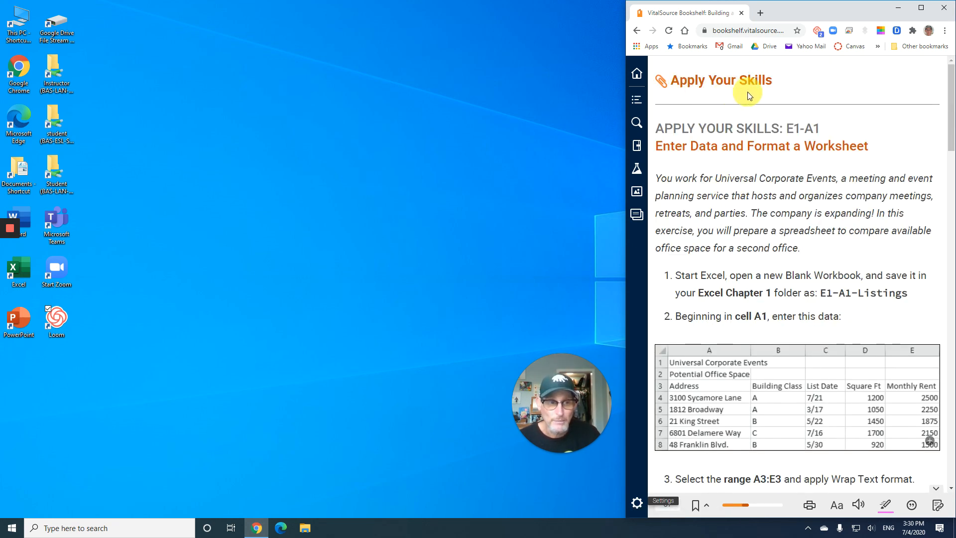
scroll(788, 243, "down", 6)
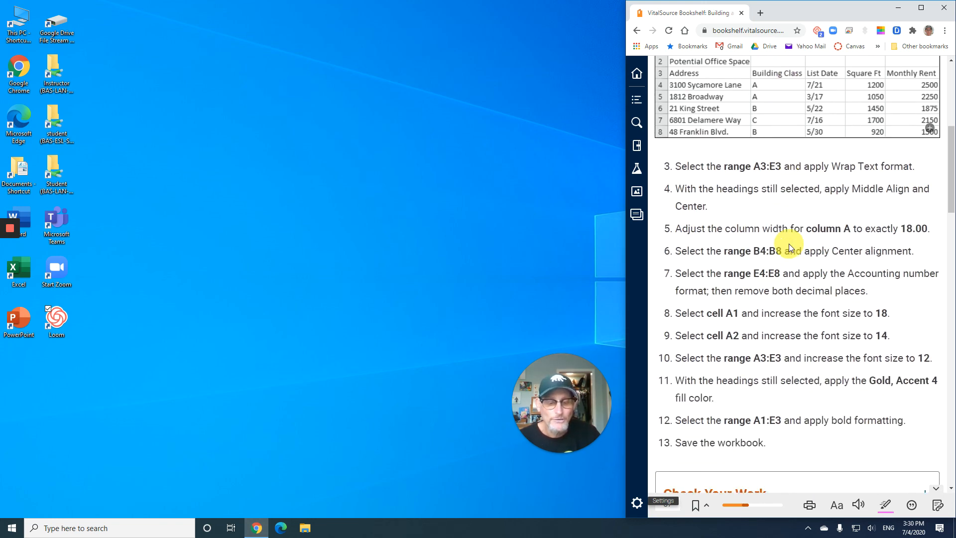
scroll(788, 243, "down", 9)
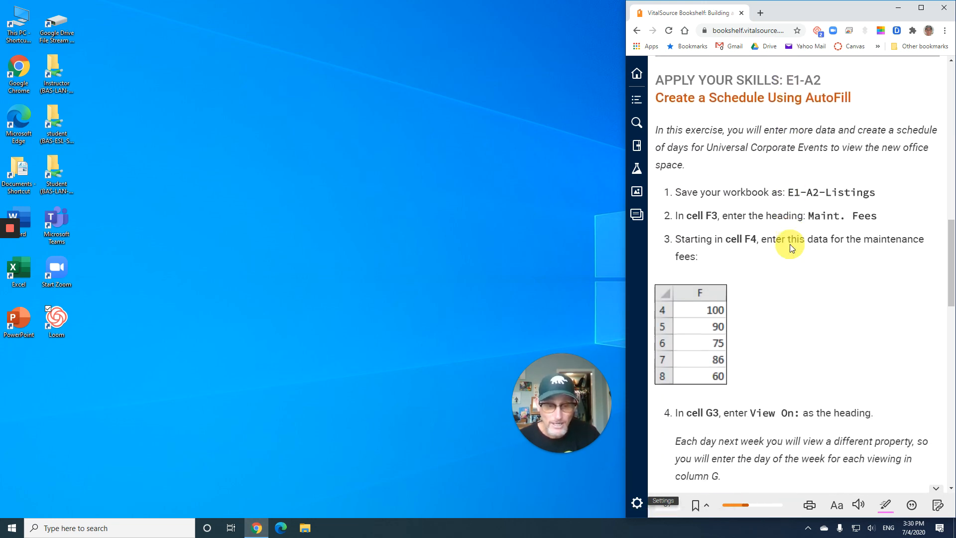
scroll(789, 244, "down", 5)
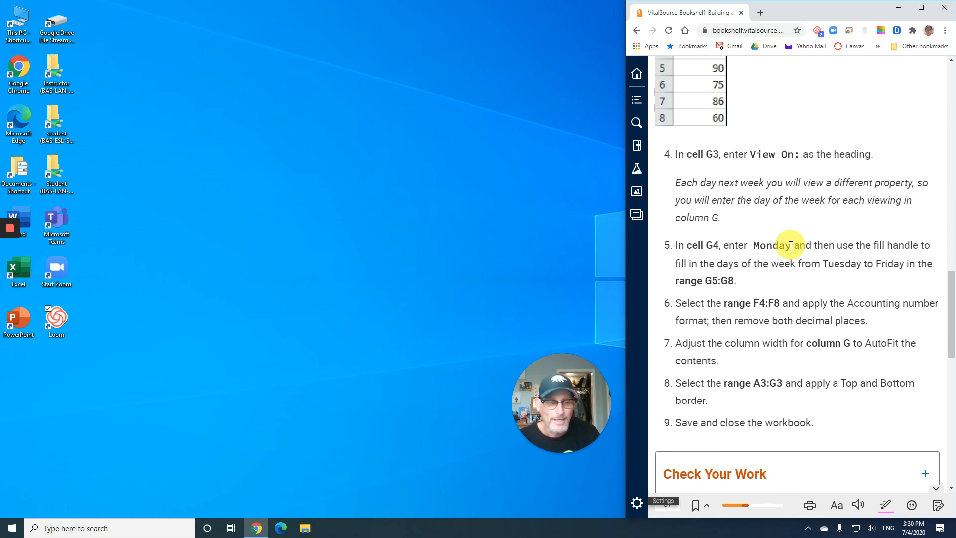
scroll(790, 245, "down", 4)
scroll(790, 246, "down", 2)
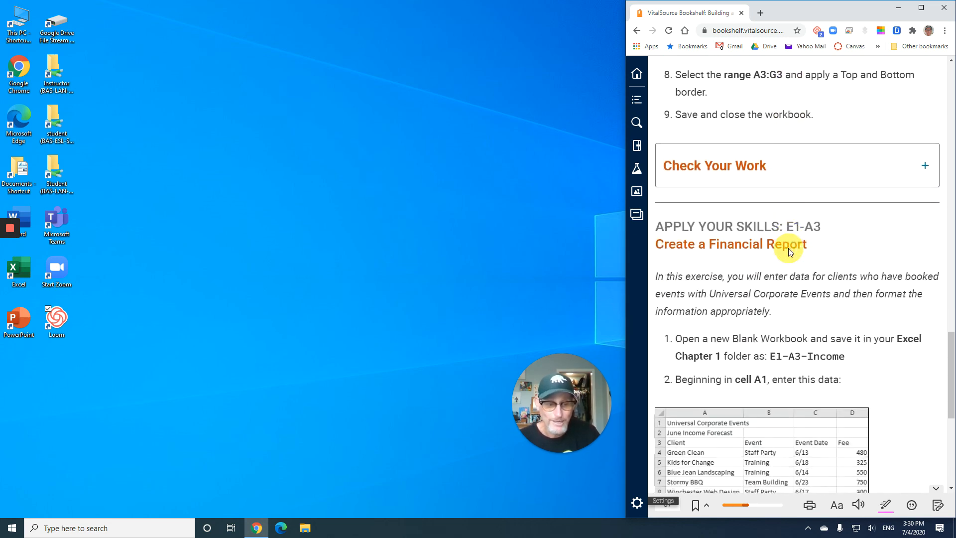
scroll(789, 249, "down", 2)
scroll(790, 247, "up", 20)
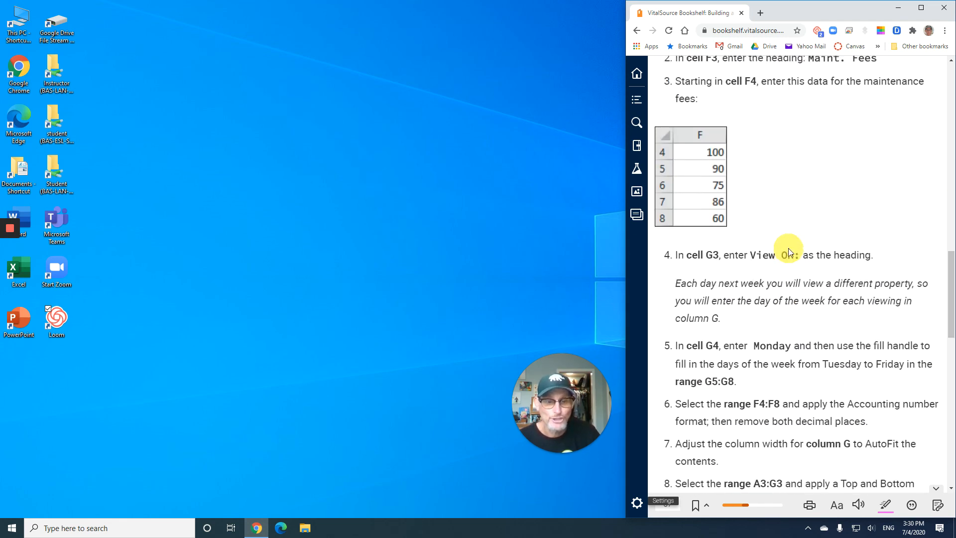
scroll(790, 249, "up", 7)
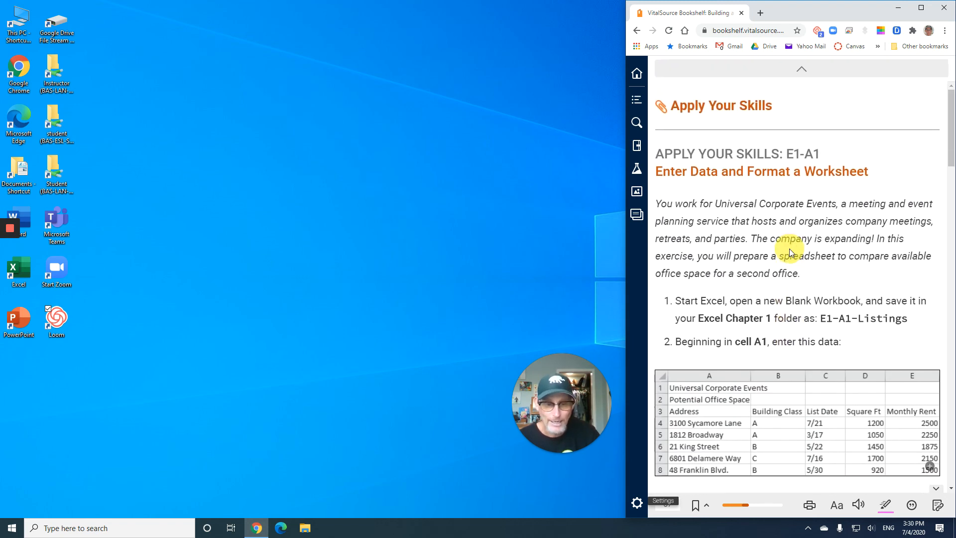